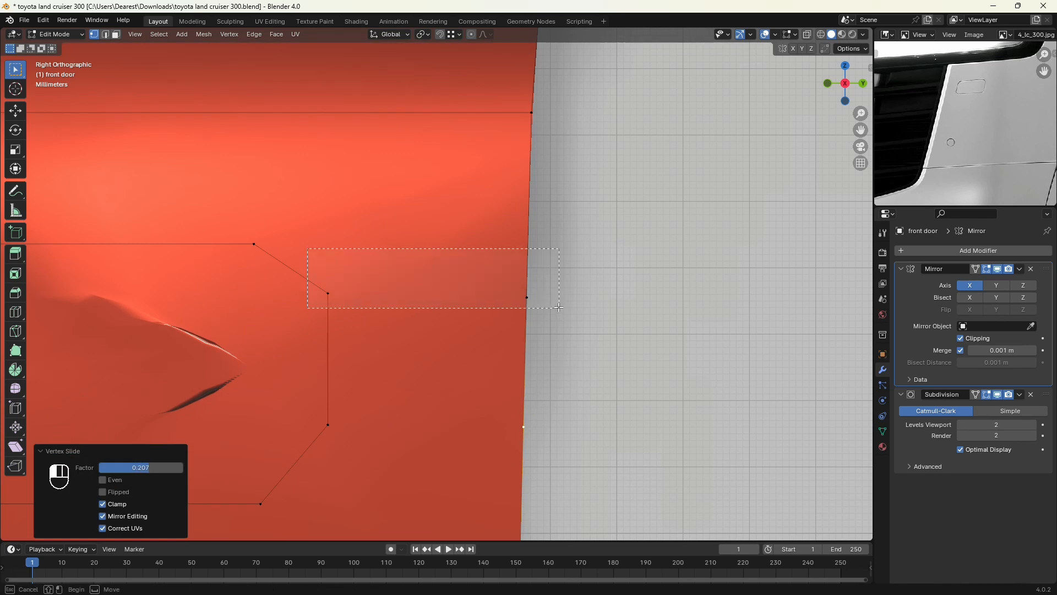
# Step: Connect the rear-end vertices of the door handle outline to the door's rear edge with new edges
pyautogui.press('j')
pyautogui.scroll(-2, 415, 354)
pyautogui.keyDown('shift'); pyautogui.moveTo(415, 354); pyautogui.dragTo(426, 269, button='middle'); pyautogui.keyUp('shift')
pyautogui.moveTo(353, 275); pyautogui.dragTo(512, 318)
pyautogui.press('j')
pyautogui.scroll(-2, 512, 318)
pyautogui.press('j')
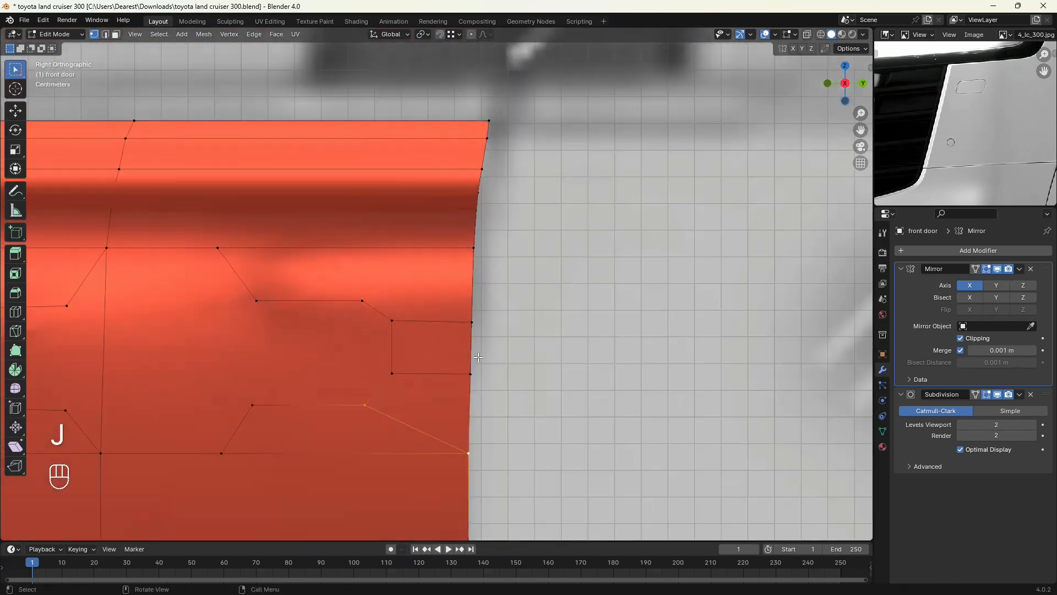
# Step: Connect the outline's upper rear corner to the door's rear edge and its front-end vertices to the neighbouring grid vertices
pyautogui.click(467, 248)
pyautogui.keyDown('shift'); pyautogui.click(361, 301); pyautogui.keyUp('shift')
pyautogui.press('j')
pyautogui.click(500, 285)
pyautogui.keyDown('shift'); pyautogui.click(318, 344); pyautogui.keyUp('shift')
pyautogui.press('j')
pyautogui.keyDown('shift'); pyautogui.click(334, 190); pyautogui.keyUp('shift')
pyautogui.press('j')
# Step: Add a vertical loop cut above the front part of the handle outline and connect it to the outline's upper front corner
pyautogui.keyDown('shift'); pyautogui.moveTo(471, 167); pyautogui.dragTo(323, 226, button='middle'); pyautogui.keyUp('shift')
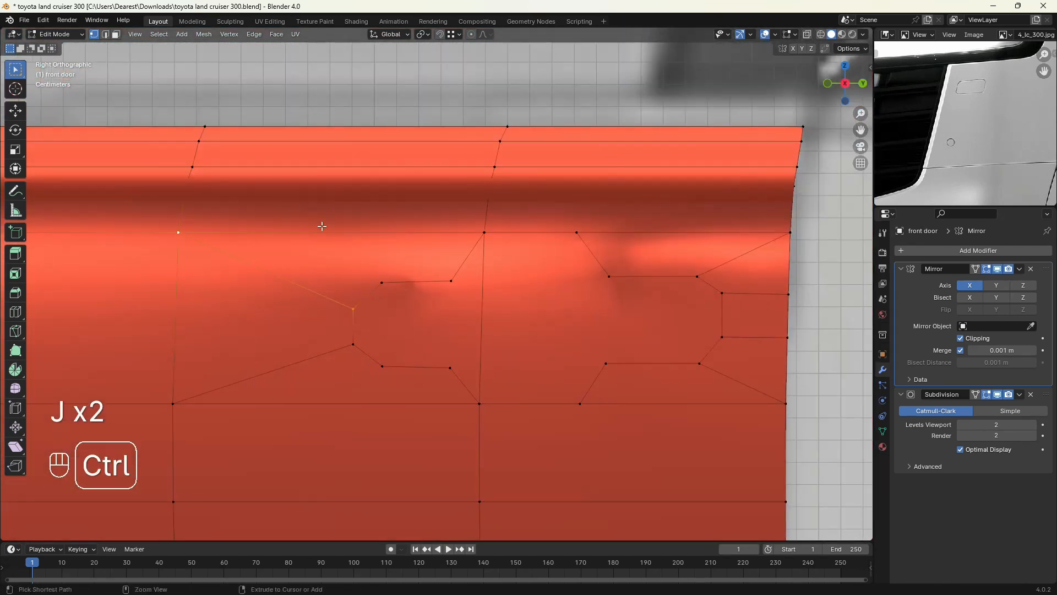
pyautogui.hotkey('ctrl', 'r')
pyautogui.click(346, 238)
pyautogui.click(398, 248)
pyautogui.click(385, 237)
pyautogui.click(386, 263)
pyautogui.keyDown('shift'); pyautogui.click(382, 238); pyautogui.keyUp('shift')
pyautogui.press('j')
# Step: Add a vertical loop cut below the front part of the handle outline and connect it to the lower front corner
pyautogui.keyDown('shift'); pyautogui.moveTo(355, 456); pyautogui.dragTo(353, 302, button='middle'); pyautogui.keyUp('shift')
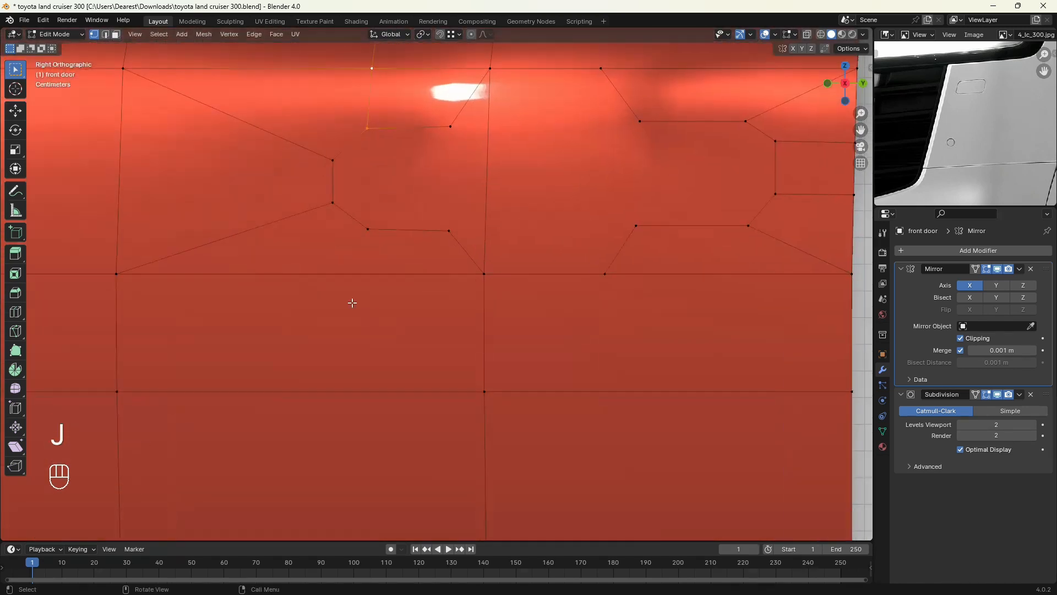
pyautogui.hotkey('ctrl', 'r')
pyautogui.click(355, 302)
pyautogui.click(417, 309)
pyautogui.press('j')
# Step: Add a vertical loop cut below the rear part of the handle outline and join it to the outline's lower vertex
pyautogui.hotkey('ctrl', 'r')
pyautogui.click(402, 368)
pyautogui.click(373, 352)
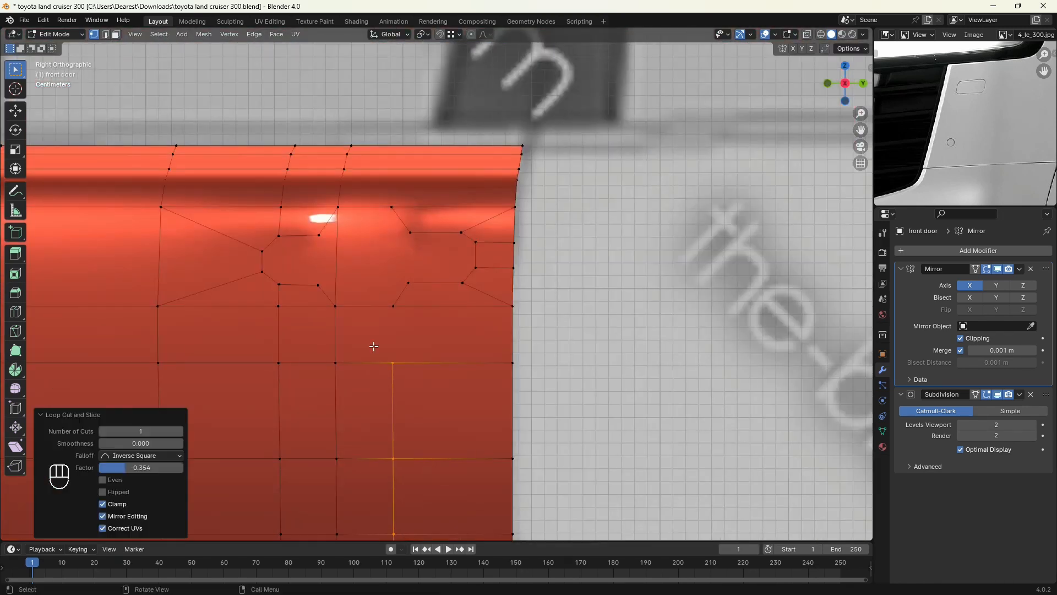
pyautogui.press('j')
# Step: Add a vertical loop cut above the rear part of the handle outline and connect it to the outline's upper vertex
pyautogui.keyDown('shift'); pyautogui.moveTo(448, 326); pyautogui.dragTo(501, 460, button='middle'); pyautogui.keyUp('shift')
pyautogui.hotkey('ctrl', 'r')
pyautogui.click(309, 177)
pyautogui.click(220, 179)
pyautogui.click(384, 167)
pyautogui.hotkey('shift', 'z')
pyautogui.hotkey('shift', 'z')
pyautogui.keyDown('shift'); pyautogui.click(380, 230); pyautogui.keyUp('shift')
pyautogui.press('j')
# Step: Connect the upper and lower vertices across the handle outline with a vertical edge, then switch to face selection
pyautogui.scroll(-4, 391, 237)
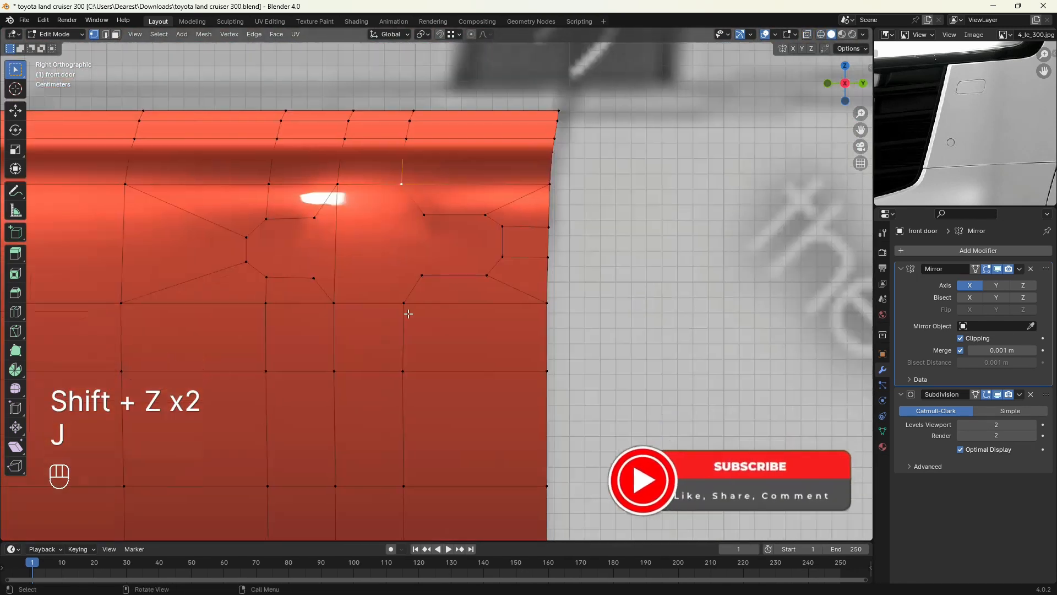
pyautogui.keyDown('shift'); pyautogui.click(461, 354); pyautogui.keyUp('shift')
pyautogui.press('j')
pyautogui.press('3')
pyautogui.scroll(-4, 465, 309)
pyautogui.scroll(3, 465, 309)
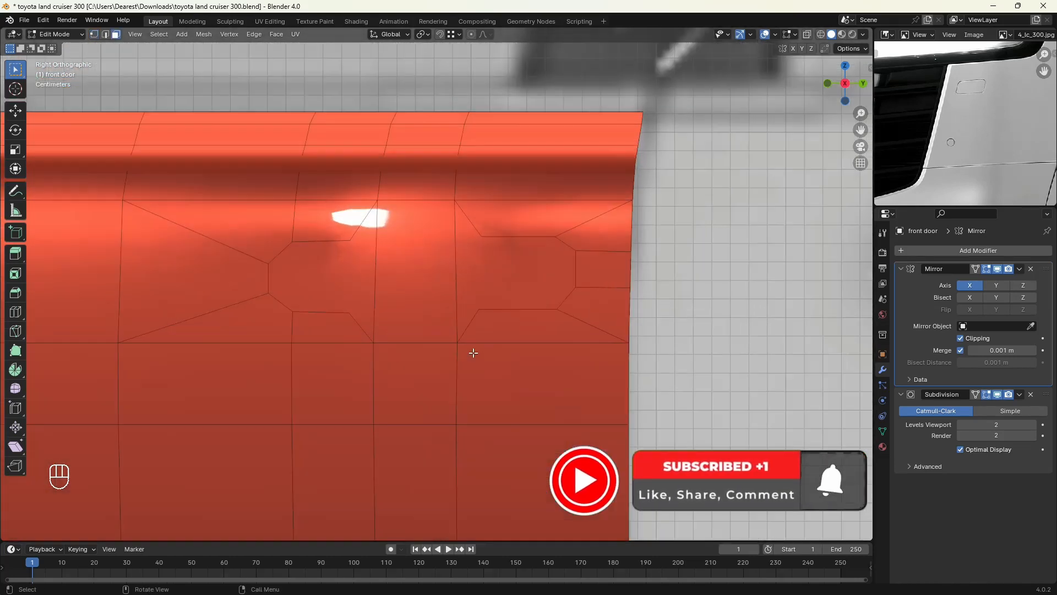
# Step: Slide the lower vertex of the handle outline along its edge to line up with the dividing edge, then return to face selection
pyautogui.press('1')
pyautogui.click(465, 358)
pyautogui.press('g')
pyautogui.press('g')
pyautogui.click(469, 418)
pyautogui.press('3')
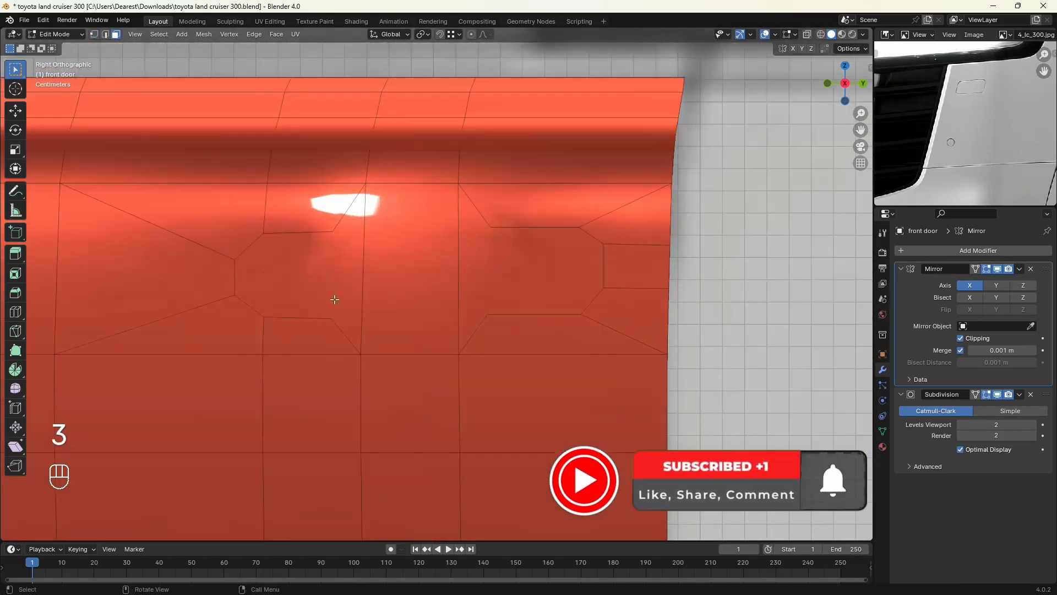
# Step: Select the three faces inside the handle outline and view them in perspective
pyautogui.click(308, 280)
pyautogui.keyDown('shift'); pyautogui.click(410, 273); pyautogui.keyUp('shift')
pyautogui.keyDown('shift'); pyautogui.click(522, 276); pyautogui.keyUp('shift')
pyautogui.moveTo(523, 297); pyautogui.dragTo(543, 375, button='middle')
# Step: Switch the reference picture to the door handle image and frame the close-up of the handle
pyautogui.moveTo(947, 104); pyautogui.dragTo(1015, 90, button='middle')
pyautogui.scroll(5, 1027, 130)
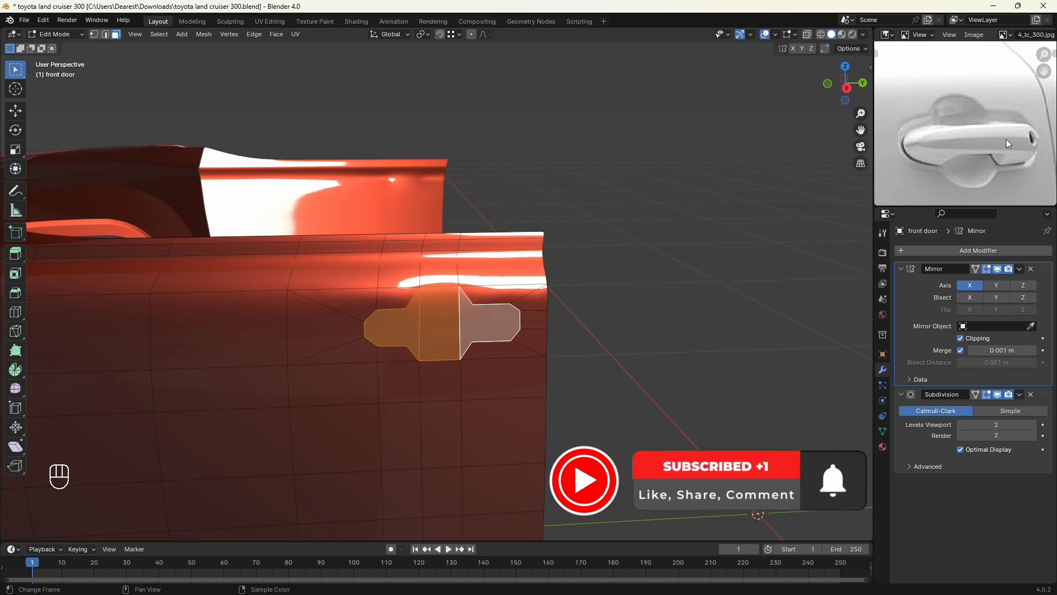
pyautogui.click(974, 34)
pyautogui.click(933, 58)
pyautogui.doubleClick(495, 237)
pyautogui.scroll(-4, 944, 155)
pyautogui.scroll(3, 971, 121)
pyautogui.moveTo(930, 132); pyautogui.dragTo(966, 134, button='middle')
pyautogui.scroll(1, 755, 259)
pyautogui.scroll(3, 463, 318)
# Step: Inset the selected handle faces twice, the second time by about 0.003 m
pyautogui.moveTo(525, 328); pyautogui.dragTo(494, 321, button='middle')
pyautogui.press('i')
pyautogui.click(536, 342)
pyautogui.press('i')
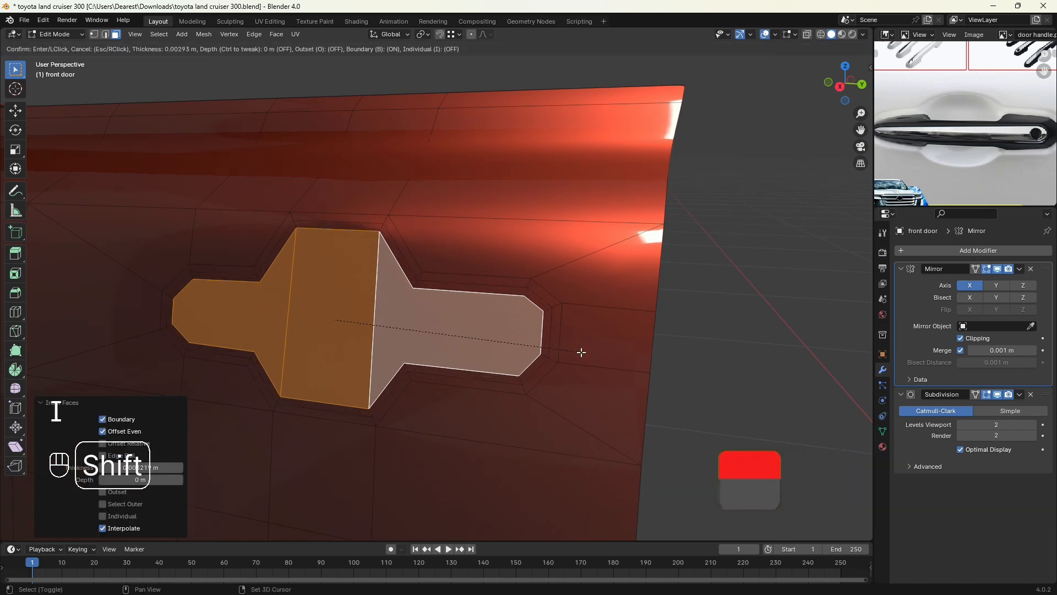
pyautogui.click(580, 352)
# Step: Extrude the inset handle faces along the X axis to form the handle recess
pyautogui.press('e')
pyautogui.moveTo(600, 354); pyautogui.dragTo(482, 331, button='middle')
pyautogui.press('x')
pyautogui.click(605, 363)
pyautogui.scroll(-3, 606, 363)
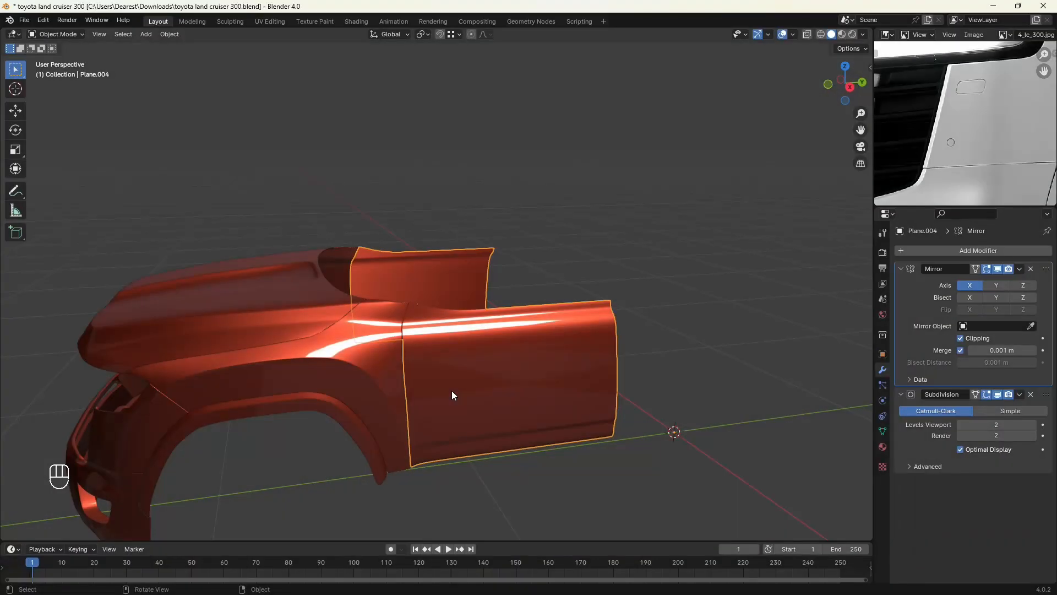
# Step: Rename the door panel object as "front door"
pyautogui.scroll(2, 456, 391)
pyautogui.keyDown('shift'); pyautogui.moveTo(517, 388); pyautogui.dragTo(473, 285, button='middle'); pyautogui.keyUp('shift')
pyautogui.scroll(2, 408, 323)
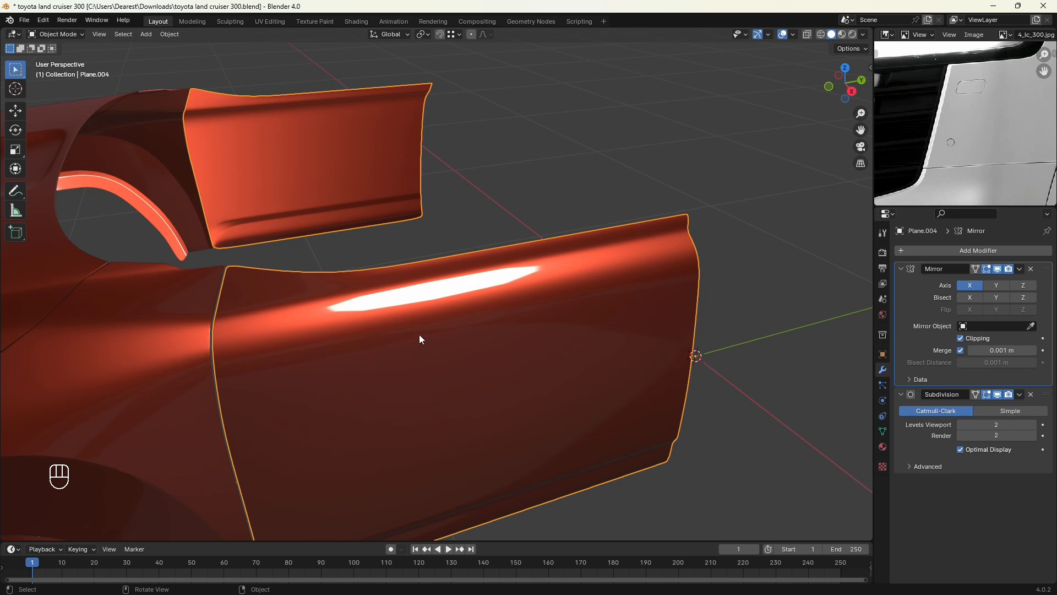
pyautogui.press('F2')
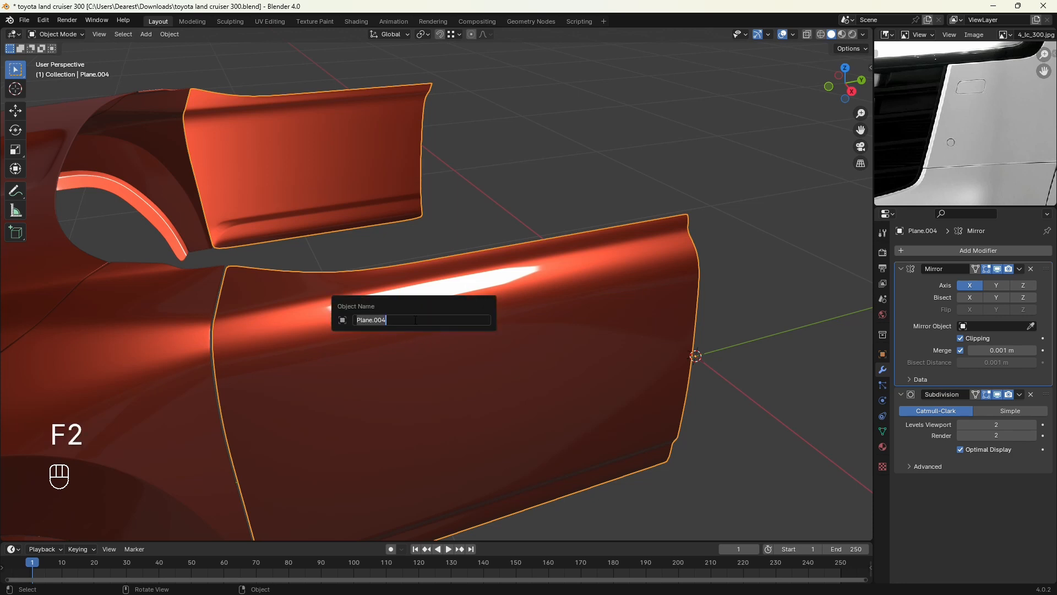
pyautogui.write('front door')
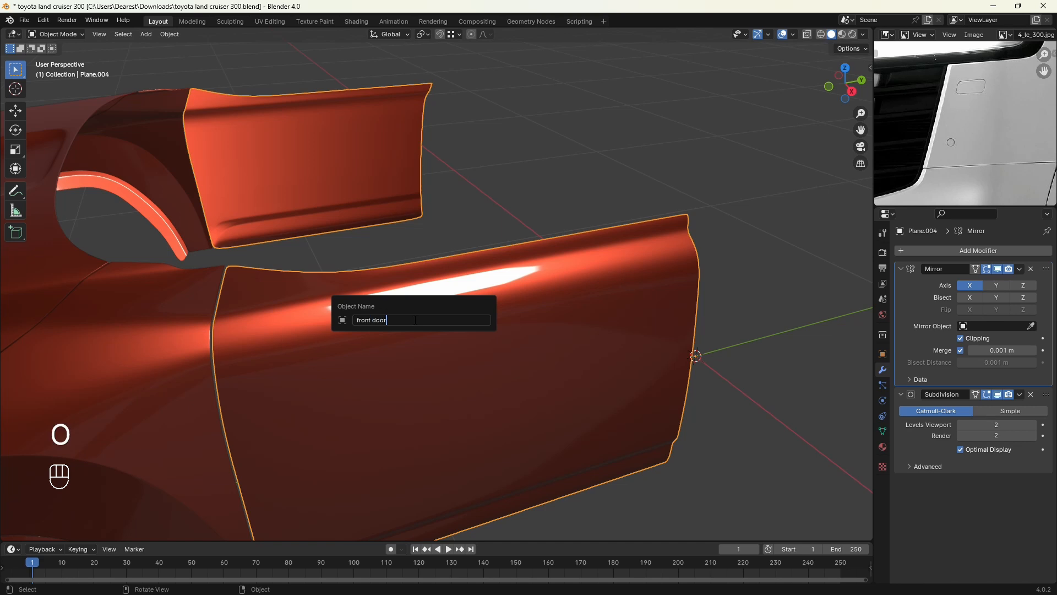
pyautogui.press('Return')
# Step: Duplicate the front door in place without moving it and hide the copy
pyautogui.moveTo(478, 227); pyautogui.dragTo(509, 302, button='middle')
pyautogui.hotkey('shift', 'd')
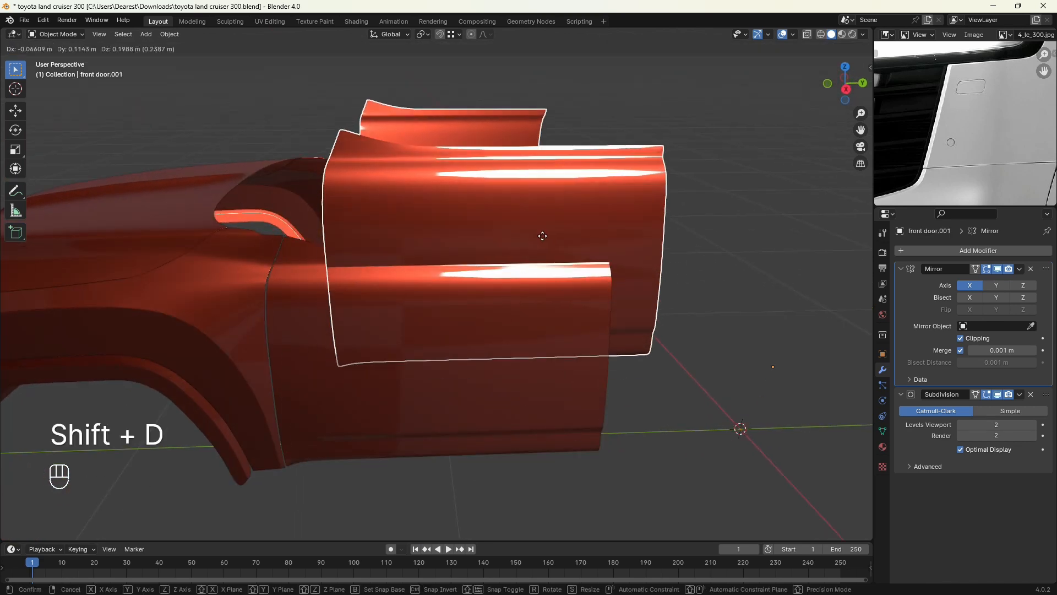
pyautogui.rightClick(542, 236)
pyautogui.moveTo(538, 238); pyautogui.dragTo(492, 301, button='middle')
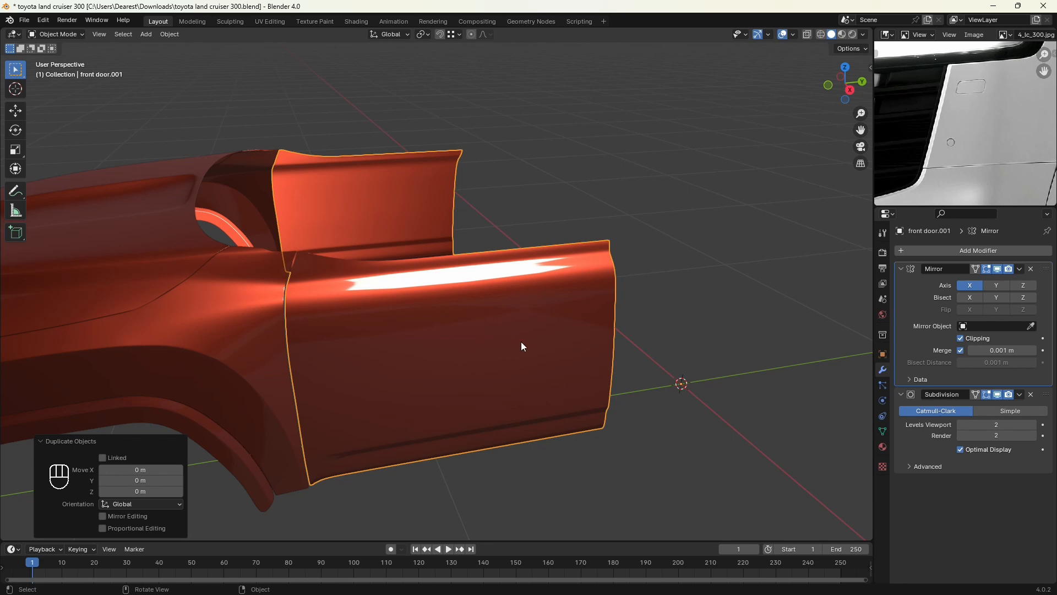
pyautogui.moveTo(529, 349)
pyautogui.mouseDown(button='middle')
pyautogui.moveTo(534, 366)
pyautogui.moveTo(540, 354)
pyautogui.moveTo(525, 353)
pyautogui.mouseUp(button='middle')
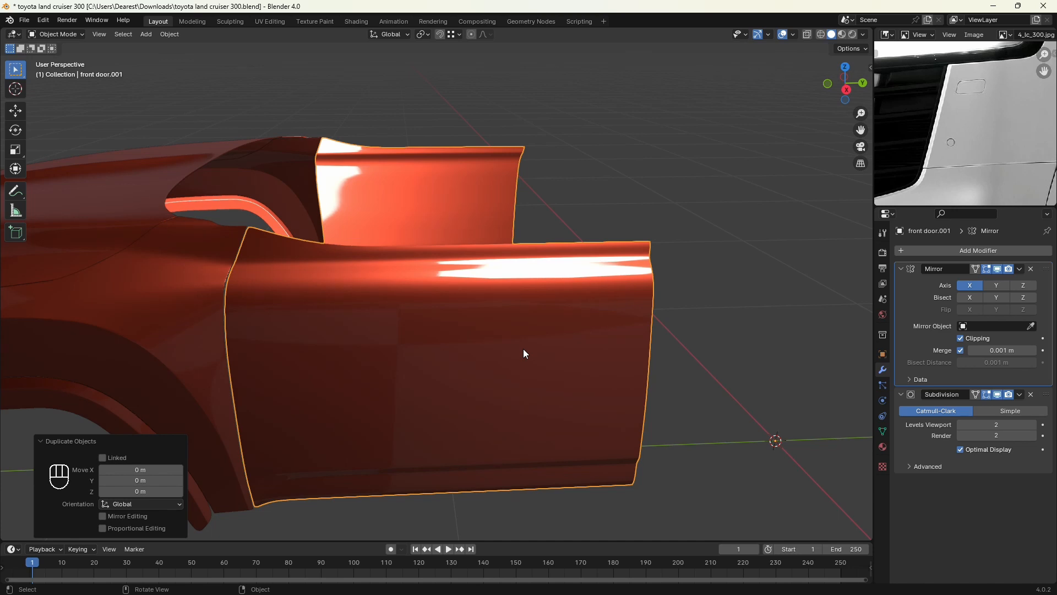
pyautogui.press('h')
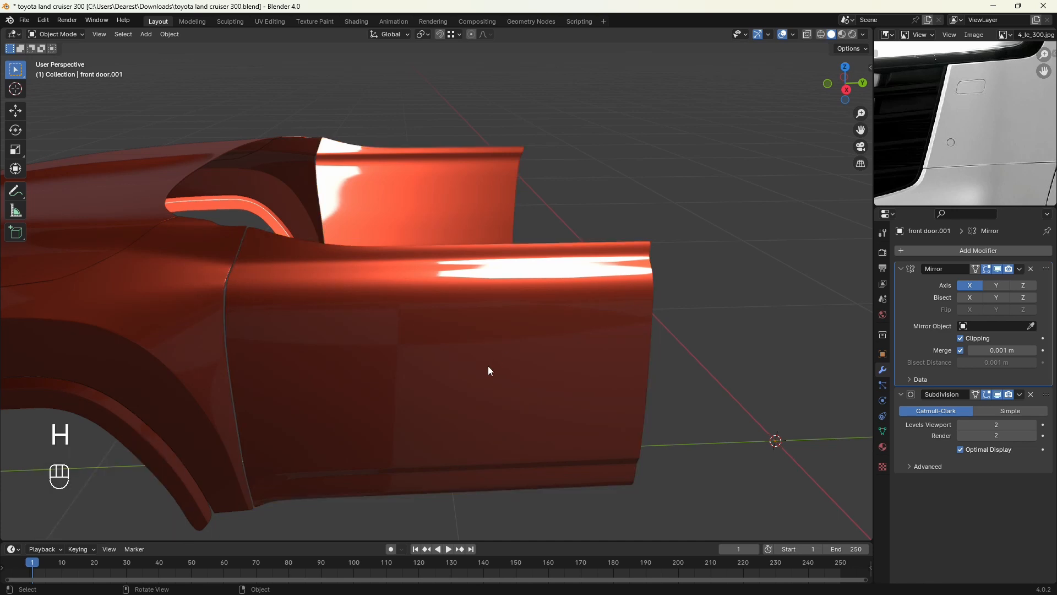
# Step: Open the original front door's mesh for editing in the right side view with wireframe shading
pyautogui.keyDown('shift'); pyautogui.moveTo(488, 366); pyautogui.dragTo(507, 347, button='middle'); pyautogui.keyUp('shift')
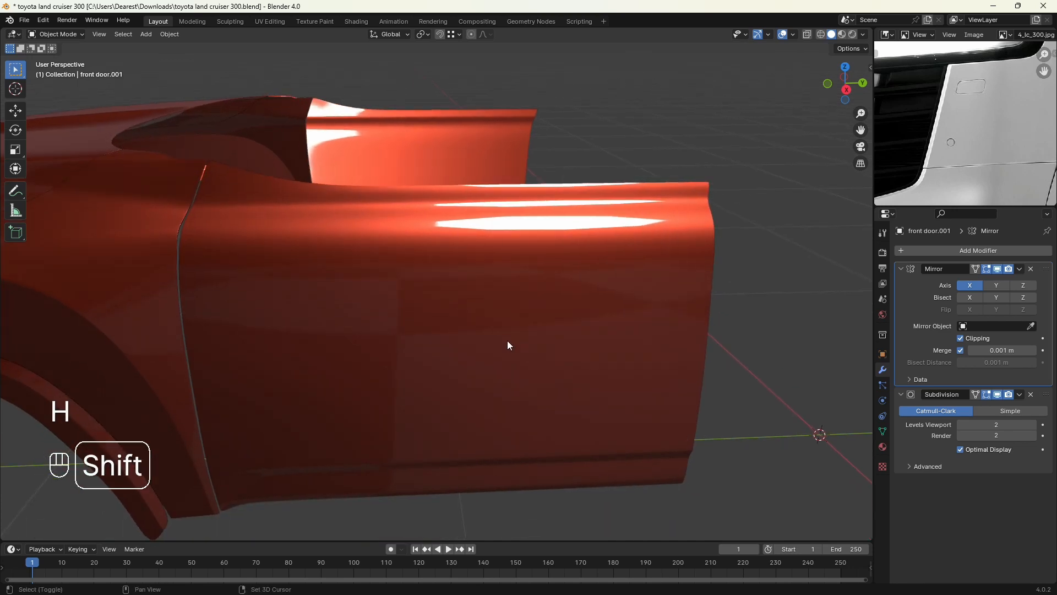
pyautogui.click(397, 256)
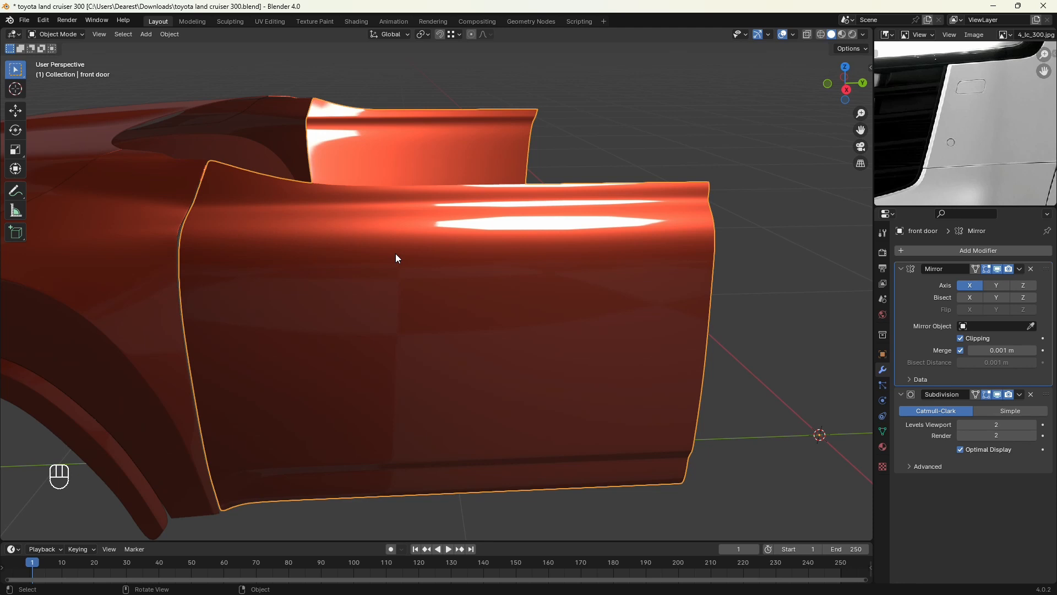
pyautogui.press('KP_3')
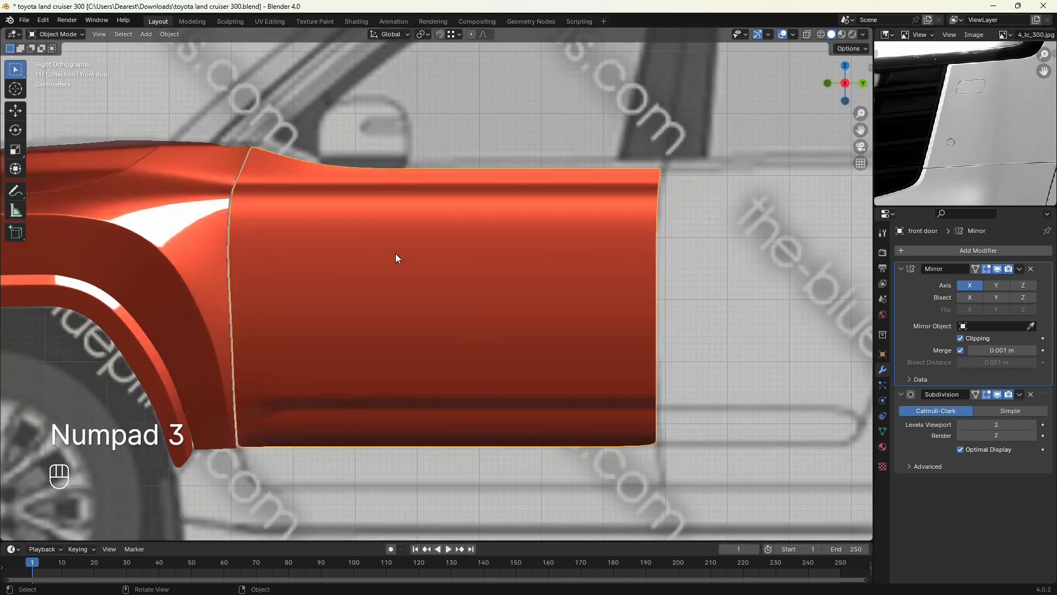
pyautogui.press('Tab')
pyautogui.keyDown('shift'); pyautogui.moveTo(622, 279); pyautogui.dragTo(552, 313, button='middle'); pyautogui.keyUp('shift')
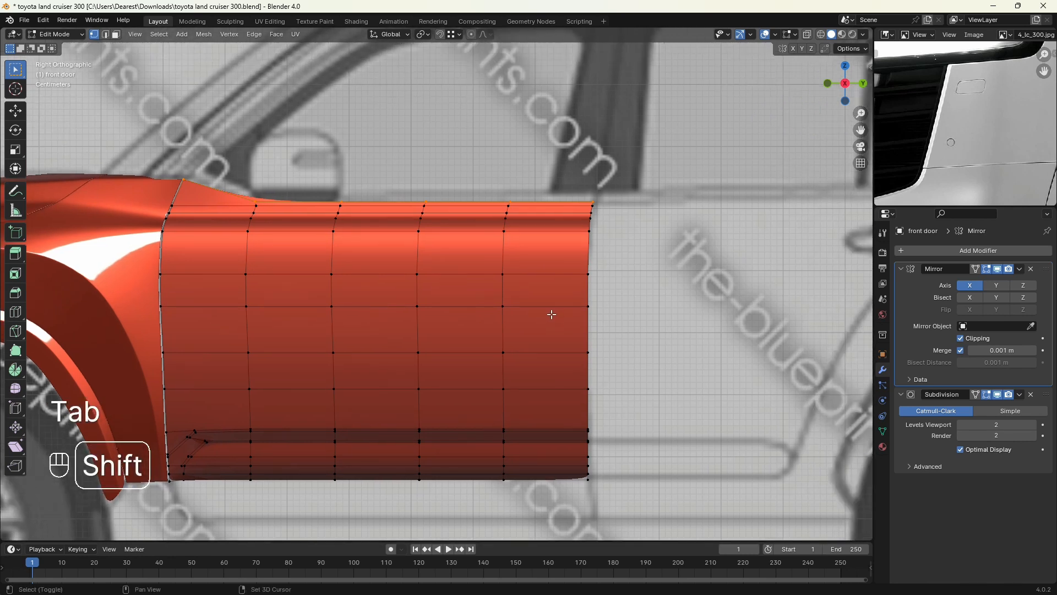
pyautogui.scroll(2, 552, 314)
pyautogui.hotkey('shift', 'z')
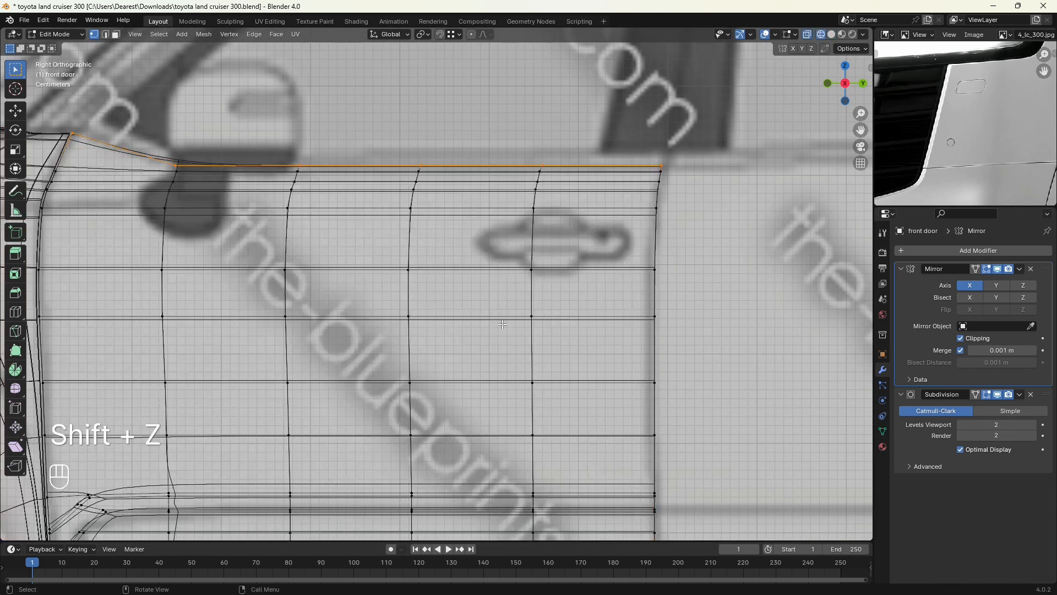
# Step: Slide the horizontal edge loop near the door handle down to the handle's lower edge in the blueprint
pyautogui.keyDown('alt'); pyautogui.click(393, 270); pyautogui.keyUp('alt')
pyautogui.scroll(-1, 380, 276)
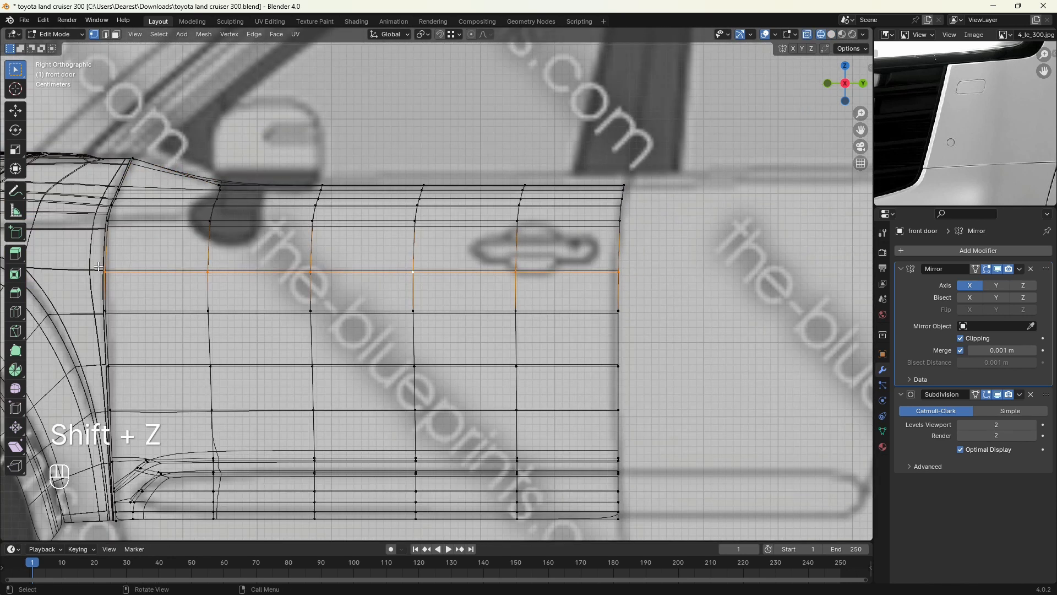
pyautogui.scroll(4, 667, 326)
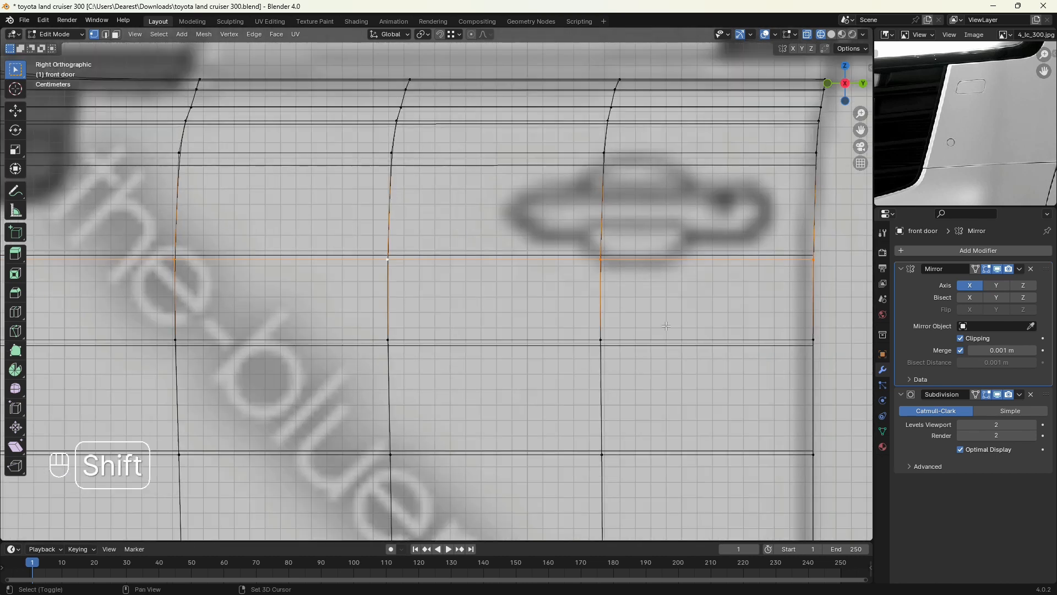
pyautogui.keyDown('shift'); pyautogui.moveTo(667, 326); pyautogui.dragTo(460, 358, button='middle'); pyautogui.keyUp('shift')
pyautogui.scroll(3, 460, 358)
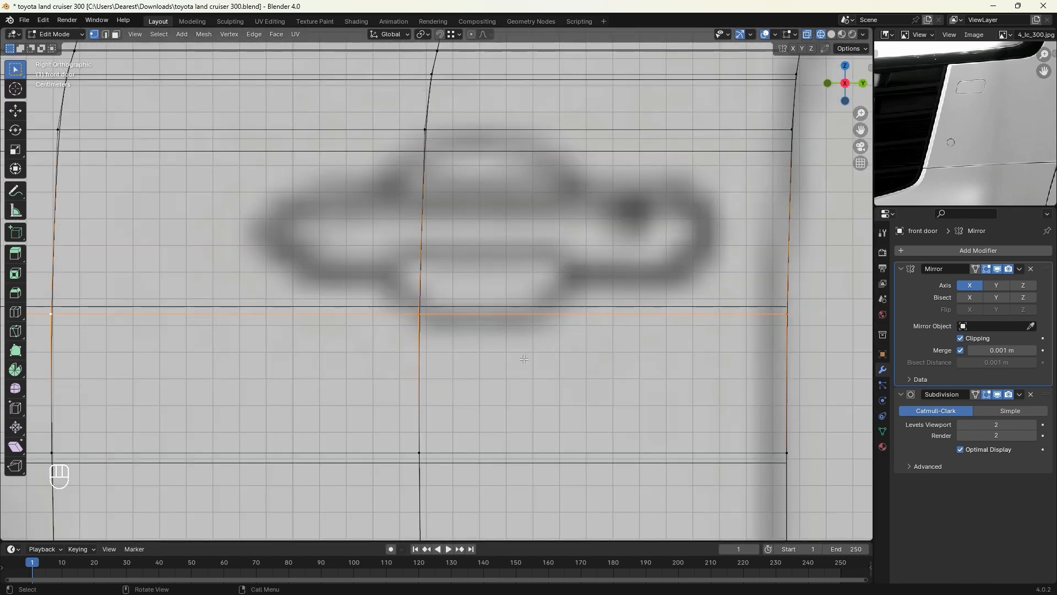
pyautogui.press('g')
pyautogui.press('g')
pyautogui.press('shift')
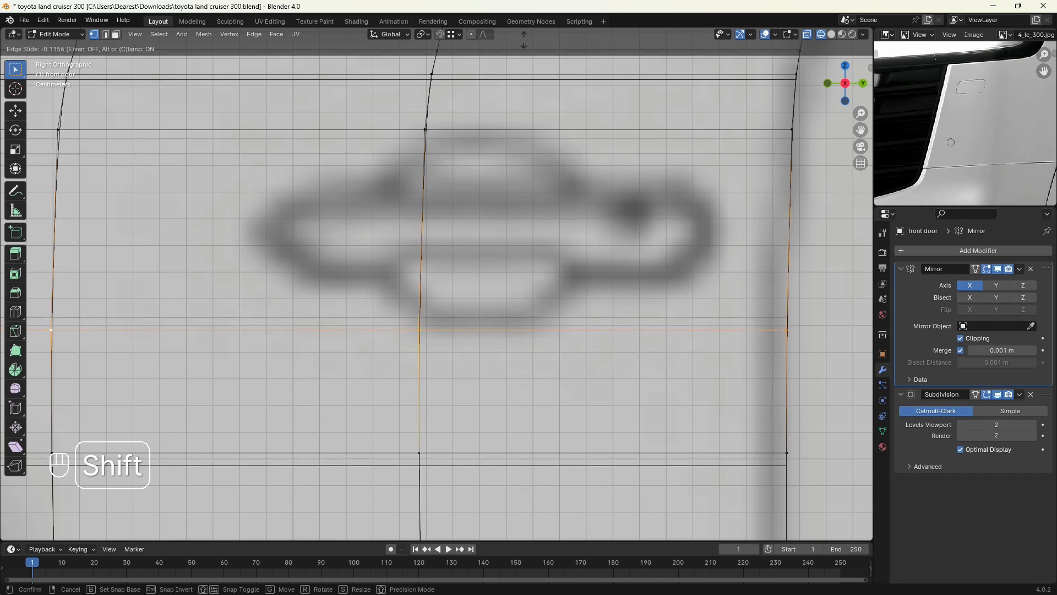
pyautogui.click(533, 94)
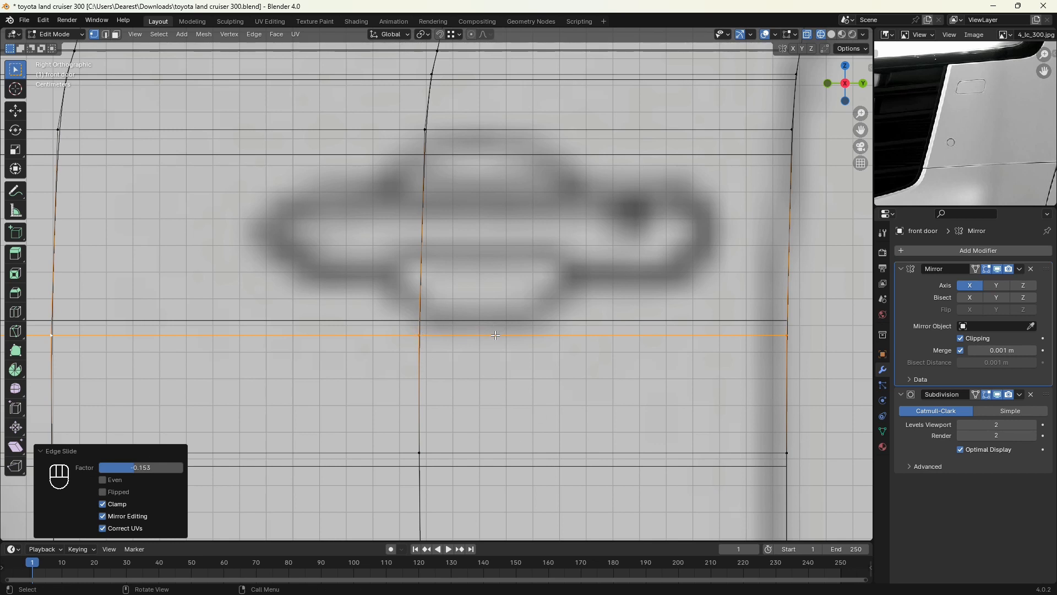
# Step: Start a knife cut at the vertex below the handle and trace its lower front outline, keeping the second segment horizontal
pyautogui.scroll(-1, 484, 333)
pyautogui.moveTo(513, 331)
pyautogui.keyDown('shift'); pyautogui.mouseDown(button='middle')
pyautogui.moveTo(561, 308)
pyautogui.moveTo(505, 322)
pyautogui.mouseUp(button='middle'); pyautogui.keyUp('shift')
pyautogui.press('k')
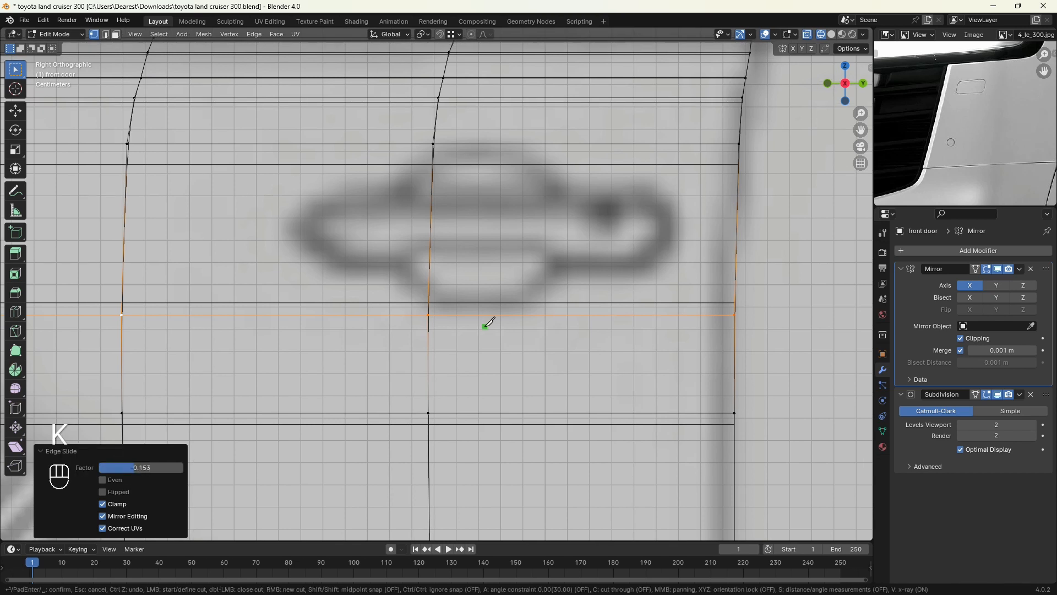
pyautogui.click(429, 314)
pyautogui.click(399, 277)
pyautogui.press('y')
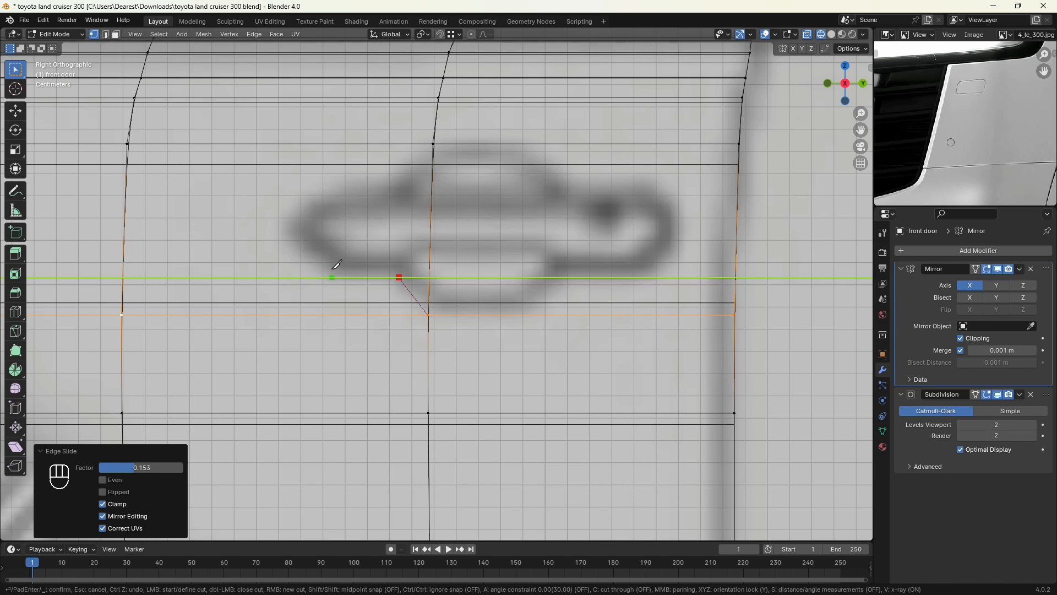
pyautogui.click(333, 267)
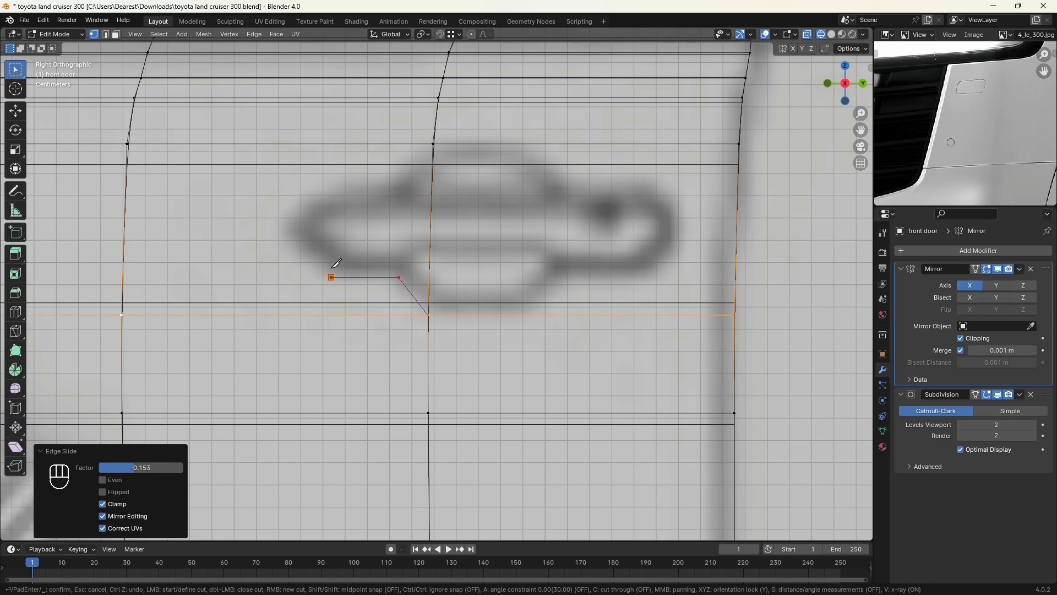
# Step: Continue the knife cut around the handle's front end with a vertical end segment and a diagonal up to the upper front corner
pyautogui.press('y')
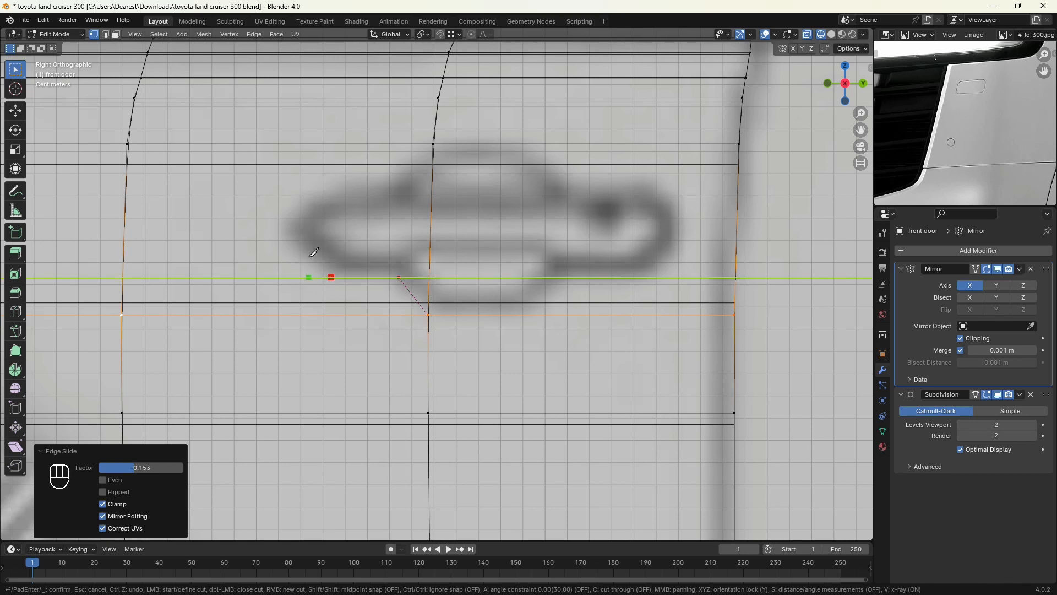
pyautogui.press('y')
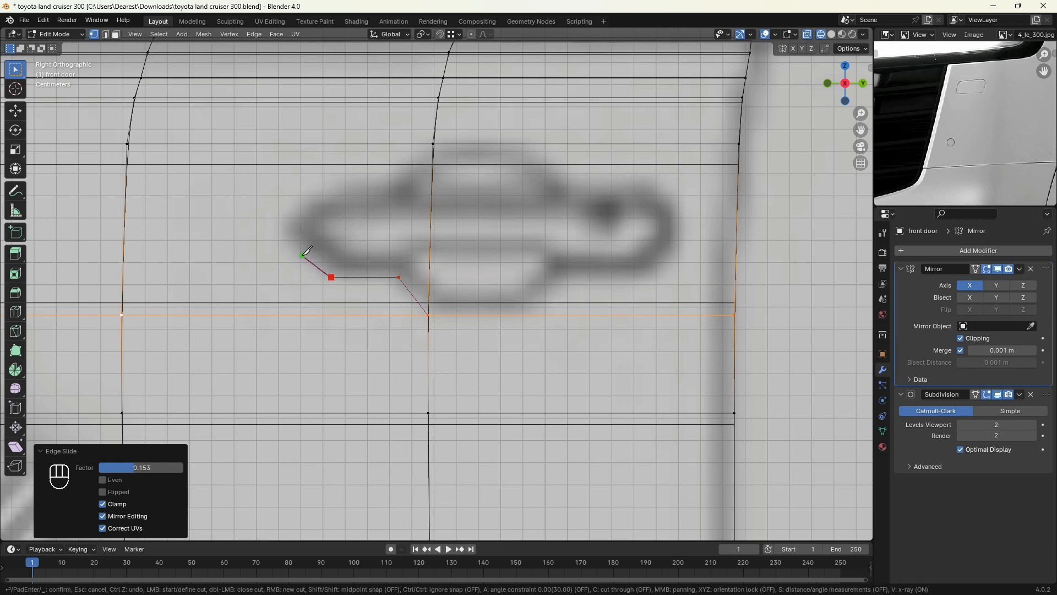
pyautogui.click(303, 255)
pyautogui.press('z')
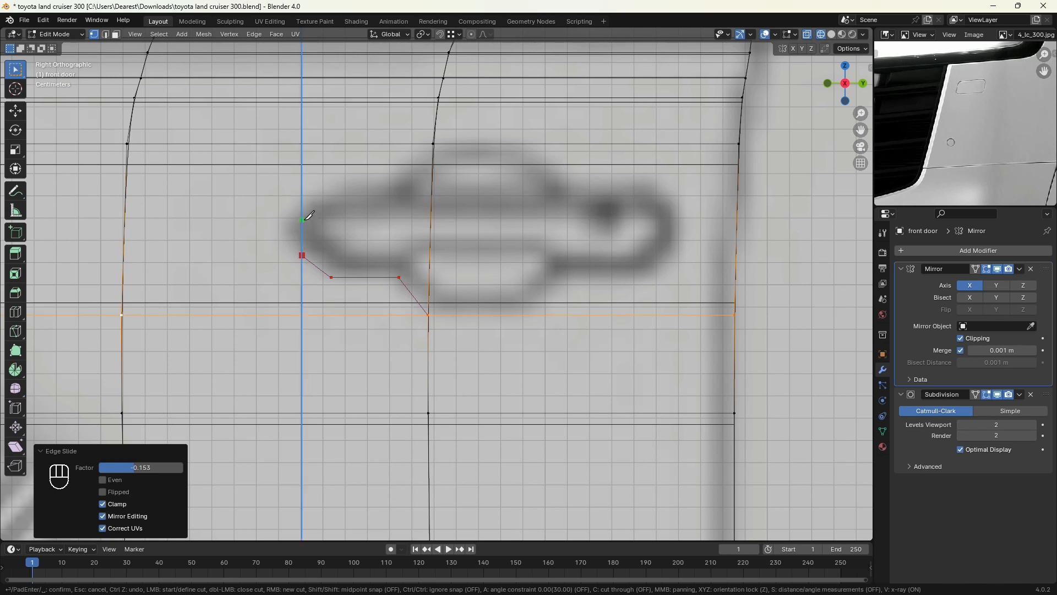
pyautogui.click(302, 220)
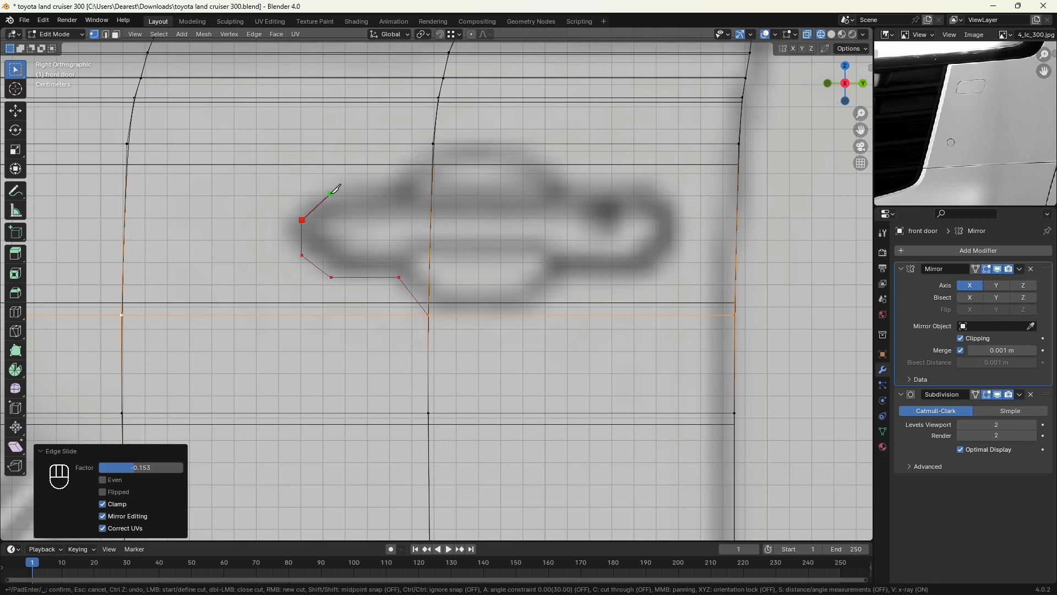
pyautogui.click(330, 193)
# Step: Trace the handle's upper front edge with a horizontal segment, end at the vertex above the handle and confirm the knife cut
pyautogui.press('z')
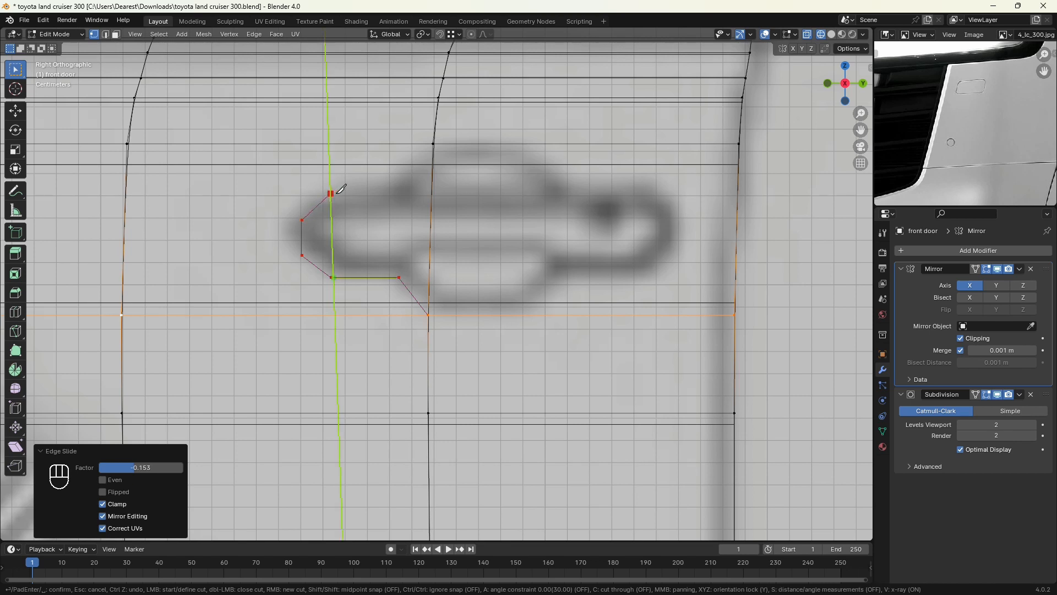
pyautogui.press('y')
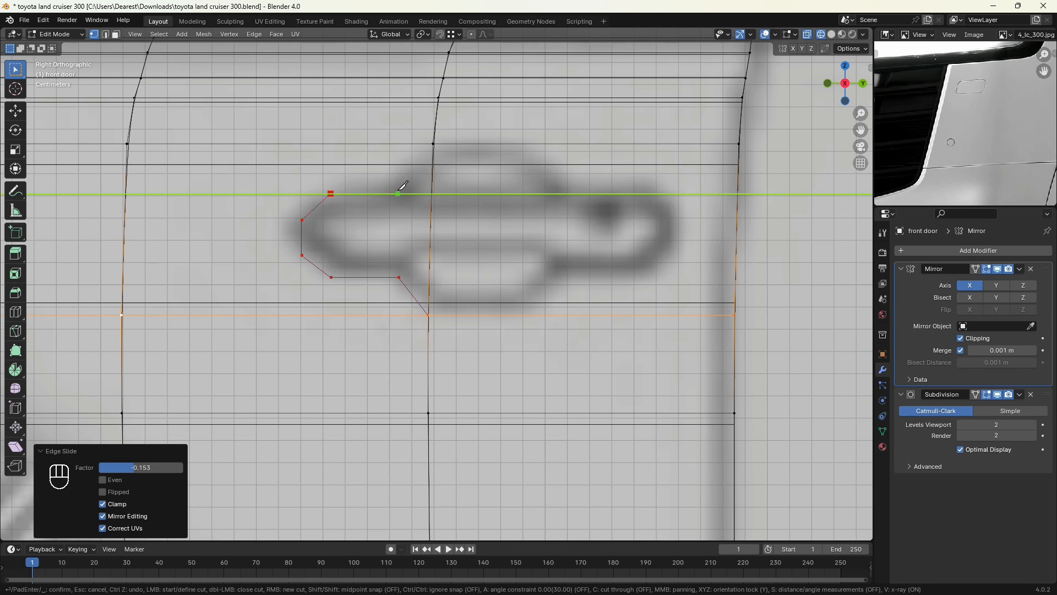
pyautogui.click(400, 194)
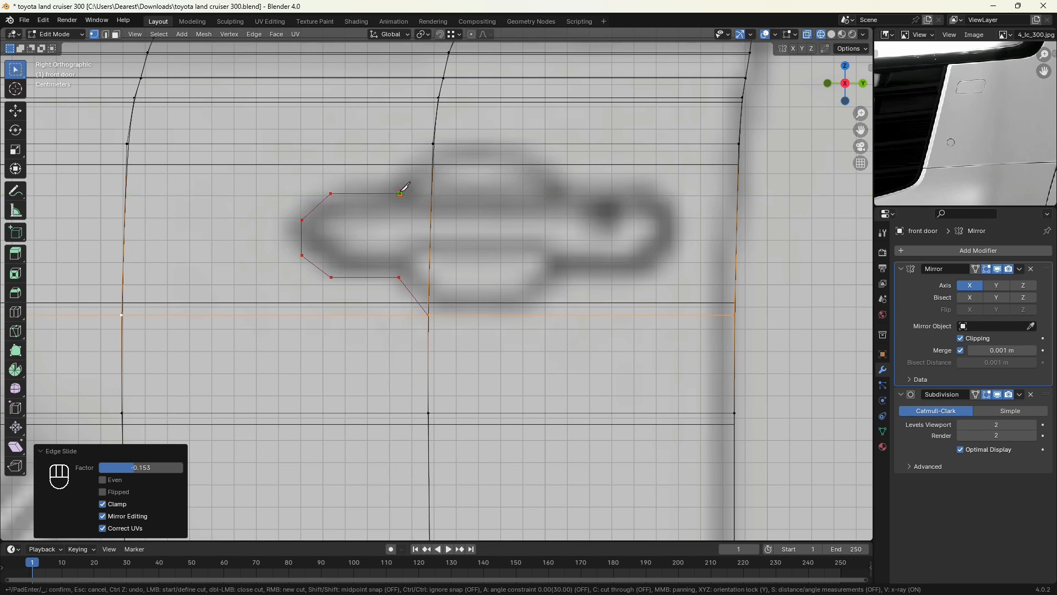
pyautogui.press('y')
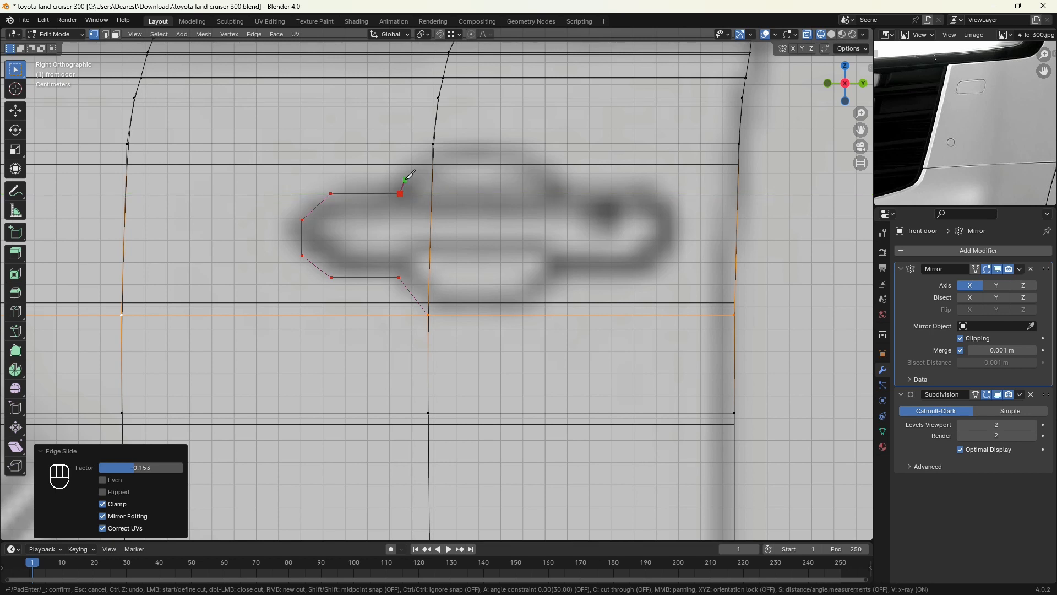
pyautogui.click(434, 143)
pyautogui.press('Return')
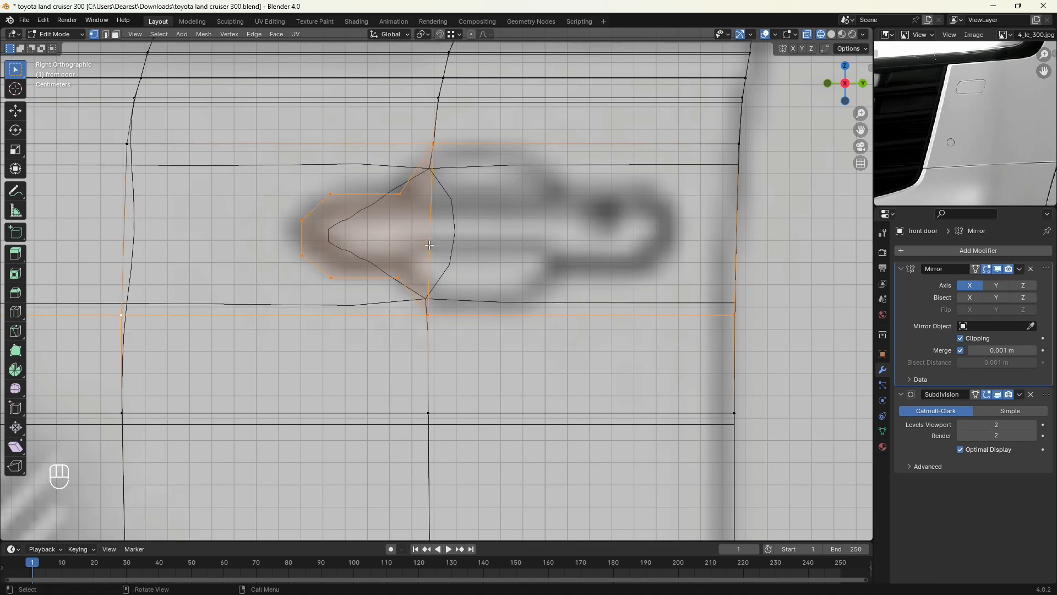
# Step: Move the cut's upper inner corner vertex up about 0.77 mm and the lower one down about 0.74 mm, both along Z
pyautogui.click(398, 193)
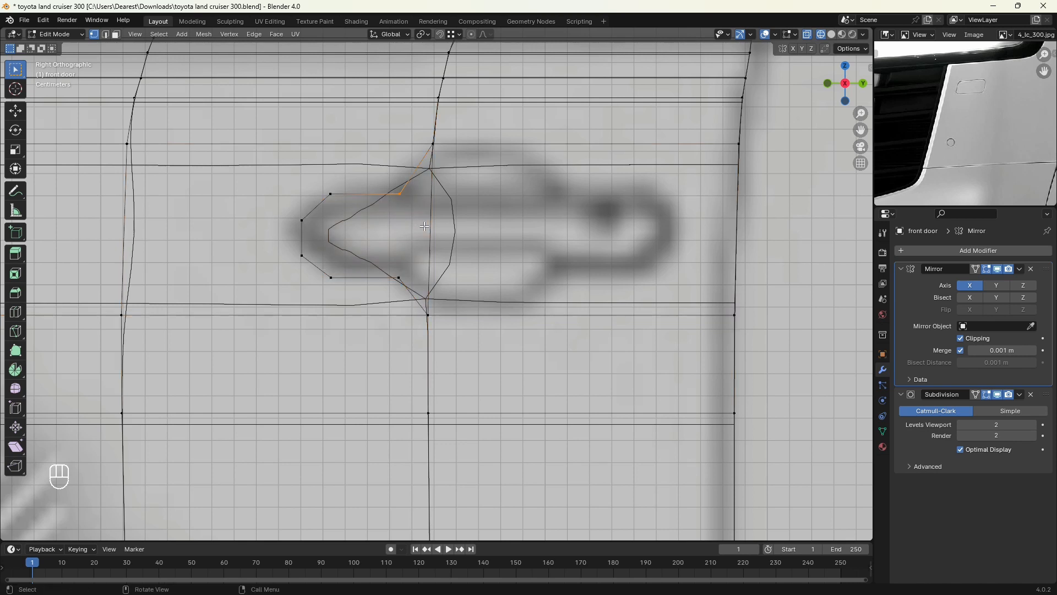
pyautogui.press('g')
pyautogui.middleClick(405, 203)
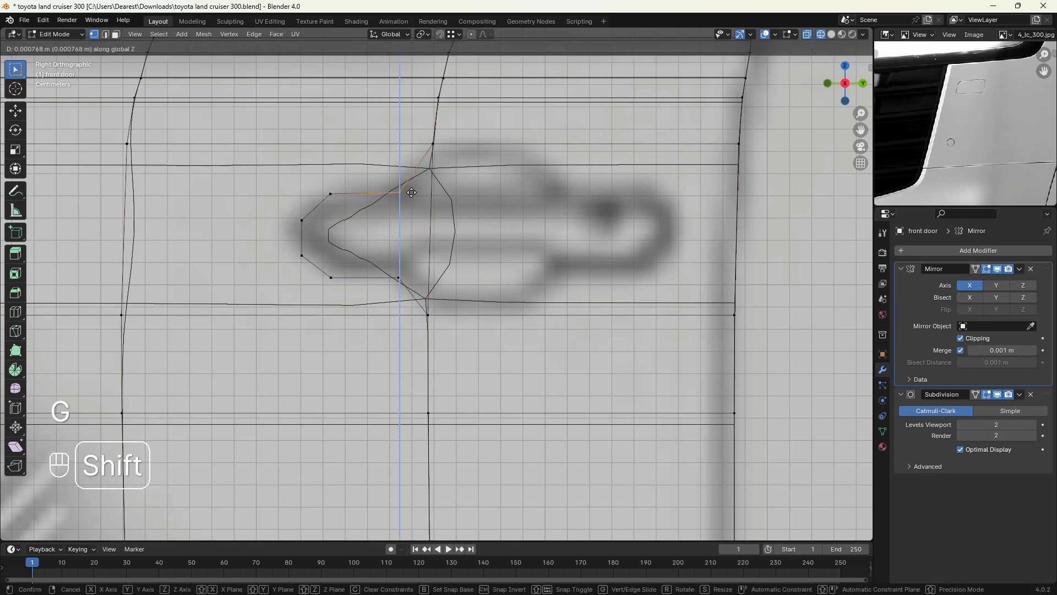
pyautogui.click(412, 193)
pyautogui.keyDown('shift'); pyautogui.moveTo(378, 255); pyautogui.dragTo(354, 250, button='middle'); pyautogui.keyUp('shift')
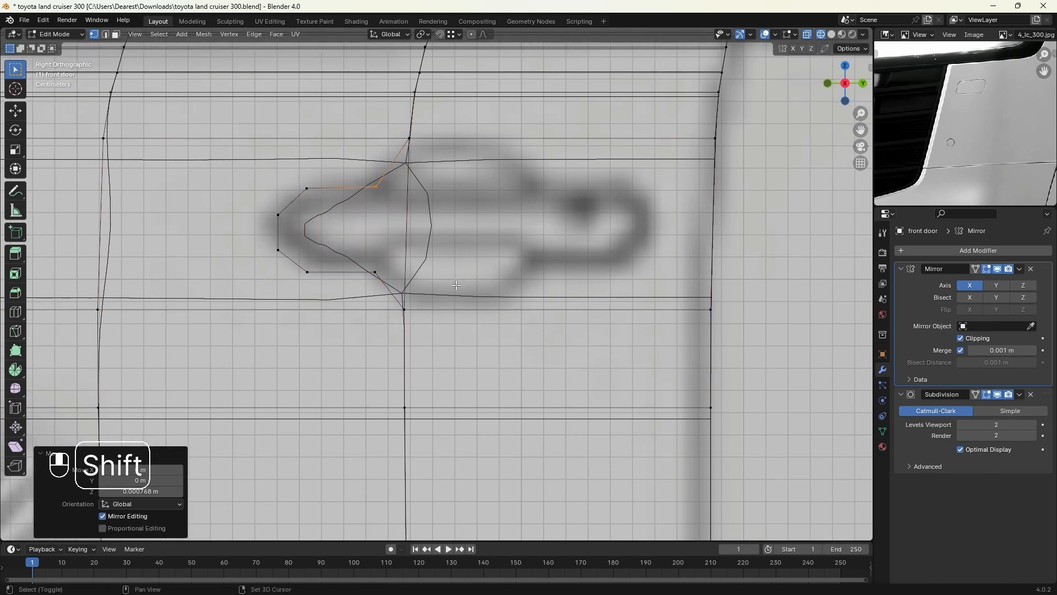
pyautogui.click(387, 282)
pyautogui.press('g')
pyautogui.middleClick(387, 282)
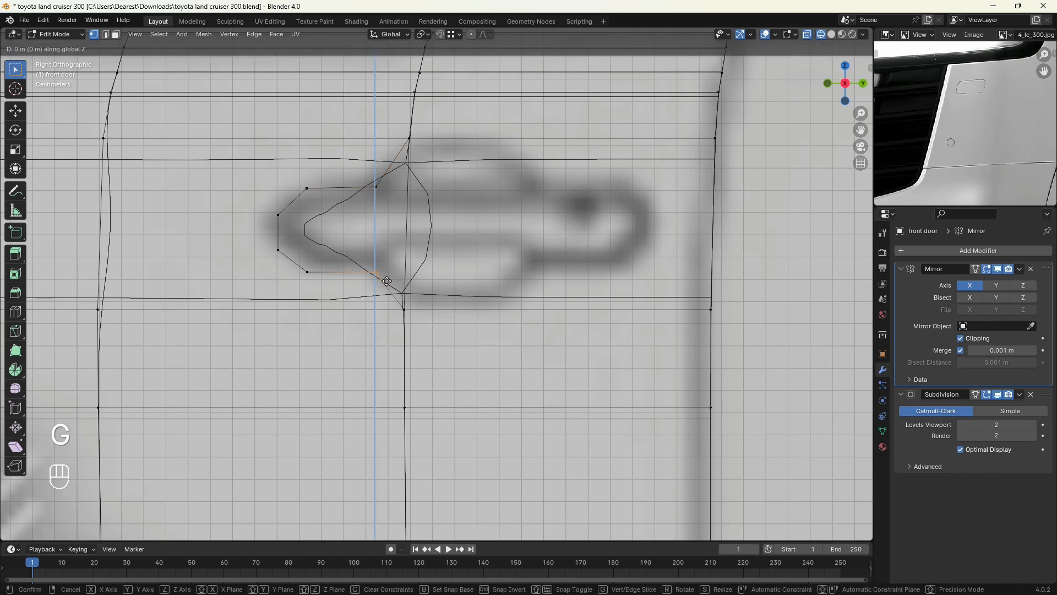
pyautogui.click(391, 297)
# Step: Start a knife cut on the edge above the handle and trace its upper rear outline, keeping the second segment horizontal
pyautogui.keyDown('shift'); pyautogui.moveTo(391, 297); pyautogui.dragTo(319, 308, button='middle'); pyautogui.keyUp('shift')
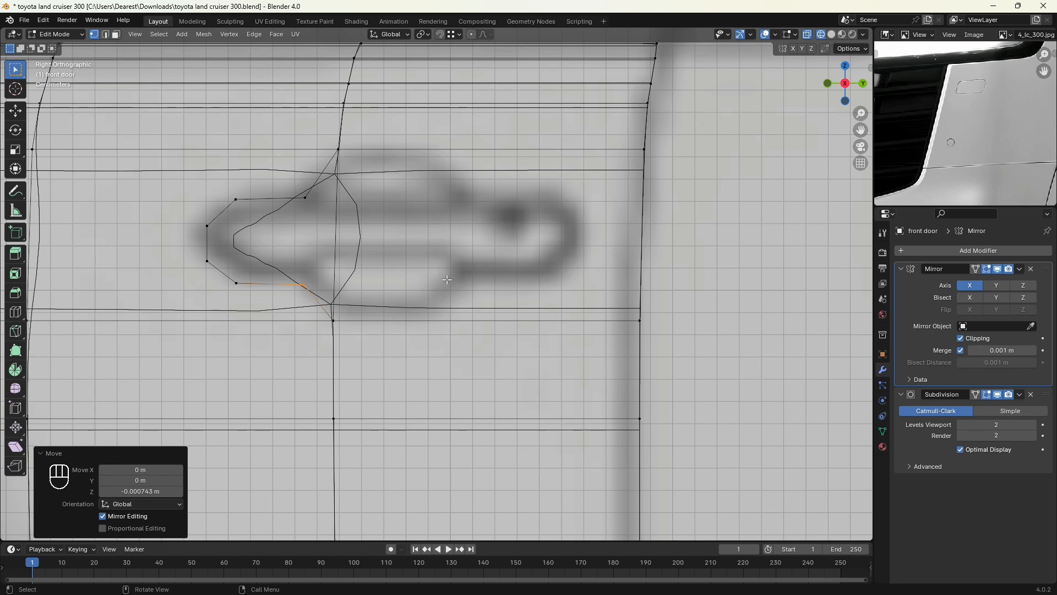
pyautogui.press('k')
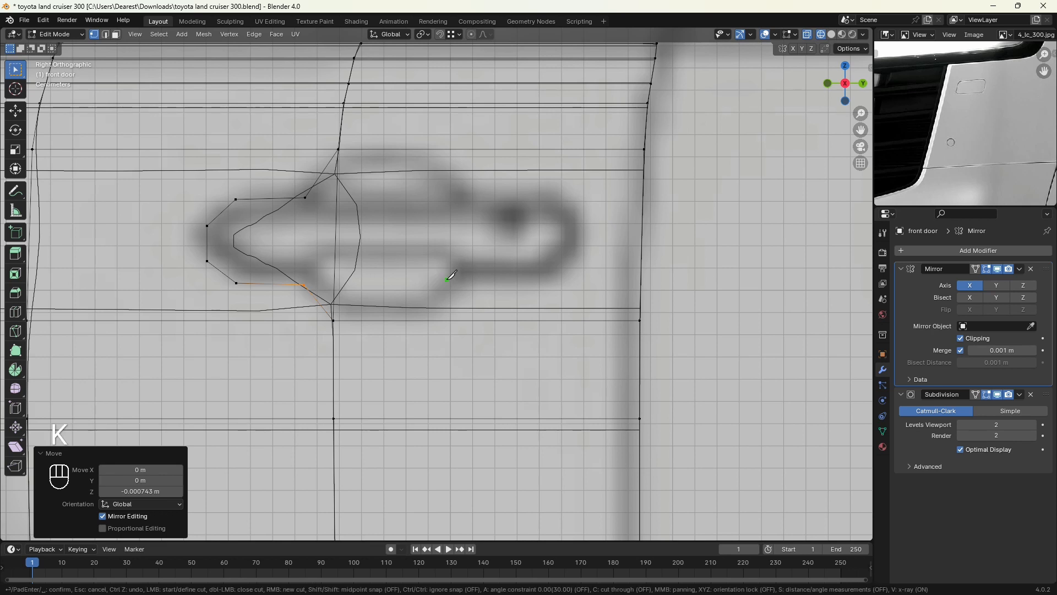
pyautogui.click(432, 149)
pyautogui.click(464, 193)
pyautogui.press('y')
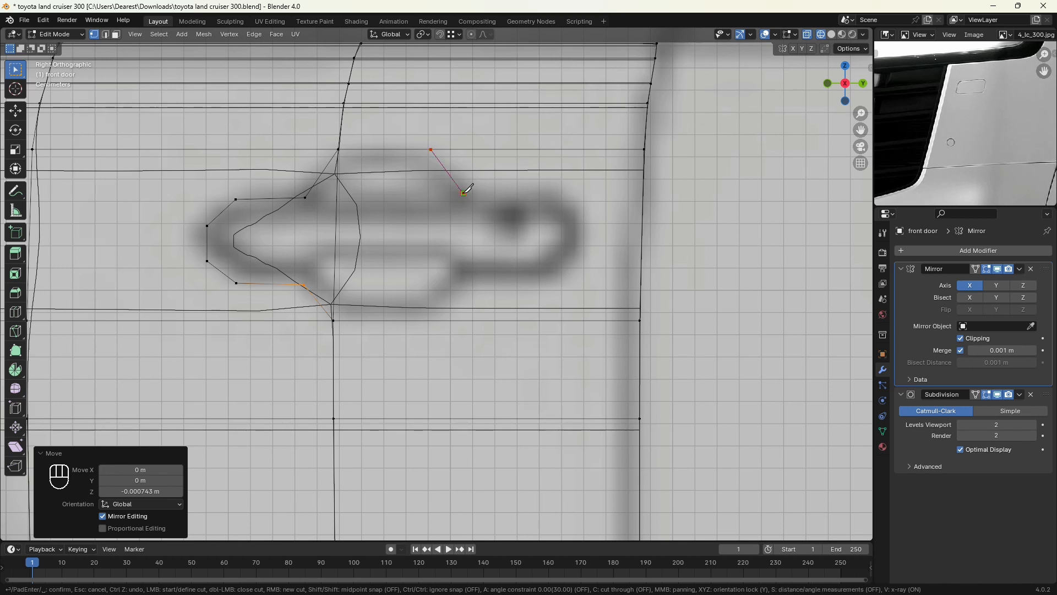
pyautogui.click(553, 192)
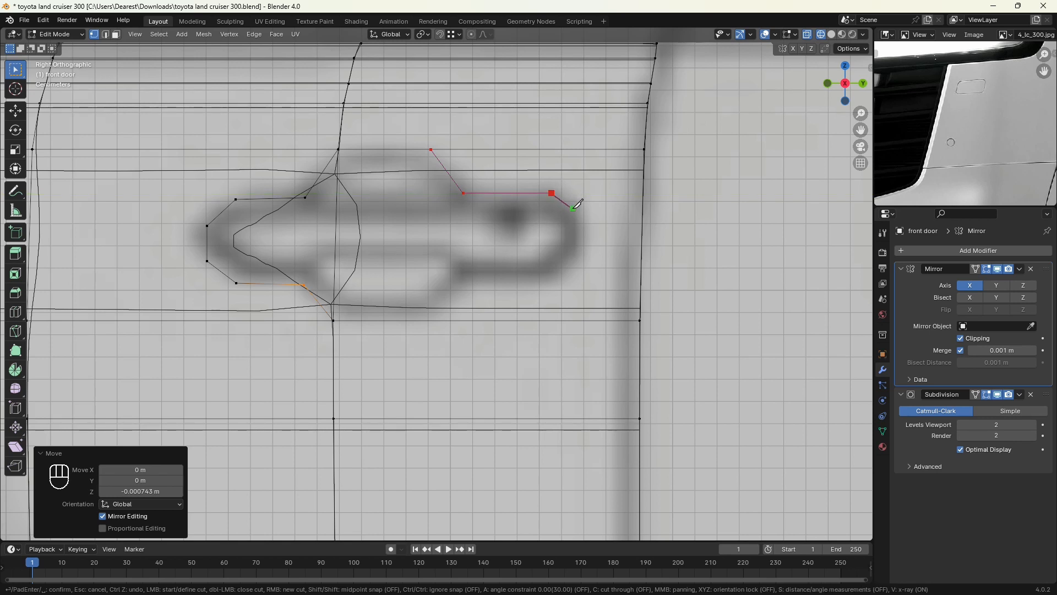
pyautogui.click(576, 209)
# Step: Trace the vertical rear end and horizontal lower edge of the handle, end on the edge below it and confirm the cut
pyautogui.press('z')
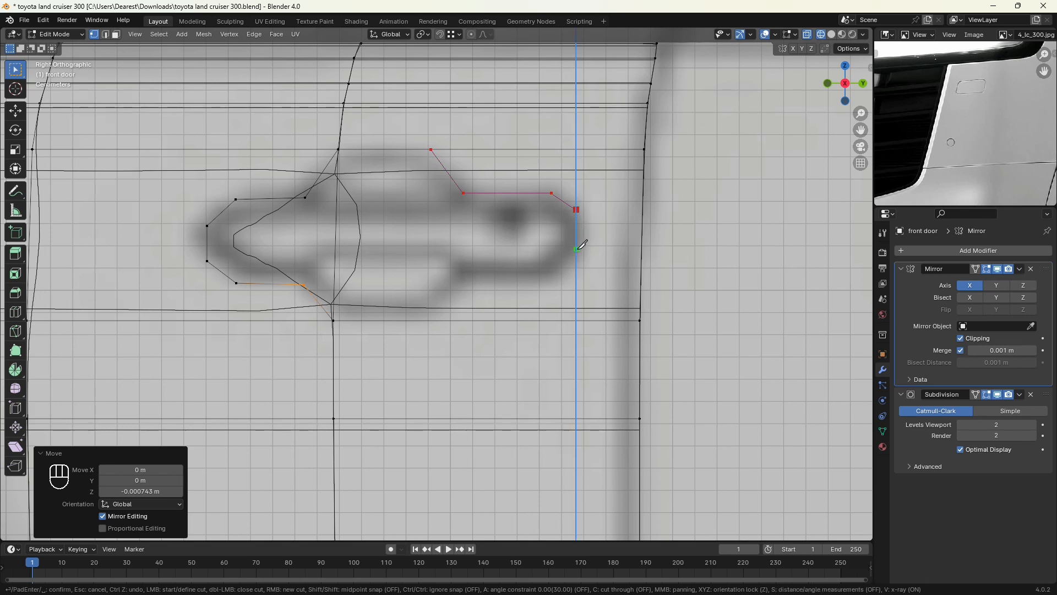
pyautogui.click(575, 253)
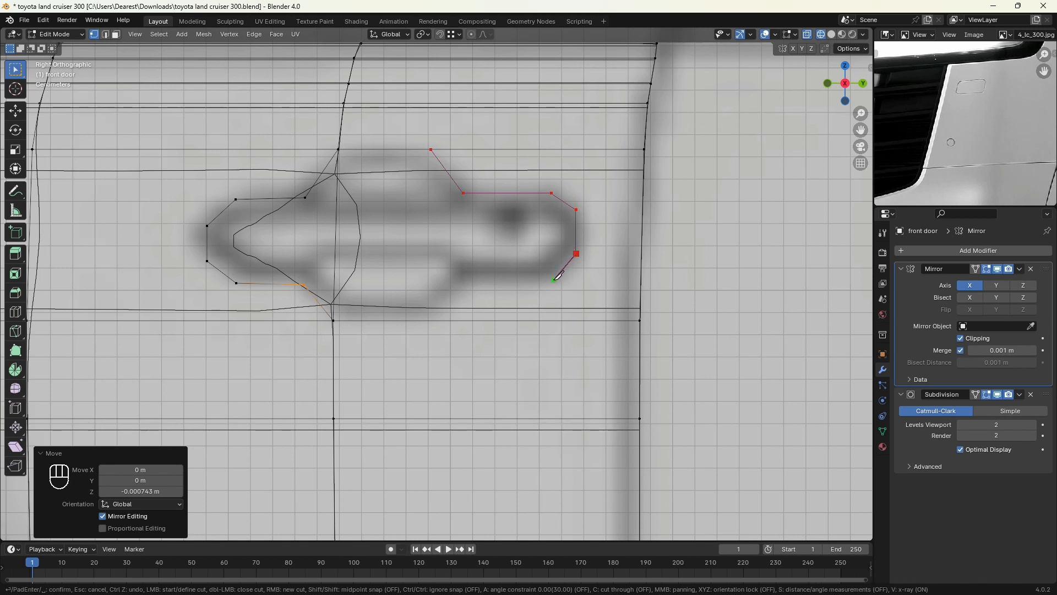
pyautogui.click(554, 279)
pyautogui.press('y')
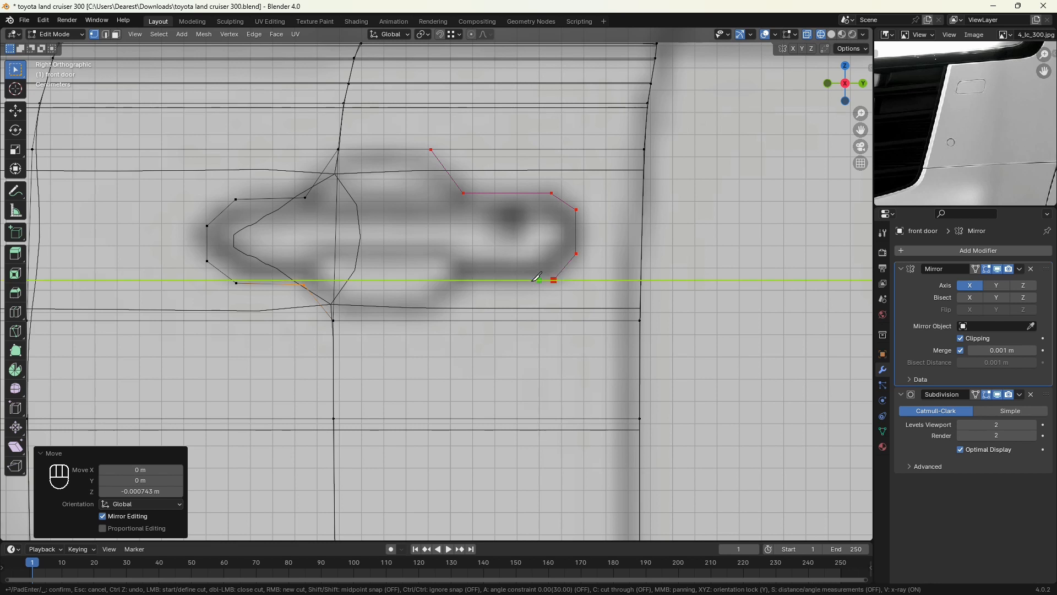
pyautogui.click(461, 281)
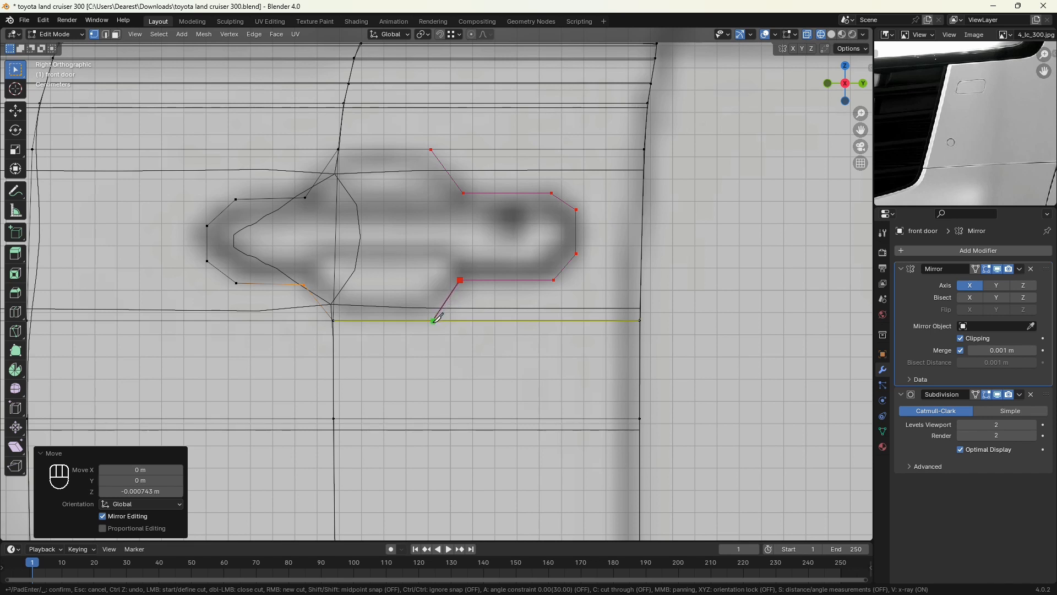
pyautogui.click(434, 320)
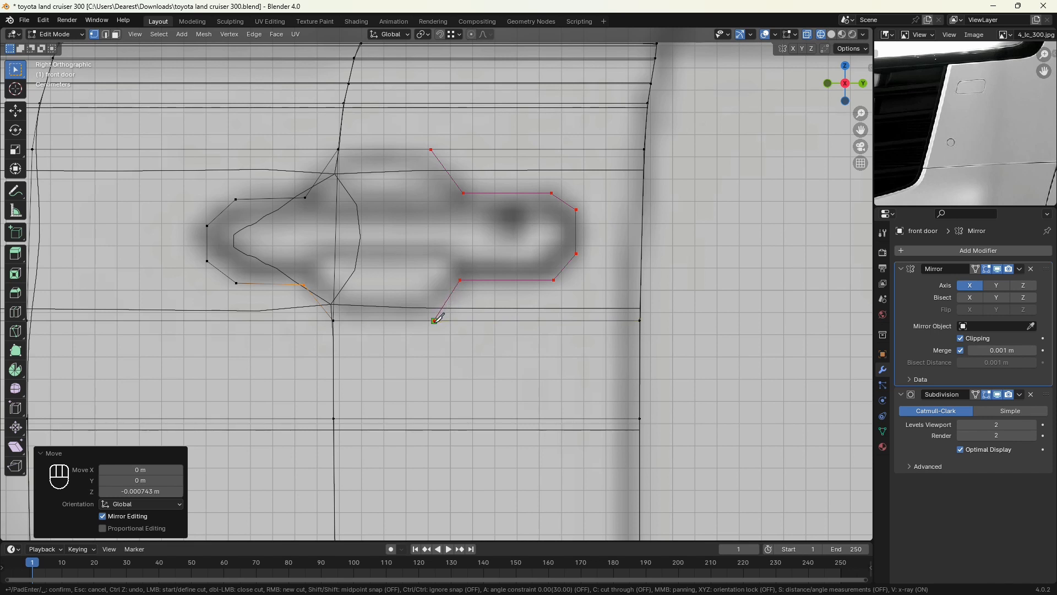
pyautogui.press('Return')
# Step: Show the door in solid shading and examine the handle outline on the curved surface from several angles
pyautogui.scroll(-3, 469, 318)
pyautogui.hotkey('shift', 'z')
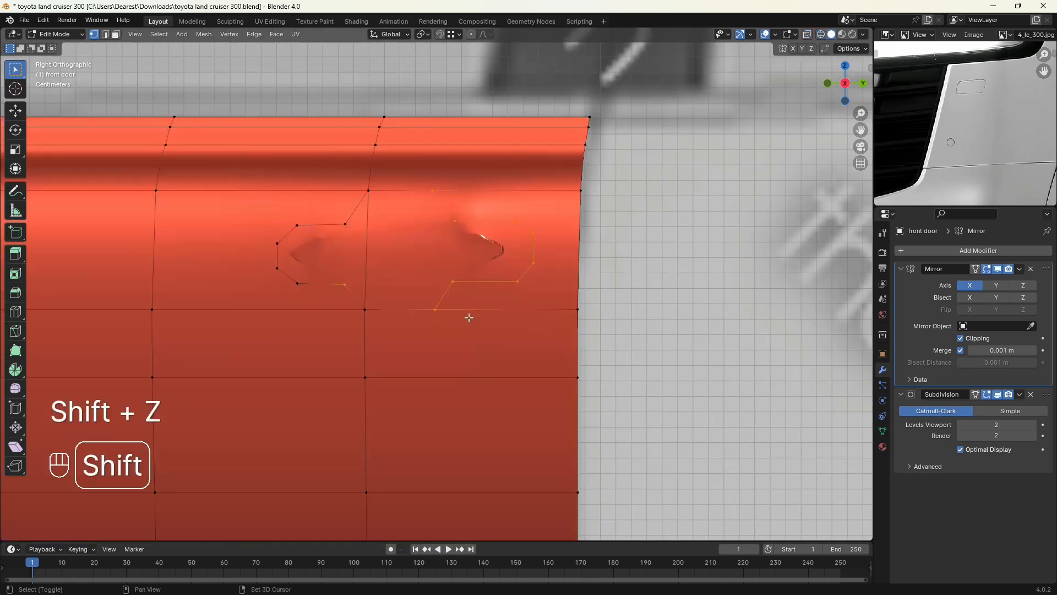
pyautogui.moveTo(459, 320); pyautogui.dragTo(488, 333, button='middle')
pyautogui.scroll(3, 488, 333)
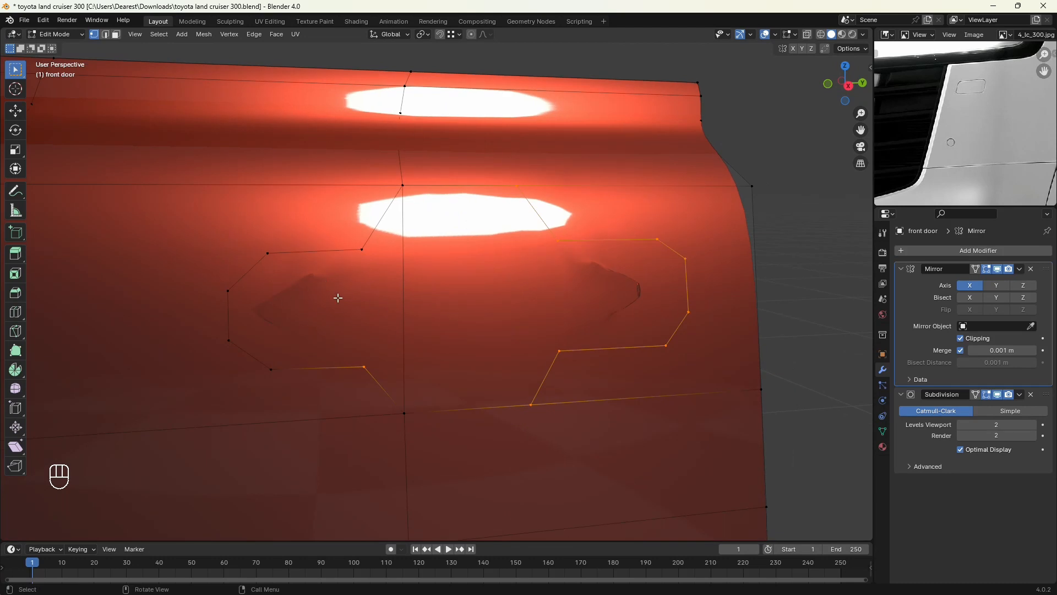
pyautogui.scroll(-2, 557, 309)
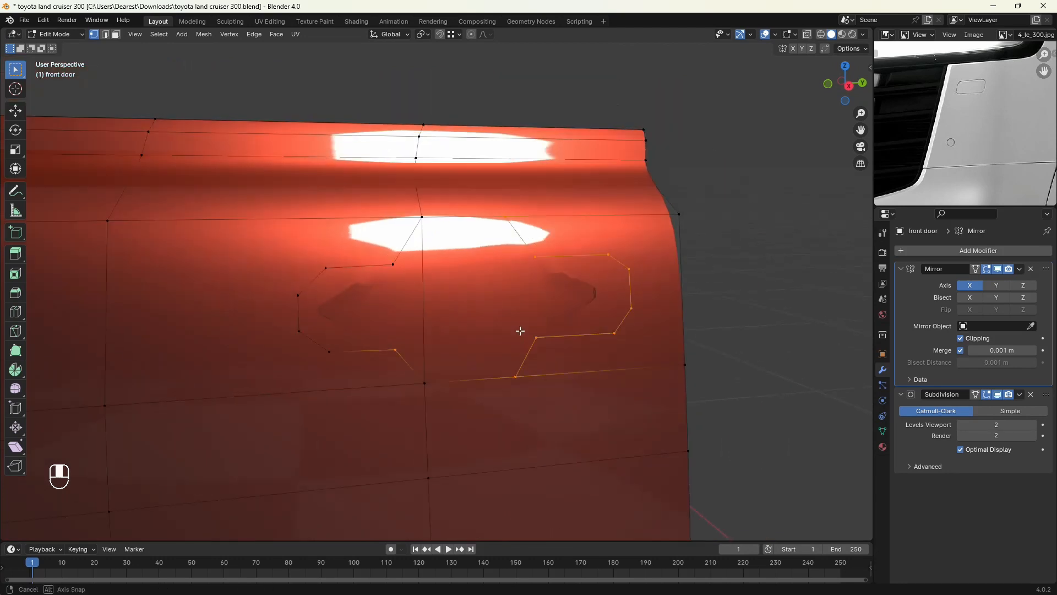
pyautogui.moveTo(519, 330); pyautogui.dragTo(533, 333, button='middle')
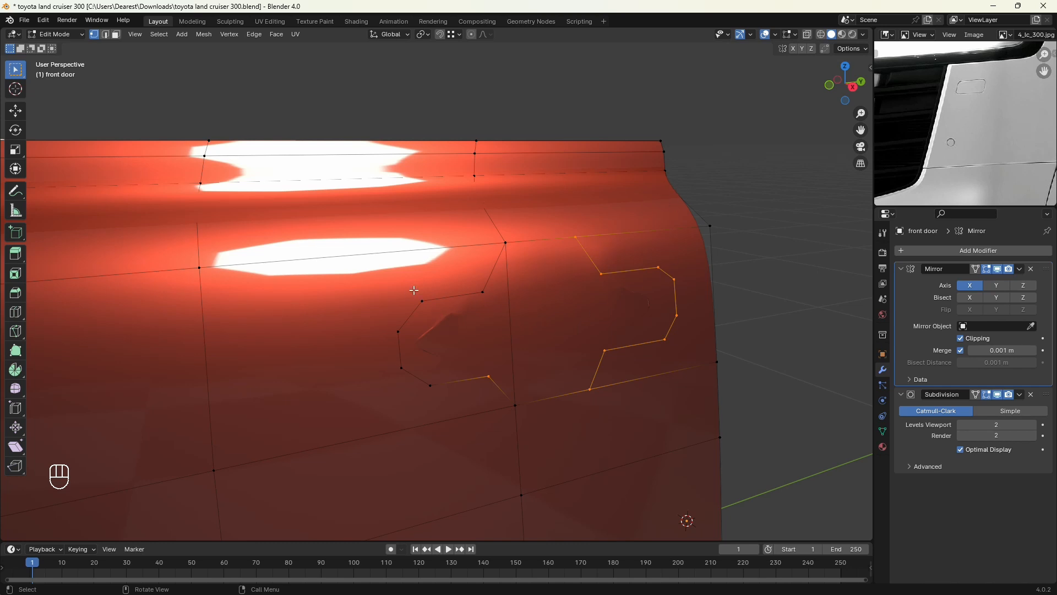
pyautogui.scroll(-1, 418, 326)
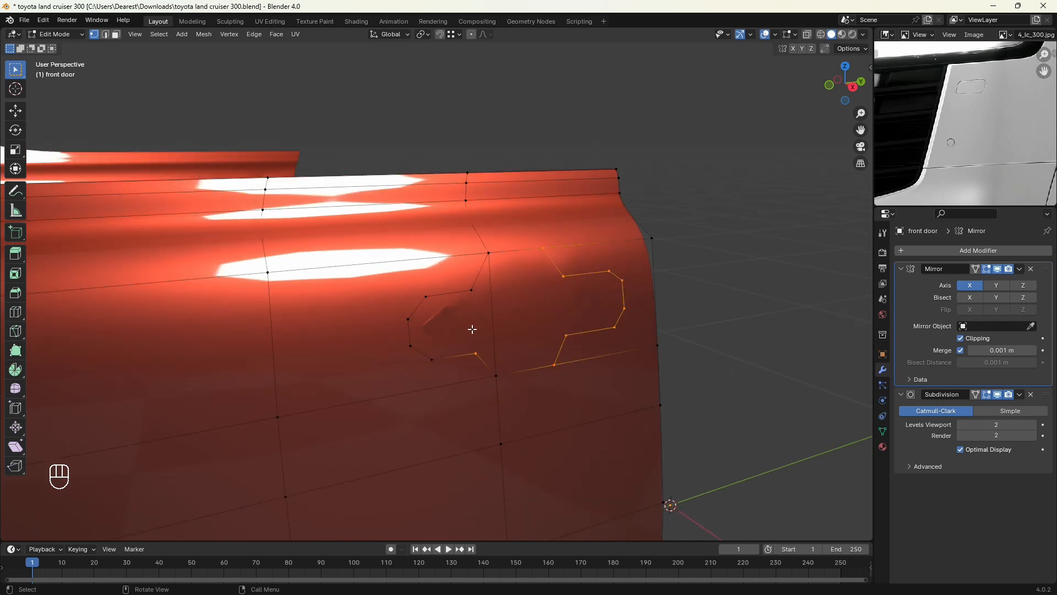
pyautogui.moveTo(557, 360); pyautogui.dragTo(511, 366, button='middle')
pyautogui.scroll(3, 583, 381)
pyautogui.keyDown('shift'); pyautogui.moveTo(602, 385); pyautogui.dragTo(566, 366, button='middle'); pyautogui.keyUp('shift')
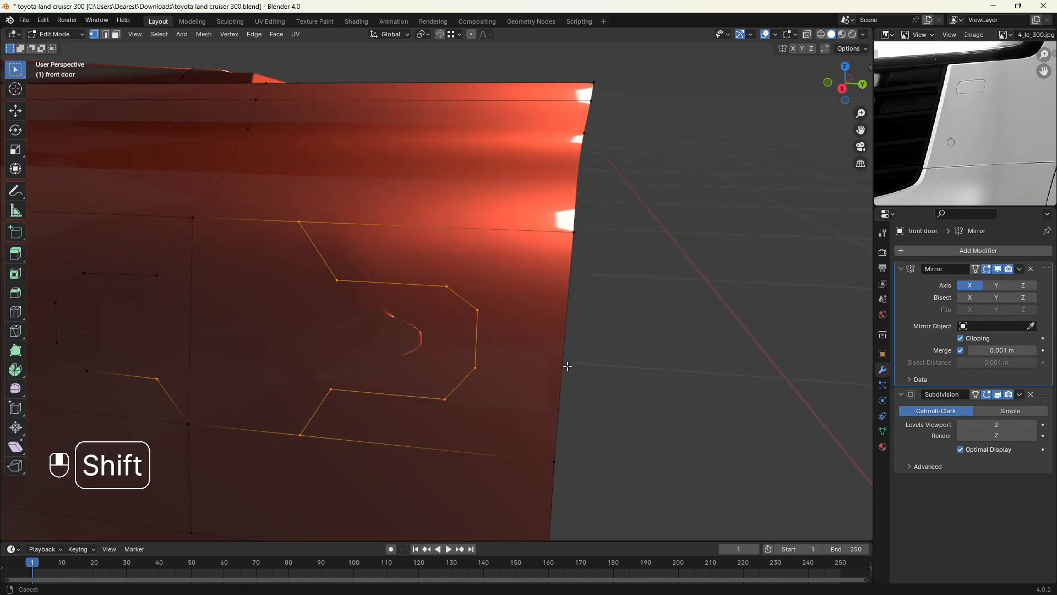
# Step: In the right side view, add a loop cut vertex on the door's rear edge beside the handle outline
pyautogui.press('KP_3')
pyautogui.keyDown('shift'); pyautogui.moveTo(659, 204); pyautogui.dragTo(478, 365, button='middle'); pyautogui.keyUp('shift')
pyautogui.scroll(2, 436, 352)
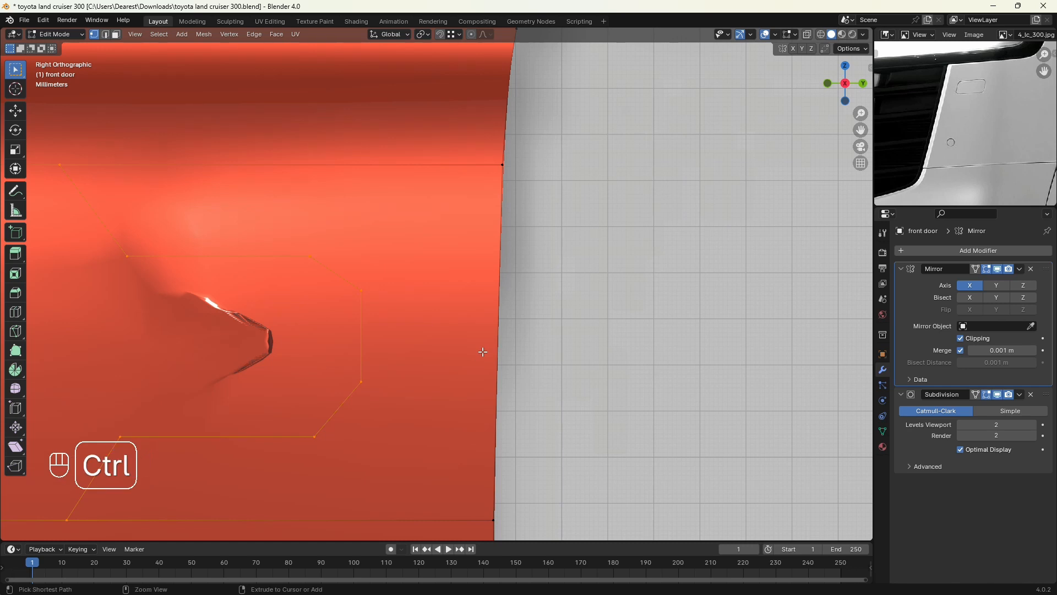
pyautogui.hotkey('ctrl', 'r')
pyautogui.click(502, 342)
pyautogui.click(503, 355)
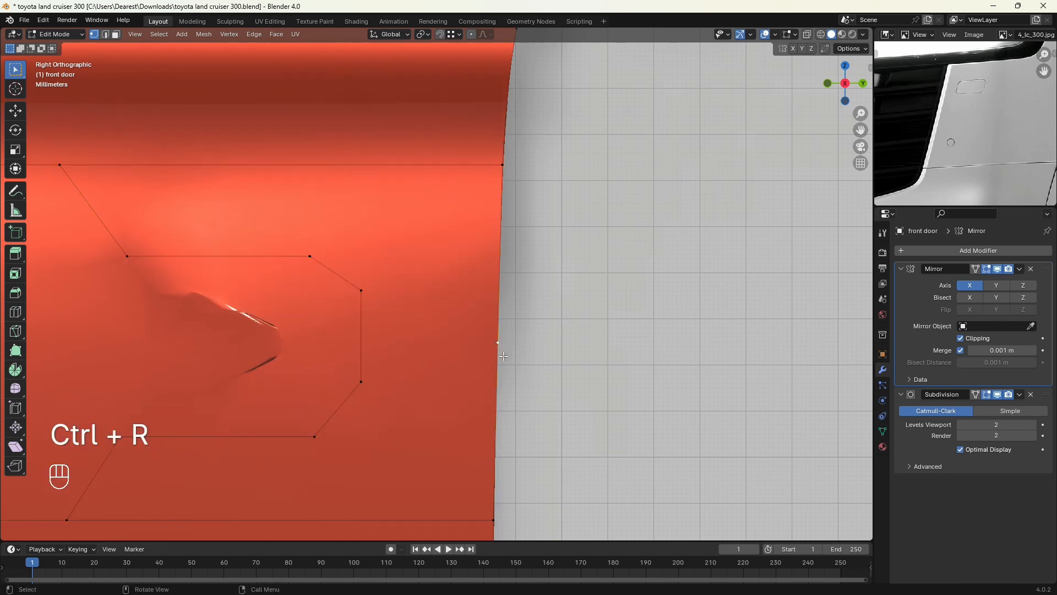
# Step: Slide the new rear-edge vertex up by a factor of about 0.27, then fine-tune it level with the outline's upper rear vertex
pyautogui.press('g')
pyautogui.press('g')
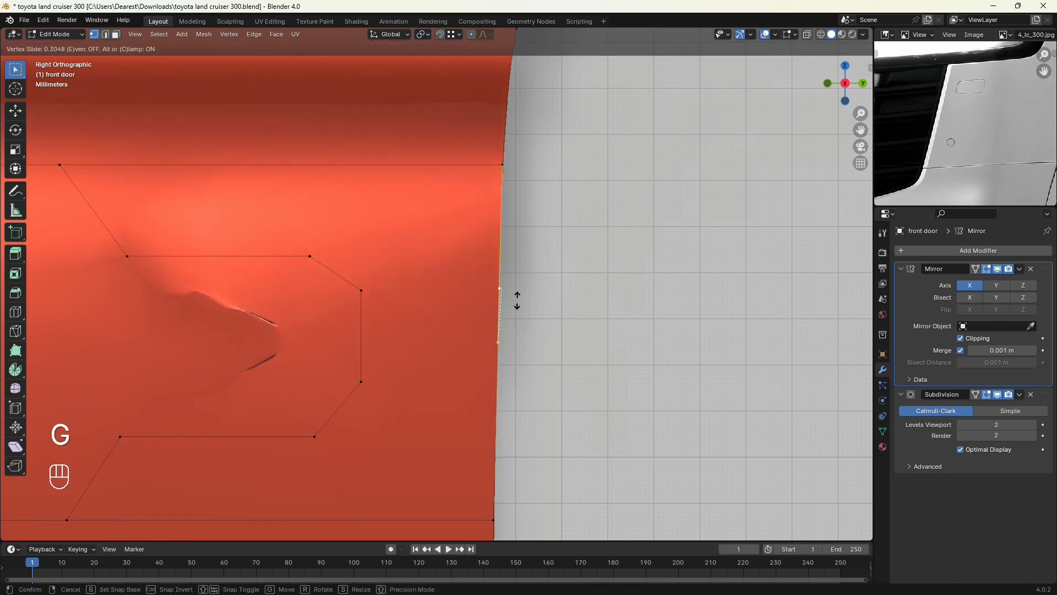
pyautogui.click(517, 306)
pyautogui.scroll(3, 418, 325)
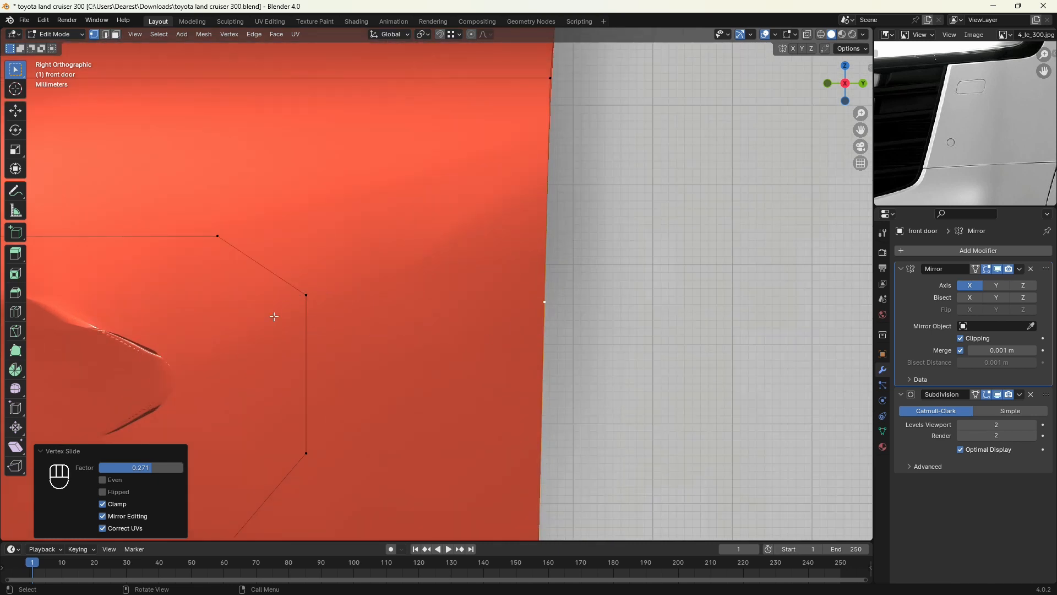
pyautogui.press('g')
pyautogui.press('g')
pyautogui.press('shift')
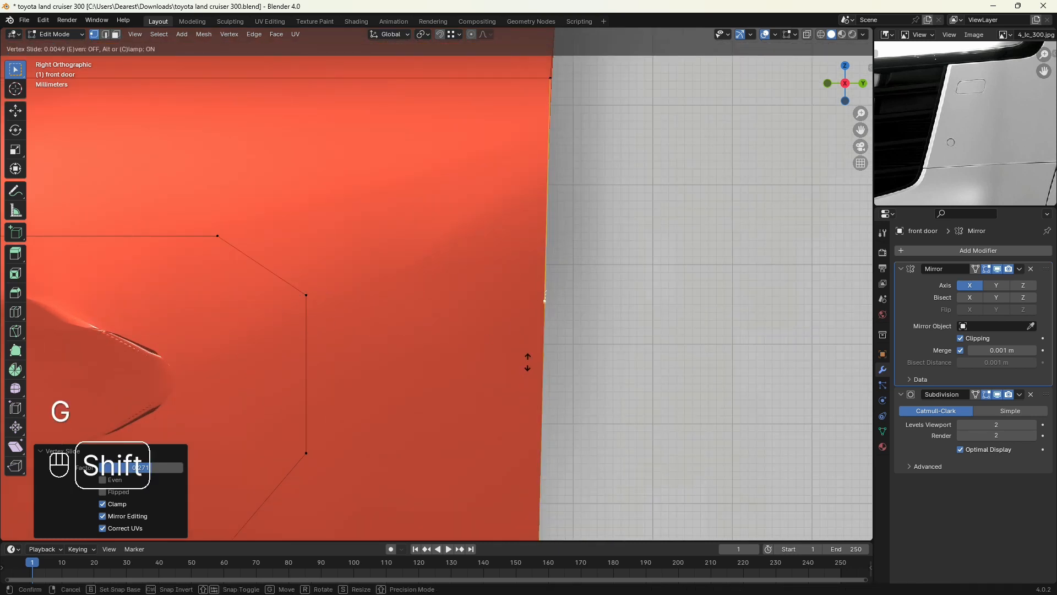
pyautogui.click(525, 364)
# Step: Add a second loop cut vertex on the door's rear edge and slide it by a factor of 0.207, level with the outline's lower rear vertex
pyautogui.scroll(-1, 522, 370)
pyautogui.hotkey('ctrl', 'r')
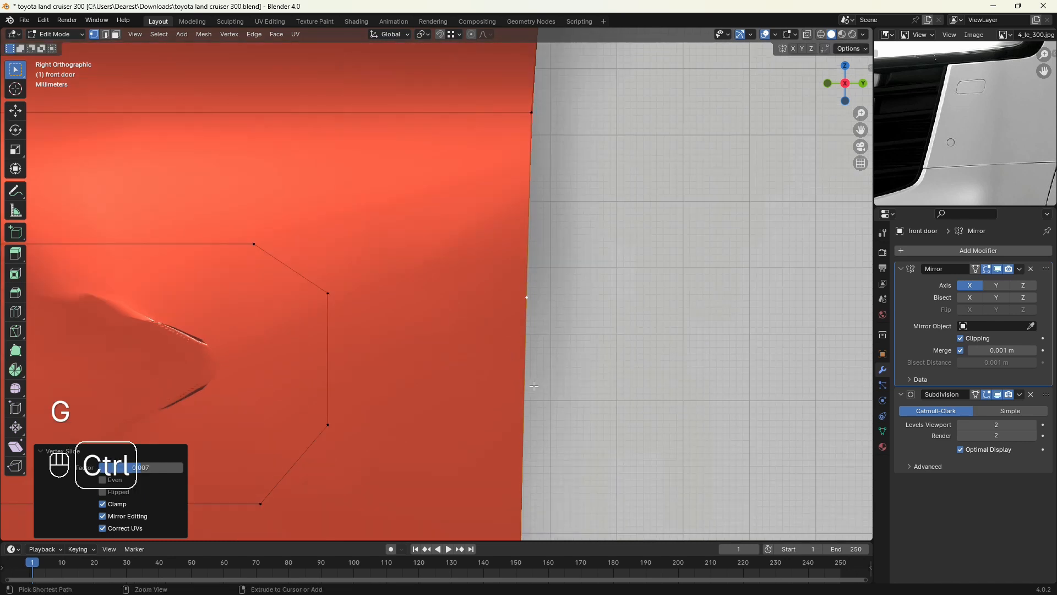
pyautogui.press('g')
pyautogui.press('g')
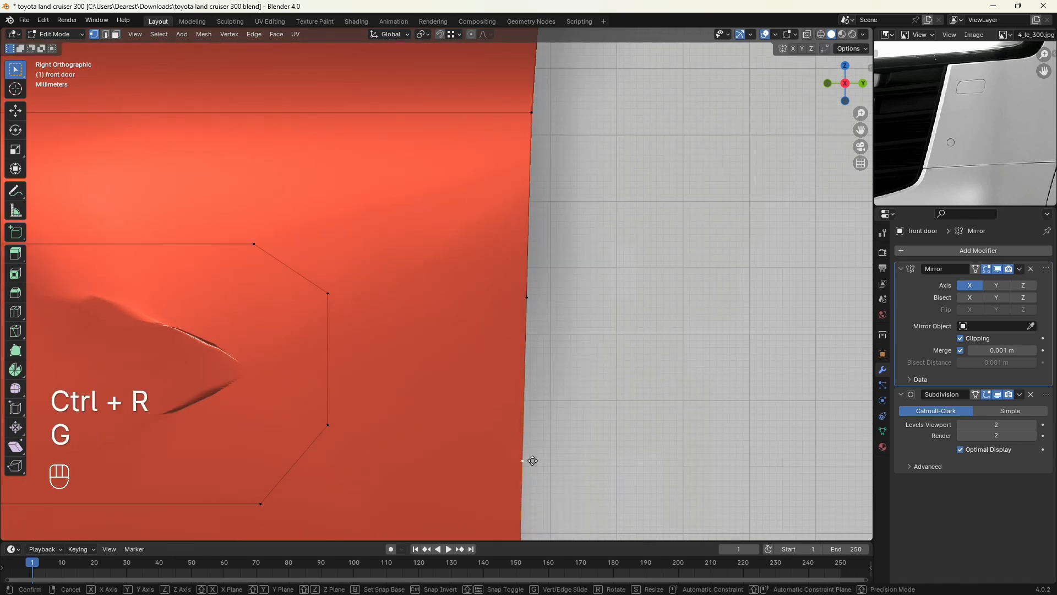
pyautogui.press('shift')
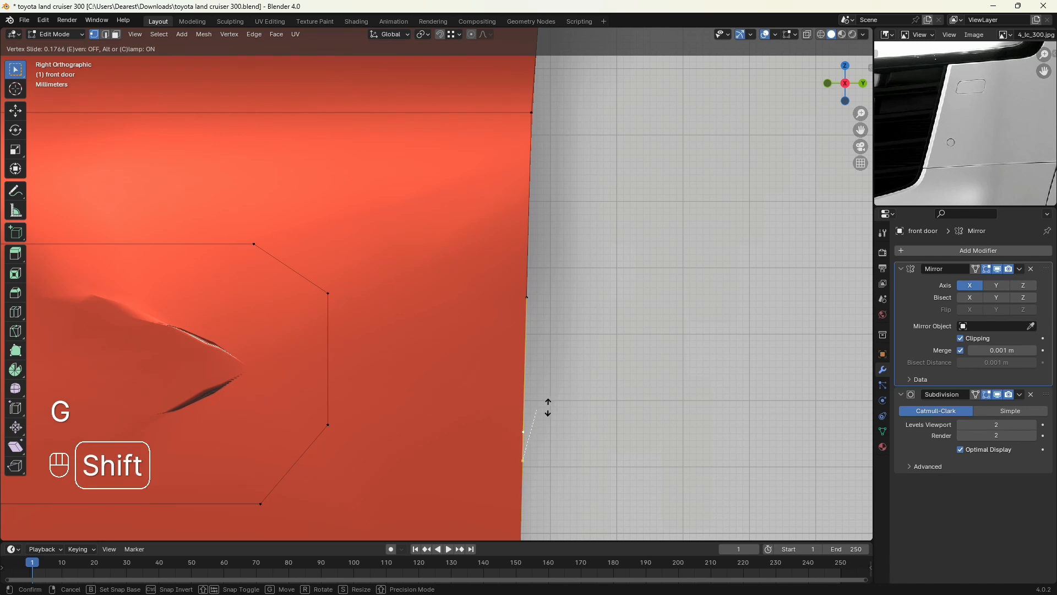
pyautogui.click(553, 386)
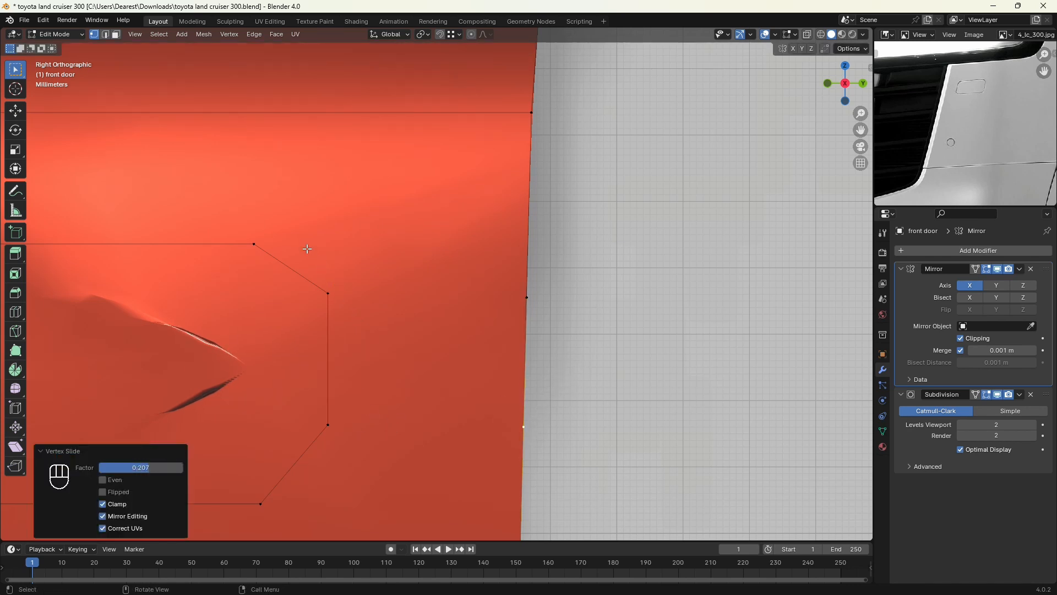
# Step: Connect both vertices of the handle outline's vertical rear end to the matching vertices on the door's rear edge
pyautogui.moveTo(307, 249); pyautogui.dragTo(553, 317)
pyautogui.press('j')
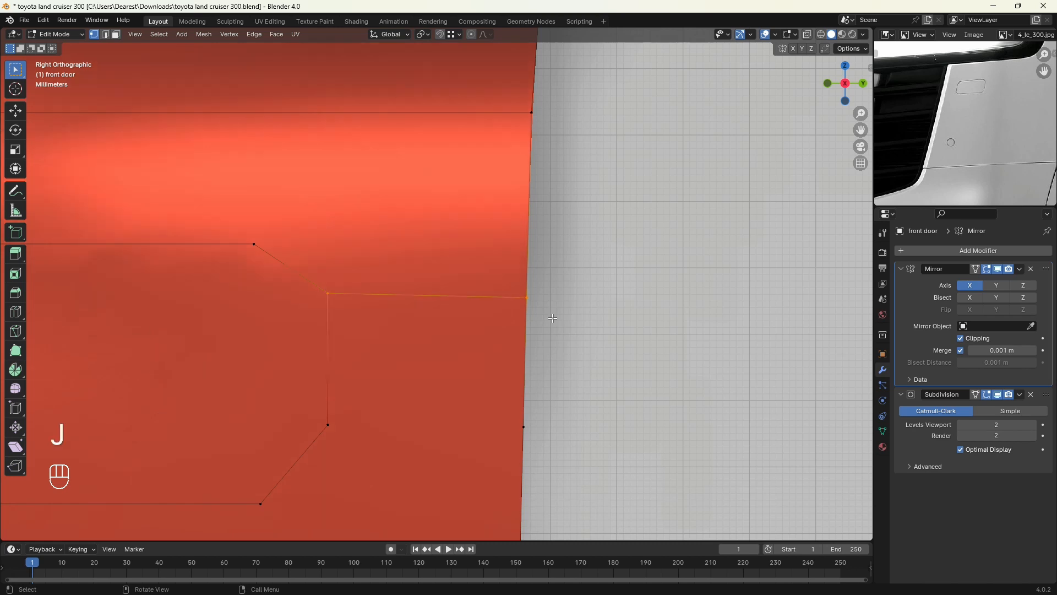
pyautogui.scroll(-2, 375, 313)
pyautogui.keyDown('shift'); pyautogui.moveTo(445, 373); pyautogui.dragTo(456, 290, button='middle'); pyautogui.keyUp('shift')
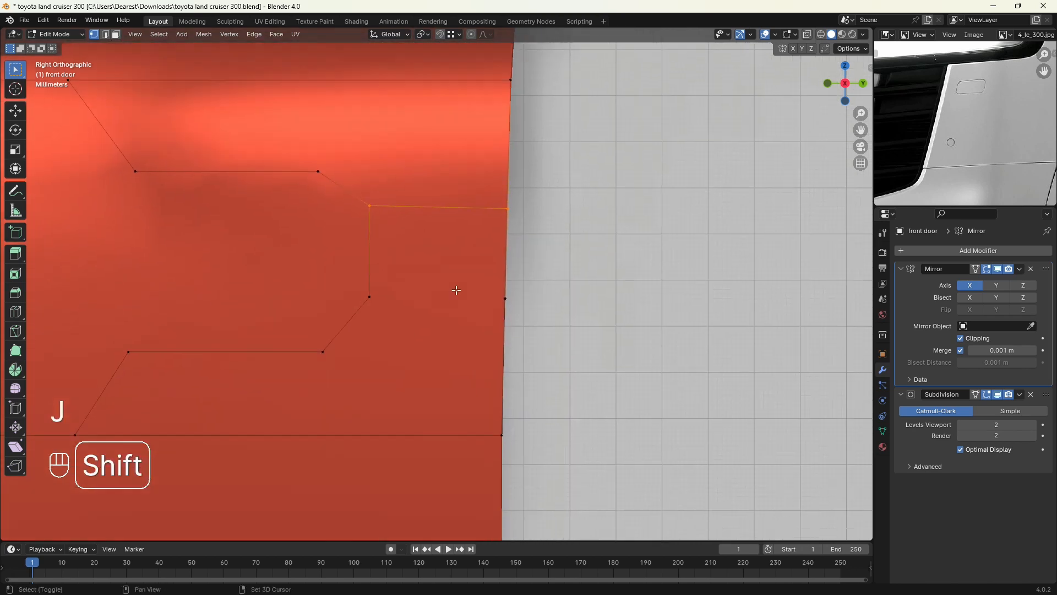
pyautogui.moveTo(337, 275); pyautogui.dragTo(513, 322)
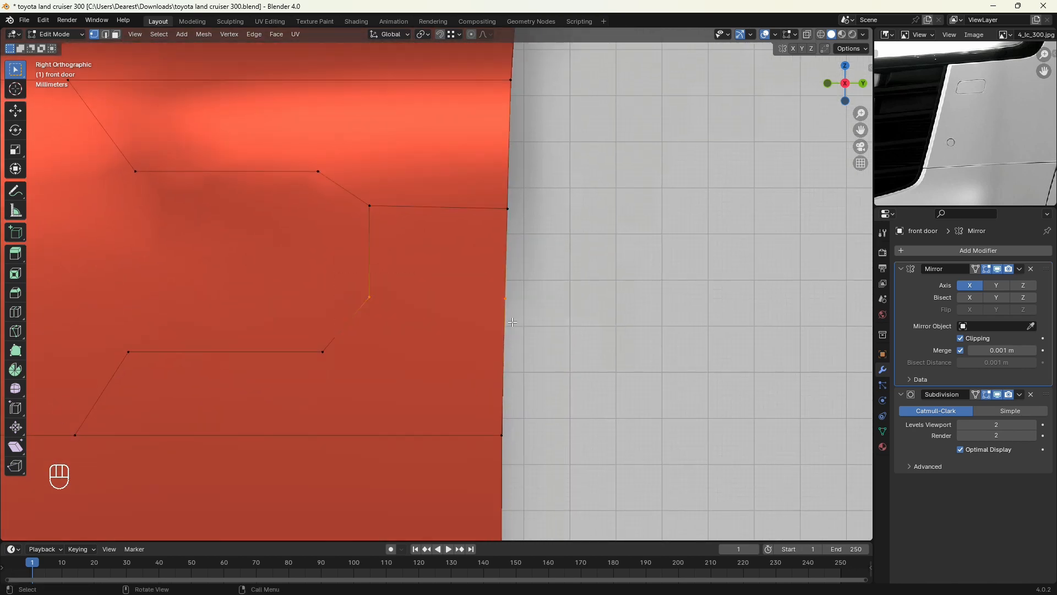
pyautogui.press('j')
# Step: Connect the outline's lower and upper rear corner vertices to the rear-edge vertices on the horizontal edges below and above the handle
pyautogui.scroll(-2, 513, 322)
pyautogui.keyDown('shift'); pyautogui.moveTo(406, 401); pyautogui.dragTo(485, 319, button='middle'); pyautogui.keyUp('shift')
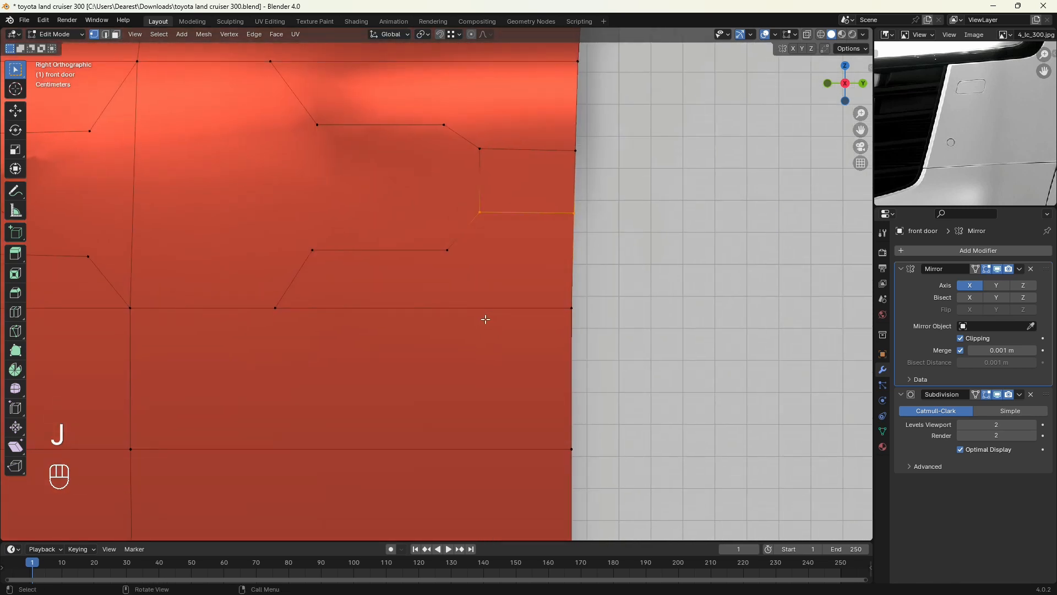
pyautogui.click(454, 250)
pyautogui.keyDown('shift'); pyautogui.click(576, 312); pyautogui.keyUp('shift')
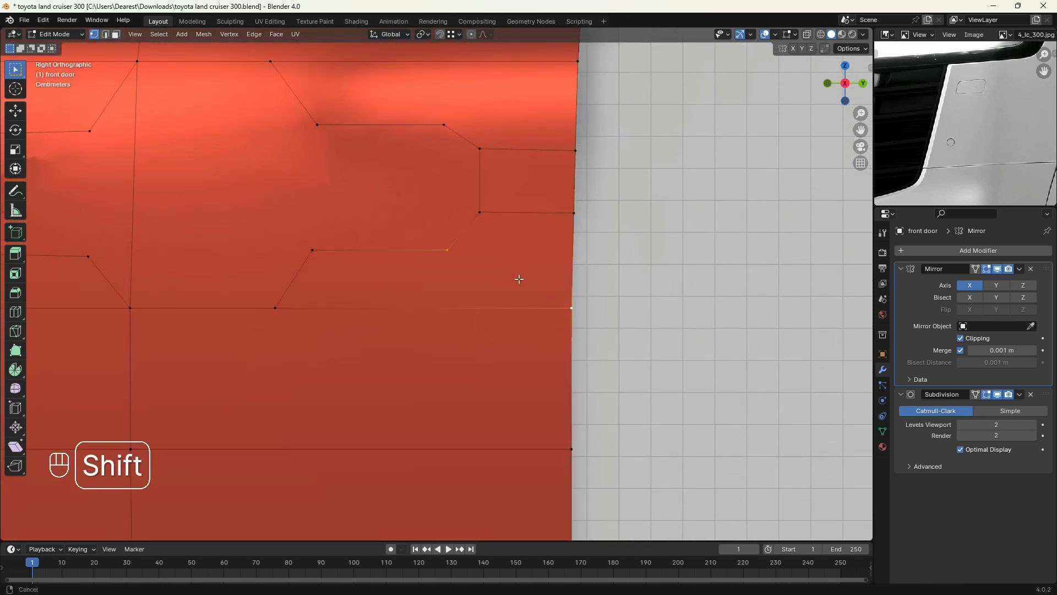
pyautogui.keyDown('shift'); pyautogui.moveTo(519, 279); pyautogui.dragTo(506, 362, button='middle'); pyautogui.keyUp('shift')
pyautogui.press('j')
pyautogui.scroll(-1, 474, 278)
pyautogui.click(362, 297)
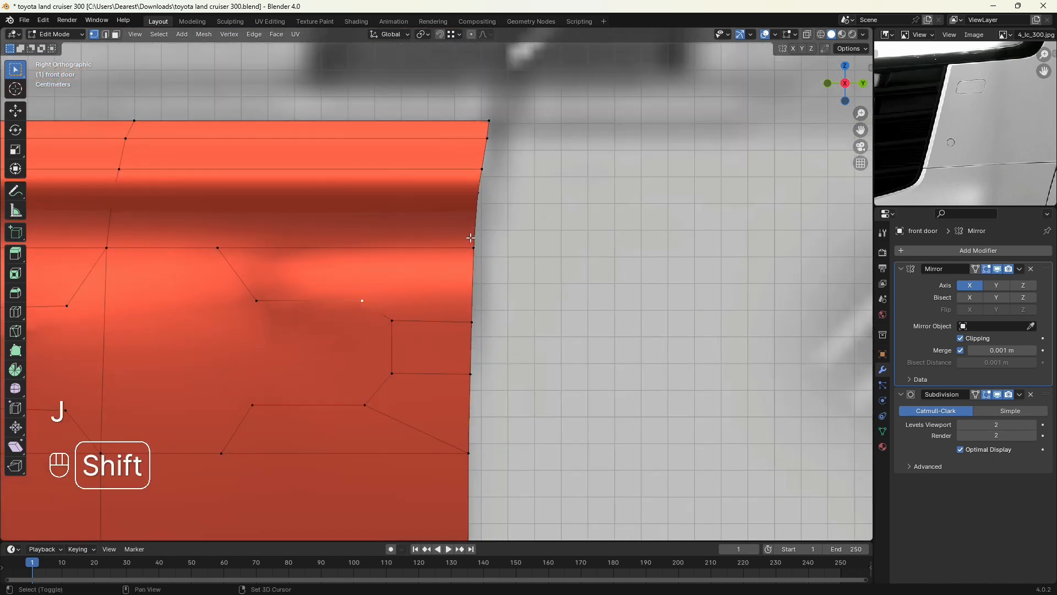
pyautogui.keyDown('shift'); pyautogui.click(472, 248); pyautogui.keyUp('shift')
pyautogui.press('j')
# Step: Connect the two vertices of the outline's vertical front end to the lower and upper mesh vertices ahead of the handle
pyautogui.scroll(-2, 465, 247)
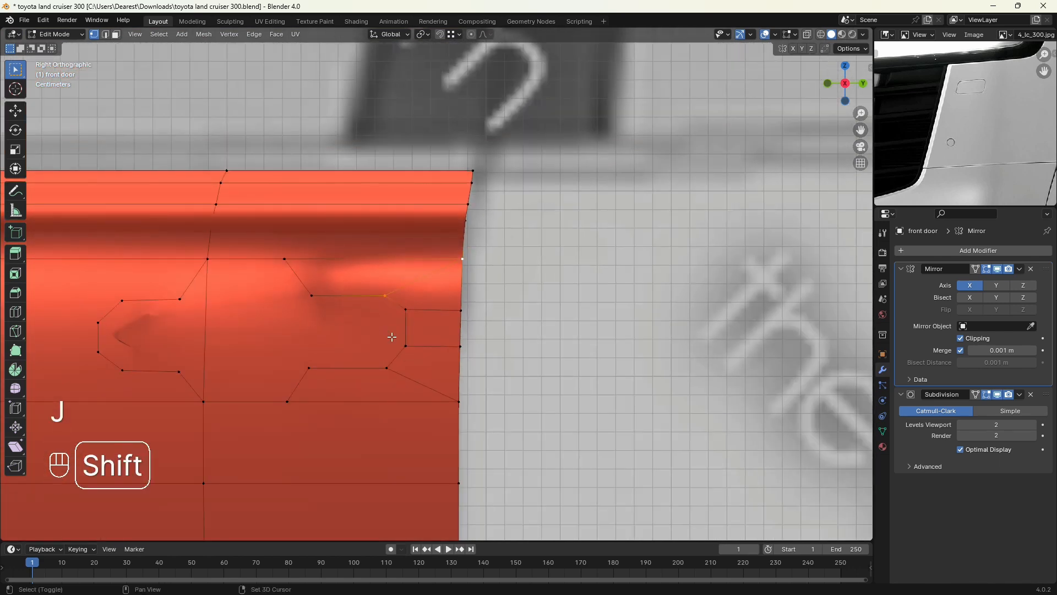
pyautogui.keyDown('shift'); pyautogui.moveTo(319, 362); pyautogui.dragTo(563, 326, button='middle'); pyautogui.keyUp('shift')
pyautogui.scroll(1, 515, 336)
pyautogui.keyDown('shift'); pyautogui.moveTo(360, 359); pyautogui.dragTo(540, 323, button='middle'); pyautogui.keyUp('shift')
pyautogui.click(502, 280)
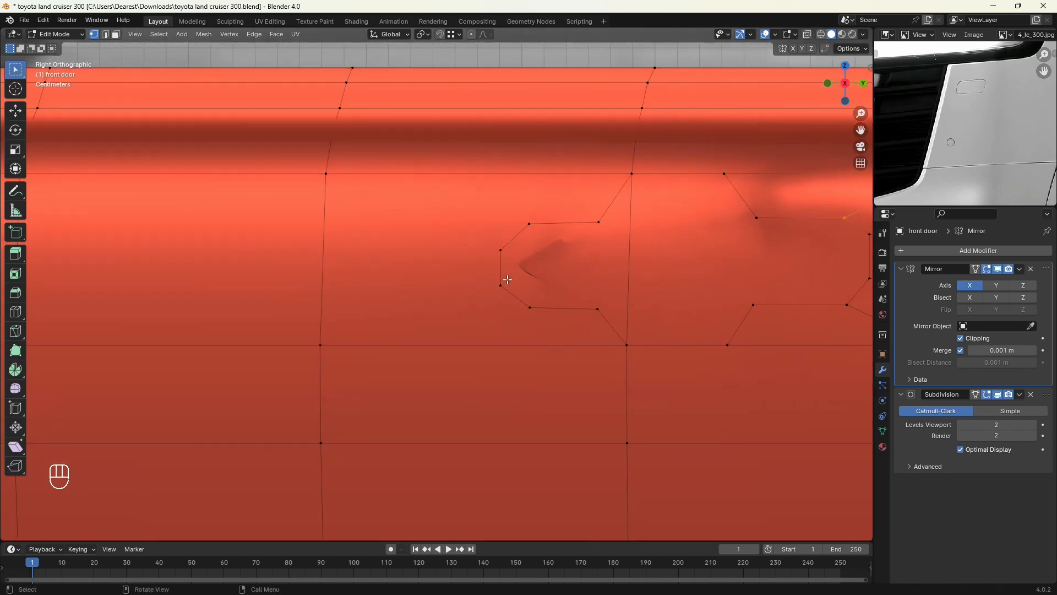
pyautogui.keyDown('shift'); pyautogui.click(321, 338); pyautogui.keyUp('shift')
pyautogui.press('j')
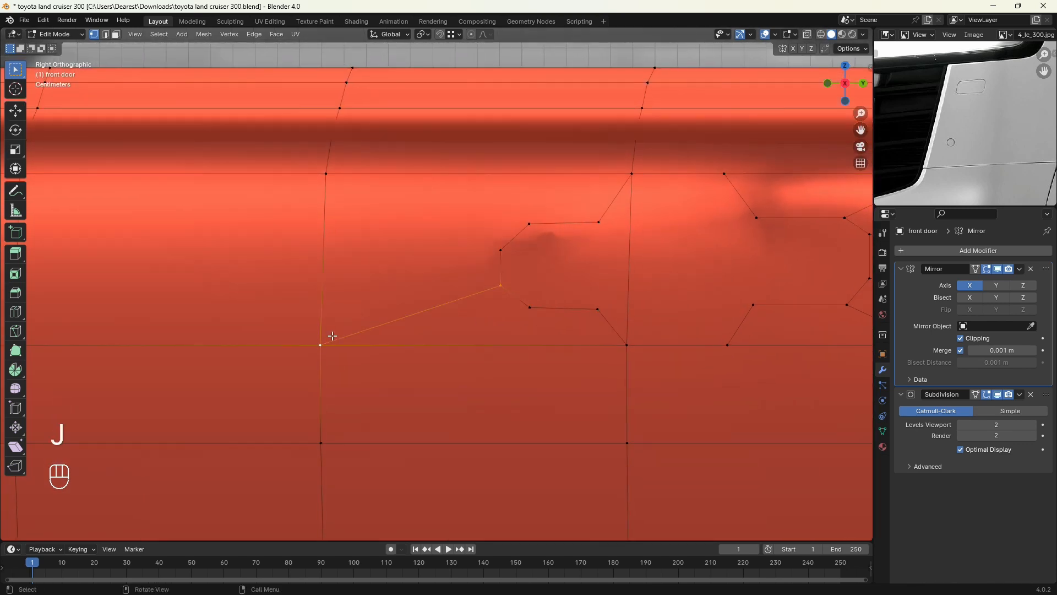
pyautogui.click(500, 247)
pyautogui.keyDown('shift'); pyautogui.click(326, 174); pyautogui.keyUp('shift')
pyautogui.press('j')
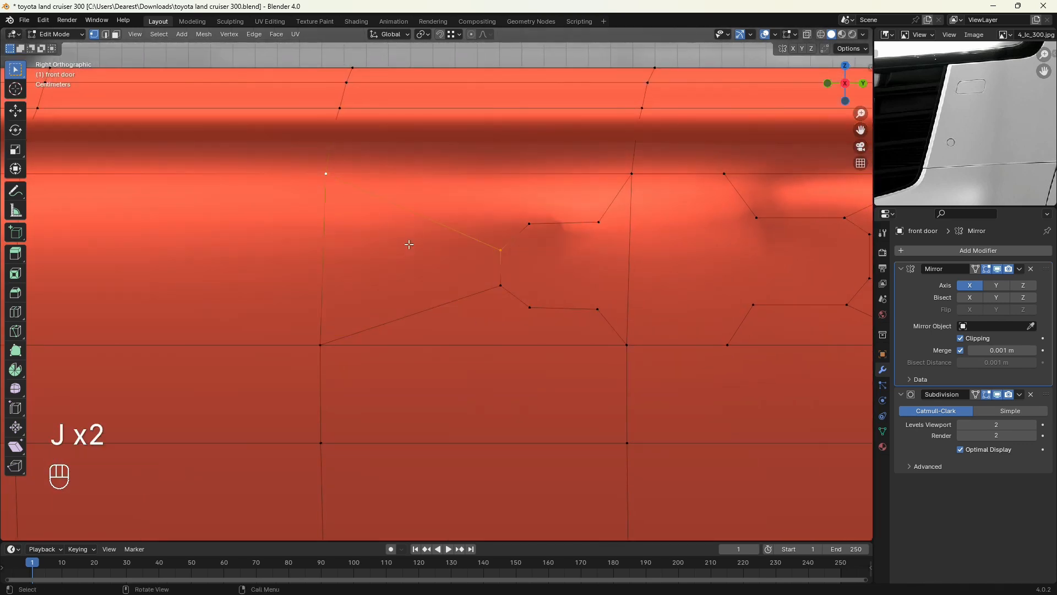
# Step: Add a vertical loop cut above the handle's front part with a slide factor of 0.354, lined up with the outline's upper front corner
pyautogui.scroll(-2, 468, 264)
pyautogui.keyDown('shift'); pyautogui.moveTo(510, 281); pyautogui.dragTo(404, 327, button='middle'); pyautogui.keyUp('shift')
pyautogui.scroll(2, 403, 327)
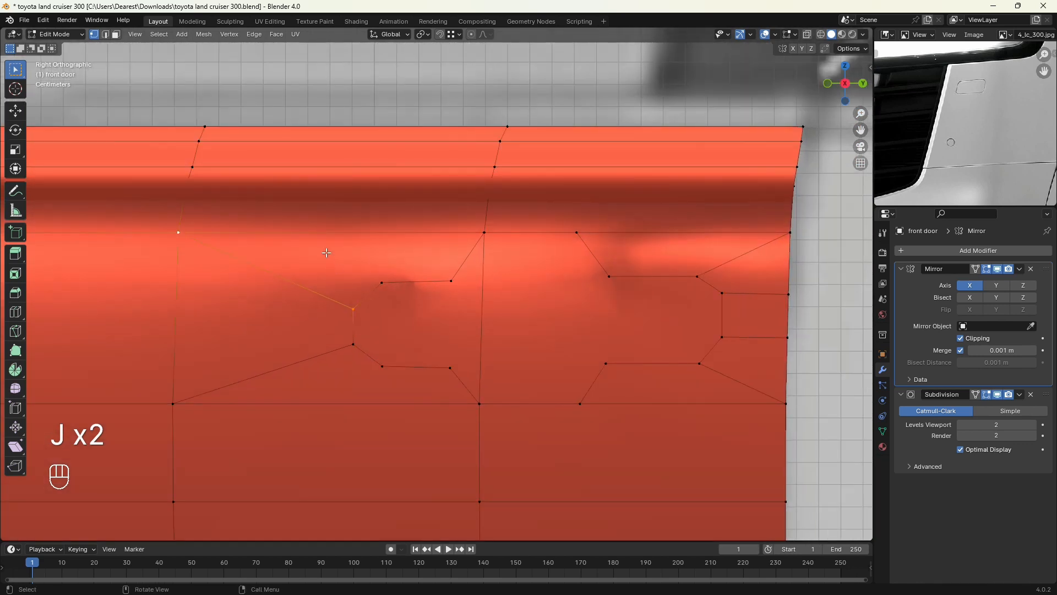
pyautogui.hotkey('ctrl', 'r')
pyautogui.click(330, 226)
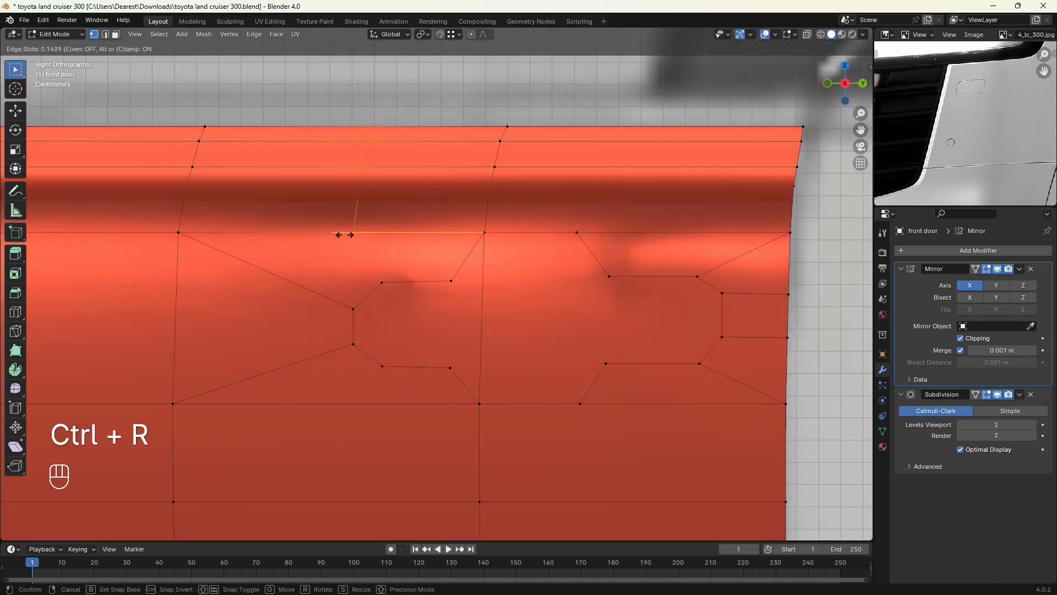
pyautogui.click(377, 250)
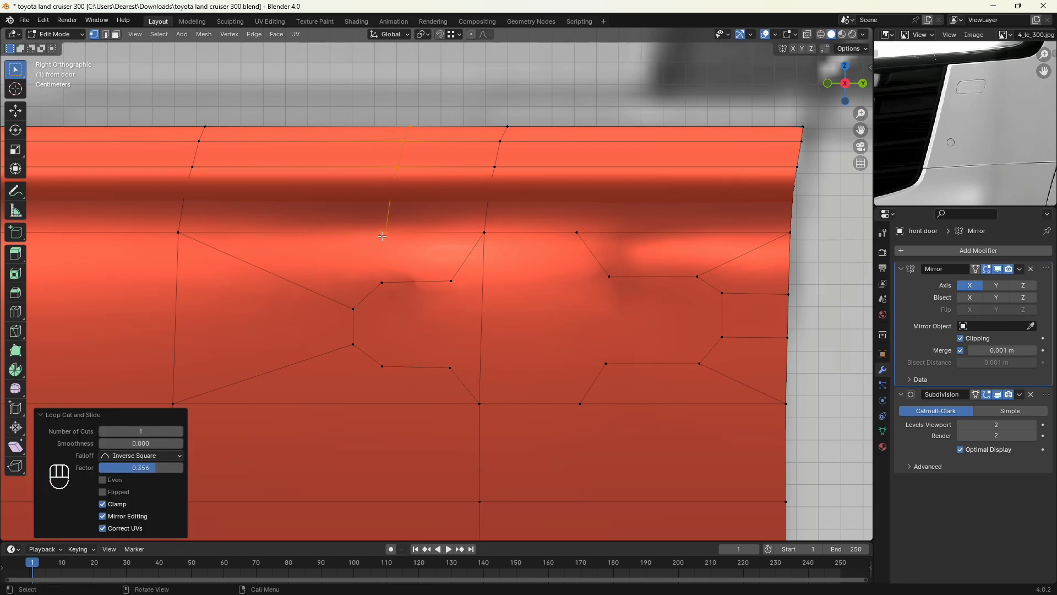
# Step: Connect the outline's upper front corner vertex to the lowest vertex of the new loop above it
pyautogui.click(385, 237)
pyautogui.click(383, 285)
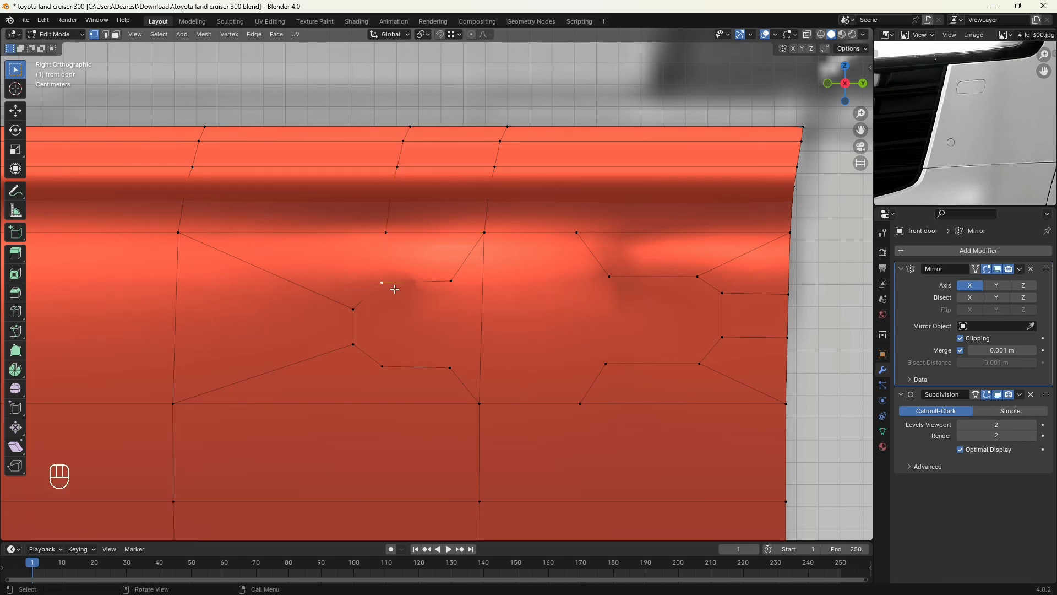
pyautogui.keyDown('shift'); pyautogui.click(385, 234); pyautogui.keyUp('shift')
pyautogui.press('j')
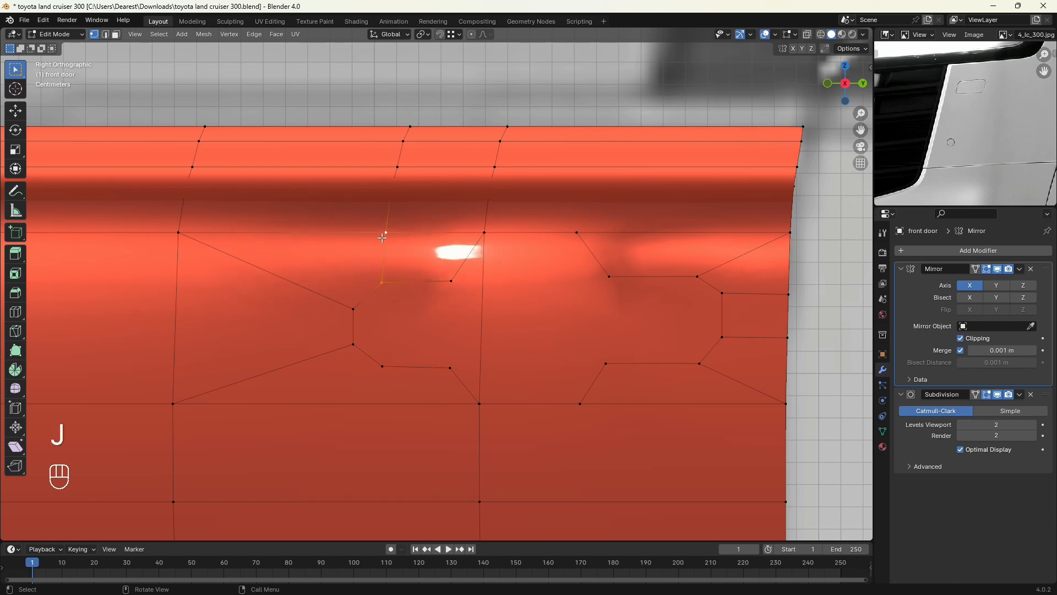
# Step: Add a vertical loop cut below the handle's front part and connect its top vertex to the outline's lower front corner
pyautogui.scroll(-1, 424, 269)
pyautogui.keyDown('shift'); pyautogui.moveTo(424, 328); pyautogui.dragTo(423, 246, button='middle'); pyautogui.keyUp('shift')
pyautogui.scroll(2, 418, 305)
pyautogui.keyDown('shift'); pyautogui.moveTo(432, 308); pyautogui.dragTo(426, 287, button='middle'); pyautogui.keyUp('shift')
pyautogui.hotkey('ctrl', 'r')
pyautogui.click(354, 289)
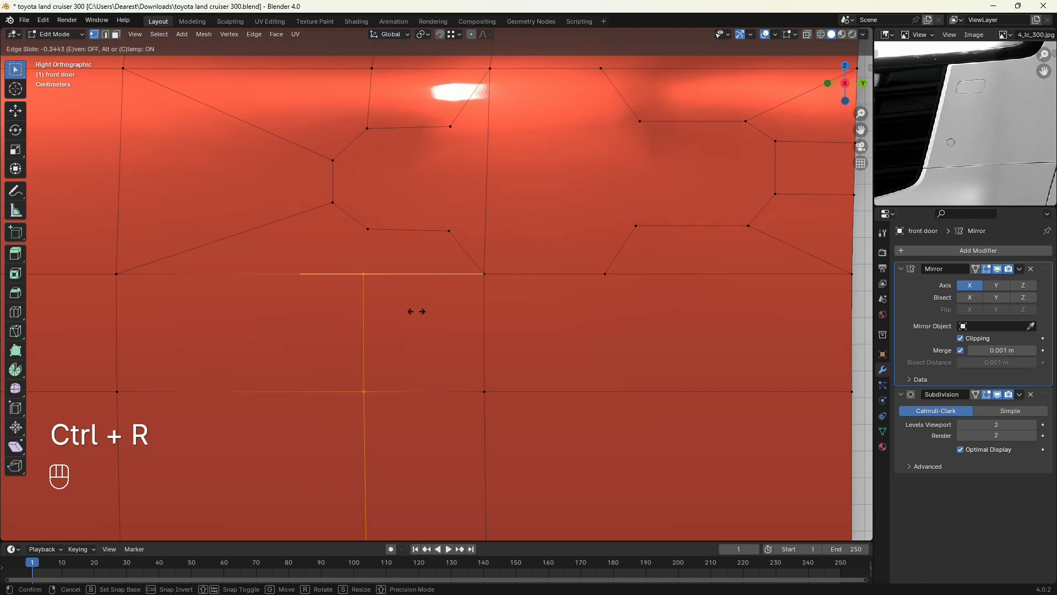
pyautogui.click(419, 314)
pyautogui.moveTo(349, 224); pyautogui.dragTo(411, 310)
pyautogui.press('j')
# Step: Add a vertical loop cut below the handle's rear part and connect it to the vertex where the rear outline meets the edge below
pyautogui.scroll(-4, 386, 296)
pyautogui.keyDown('shift'); pyautogui.moveTo(545, 339); pyautogui.dragTo(421, 367, button='middle'); pyautogui.keyUp('shift')
pyautogui.hotkey('ctrl', 'r')
pyautogui.click(402, 366)
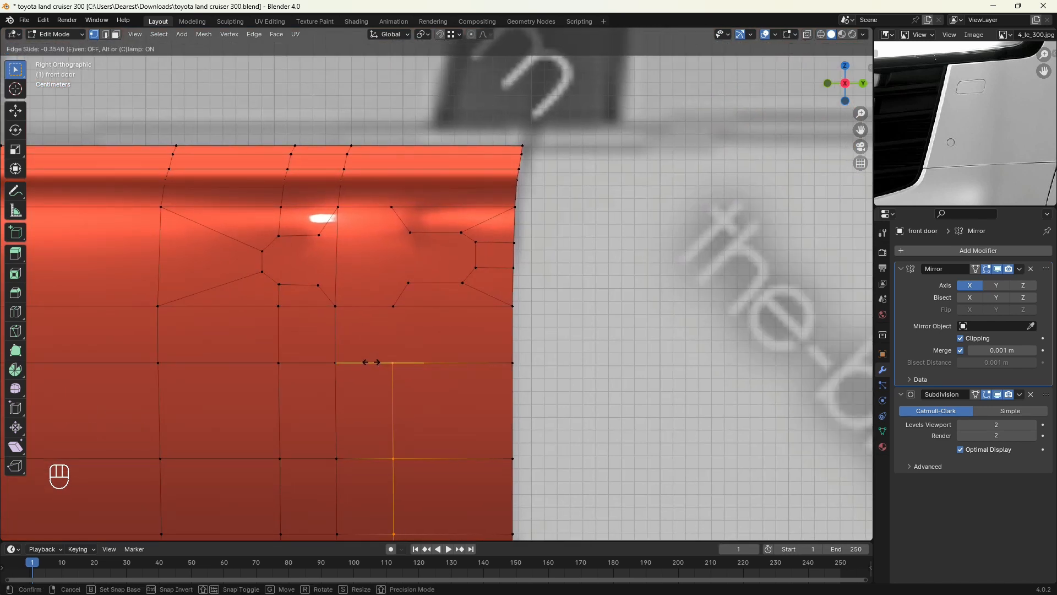
pyautogui.click(372, 362)
pyautogui.moveTo(361, 291); pyautogui.dragTo(408, 375)
pyautogui.scroll(3, 425, 394)
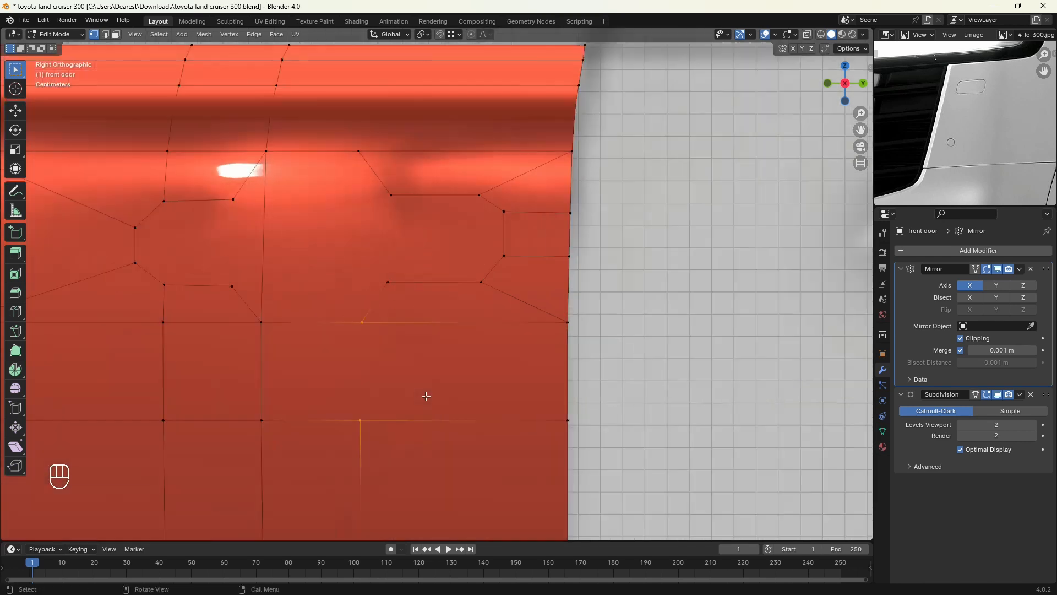
pyautogui.press('j')
# Step: Add a vertical loop cut through the upper door strips, slid towards the vertex where the rear outline meets the edge above
pyautogui.scroll(2, 432, 387)
pyautogui.keyDown('shift'); pyautogui.moveTo(434, 276); pyautogui.dragTo(488, 414, button='middle'); pyautogui.keyUp('shift')
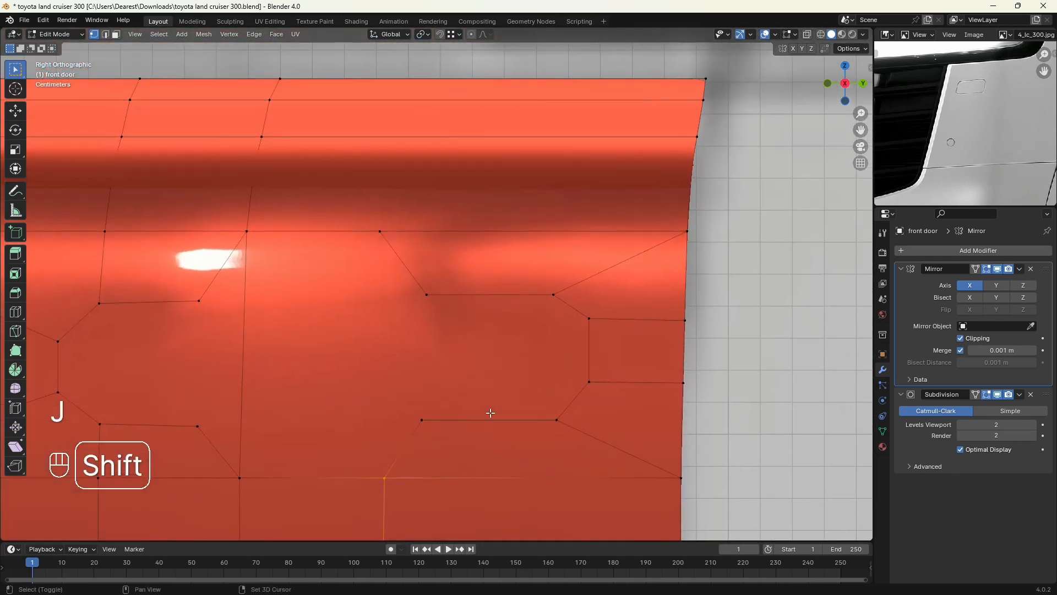
pyautogui.hotkey('ctrl', 'r')
pyautogui.click(400, 163)
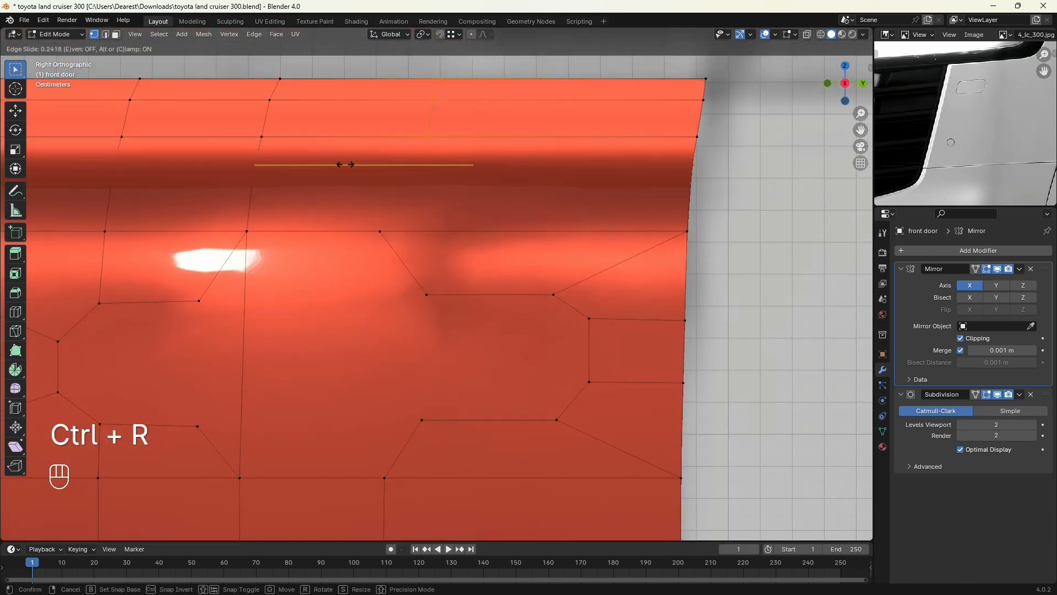
pyautogui.click(306, 176)
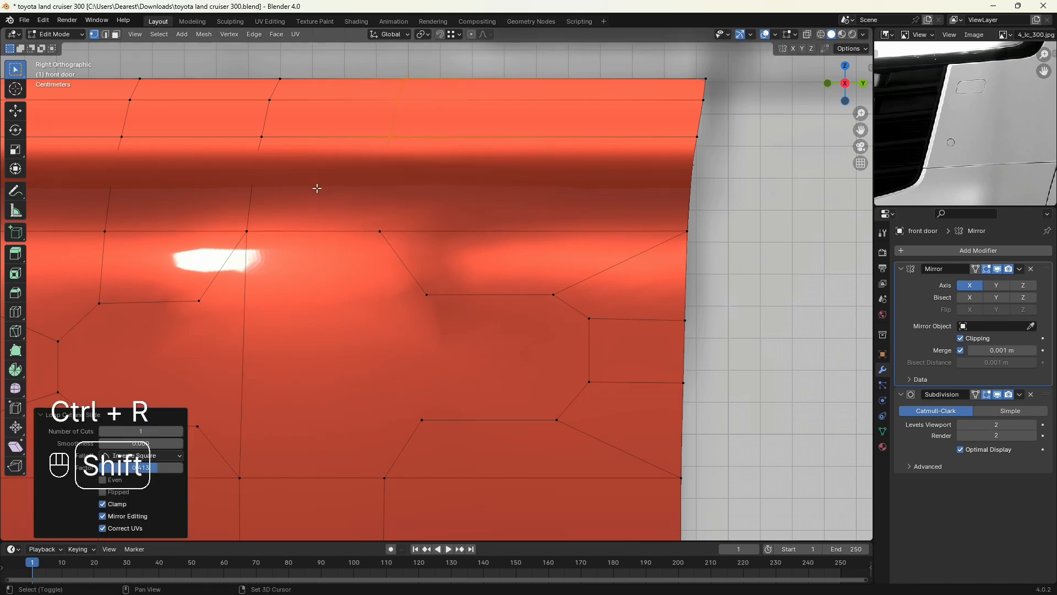
# Step: Connect the lowest vertex of the new upper loop to the outline's end vertex on the edge above the handle
pyautogui.hotkey('shift', 'z')
pyautogui.click(383, 171)
pyautogui.hotkey('shift', 'z')
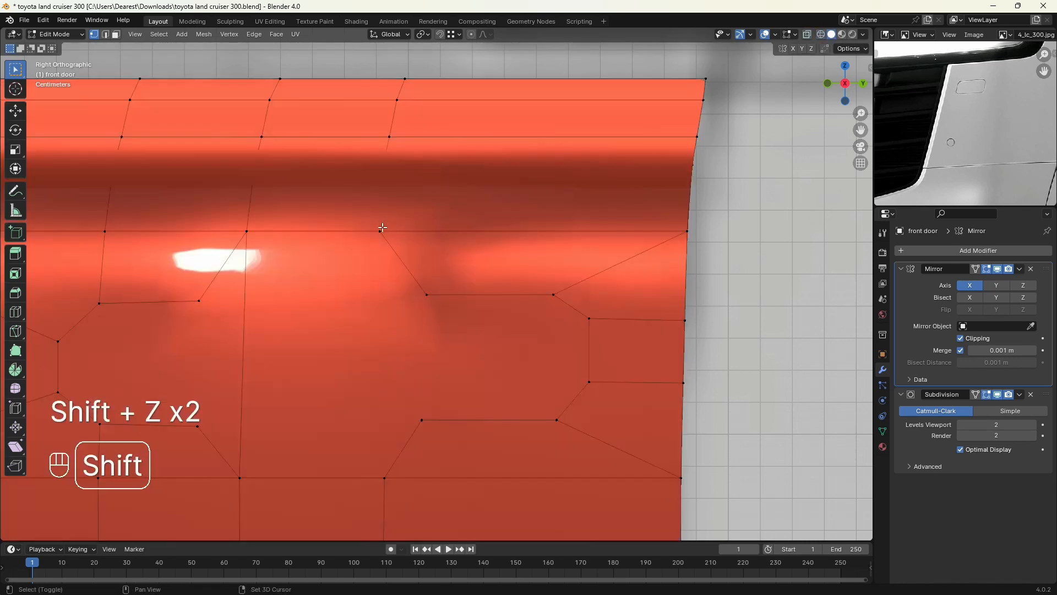
pyautogui.keyDown('shift'); pyautogui.click(381, 230); pyautogui.keyUp('shift')
pyautogui.press('j')
# Step: Connect the rear outline's end vertices on the lower and upper horizontal edges with a vertical edge across the handle area
pyautogui.scroll(-4, 379, 246)
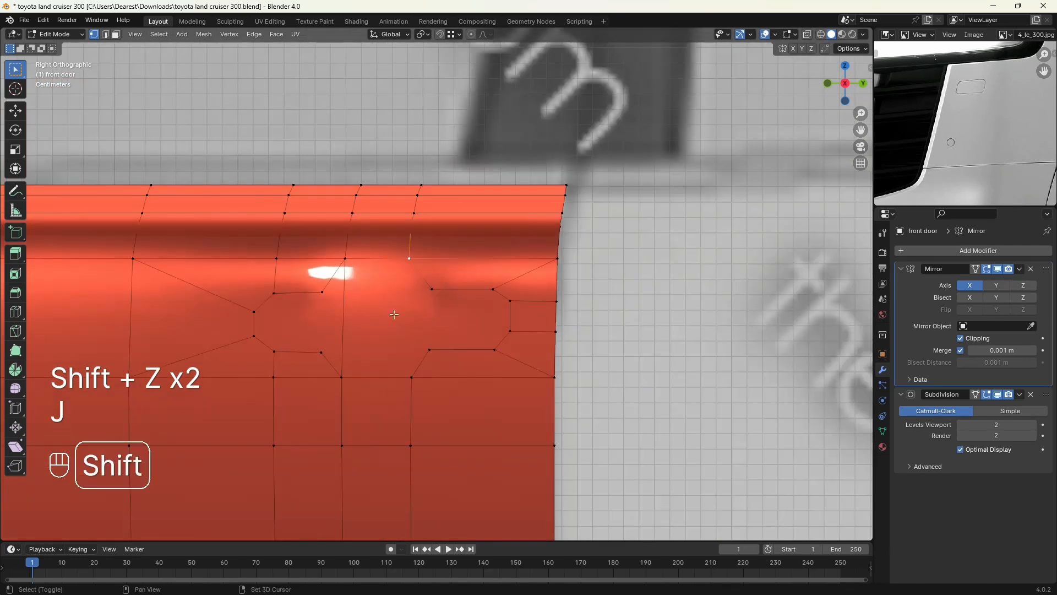
pyautogui.keyDown('shift'); pyautogui.moveTo(412, 372); pyautogui.dragTo(406, 299, button='middle'); pyautogui.keyUp('shift')
pyautogui.scroll(2, 405, 298)
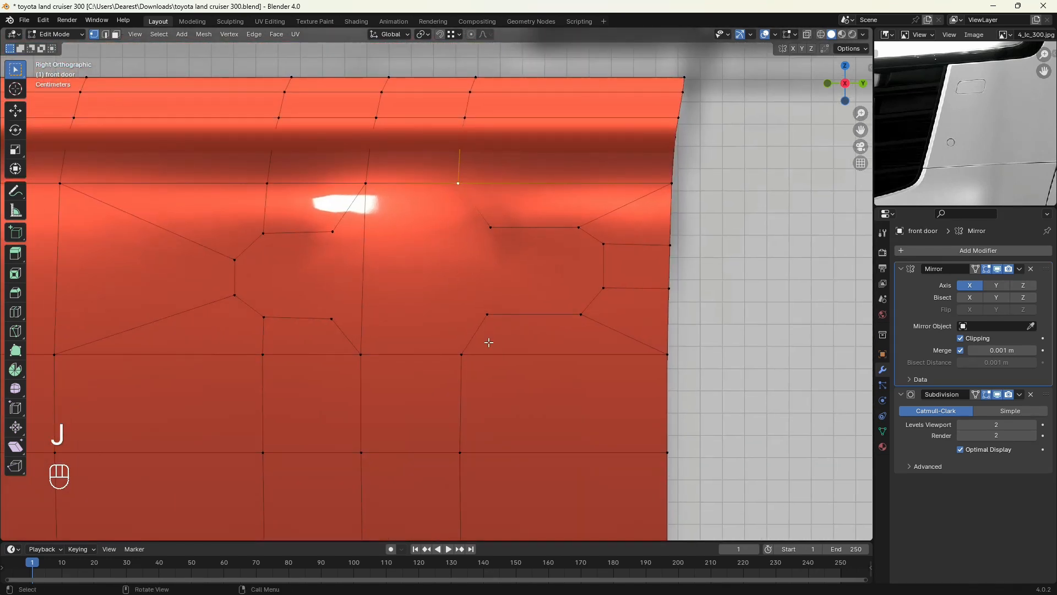
pyautogui.click(460, 354)
pyautogui.keyDown('shift'); pyautogui.click(460, 183); pyautogui.keyUp('shift')
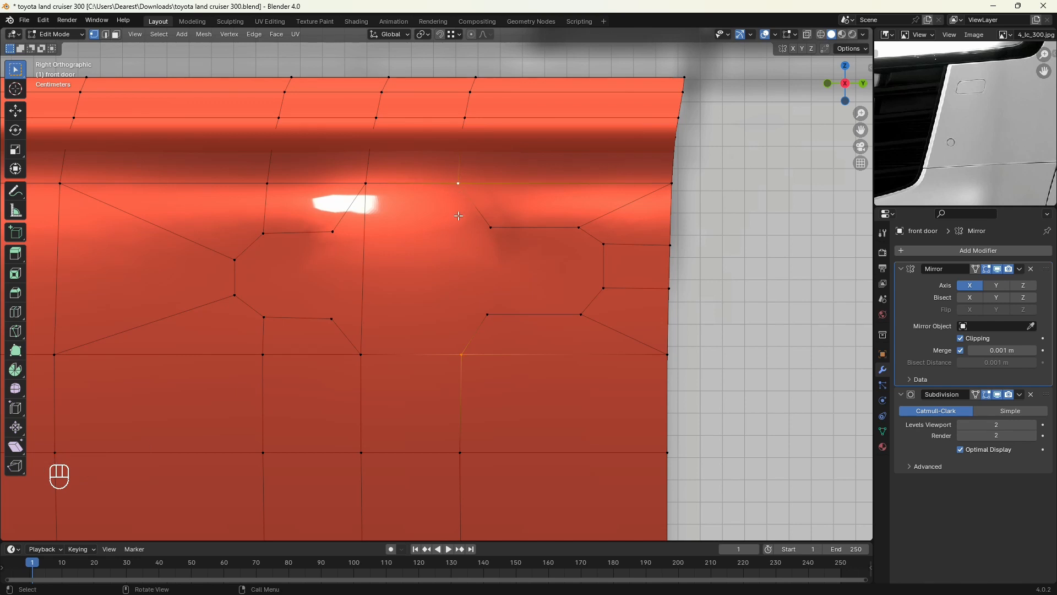
pyautogui.press('j')
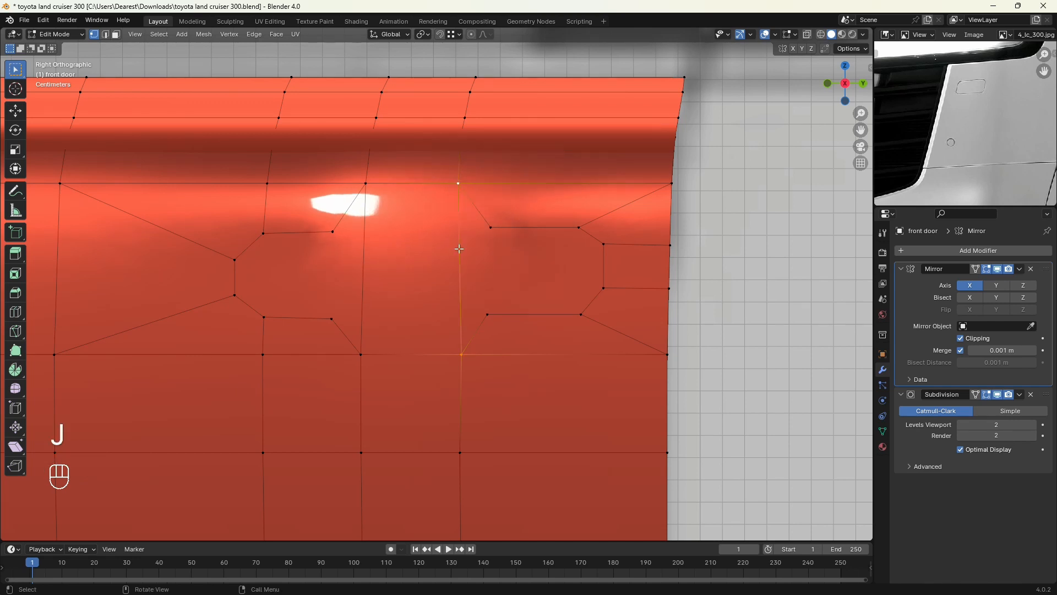
# Step: Switch to face selection and examine the topology around the handle outline on the whole door and up close
pyautogui.scroll(-4, 459, 248)
pyautogui.press('3')
pyautogui.scroll(-1, 468, 309)
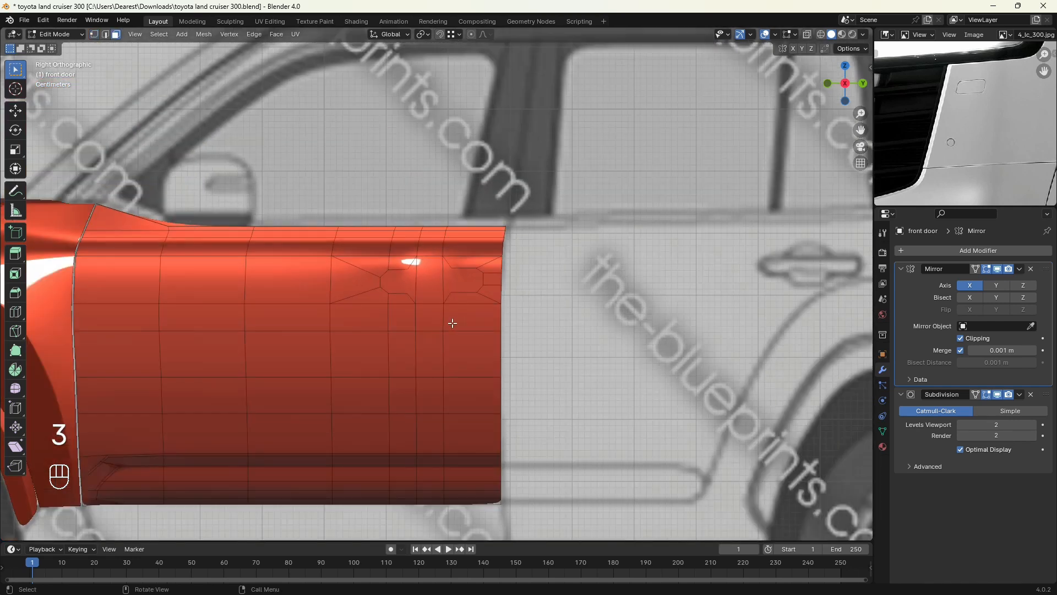
pyautogui.scroll(2, 452, 323)
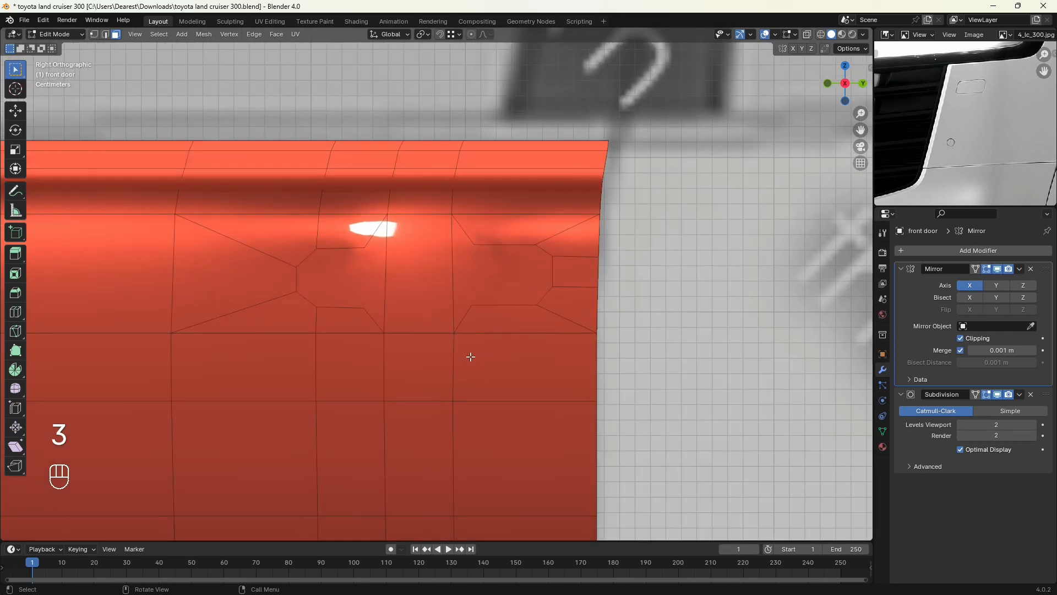
pyautogui.scroll(1, 470, 357)
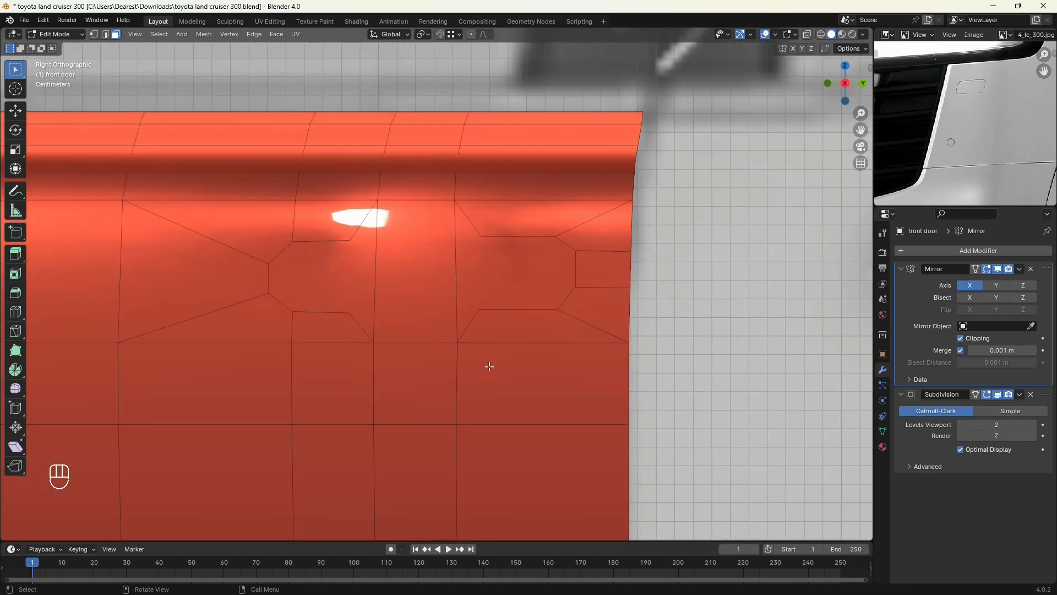
pyautogui.scroll(1, 489, 367)
# Step: Slide the rear outline's end vertex on the lower horizontal edge slightly forward along that edge, by a factor of about 0.027
pyautogui.press('1')
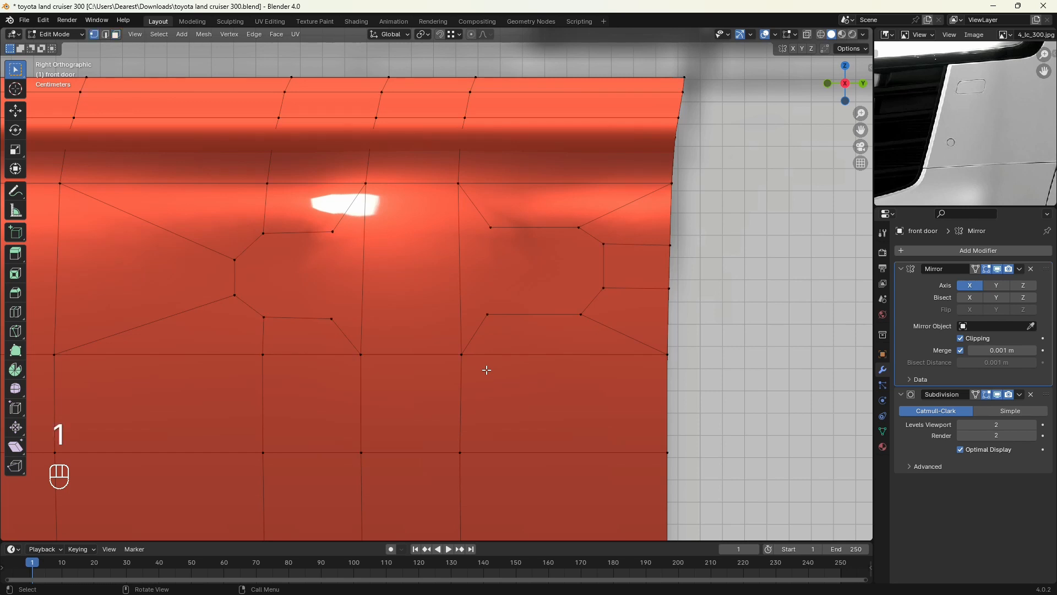
pyautogui.click(461, 358)
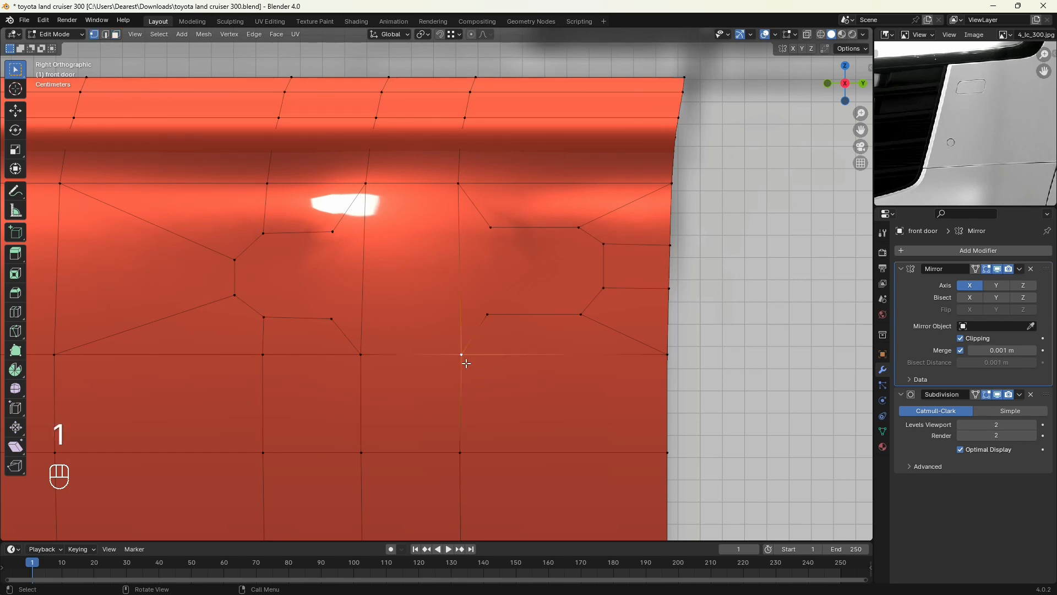
pyautogui.press('g')
pyautogui.press('g')
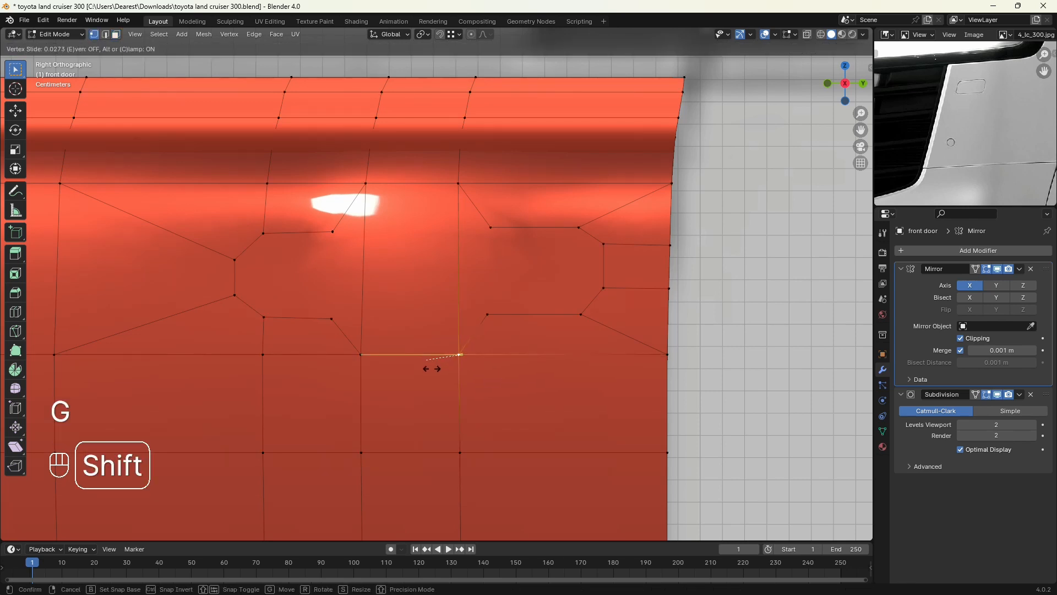
pyautogui.click(432, 369)
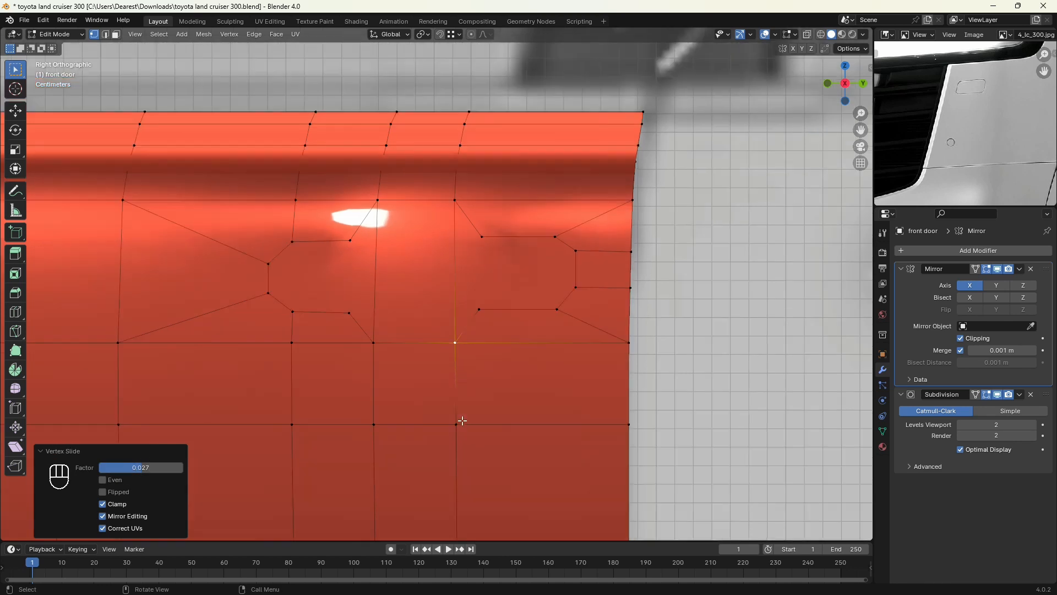
# Step: Select the three faces that fill the door handle outline
pyautogui.press('3')
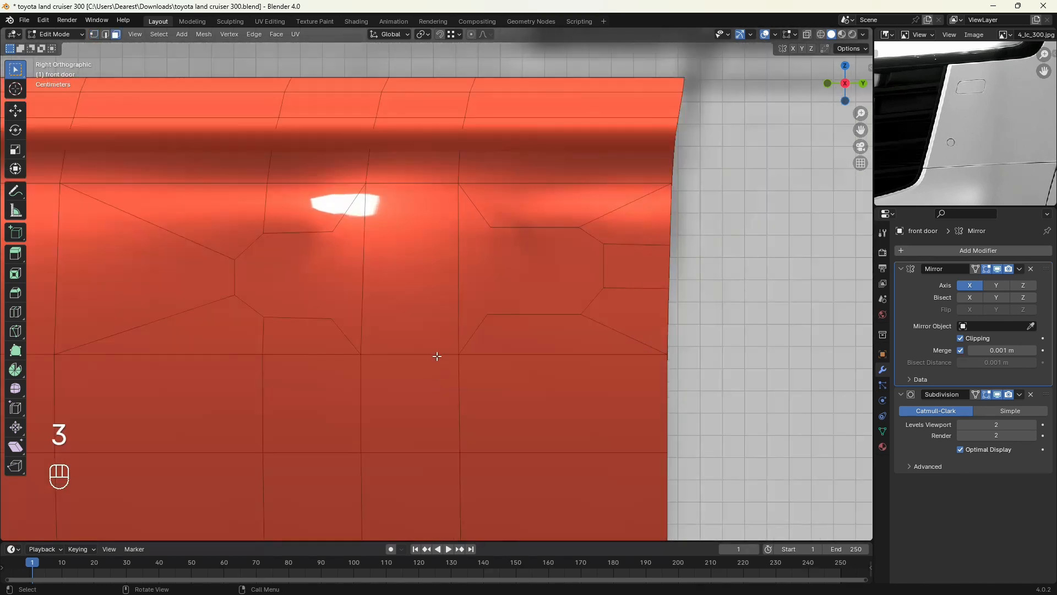
pyautogui.click(331, 296)
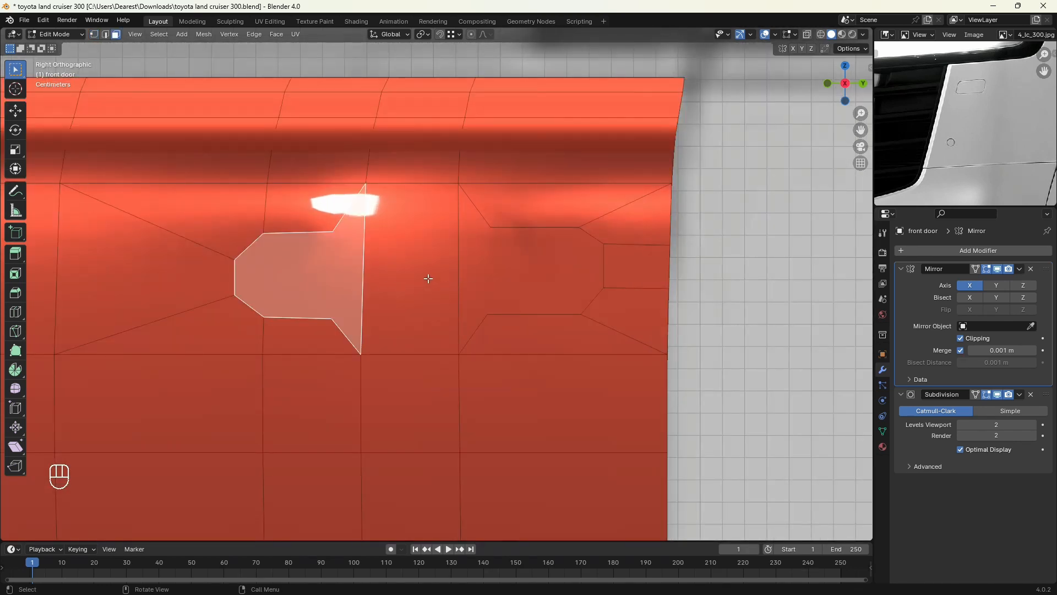
pyautogui.keyDown('shift'); pyautogui.click(427, 278); pyautogui.keyUp('shift')
pyautogui.scroll(-2, 497, 272)
pyautogui.moveTo(500, 319); pyautogui.dragTo(486, 365, button='middle')
# Step: Load door handle.png as the reference image and frame its close-up of the handle and recess
pyautogui.moveTo(984, 125)
pyautogui.mouseDown(button='middle')
pyautogui.moveTo(885, 164)
pyautogui.moveTo(1048, 88)
pyautogui.moveTo(927, 84)
pyautogui.moveTo(1012, 151)
pyautogui.moveTo(992, 138)
pyautogui.mouseUp(button='middle')
pyautogui.scroll(2, 968, 137)
pyautogui.scroll(2, 980, 143)
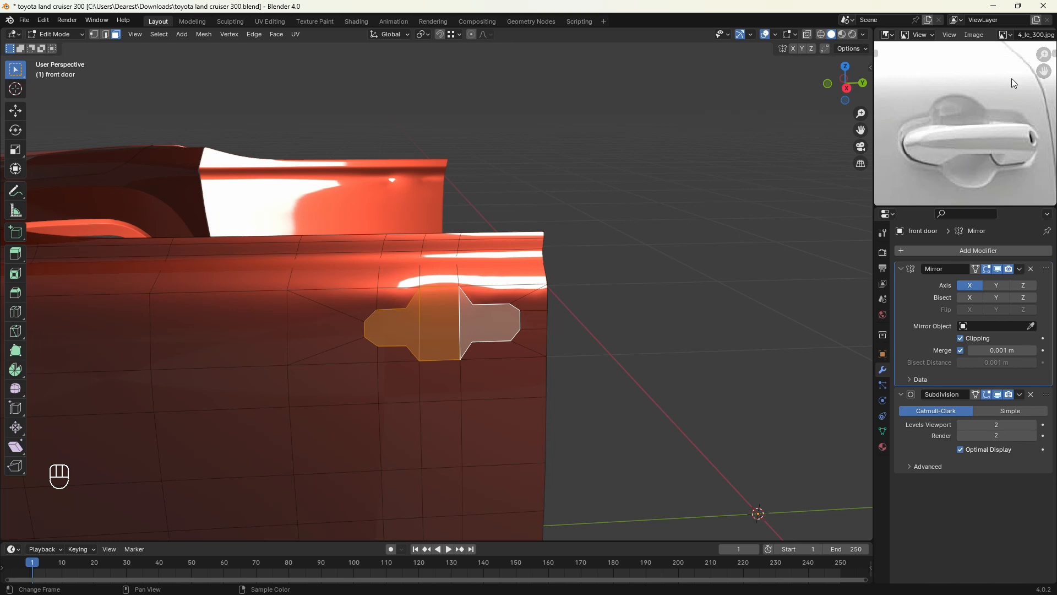
pyautogui.click(887, 35)
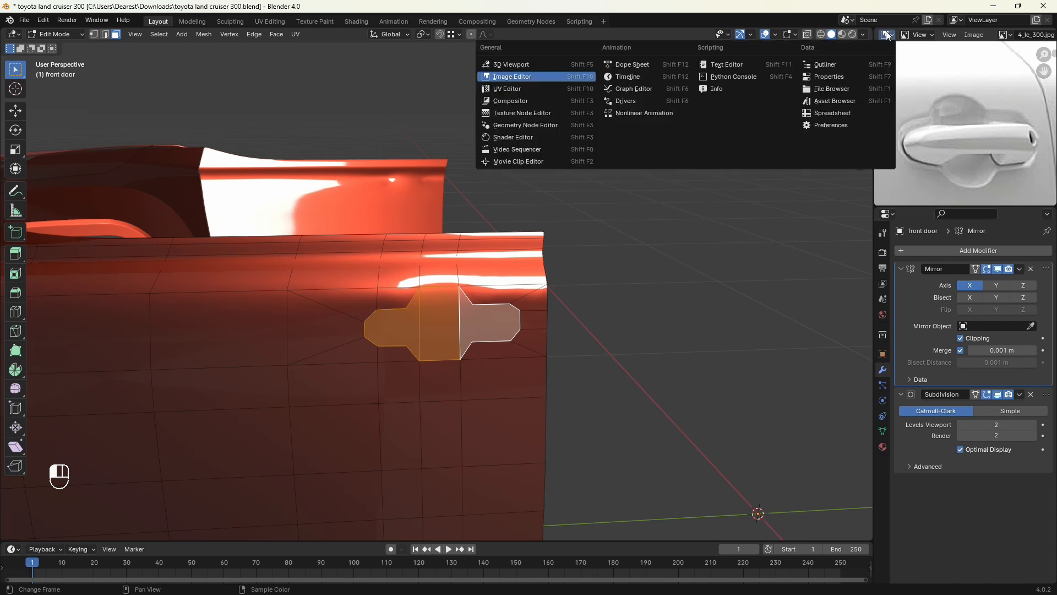
pyautogui.click(974, 34)
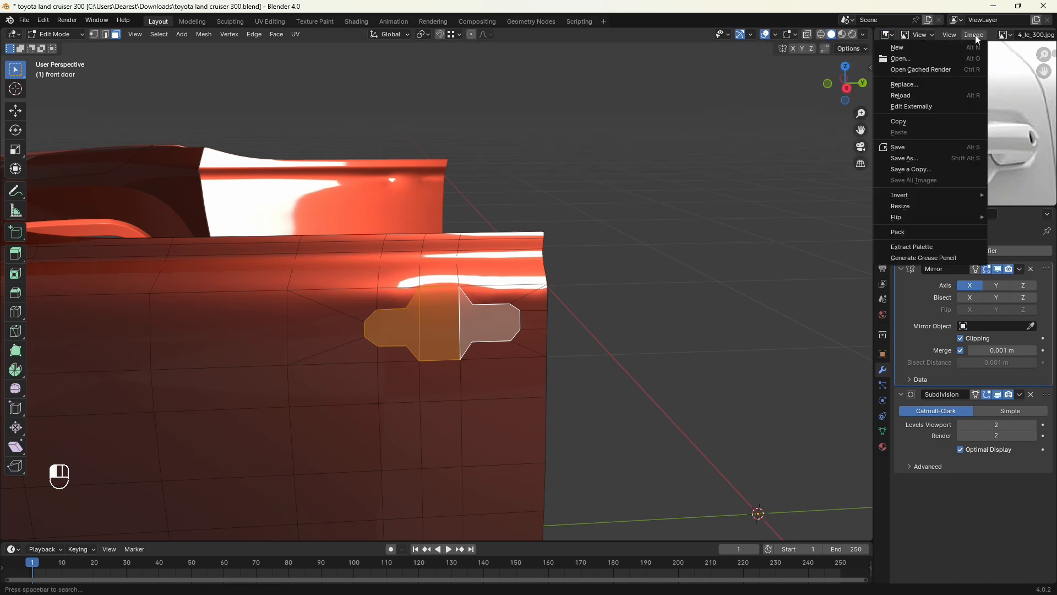
pyautogui.click(934, 57)
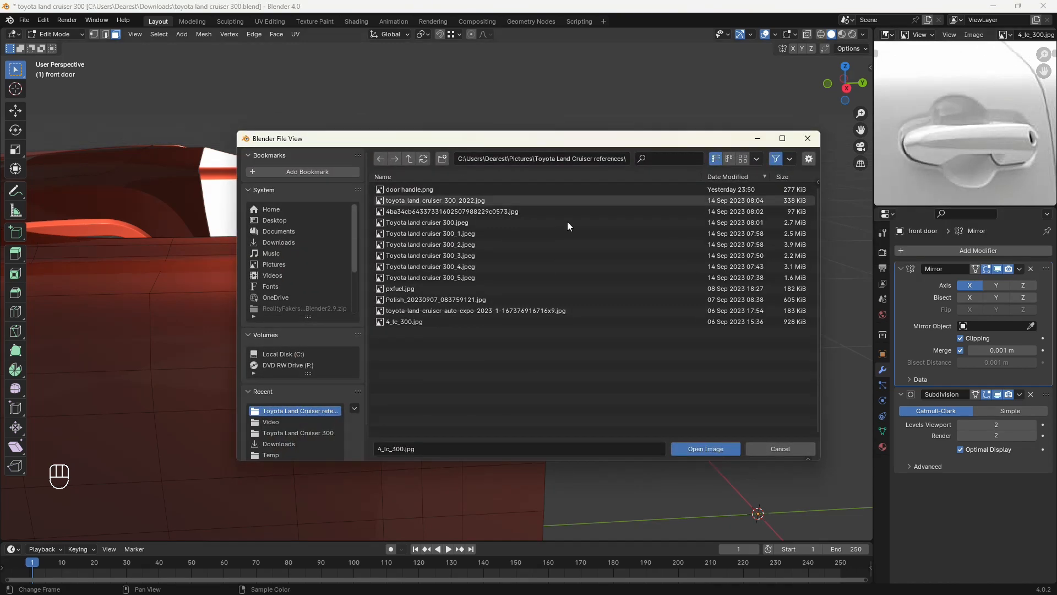
pyautogui.doubleClick(418, 188)
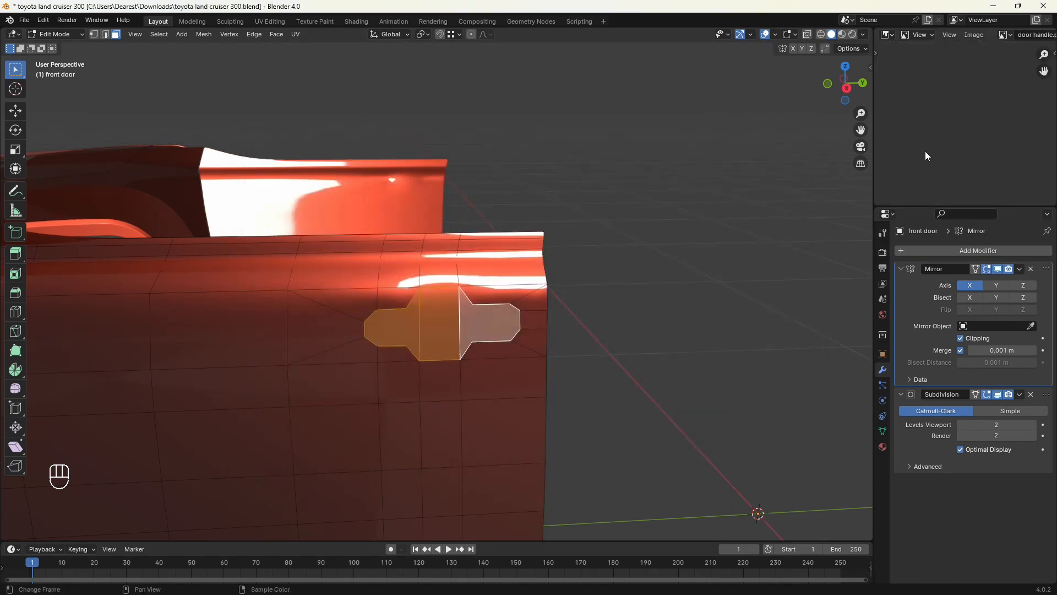
pyautogui.scroll(8, 936, 146)
pyautogui.scroll(3, 969, 120)
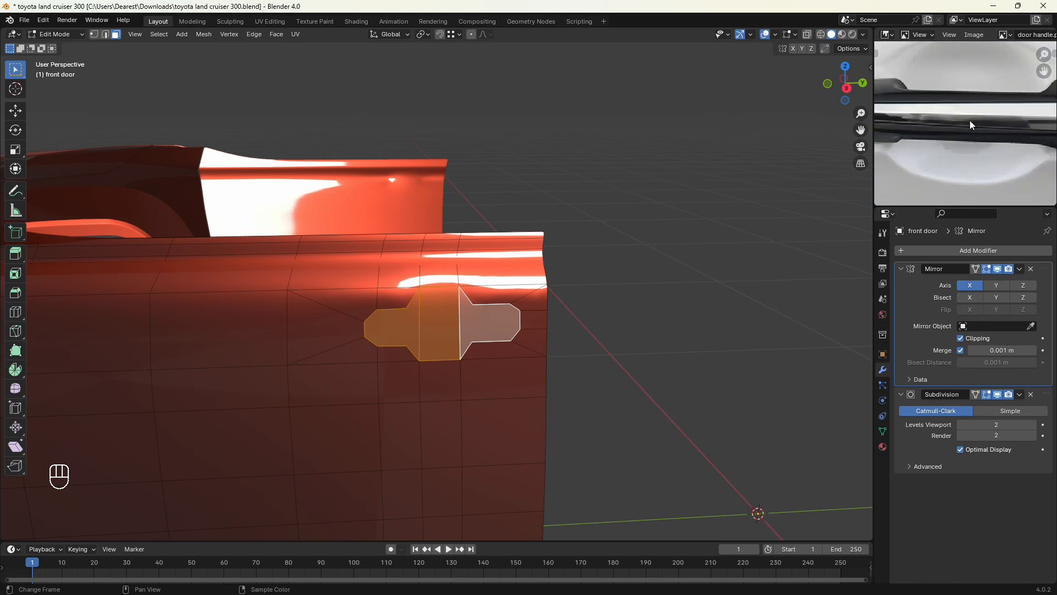
pyautogui.scroll(-2, 971, 120)
pyautogui.moveTo(992, 102); pyautogui.dragTo(990, 119, button='middle')
pyautogui.scroll(-1, 992, 122)
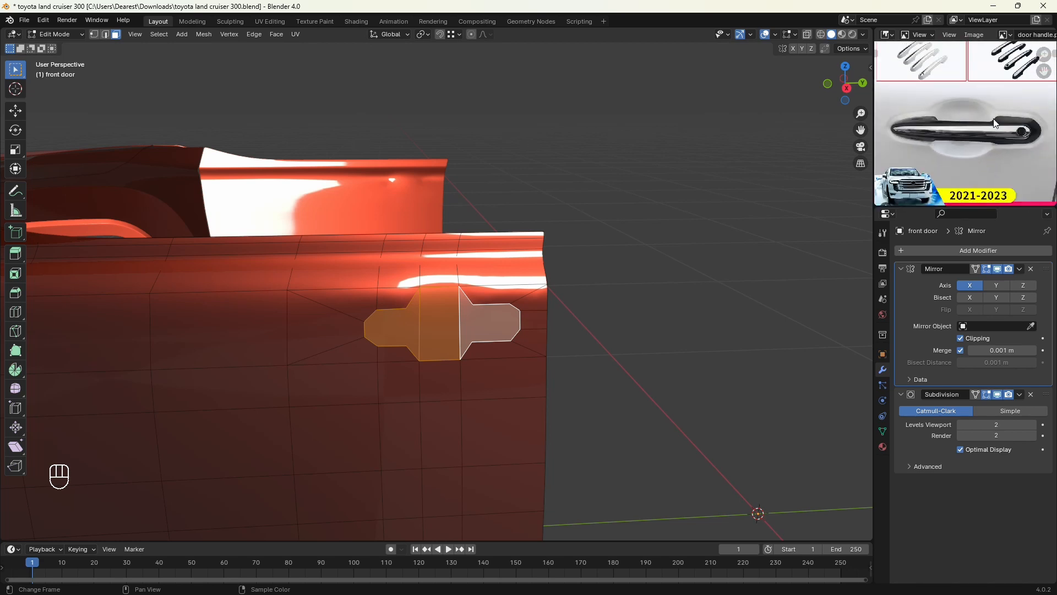
pyautogui.scroll(1, 994, 123)
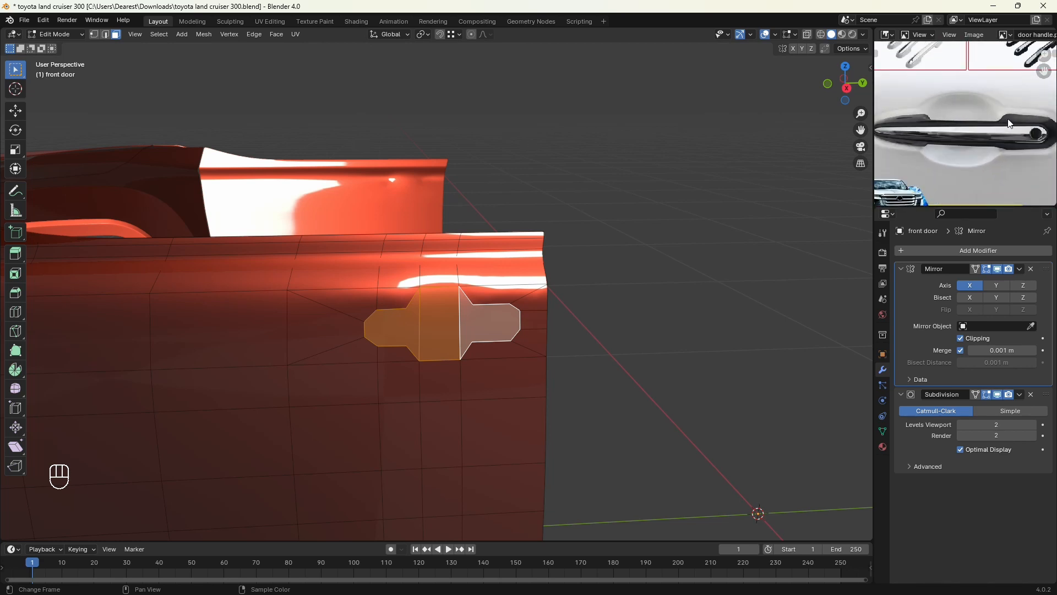
pyautogui.scroll(1, 501, 367)
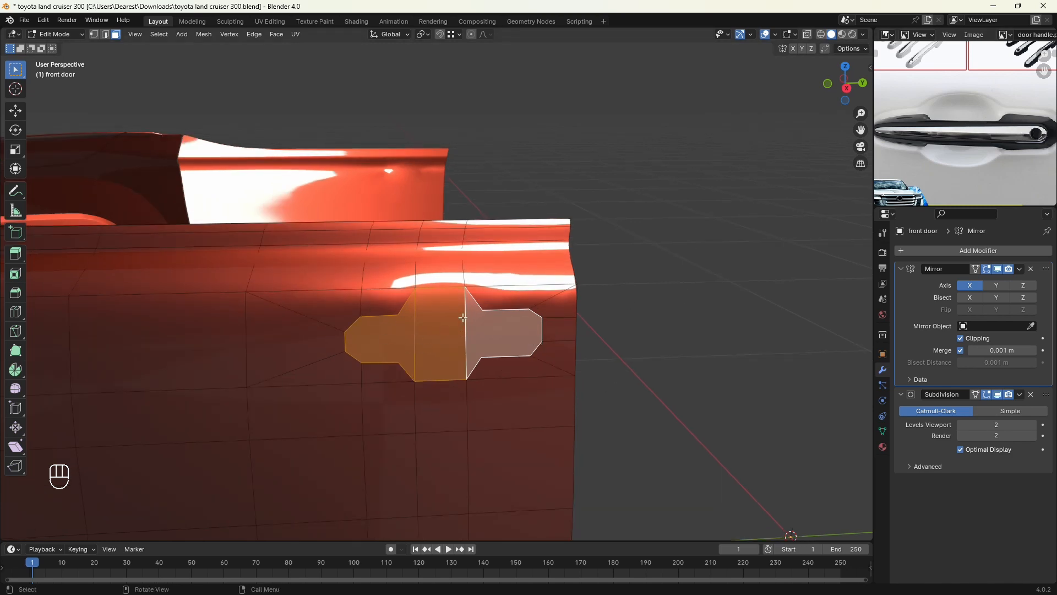
# Step: Inset the selected handle faces twice, first by about 0.0032 m and again by about 0.003 m
pyautogui.moveTo(474, 318); pyautogui.dragTo(517, 325, button='middle')
pyautogui.scroll(3, 468, 321)
pyautogui.scroll(2, 481, 345)
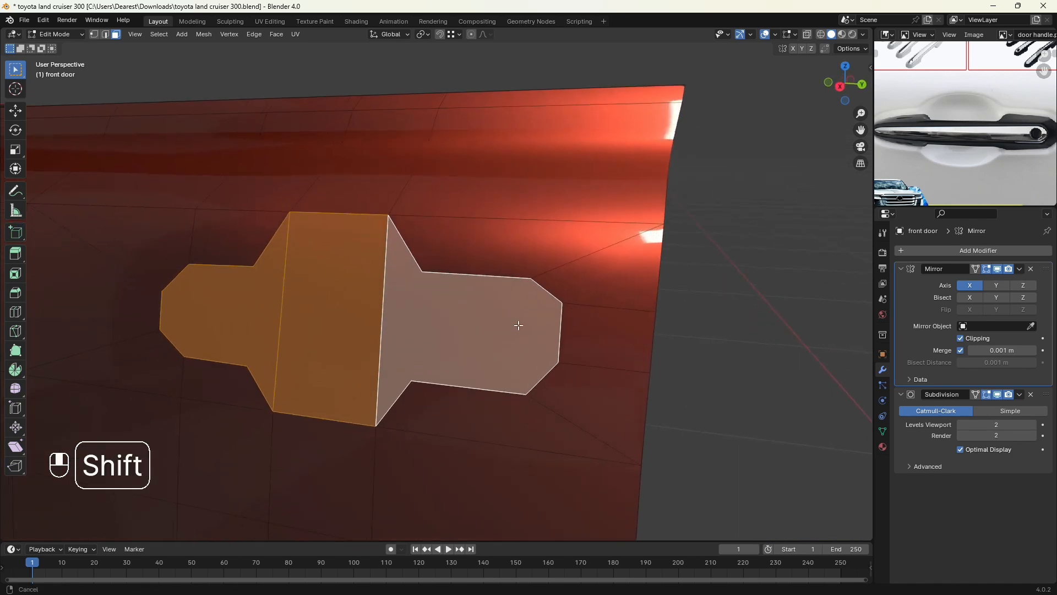
pyautogui.press('i')
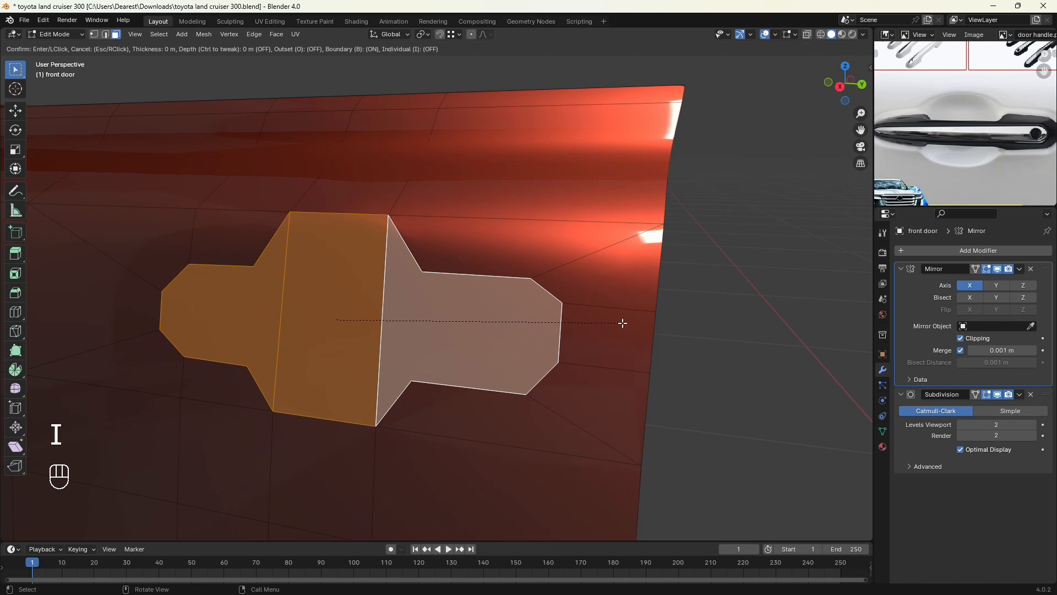
pyautogui.press('shift')
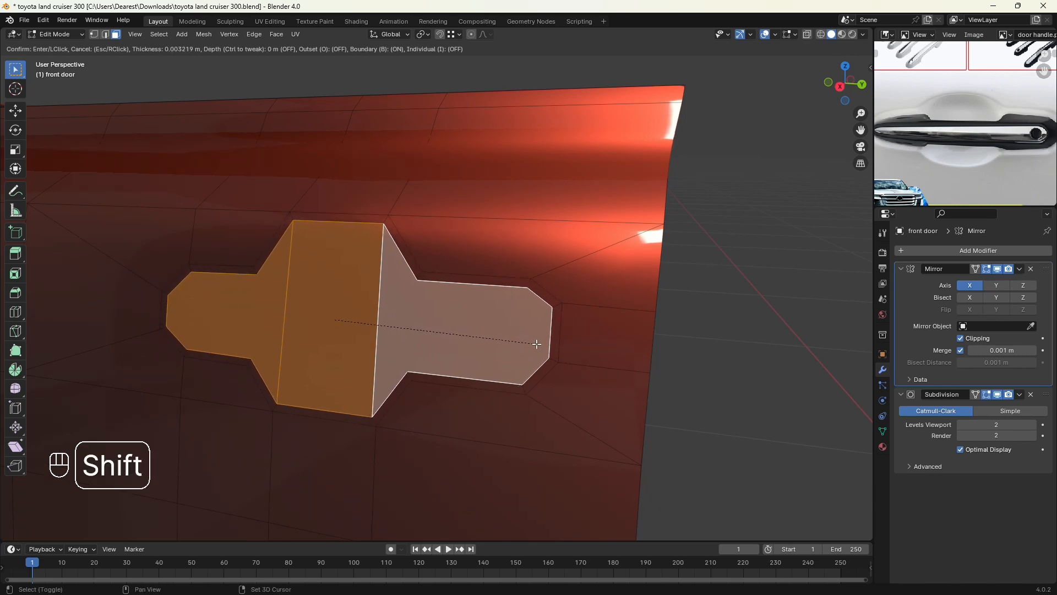
pyautogui.click(536, 345)
pyautogui.press('i')
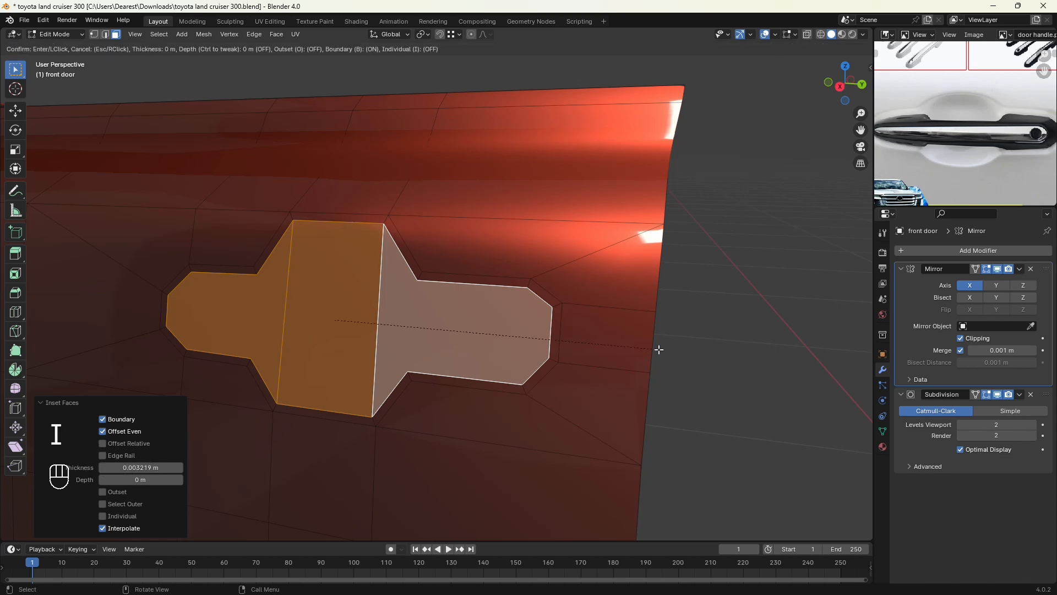
pyautogui.press('shift')
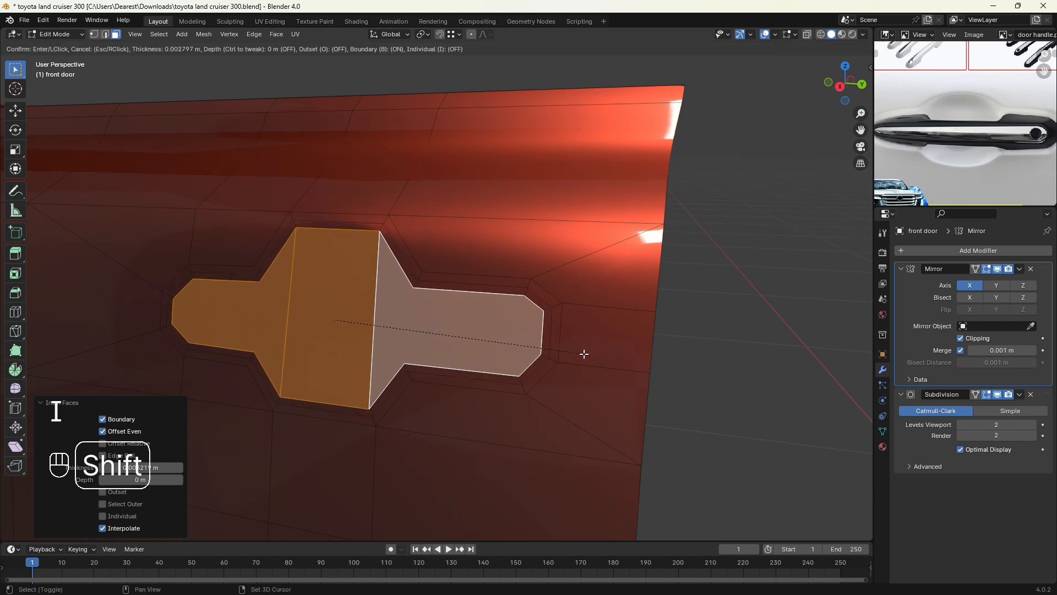
pyautogui.click(601, 352)
# Step: Extrude the inset handle faces inward along the global X axis to form the recess, and return to Object Mode
pyautogui.moveTo(589, 352); pyautogui.dragTo(583, 358, button='middle')
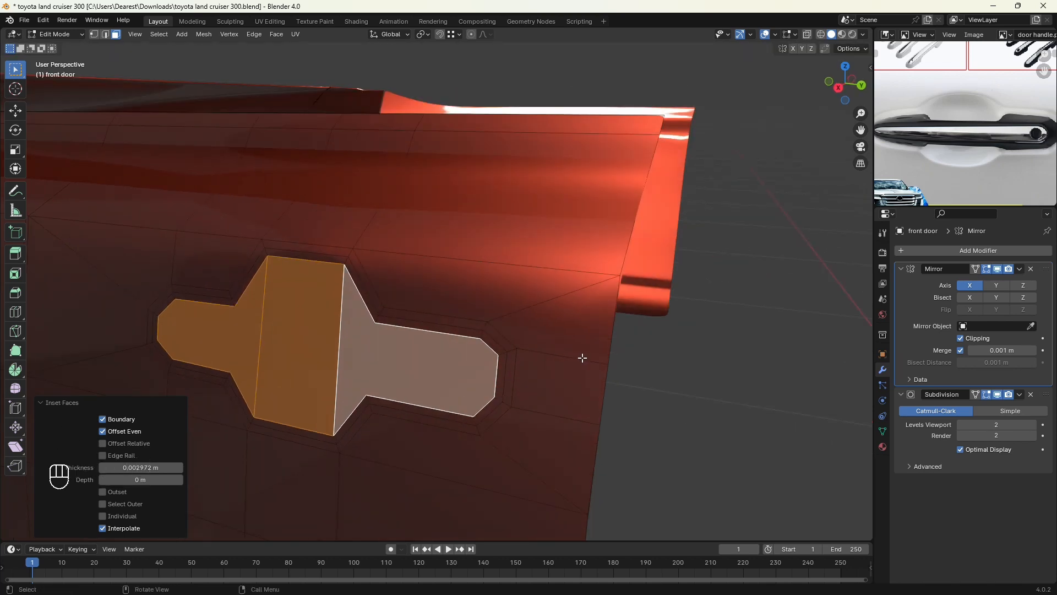
pyautogui.press('e')
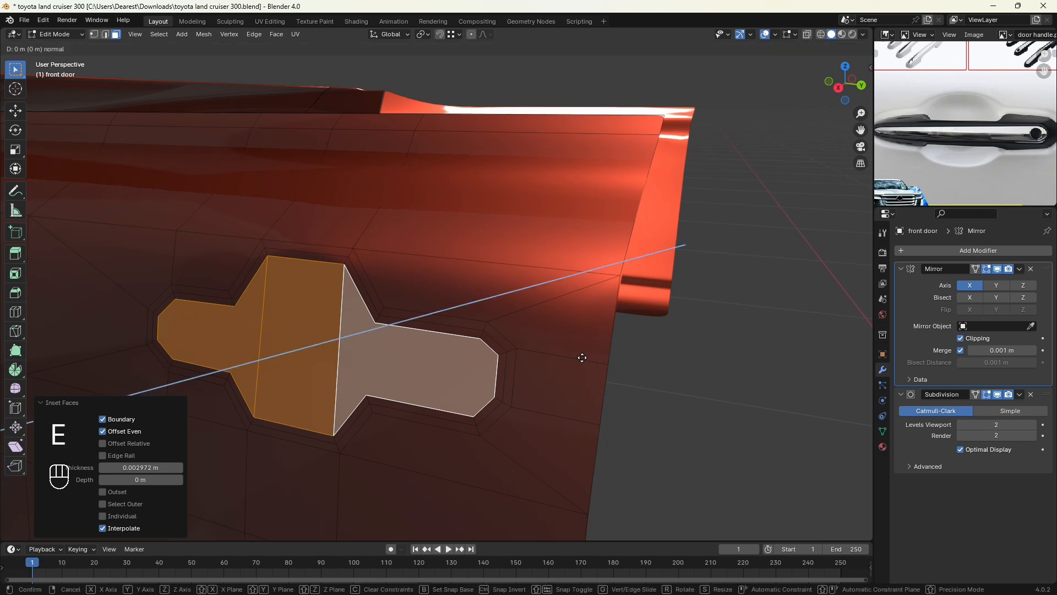
pyautogui.press('x')
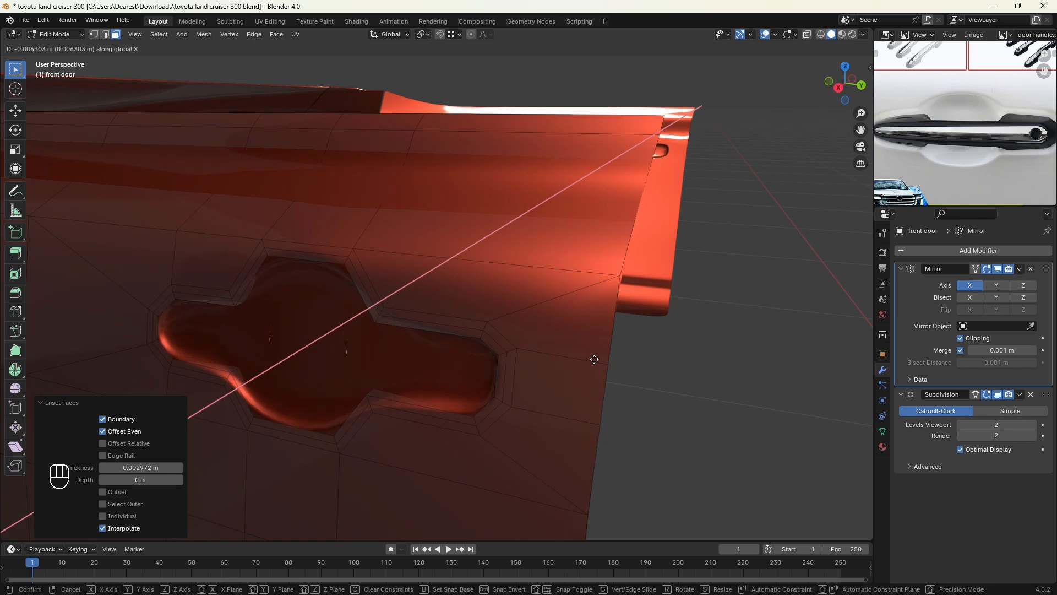
pyautogui.click(608, 362)
pyautogui.scroll(-3, 607, 363)
pyautogui.moveTo(608, 362); pyautogui.dragTo(488, 332, button='middle')
pyautogui.scroll(2, 359, 321)
pyautogui.scroll(-1, 469, 325)
pyautogui.press('Tab')
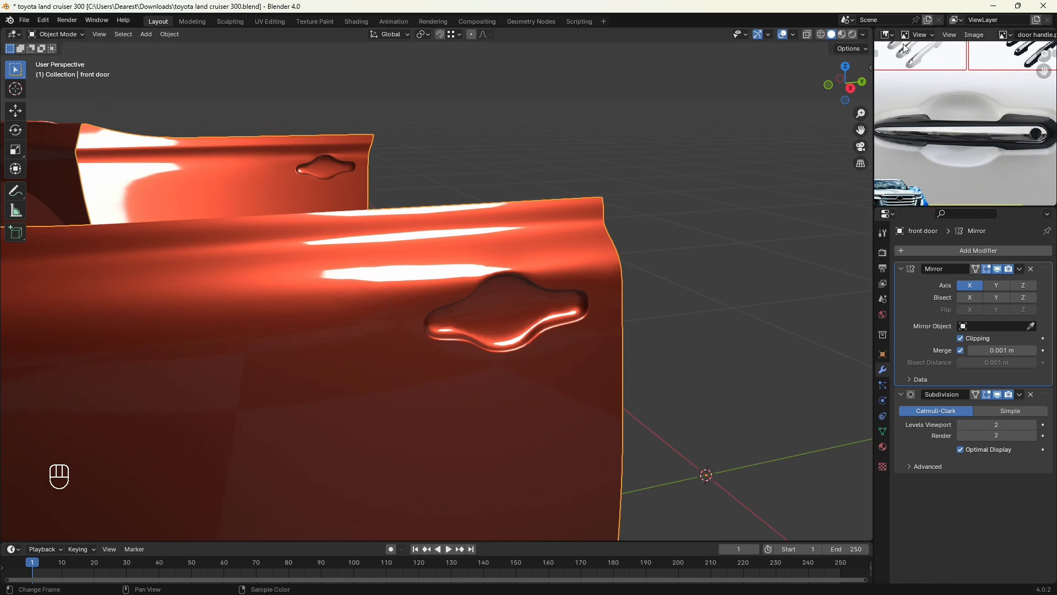
# Step: Load 4_lc_300.jpg as the reference image and compare its door handle area with the modelled recess
pyautogui.click(975, 35)
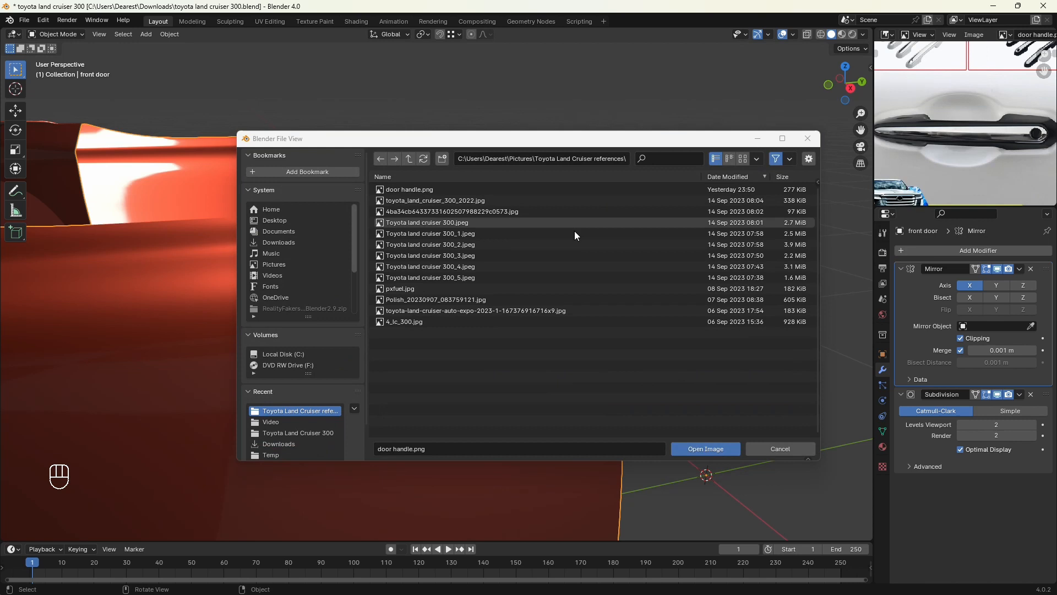
pyautogui.doubleClick(451, 321)
pyautogui.scroll(-4, 980, 94)
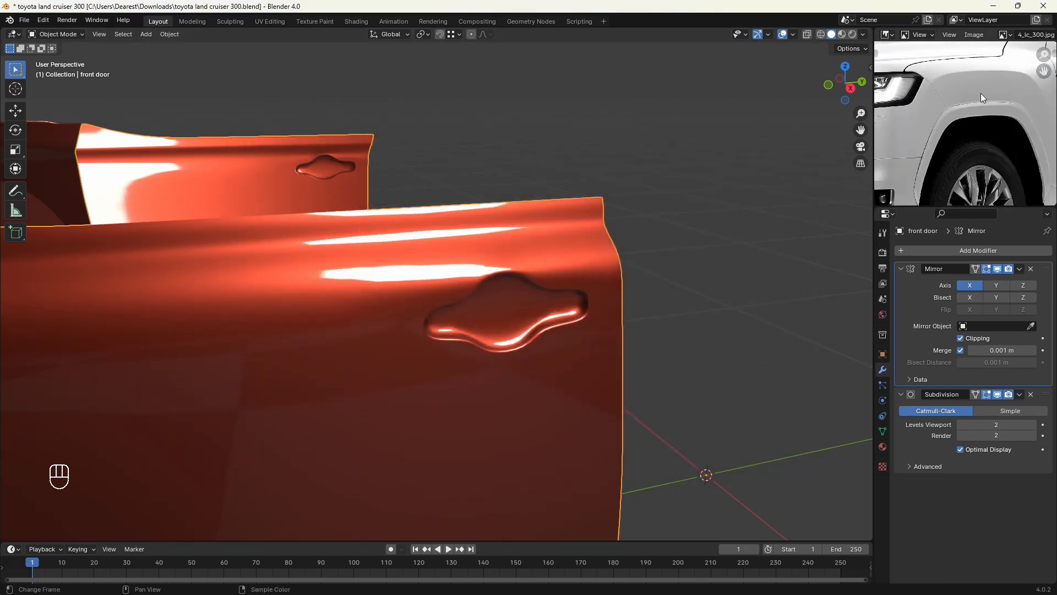
pyautogui.moveTo(980, 94); pyautogui.dragTo(1031, 184, button='middle')
pyautogui.scroll(-2, 1031, 183)
pyautogui.moveTo(986, 134); pyautogui.dragTo(1018, 146, button='middle')
pyautogui.scroll(6, 976, 135)
pyautogui.scroll(1, 977, 134)
pyautogui.moveTo(1006, 76); pyautogui.dragTo(1012, 141, button='middle')
pyautogui.scroll(1, 993, 114)
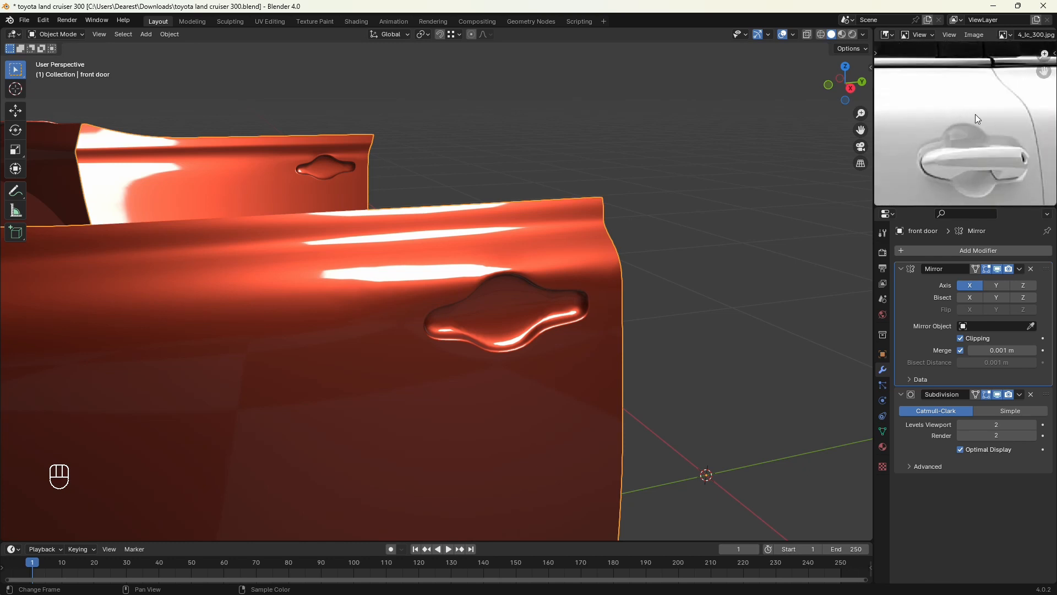
pyautogui.moveTo(600, 273)
pyautogui.mouseDown(button='middle')
pyautogui.moveTo(565, 282)
pyautogui.moveTo(584, 293)
pyautogui.moveTo(565, 283)
pyautogui.moveTo(596, 287)
pyautogui.moveTo(566, 285)
pyautogui.moveTo(582, 293)
pyautogui.moveTo(586, 280)
pyautogui.moveTo(630, 286)
pyautogui.moveTo(646, 303)
pyautogui.moveTo(593, 283)
pyautogui.moveTo(541, 282)
pyautogui.moveTo(609, 303)
pyautogui.moveTo(599, 291)
pyautogui.mouseUp(button='middle')
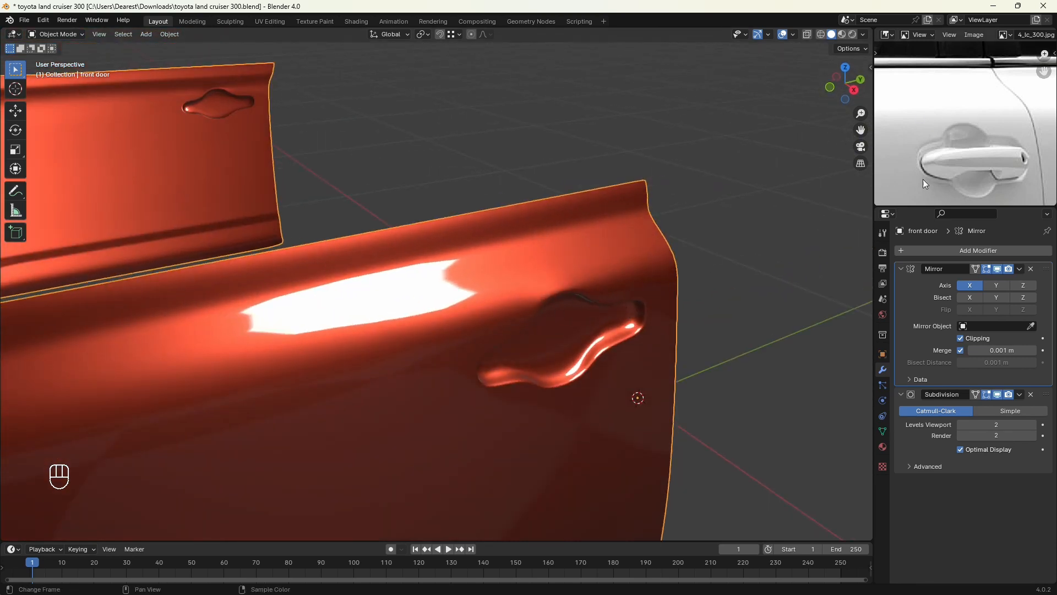
pyautogui.moveTo(689, 314); pyautogui.dragTo(632, 369, button='middle')
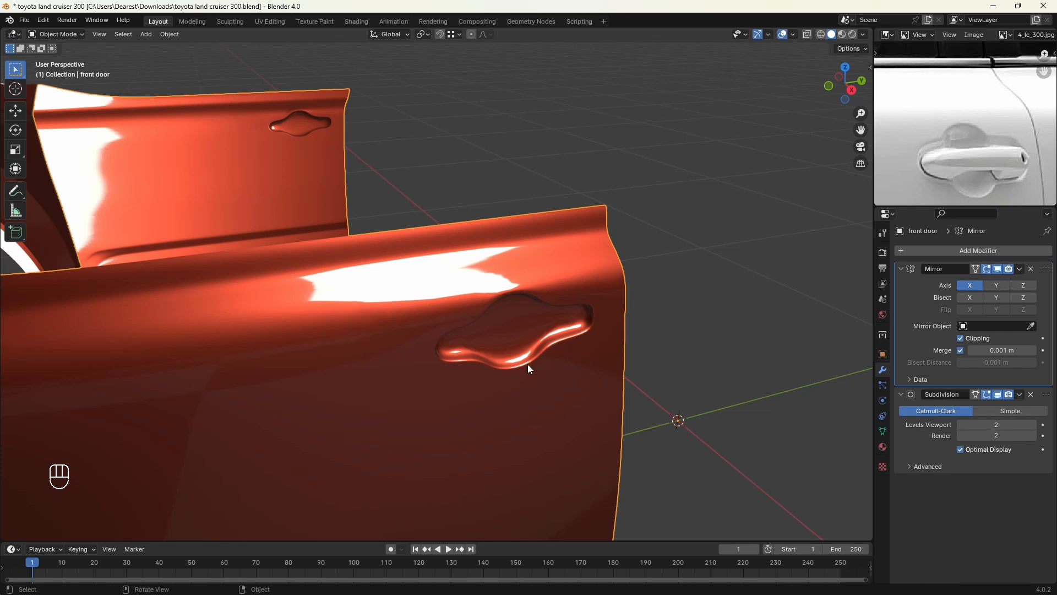
# Step: Add a Shrinkwrap modifier to the front door, targeting front door.001 with the snap mode set to Inside
pyautogui.click(962, 248)
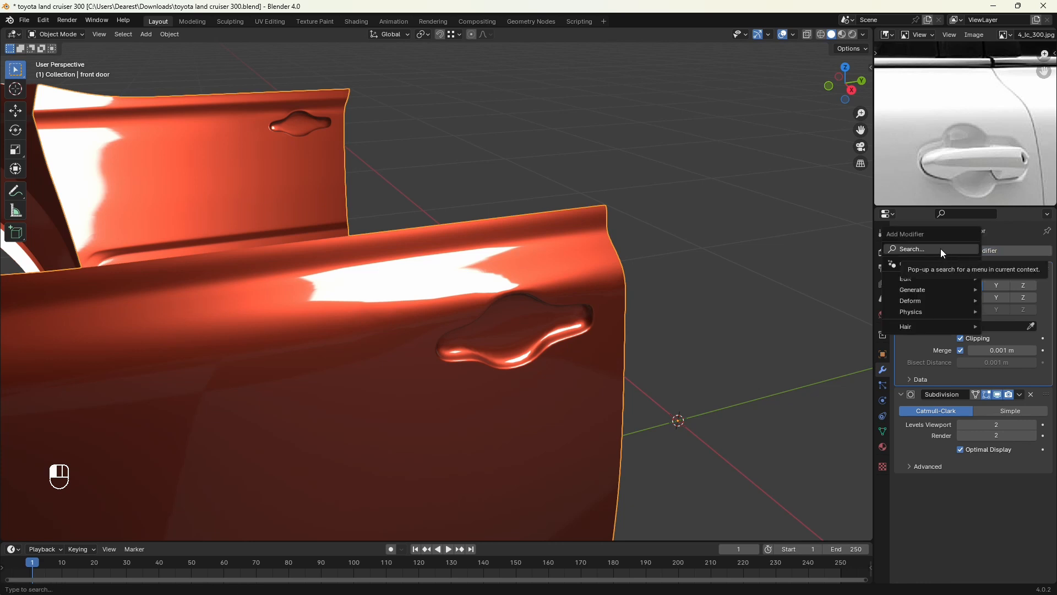
pyautogui.click(943, 250)
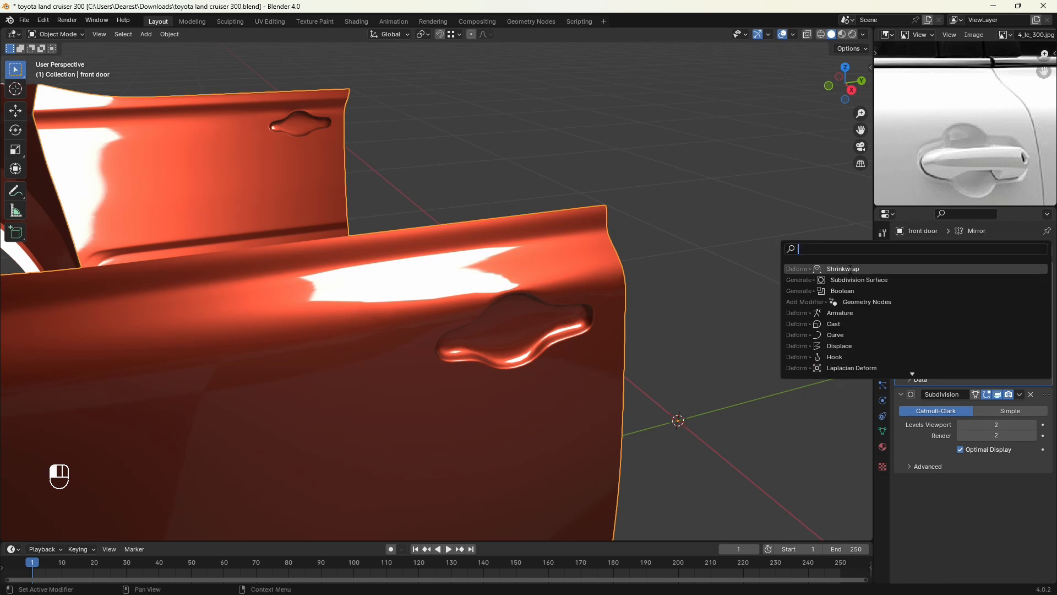
pyautogui.click(843, 269)
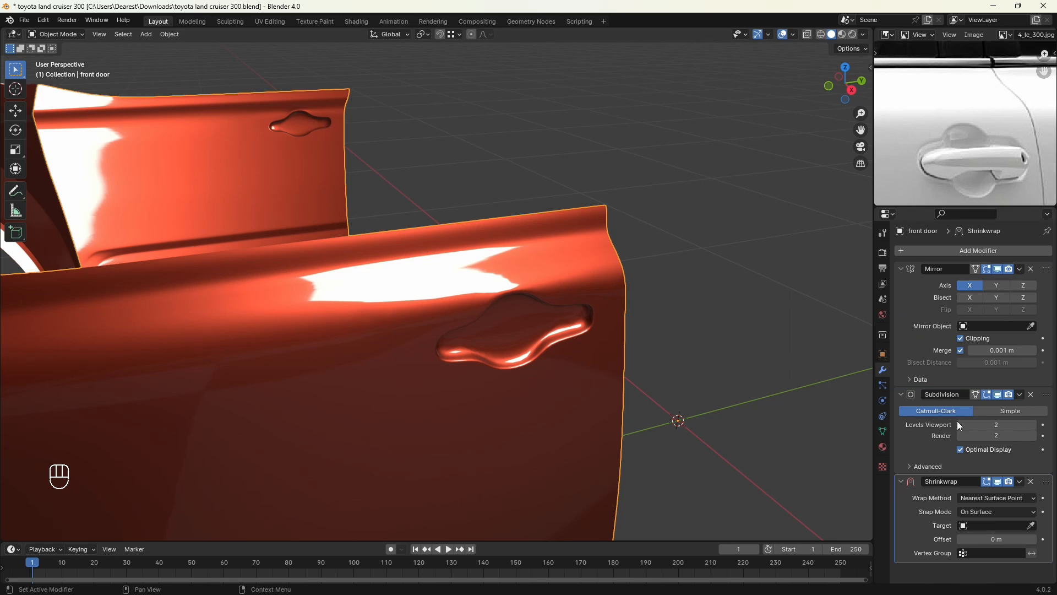
pyautogui.click(966, 526)
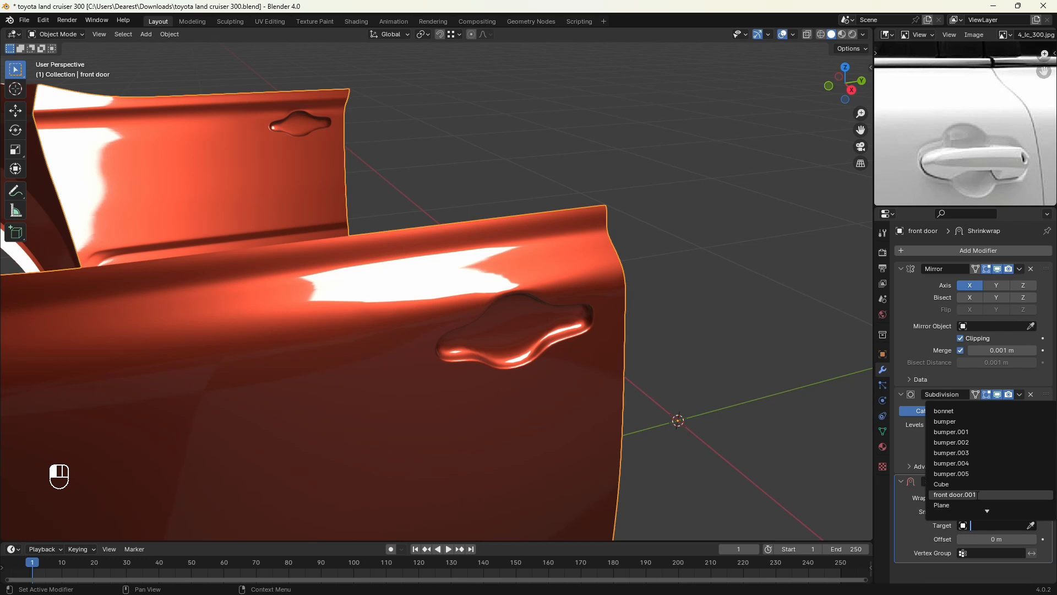
pyautogui.click(978, 494)
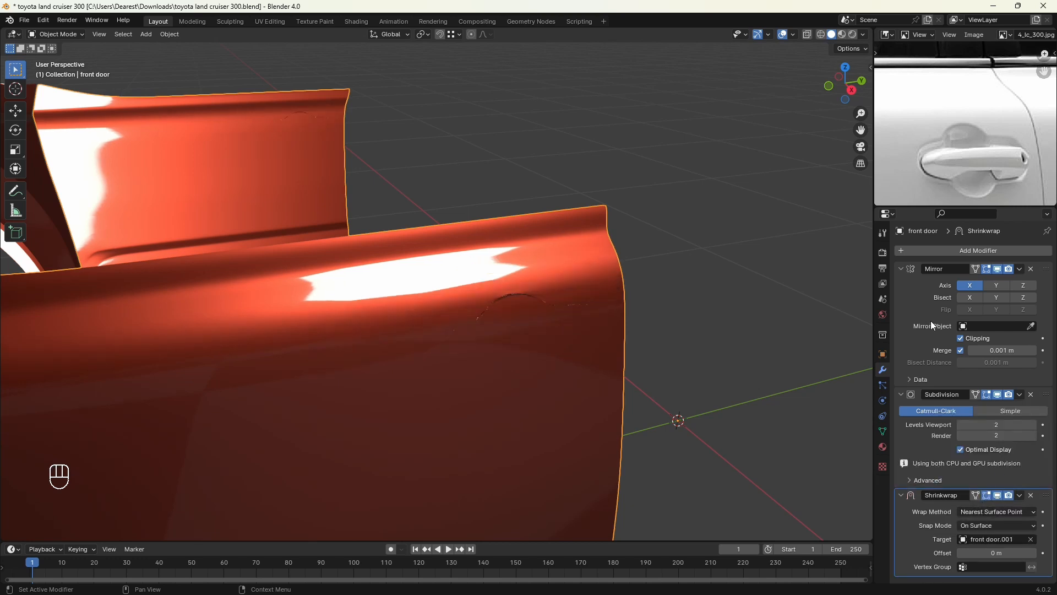
pyautogui.click(977, 526)
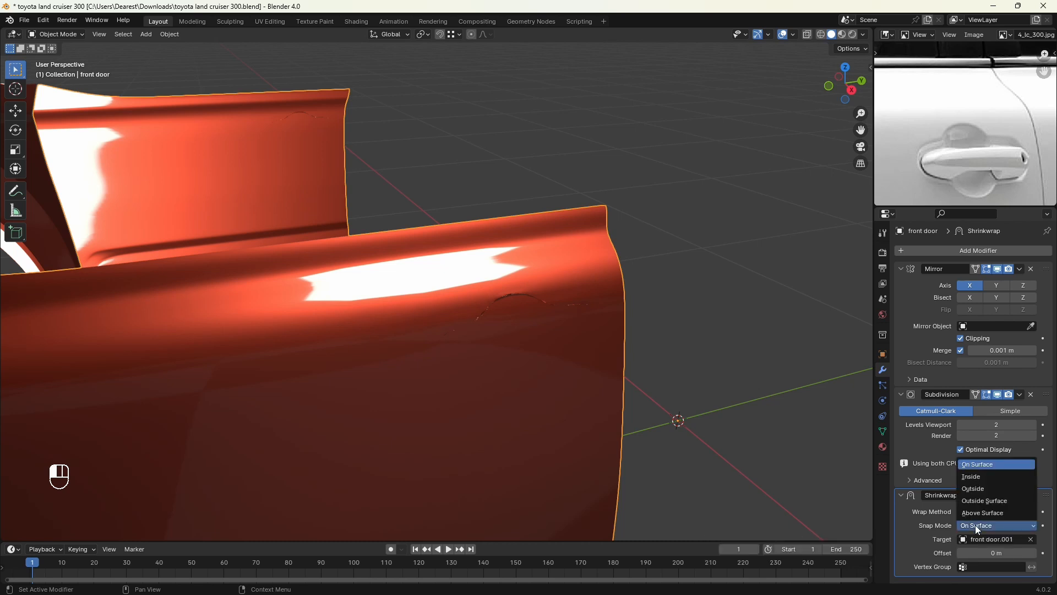
pyautogui.click(972, 477)
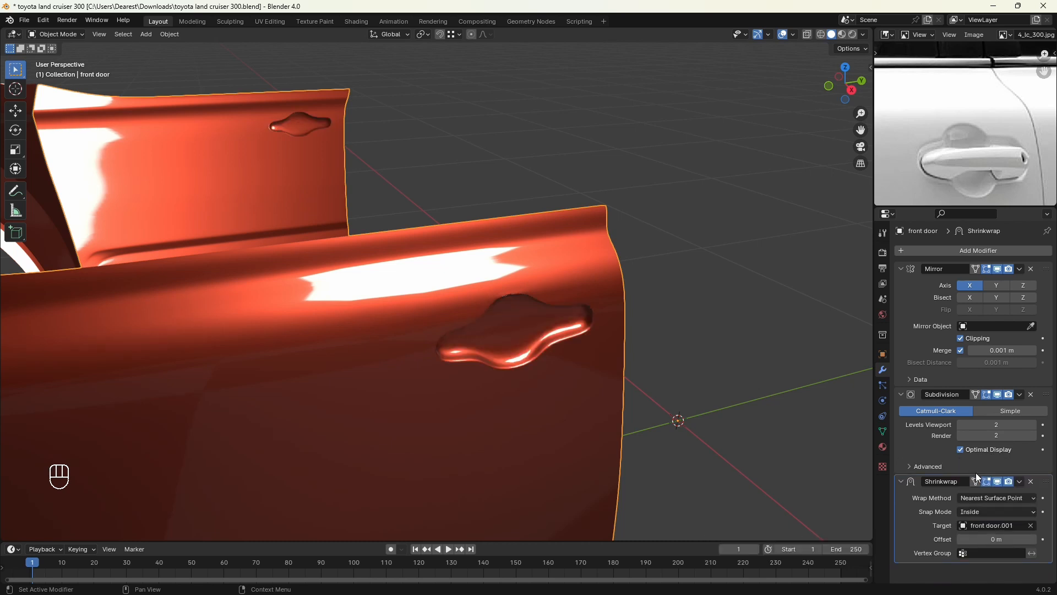
# Step: Replace the reference image editor with the Outliner and unhide front door.001
pyautogui.moveTo(690, 369); pyautogui.dragTo(625, 385, button='middle')
pyautogui.click(885, 34)
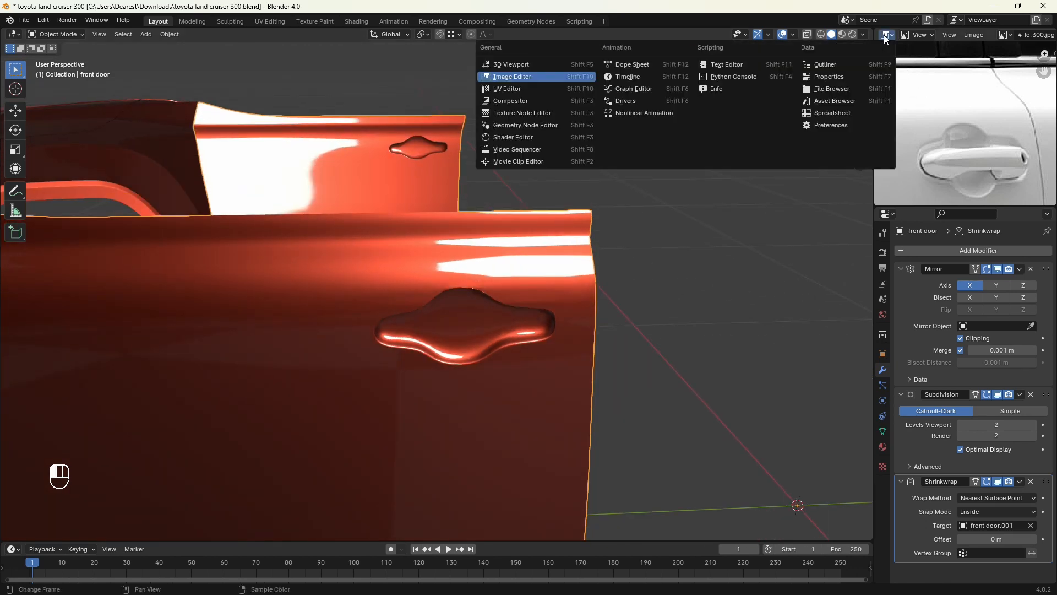
pyautogui.click(826, 65)
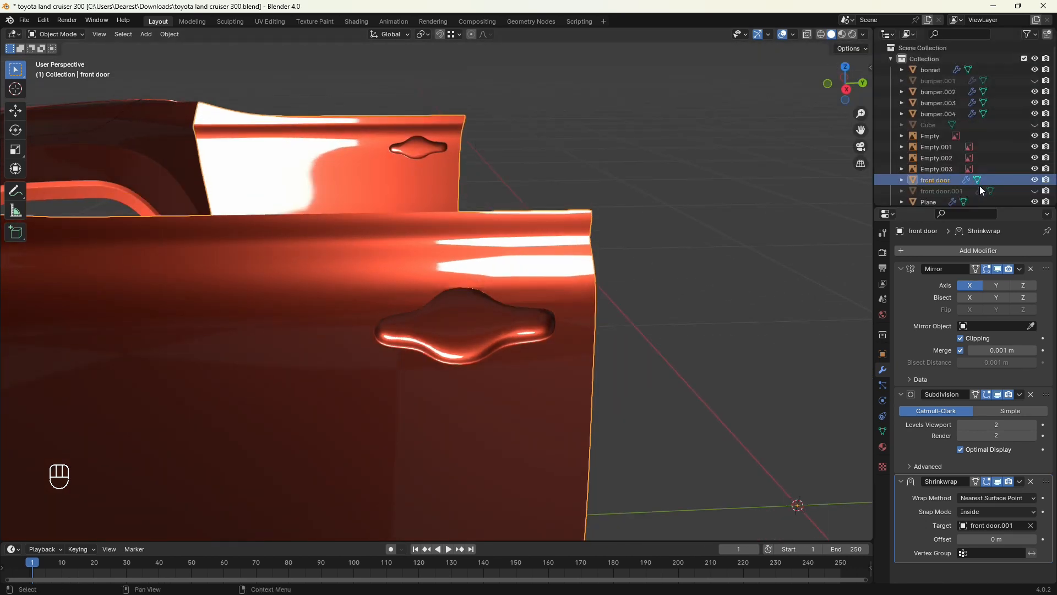
pyautogui.click(944, 188)
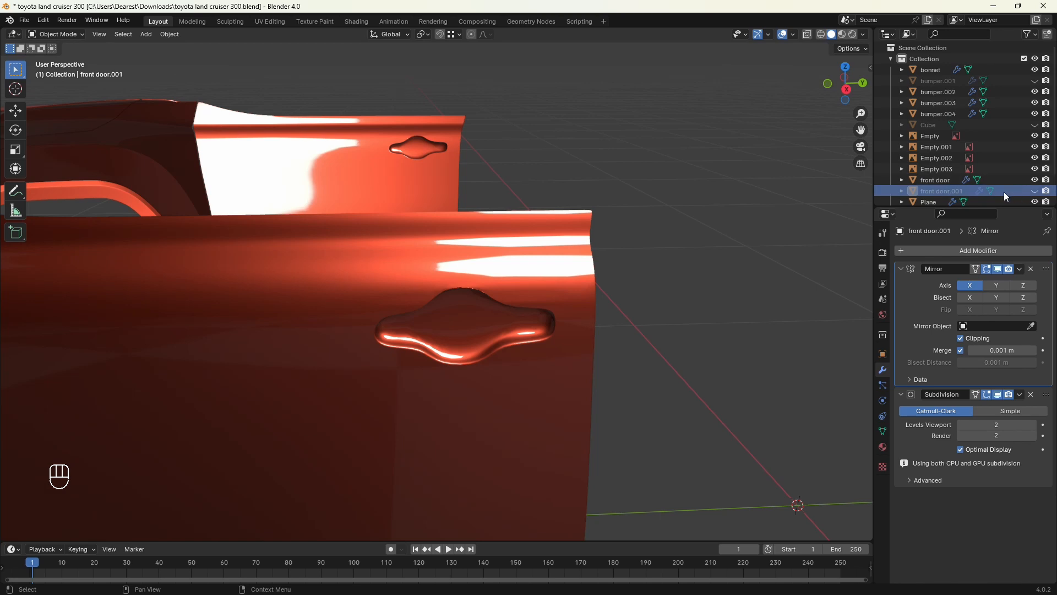
pyautogui.click(1035, 191)
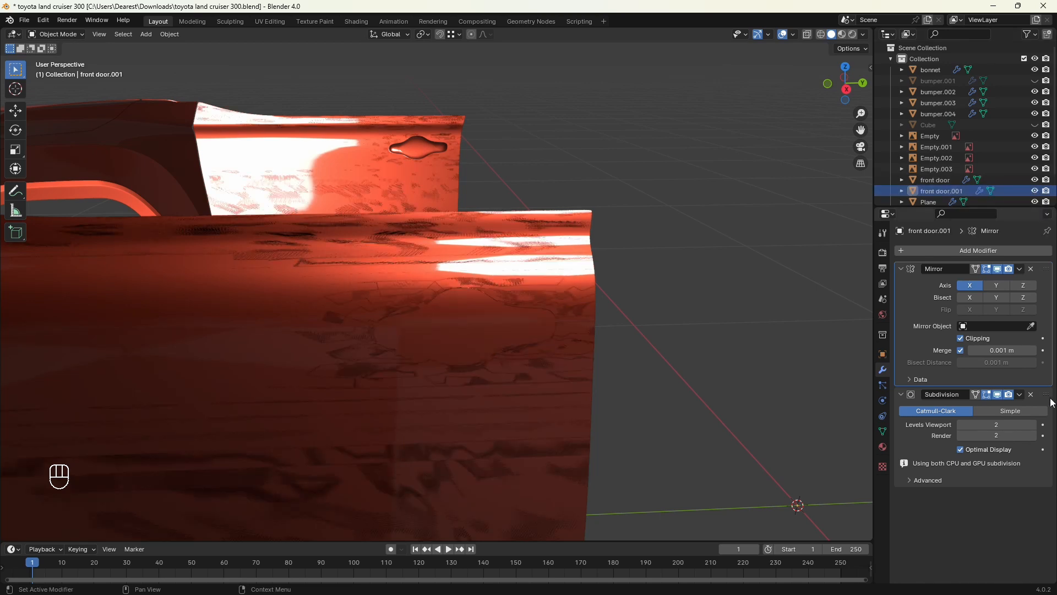
# Step: Set the viewport subdivision levels of front door.001 to 4 and hide that object again
pyautogui.click(1033, 425)
pyautogui.click(1034, 425)
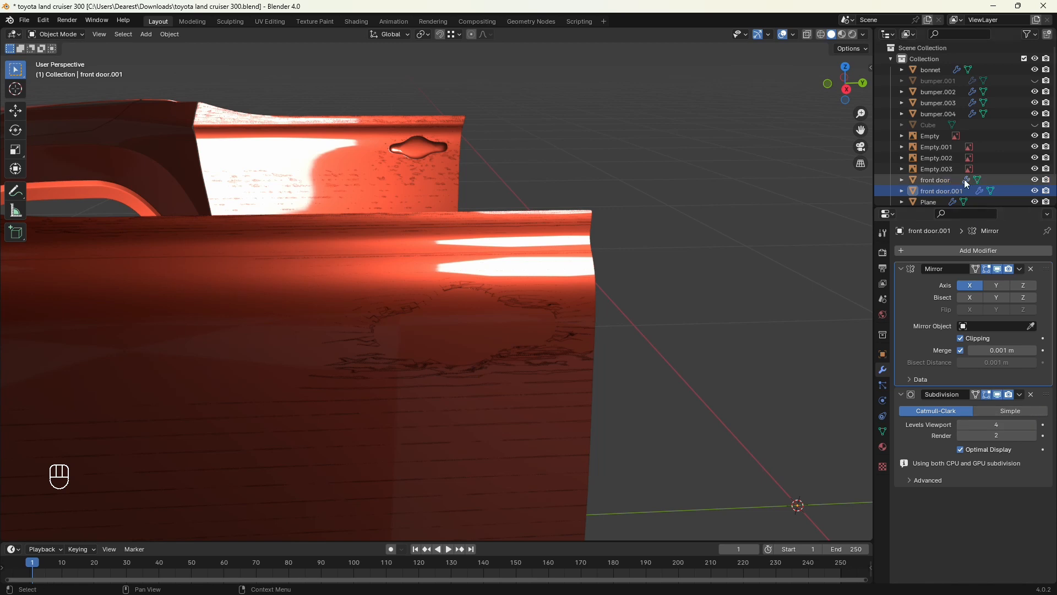
pyautogui.press('h')
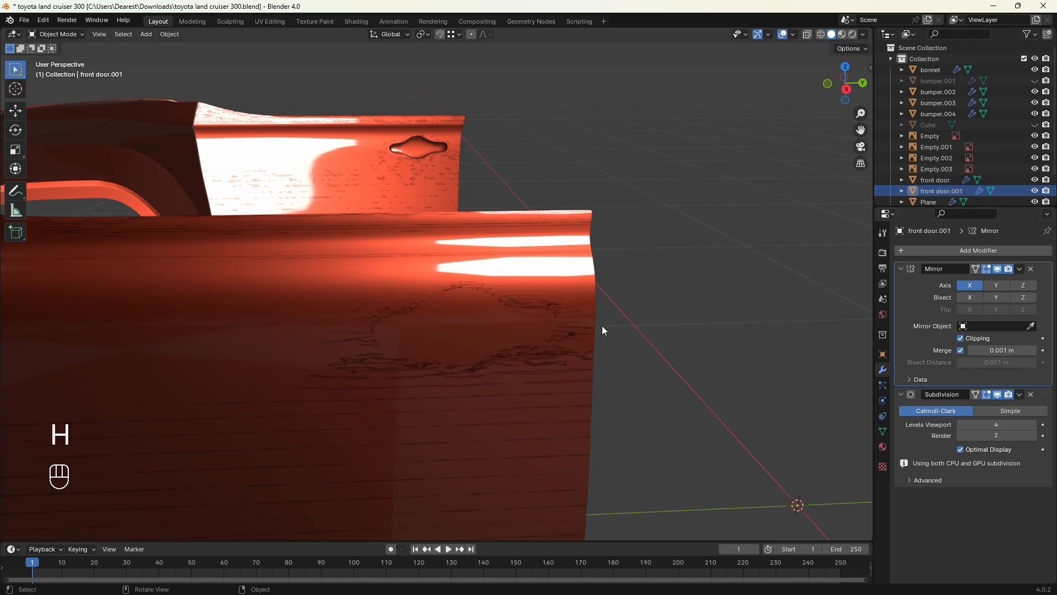
pyautogui.click(929, 191)
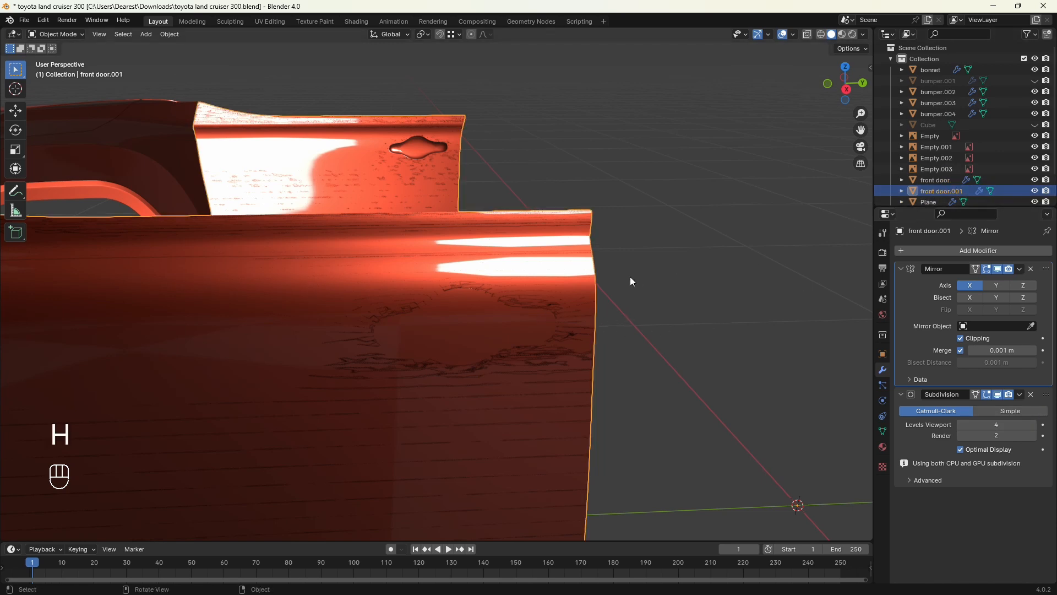
pyautogui.press('h')
# Step: Examine the shrinkwrapped handle recess from several angles and up close, especially the shading along its upper edge
pyautogui.scroll(5, 567, 336)
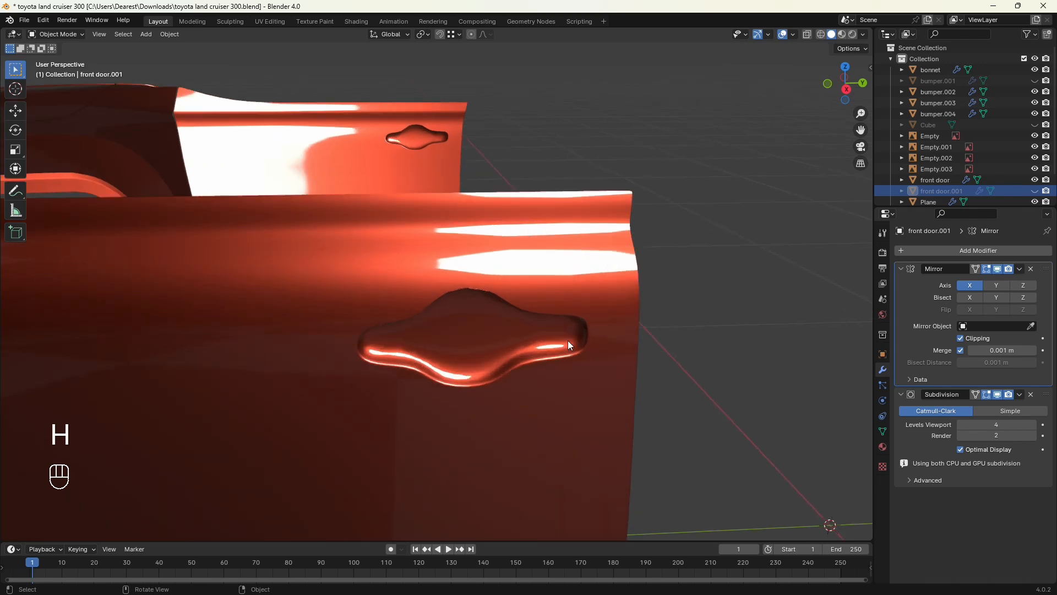
pyautogui.scroll(-2, 578, 342)
pyautogui.scroll(2, 584, 310)
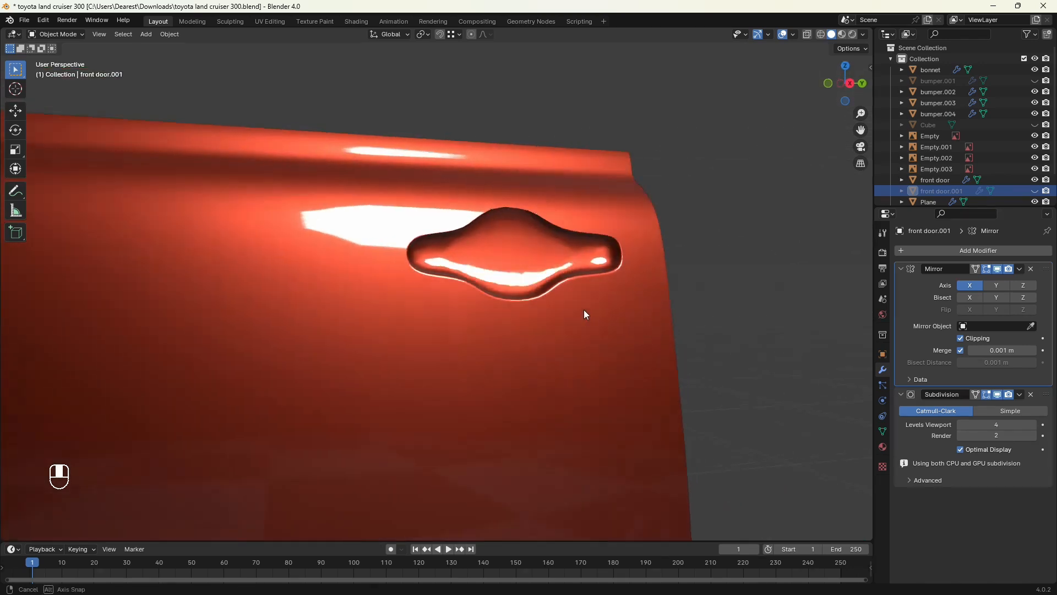
pyautogui.scroll(-2, 585, 331)
pyautogui.moveTo(504, 307); pyautogui.dragTo(523, 316, button='middle')
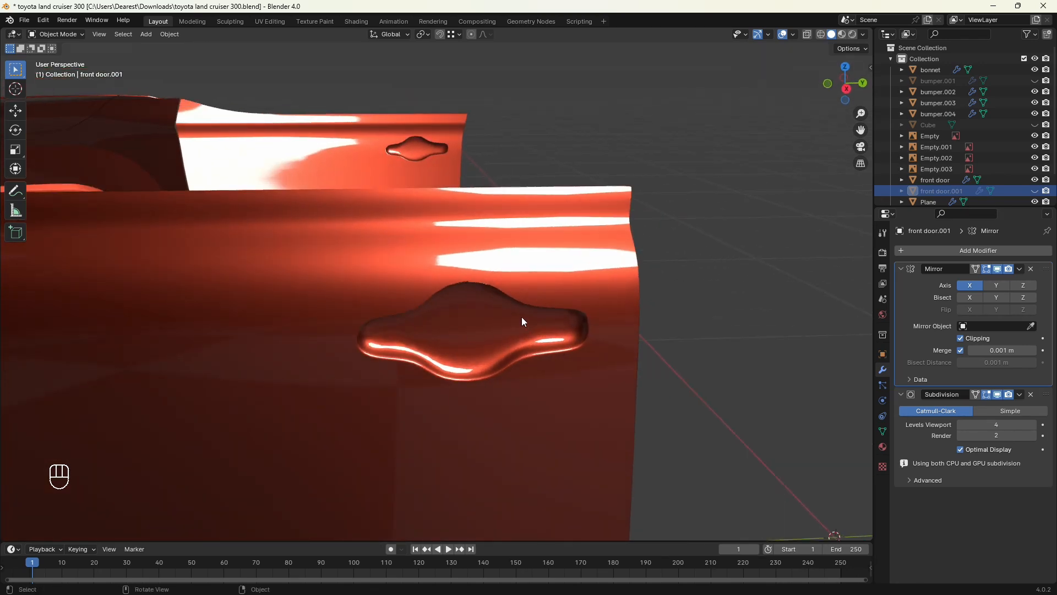
pyautogui.scroll(2, 517, 319)
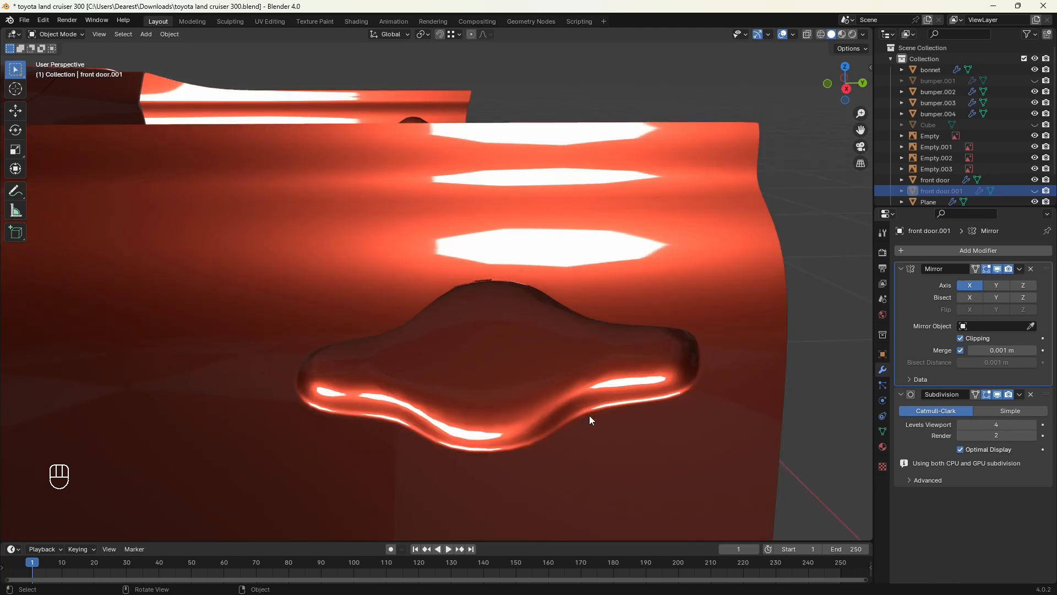
pyautogui.moveTo(591, 419); pyautogui.dragTo(578, 406, button='middle')
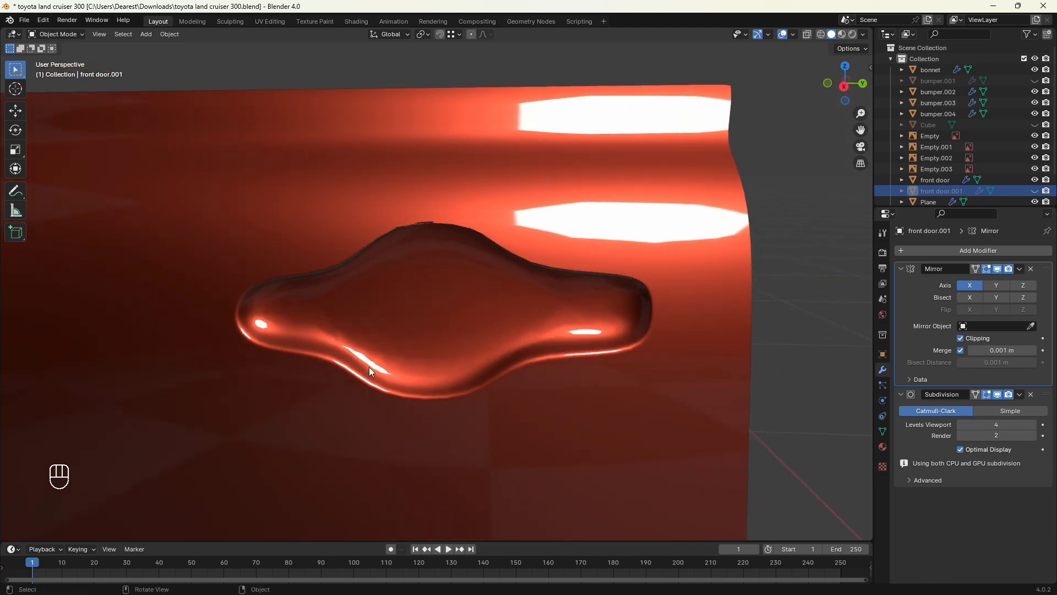
pyautogui.moveTo(505, 377); pyautogui.dragTo(477, 391, button='middle')
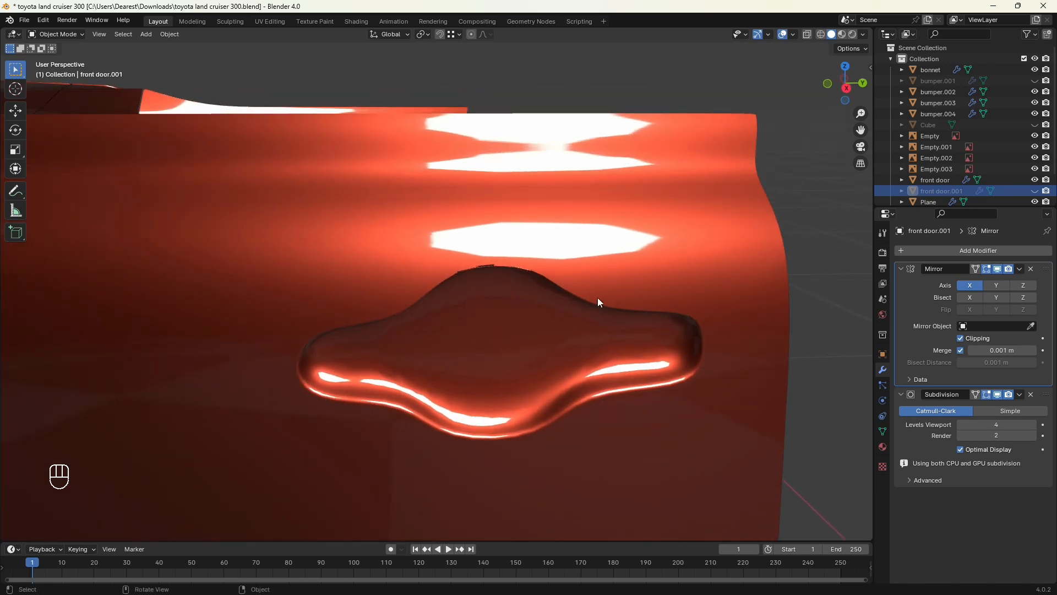
pyautogui.scroll(1, 485, 268)
pyautogui.moveTo(549, 270); pyautogui.dragTo(537, 265, button='middle')
pyautogui.keyDown('shift'); pyautogui.moveTo(572, 235); pyautogui.dragTo(559, 300, button='middle'); pyautogui.keyUp('shift')
pyautogui.scroll(3, 439, 274)
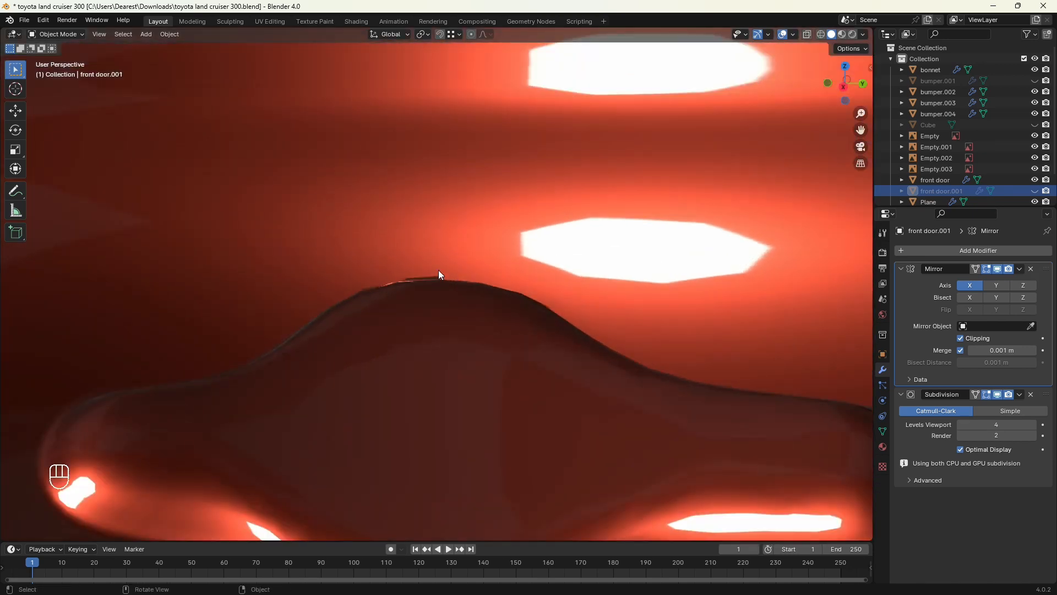
pyautogui.moveTo(412, 282); pyautogui.dragTo(434, 253, button='middle')
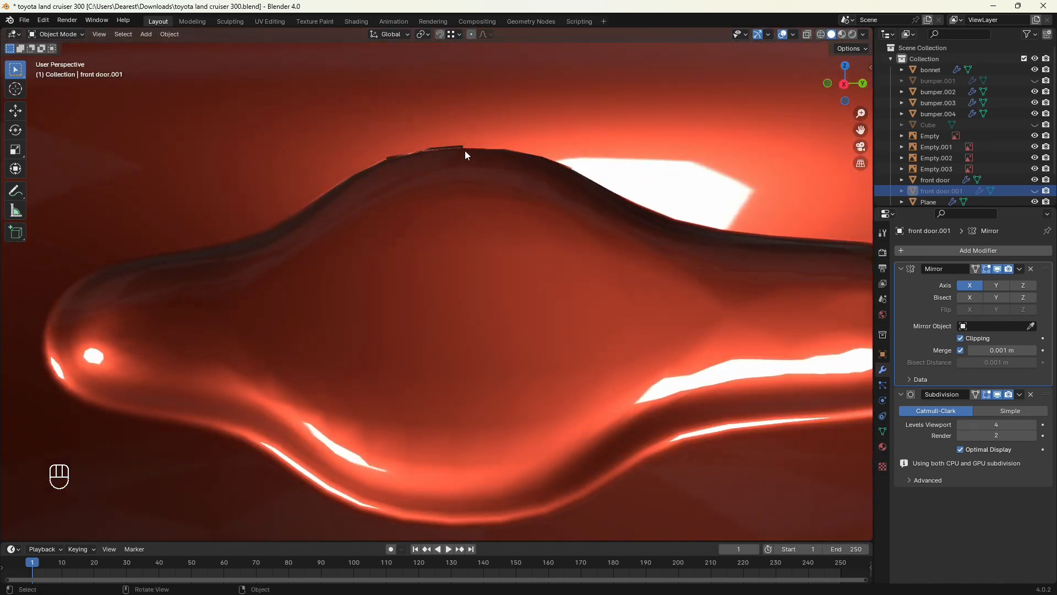
pyautogui.keyDown('shift'); pyautogui.moveTo(496, 159); pyautogui.dragTo(431, 223, button='middle'); pyautogui.keyUp('shift')
pyautogui.scroll(-3, 433, 234)
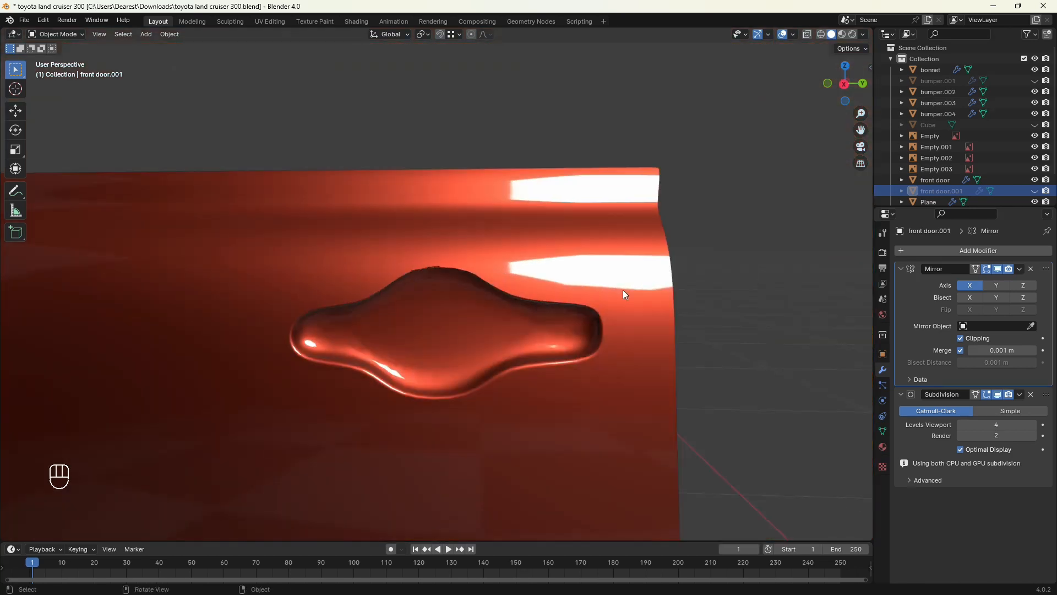
pyautogui.moveTo(623, 293); pyautogui.dragTo(627, 310, button='middle')
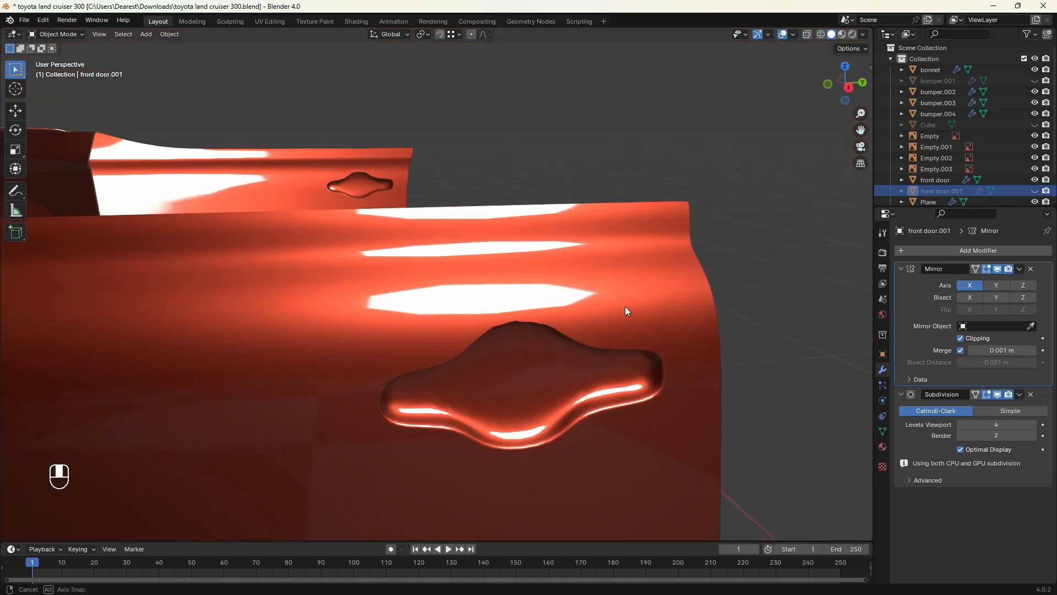
pyautogui.scroll(2, 610, 320)
pyautogui.moveTo(646, 357); pyautogui.dragTo(567, 342, button='middle')
# Step: In the front door's mesh, lower the two inner-loop vertices at the top of the handle recess by about 0.0106 m along global Z
pyautogui.click(573, 337)
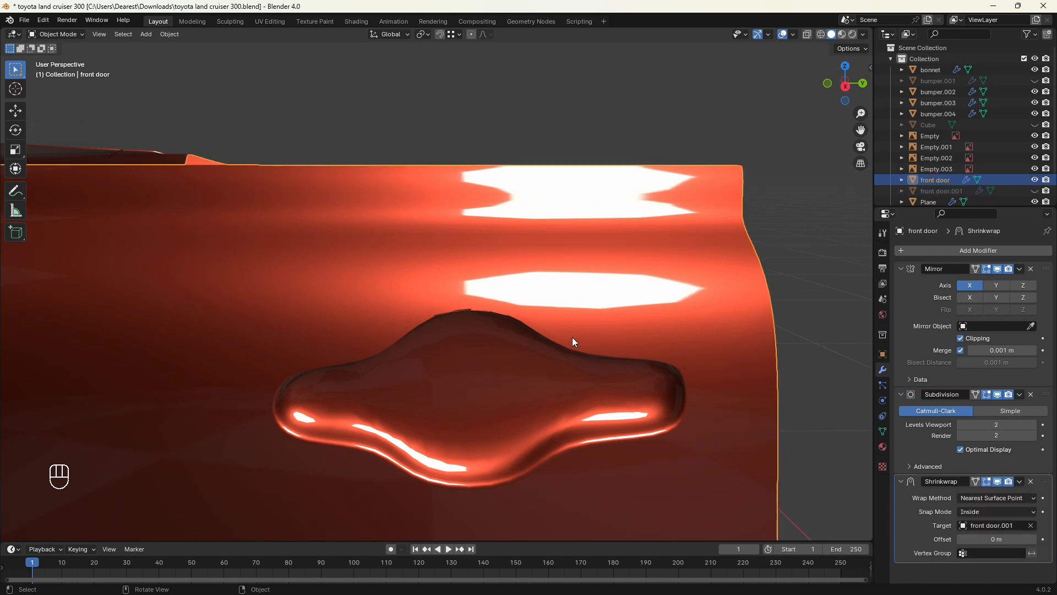
pyautogui.press('Tab')
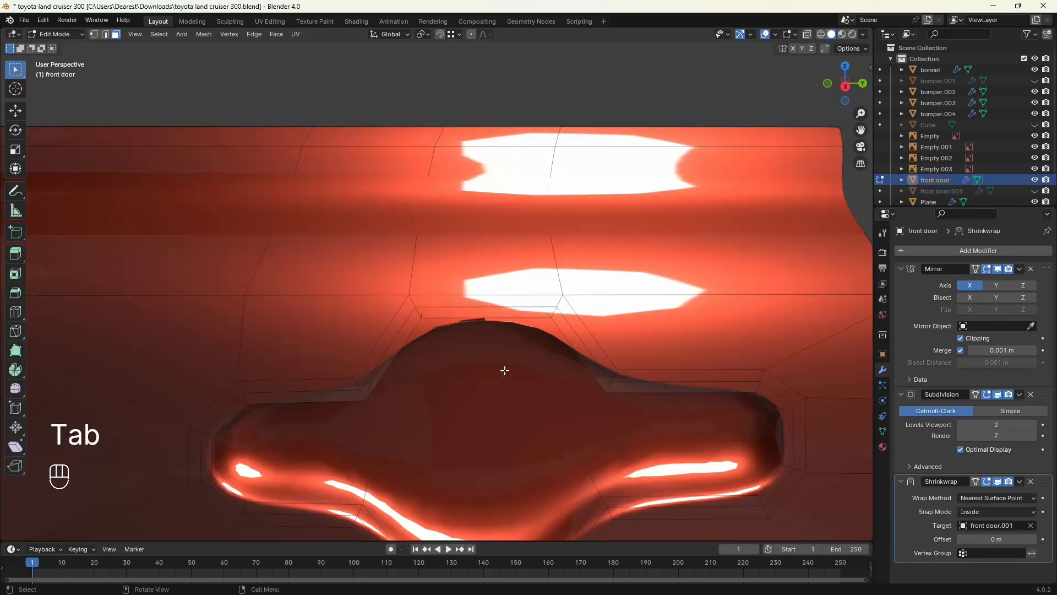
pyautogui.press('1')
pyautogui.moveTo(503, 373); pyautogui.dragTo(523, 380, button='middle')
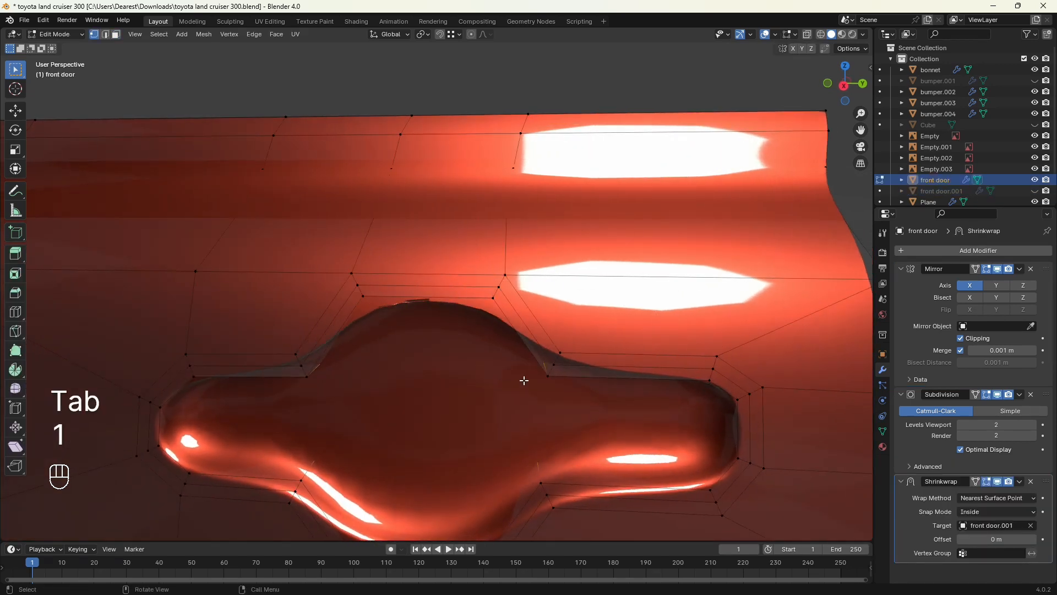
pyautogui.click(362, 296)
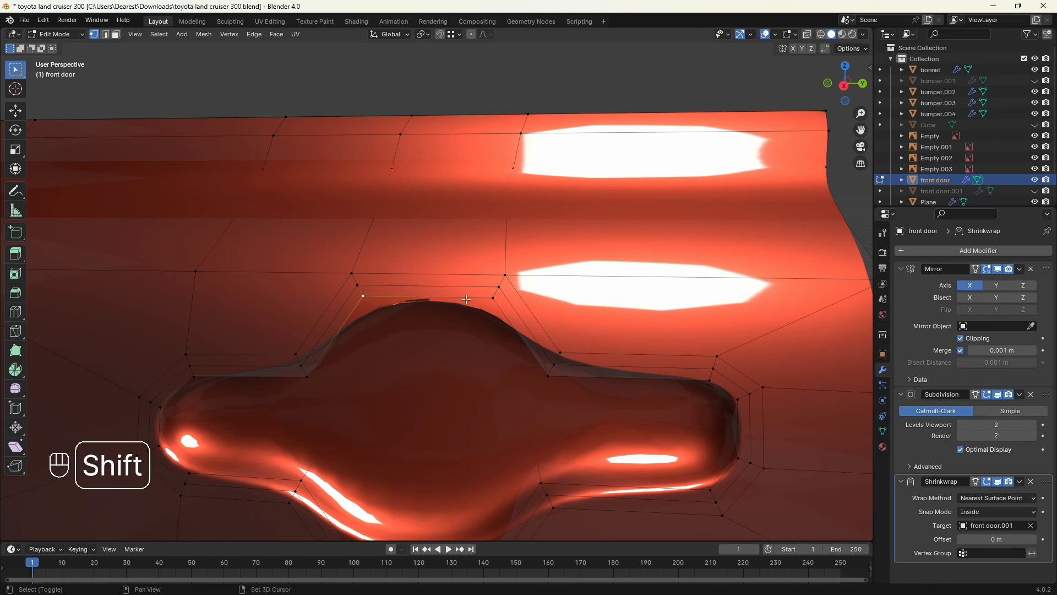
pyautogui.keyDown('shift'); pyautogui.click(491, 301); pyautogui.keyUp('shift')
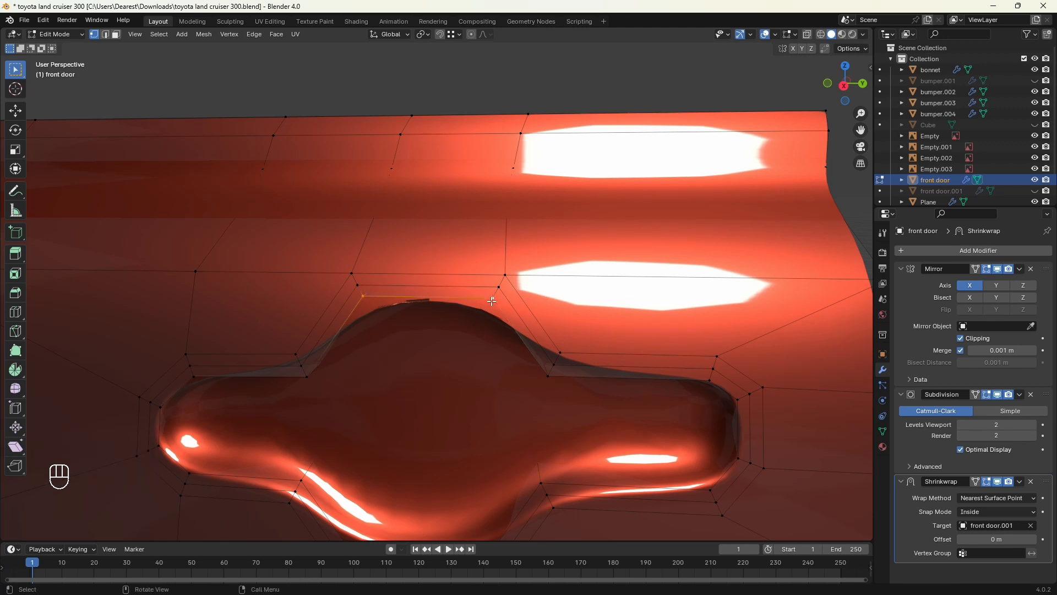
pyautogui.press('g')
pyautogui.middleClick(491, 302)
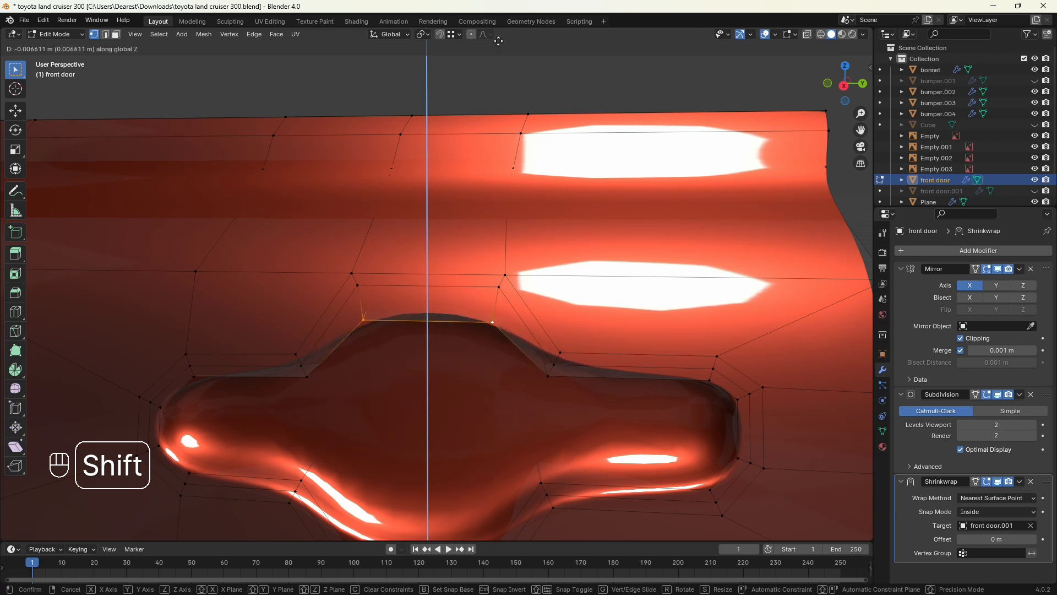
pyautogui.click(522, 180)
# Step: Lower the inner-loop vertex at the recess's upper rear corner by about 0.0028 m along global Z
pyautogui.moveTo(519, 193); pyautogui.dragTo(531, 270, button='middle')
pyautogui.scroll(-2, 491, 245)
pyautogui.scroll(2, 557, 292)
pyautogui.keyDown('shift'); pyautogui.moveTo(565, 330); pyautogui.dragTo(528, 207, button='middle'); pyautogui.keyUp('shift')
pyautogui.moveTo(544, 249); pyautogui.dragTo(537, 254, button='middle')
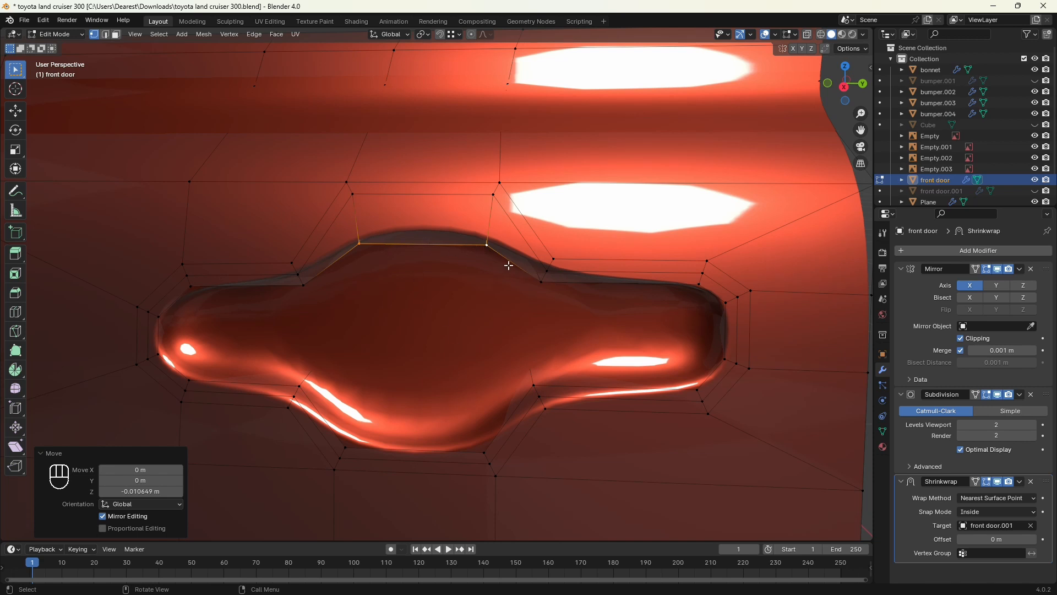
pyautogui.scroll(2, 507, 264)
pyautogui.keyDown('shift'); pyautogui.moveTo(531, 276); pyautogui.dragTo(485, 294, button='middle'); pyautogui.keyUp('shift')
pyautogui.click(450, 294)
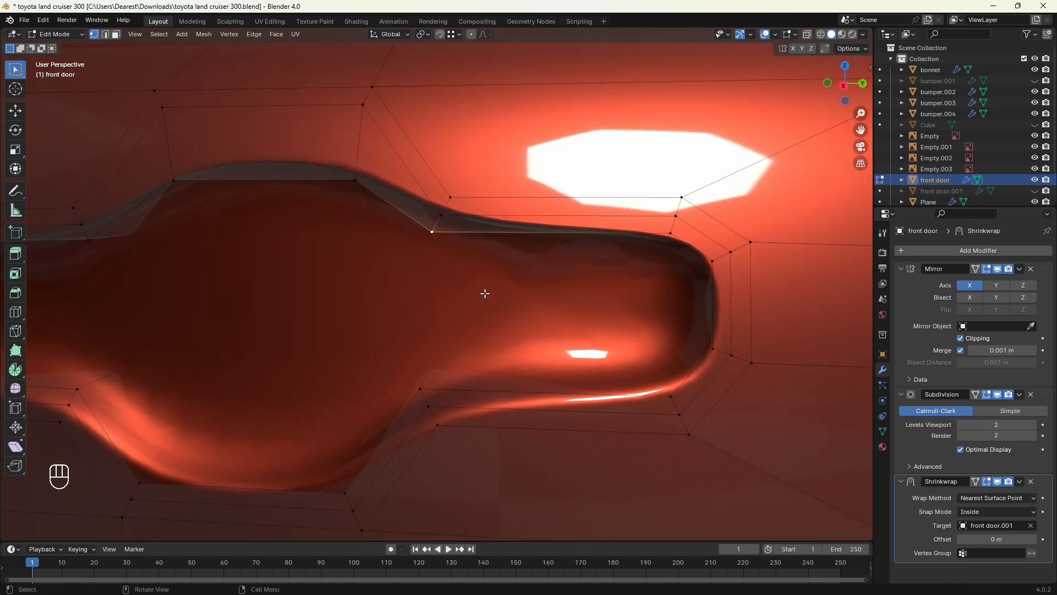
pyautogui.click(665, 242)
pyautogui.press('g')
pyautogui.press('z')
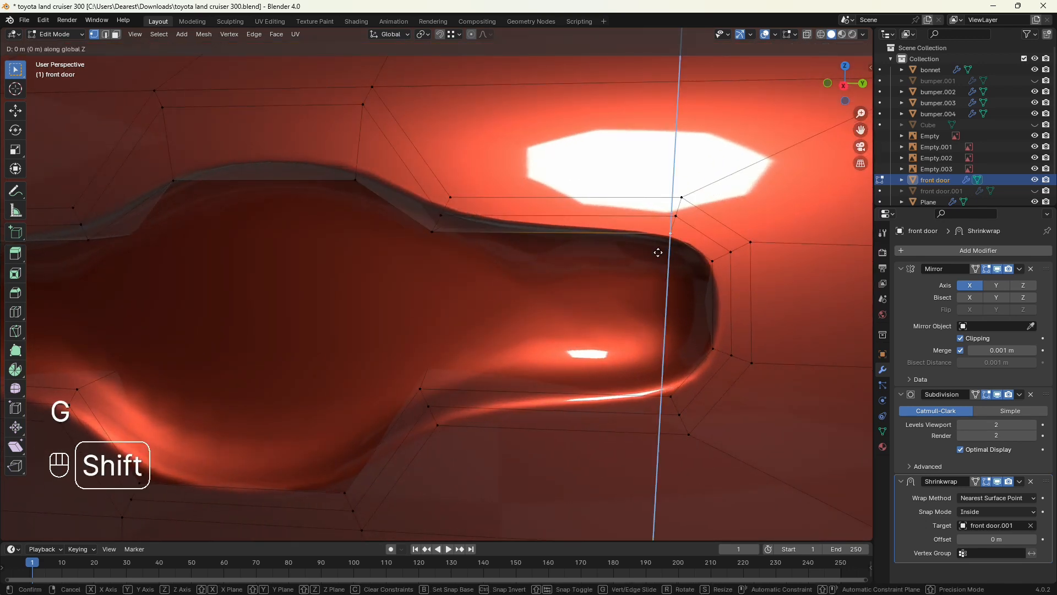
pyautogui.click(628, 412)
# Step: Return the front door to Object Mode and check the reshaped handle recess on the smoothed surface
pyautogui.scroll(-3, 689, 314)
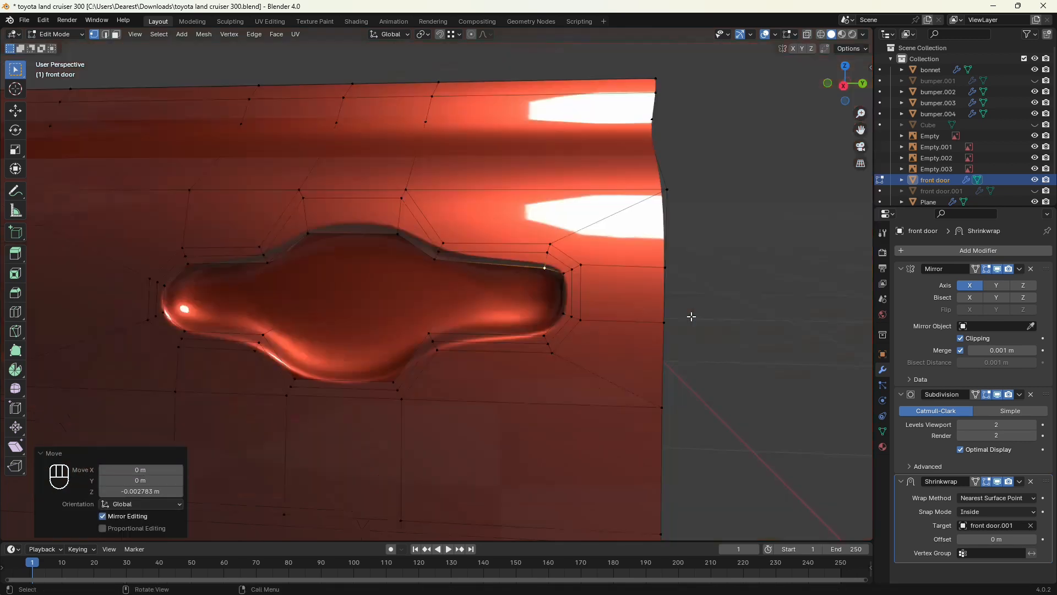
pyautogui.moveTo(499, 338)
pyautogui.mouseDown(button='middle')
pyautogui.moveTo(533, 350)
pyautogui.moveTo(551, 330)
pyautogui.moveTo(509, 329)
pyautogui.moveTo(507, 302)
pyautogui.moveTo(486, 299)
pyautogui.moveTo(499, 322)
pyautogui.mouseUp(button='middle')
pyautogui.scroll(-3, 533, 350)
pyautogui.press('Tab')
pyautogui.scroll(2, 500, 323)
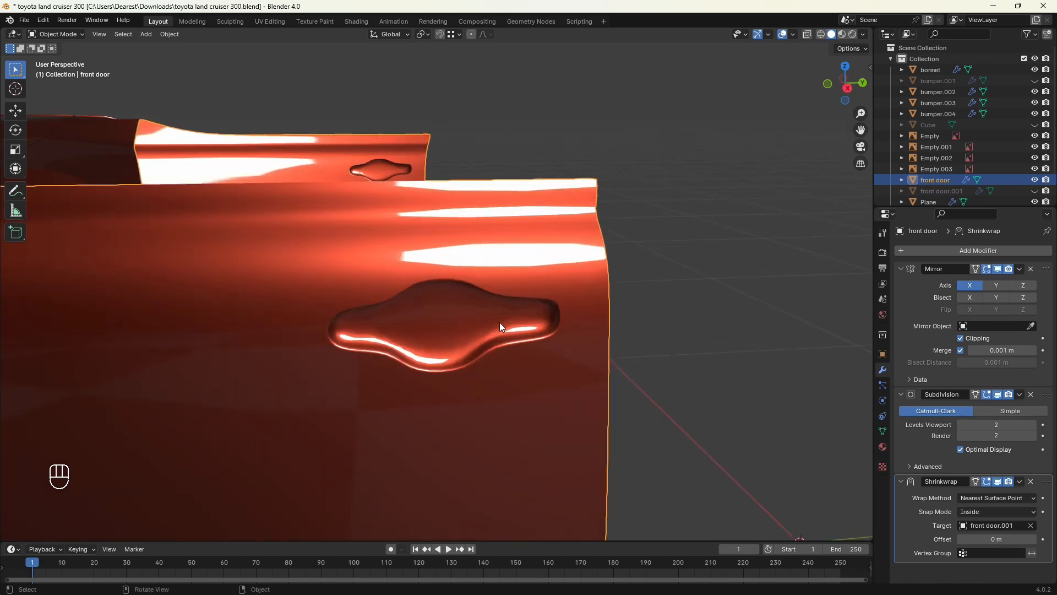
# Step: Put the front door in Edit Mode with edge selection and turn the Outliner area into an Image Editor
pyautogui.press('Tab')
pyautogui.scroll(2, 499, 325)
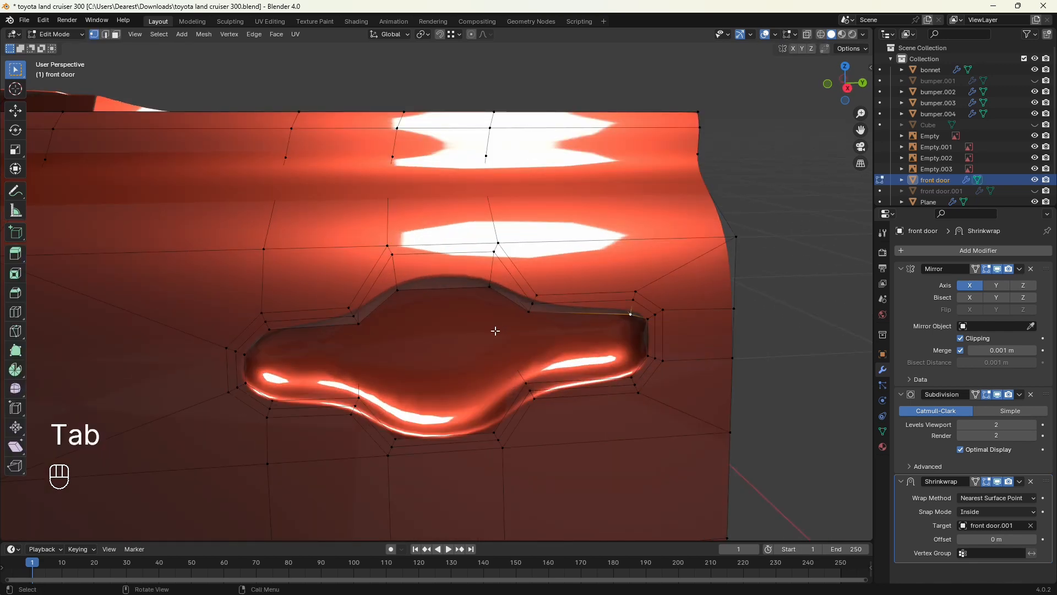
pyautogui.press('2')
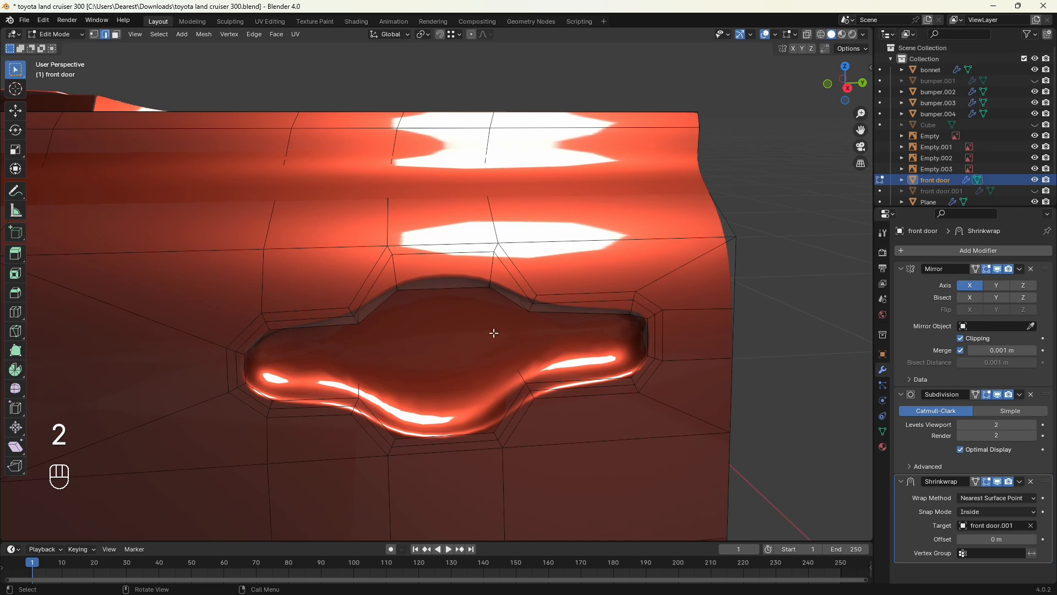
pyautogui.click(888, 34)
pyautogui.click(561, 74)
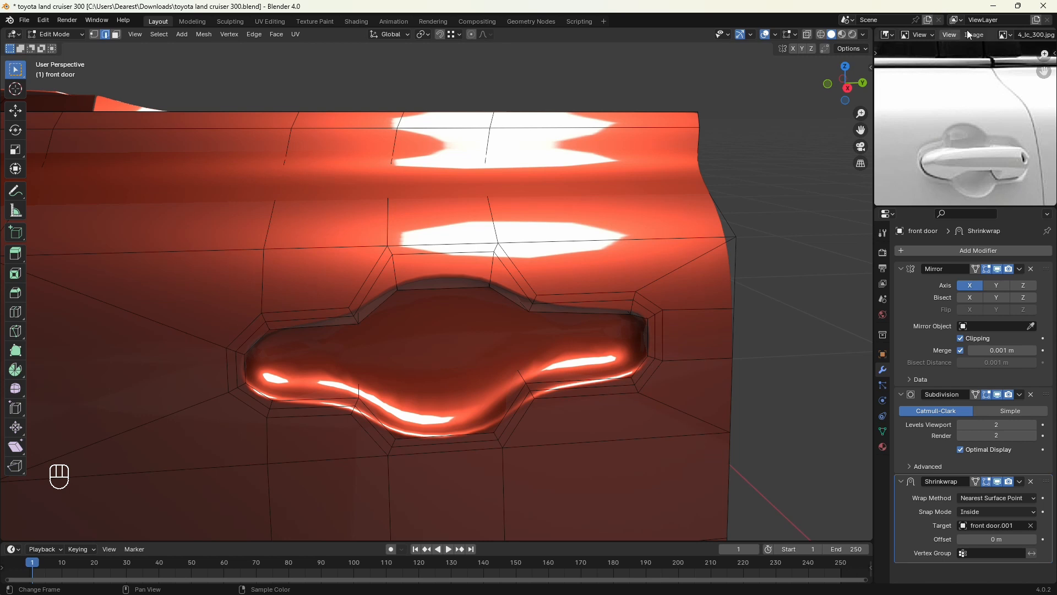
# Step: Open the reference image door handle.png in the Image Editor and frame the photo of the handle and its recess
pyautogui.click(969, 35)
pyautogui.click(924, 59)
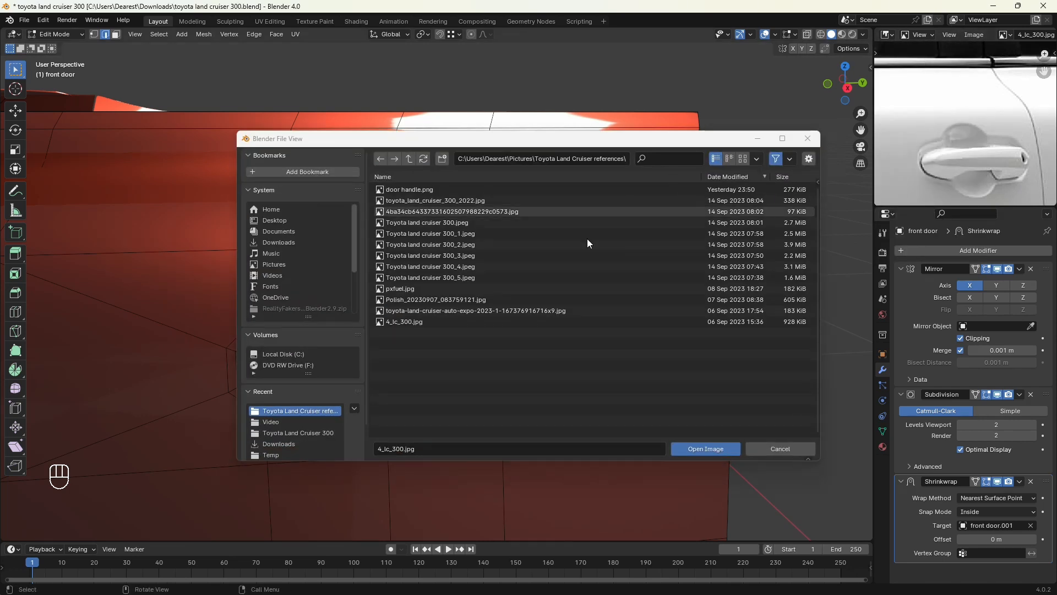
pyautogui.doubleClick(408, 188)
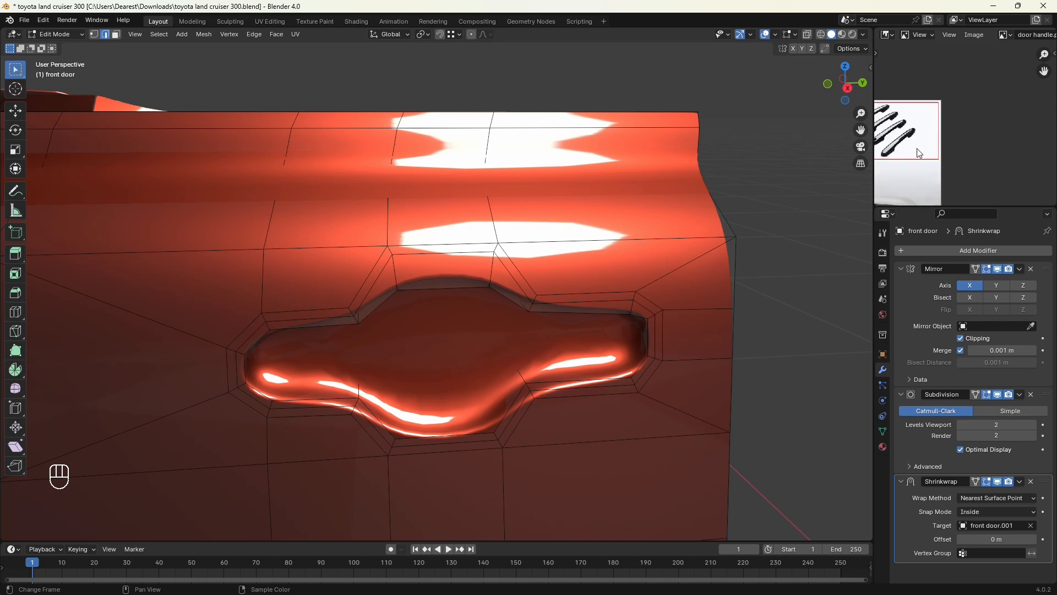
pyautogui.moveTo(917, 148); pyautogui.dragTo(1028, 99, button='middle')
pyautogui.scroll(1, 968, 147)
pyautogui.moveTo(967, 148); pyautogui.dragTo(991, 114, button='middle')
pyautogui.scroll(-1, 1002, 114)
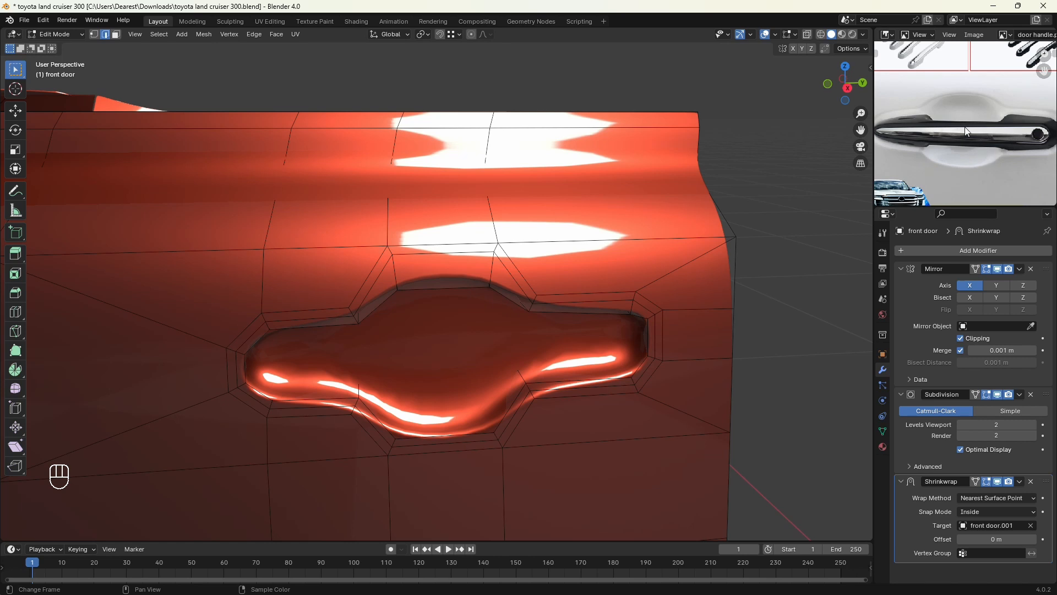
# Step: Compare the smoothed handle recess in Object Mode with the reference photo, ending back in the door's Edit Mode
pyautogui.scroll(-4, 529, 292)
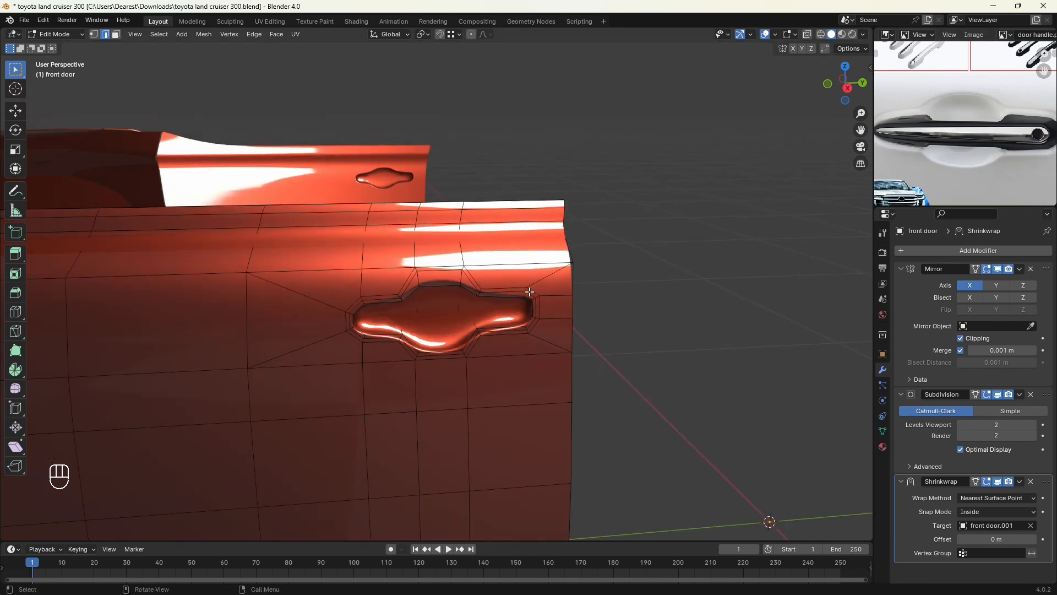
pyautogui.press('Tab')
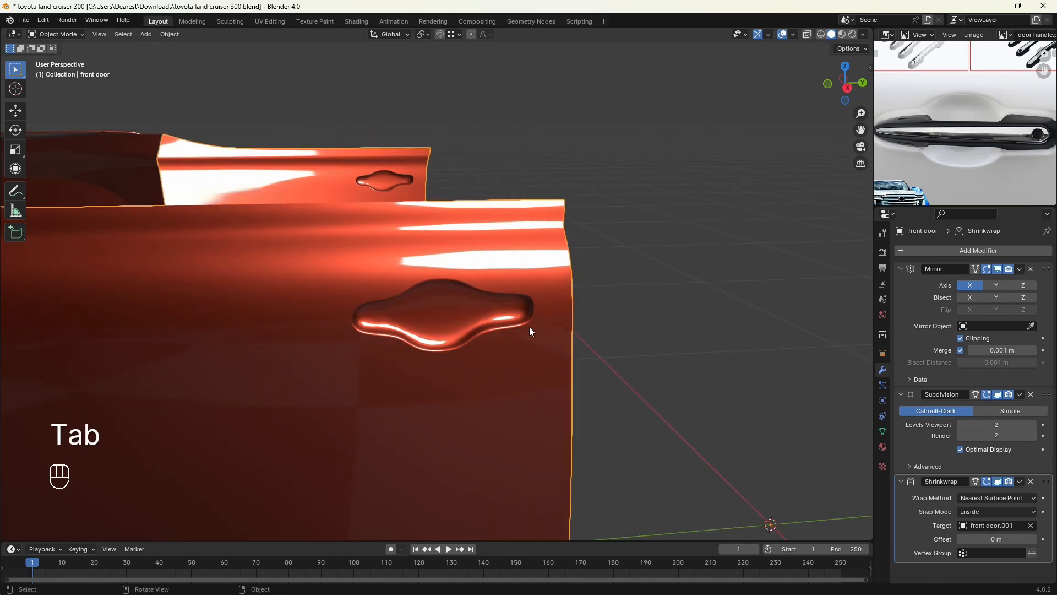
pyautogui.moveTo(531, 331); pyautogui.dragTo(531, 332, button='middle')
pyautogui.press('Tab')
pyautogui.scroll(3, 562, 334)
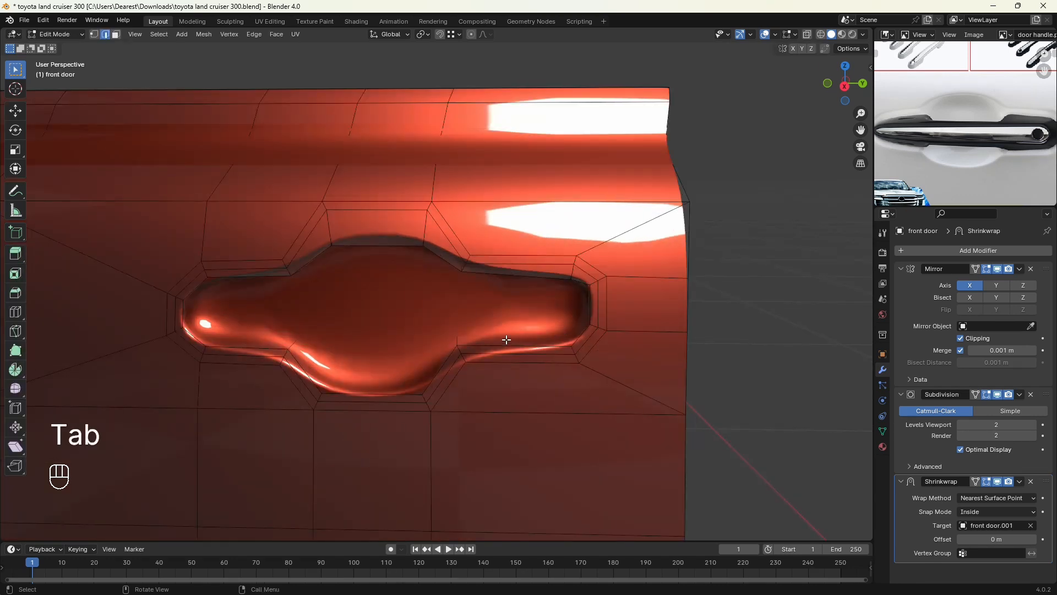
# Step: In wireframe, connect the upper and lower inner vertices where the recess's front arm meets its wide middle
pyautogui.keyDown('shift'); pyautogui.moveTo(536, 314); pyautogui.dragTo(630, 299, button='middle'); pyautogui.keyUp('shift')
pyautogui.scroll(1, 619, 304)
pyautogui.moveTo(563, 328); pyautogui.dragTo(554, 333, button='middle')
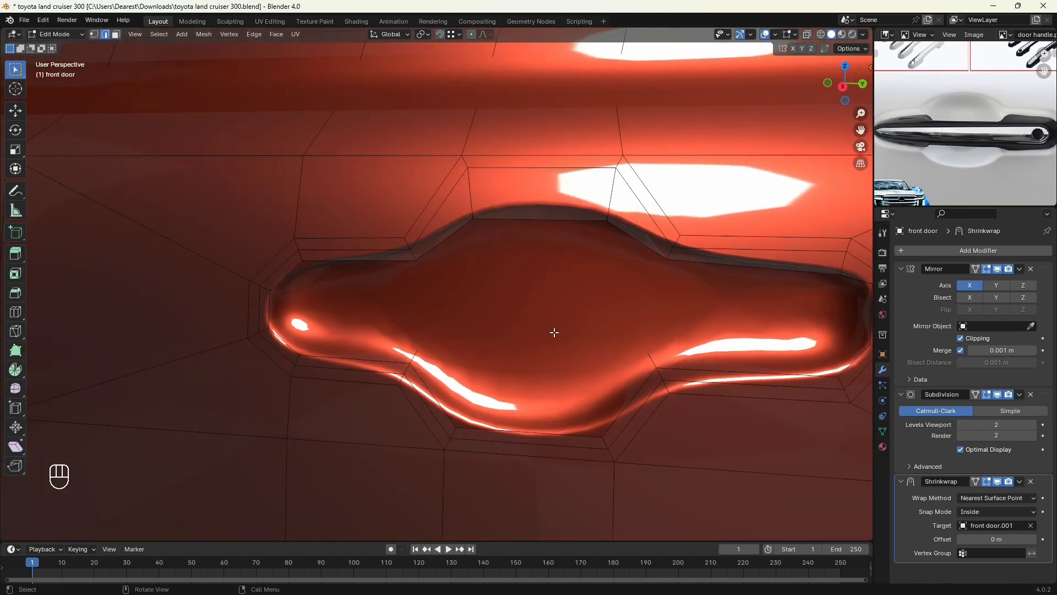
pyautogui.moveTo(476, 305); pyautogui.dragTo(467, 299, button='middle')
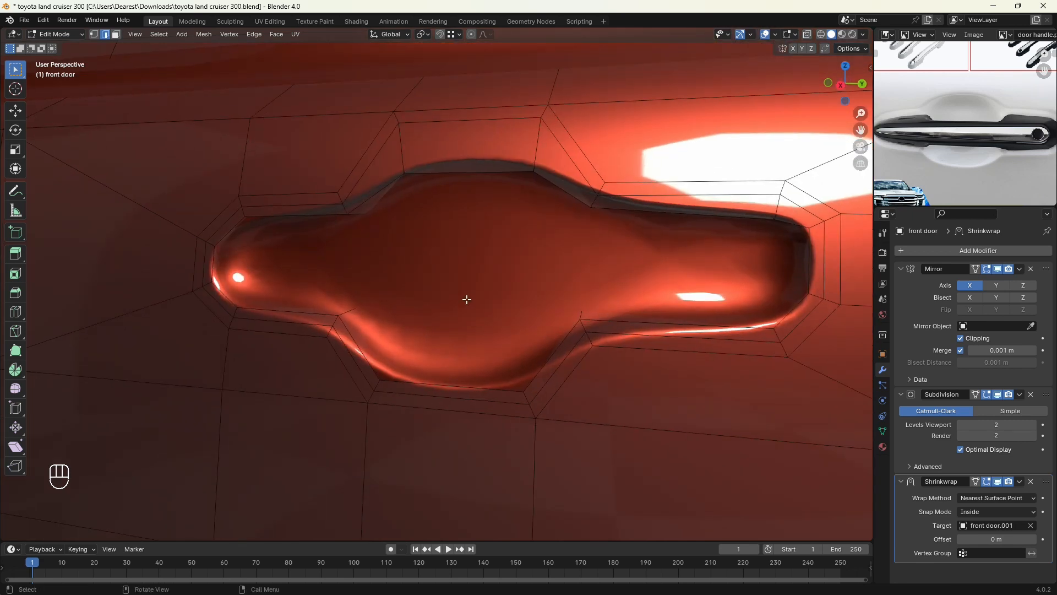
pyautogui.hotkey('shift', 'z')
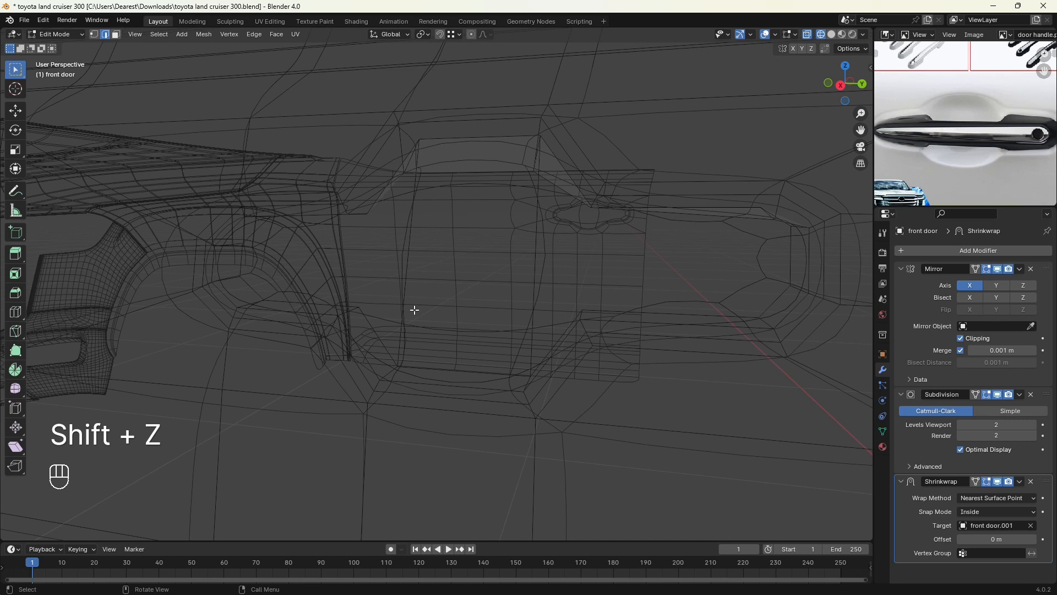
pyautogui.press('1')
pyautogui.click(336, 182)
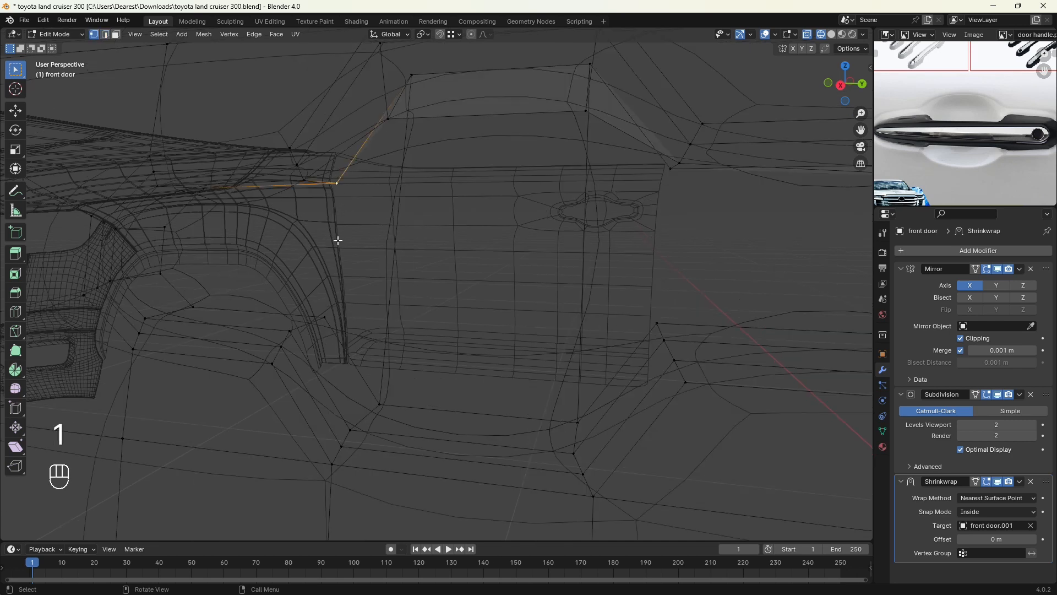
pyautogui.hotkey('shift', 'z')
pyautogui.hotkey('shift', 'z')
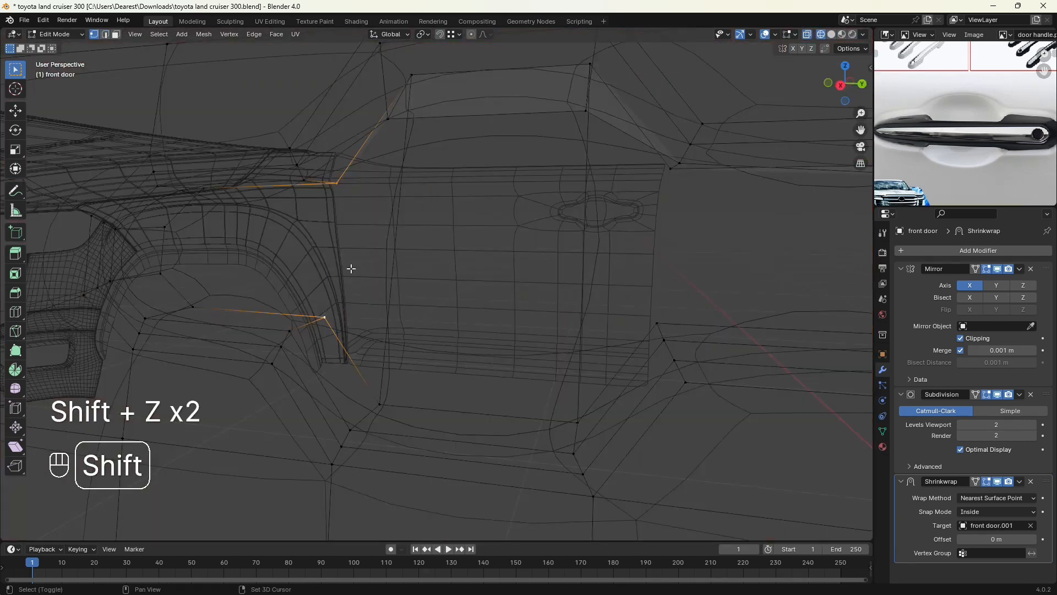
pyautogui.press('j')
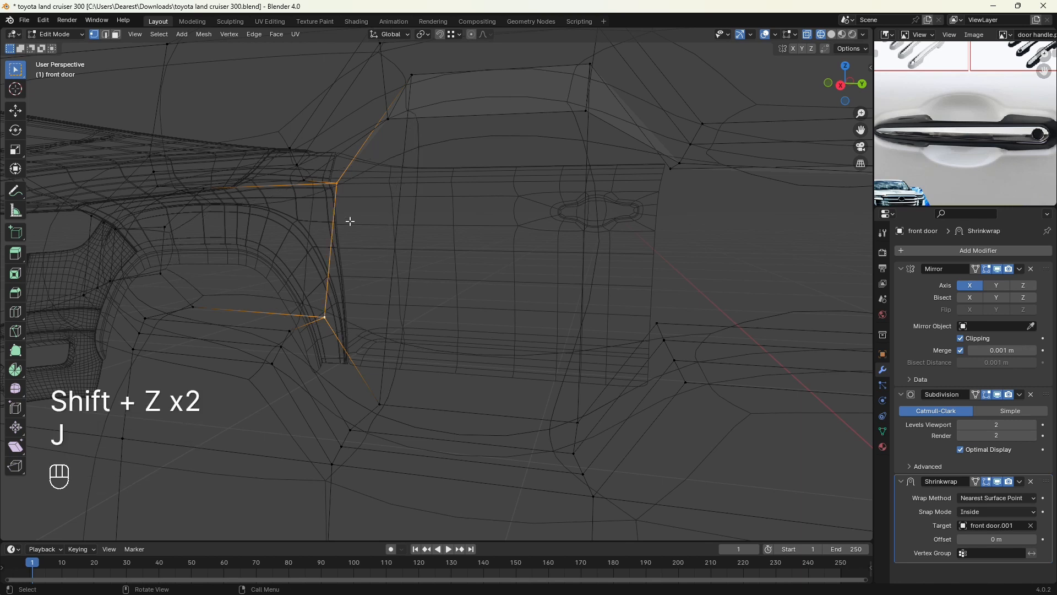
# Step: Connect the upper and lower inner vertices where the recess's rear arm meets its middle, and restore solid shading
pyautogui.click(652, 319)
pyautogui.moveTo(642, 325); pyautogui.dragTo(662, 330, button='middle')
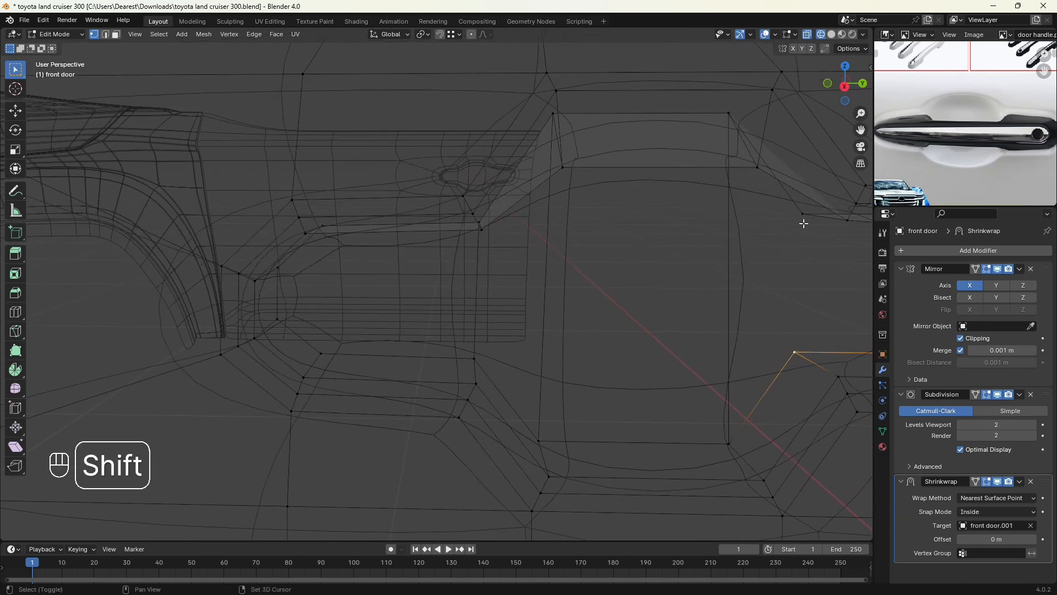
pyautogui.keyDown('shift'); pyautogui.click(804, 224); pyautogui.keyUp('shift')
pyautogui.press('j')
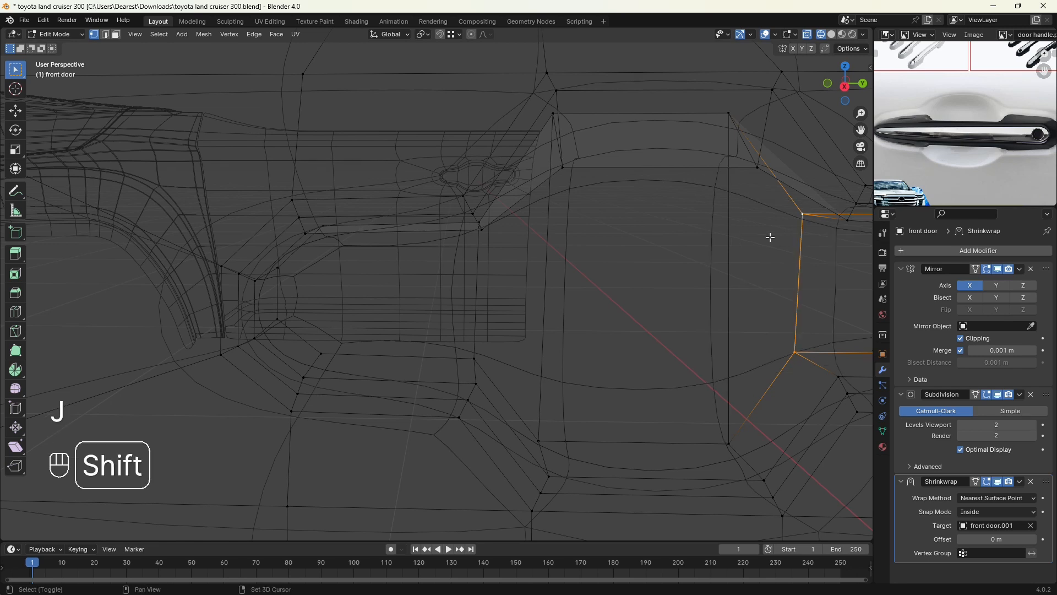
pyautogui.hotkey('shift', 'z')
pyautogui.moveTo(755, 243)
pyautogui.mouseDown(button='middle')
pyautogui.moveTo(718, 266)
pyautogui.moveTo(751, 276)
pyautogui.moveTo(716, 264)
pyautogui.mouseUp(button='middle')
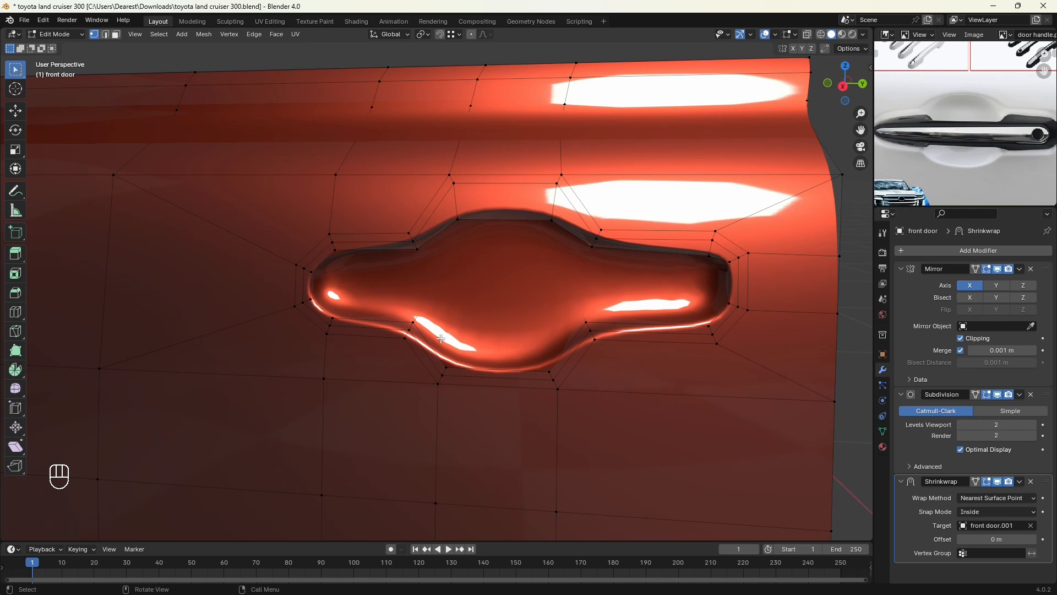
# Step: Bevel the two edge loops crossing the recess between its middle and arms, with a width of 0.00207 m and 2 segments
pyautogui.press('2')
pyautogui.scroll(2, 441, 338)
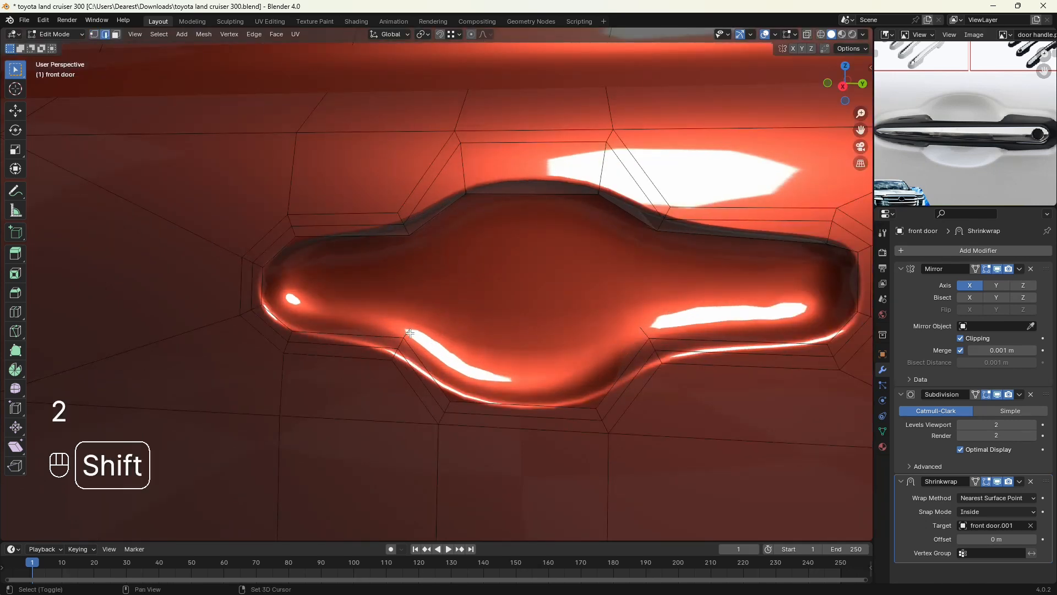
pyautogui.hotkey('shift', 'z')
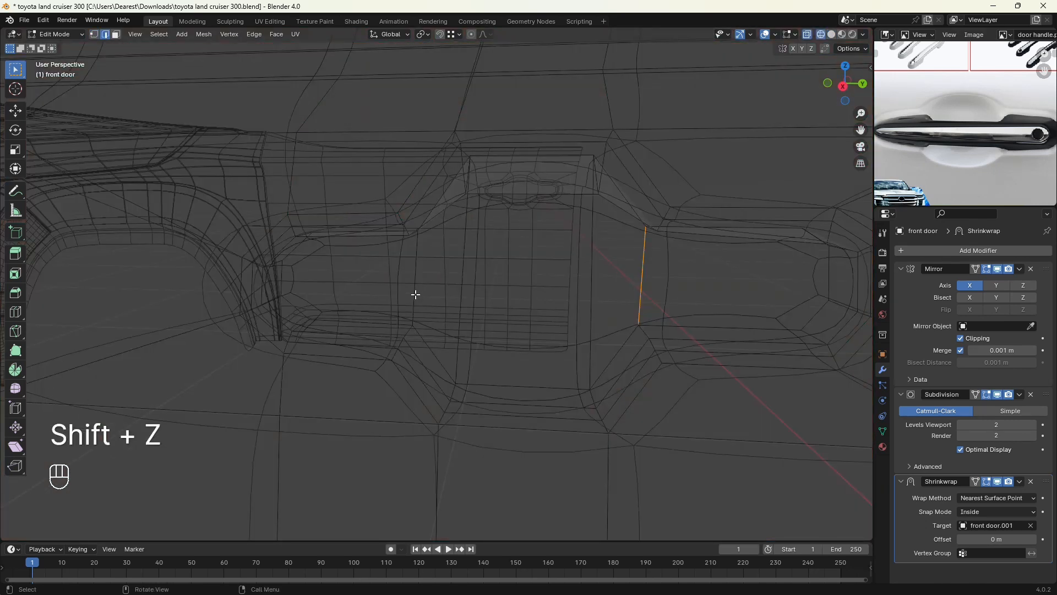
pyautogui.keyDown('alt'); pyautogui.click(415, 294); pyautogui.keyUp('alt')
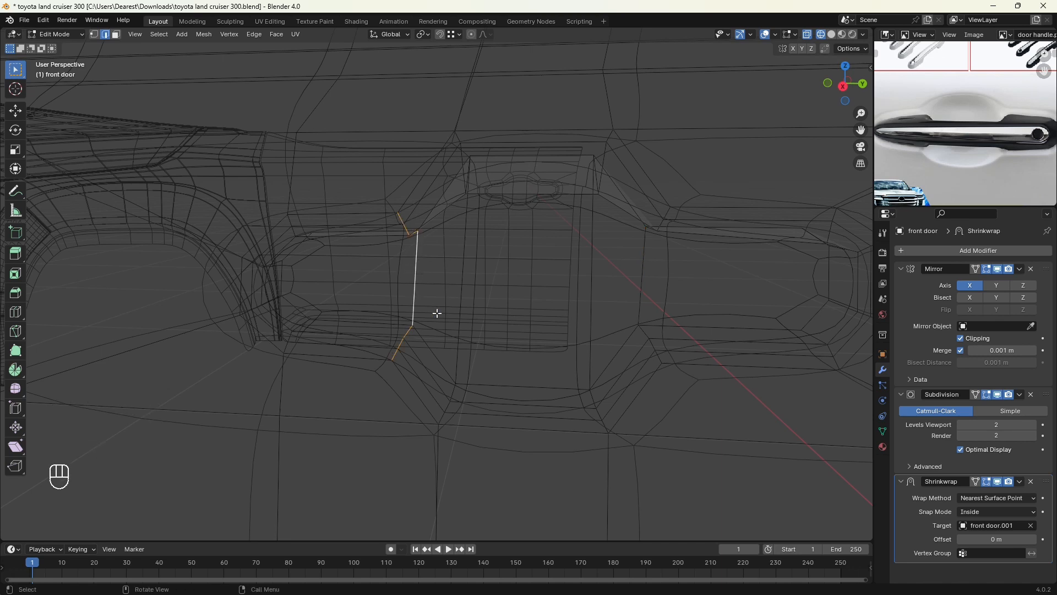
pyautogui.moveTo(437, 314); pyautogui.dragTo(607, 325, button='middle')
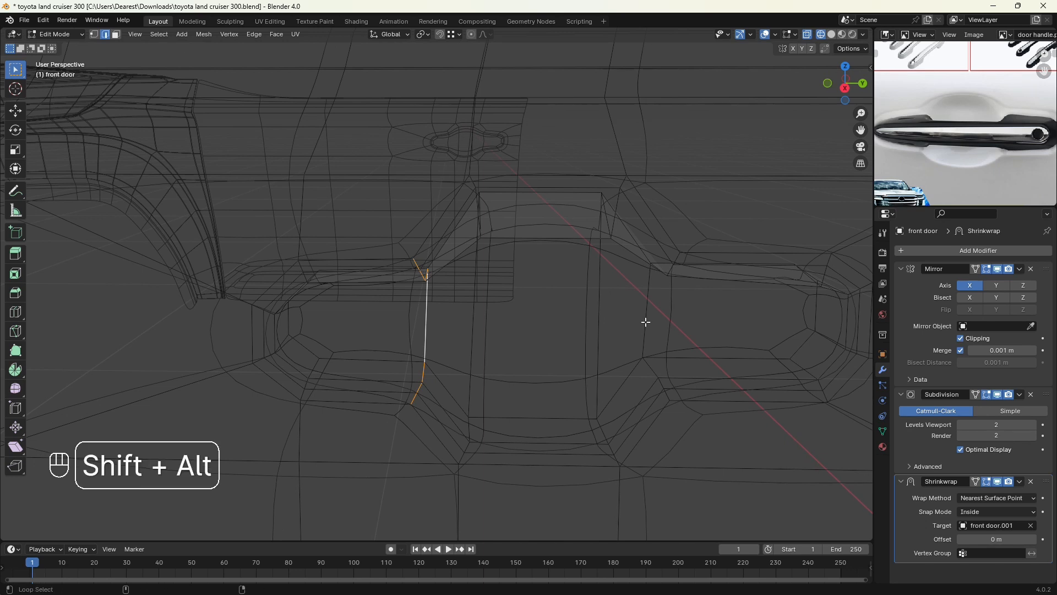
pyautogui.keyDown('alt'); pyautogui.keyDown('shift'); pyautogui.click(646, 322); pyautogui.keyUp('shift'); pyautogui.keyUp('alt')
pyautogui.moveTo(619, 368); pyautogui.dragTo(609, 365, button='middle')
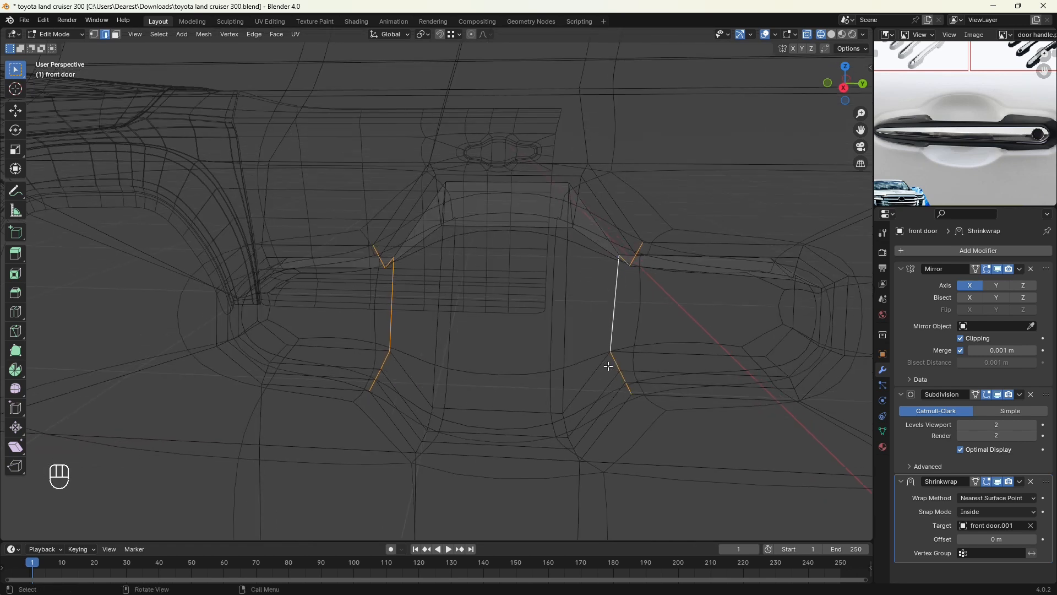
pyautogui.hotkey('shift', 'z')
pyautogui.hotkey('ctrl', 'b')
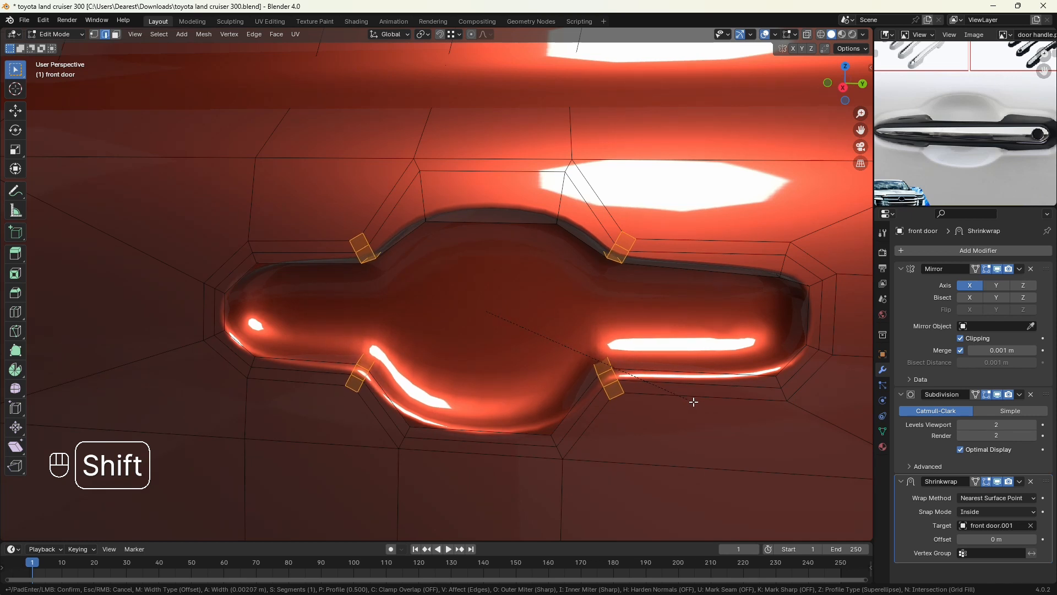
pyautogui.scroll(1, 693, 402)
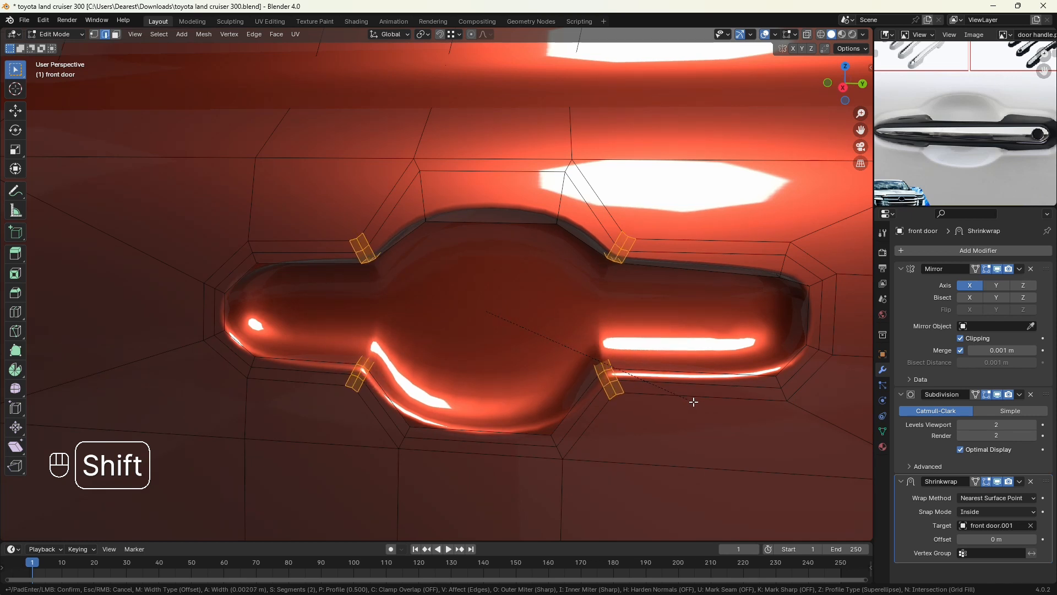
pyautogui.click(693, 402)
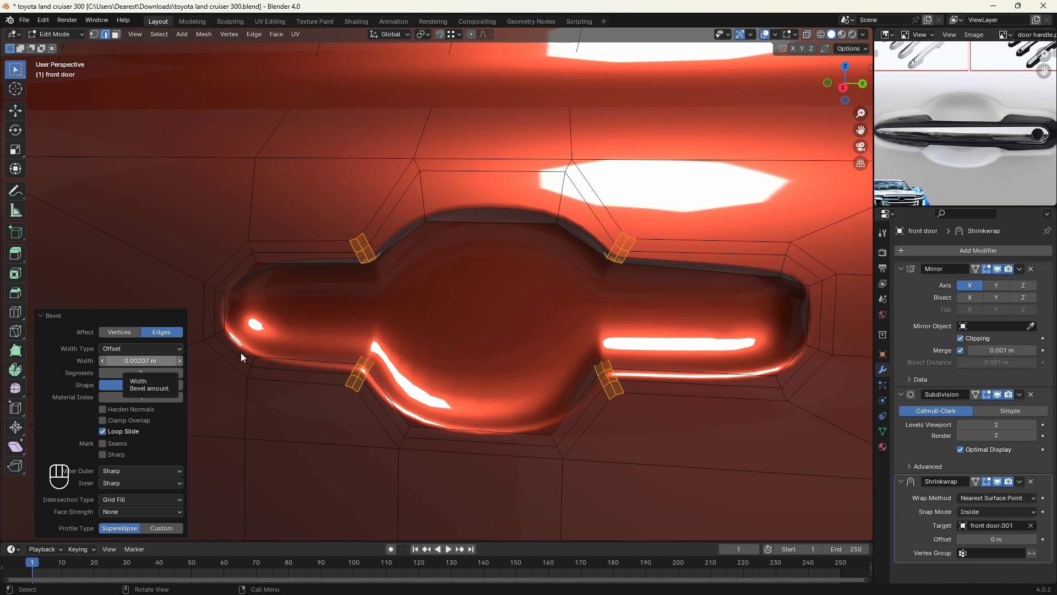
# Step: Examine the bevelled handle recess in Object Mode from several angles and compare its shape with the reference photo
pyautogui.scroll(-3, 573, 299)
pyautogui.press('Tab')
pyautogui.moveTo(574, 300)
pyautogui.mouseDown(button='middle')
pyautogui.moveTo(557, 315)
pyautogui.moveTo(601, 326)
pyautogui.moveTo(553, 304)
pyautogui.mouseUp(button='middle')
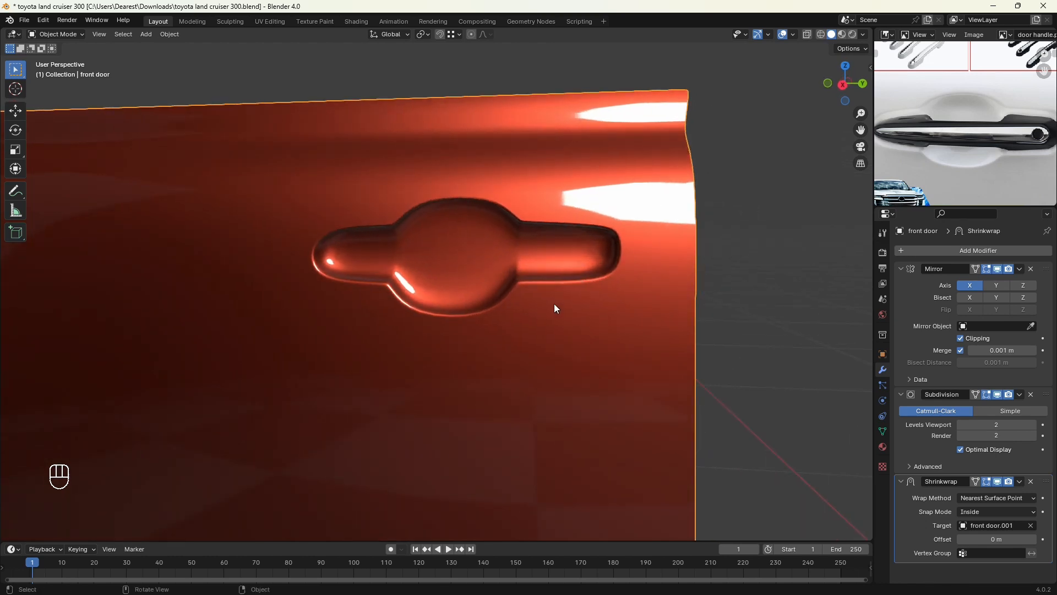
pyautogui.moveTo(479, 319); pyautogui.dragTo(547, 352, button='middle')
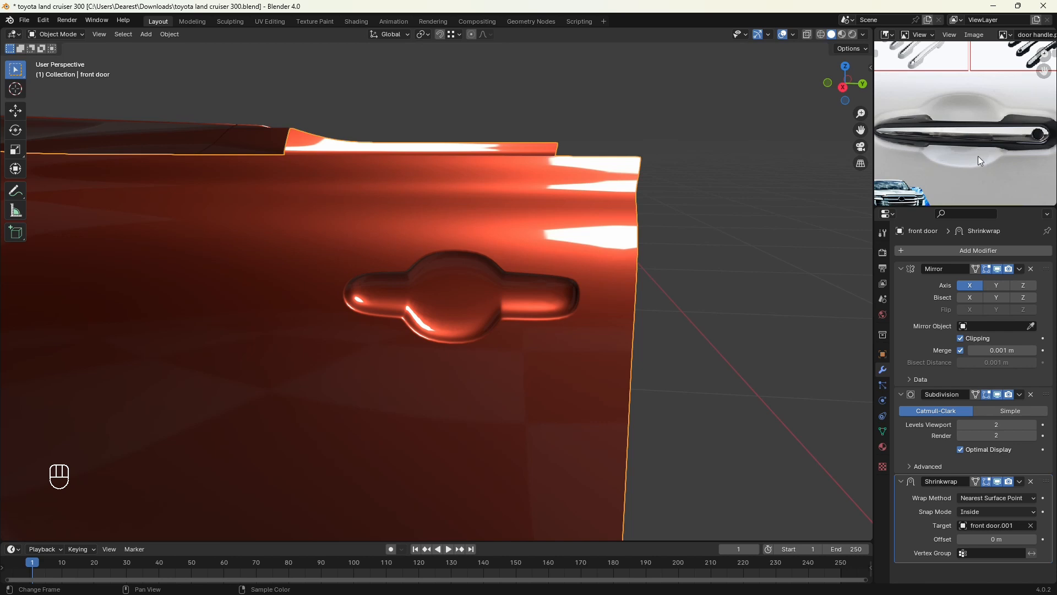
pyautogui.scroll(1, 522, 308)
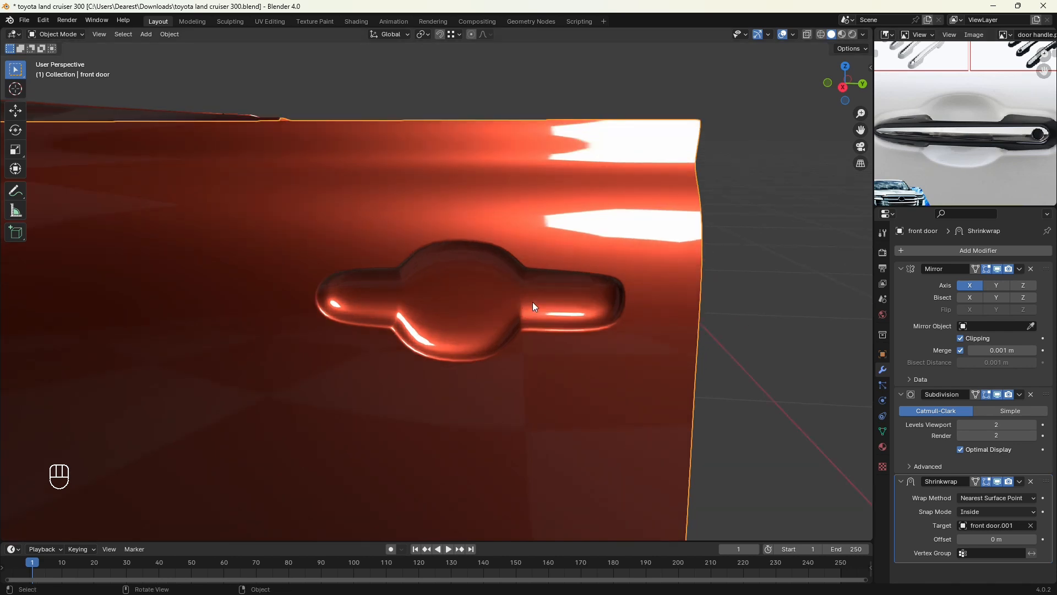
pyautogui.moveTo(533, 301); pyautogui.dragTo(543, 292, button='middle')
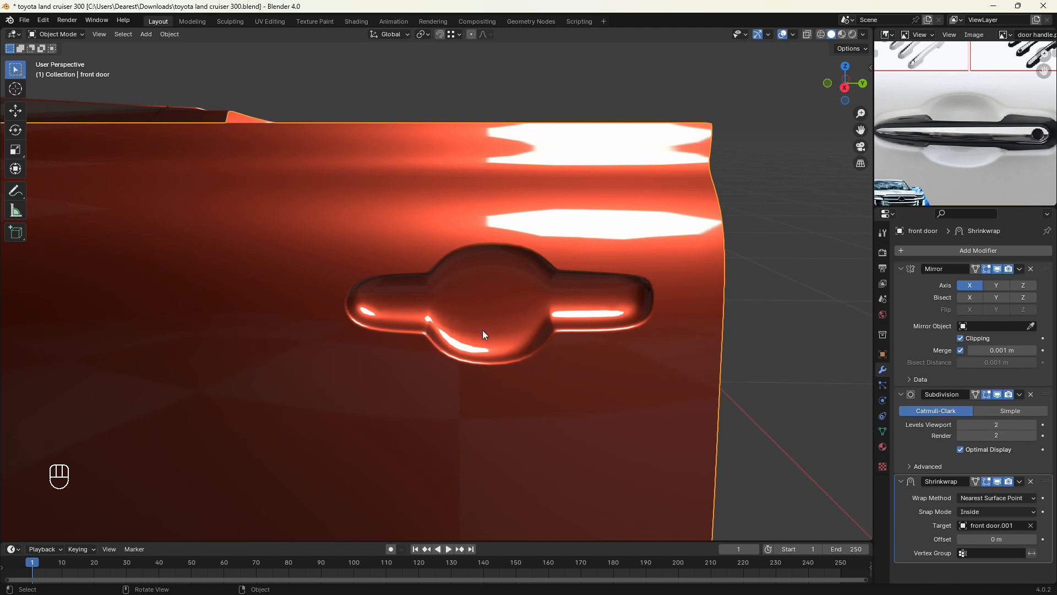
pyautogui.moveTo(532, 249)
pyautogui.mouseDown(button='middle')
pyautogui.moveTo(533, 266)
pyautogui.moveTo(518, 262)
pyautogui.mouseUp(button='middle')
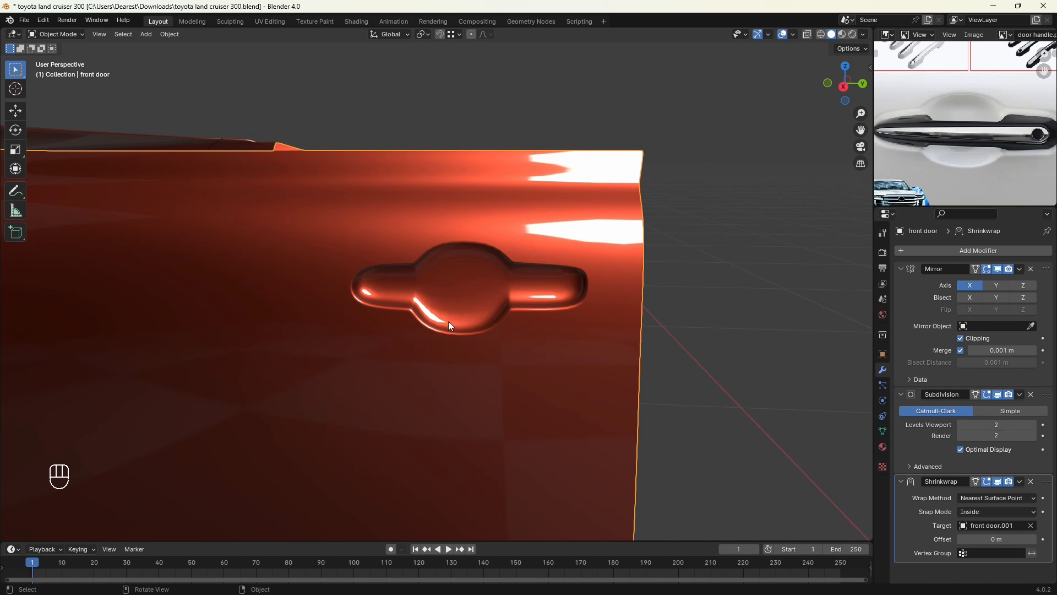
pyautogui.scroll(2, 1006, 113)
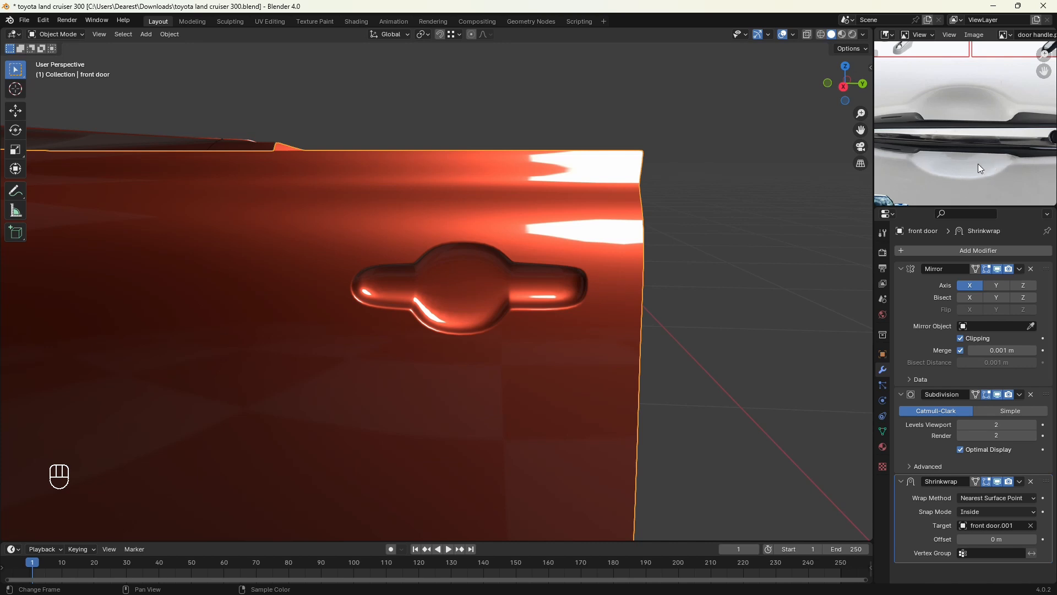
pyautogui.scroll(-1, 980, 142)
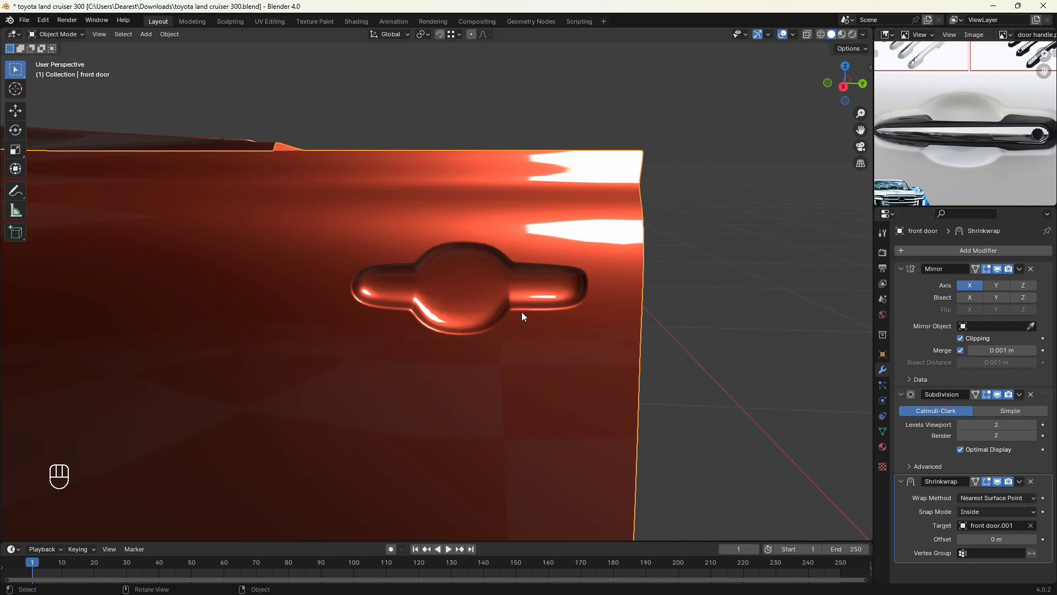
# Step: In the right side view, raise the two lower rim vertices of the recess's wide middle slightly along Z
pyautogui.press('Tab')
pyautogui.scroll(3, 521, 312)
pyautogui.keyDown('shift'); pyautogui.moveTo(604, 318); pyautogui.dragTo(558, 342, button='middle'); pyautogui.keyUp('shift')
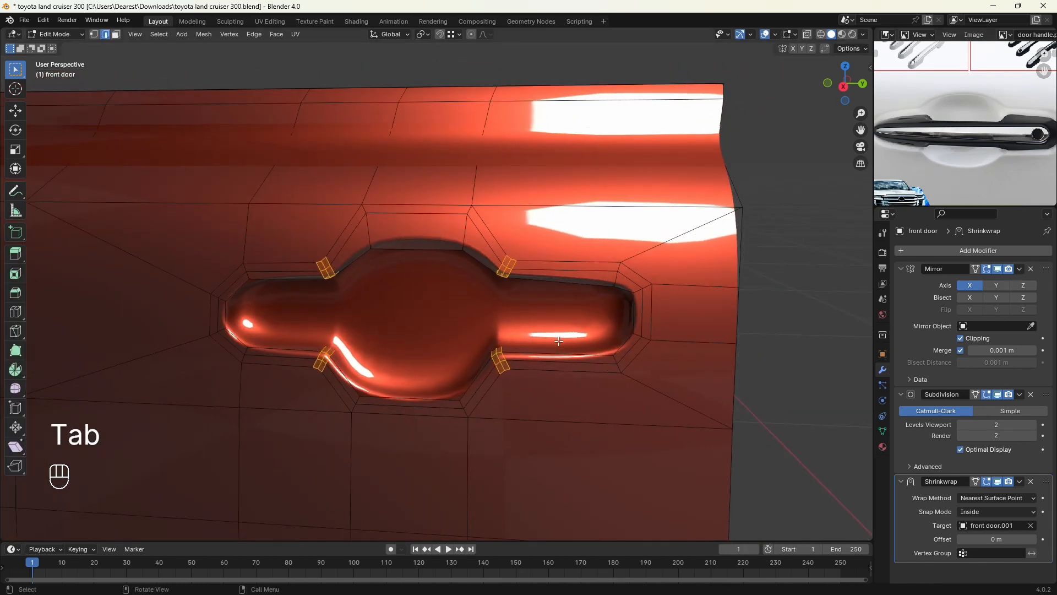
pyautogui.press('1')
pyautogui.scroll(2, 537, 365)
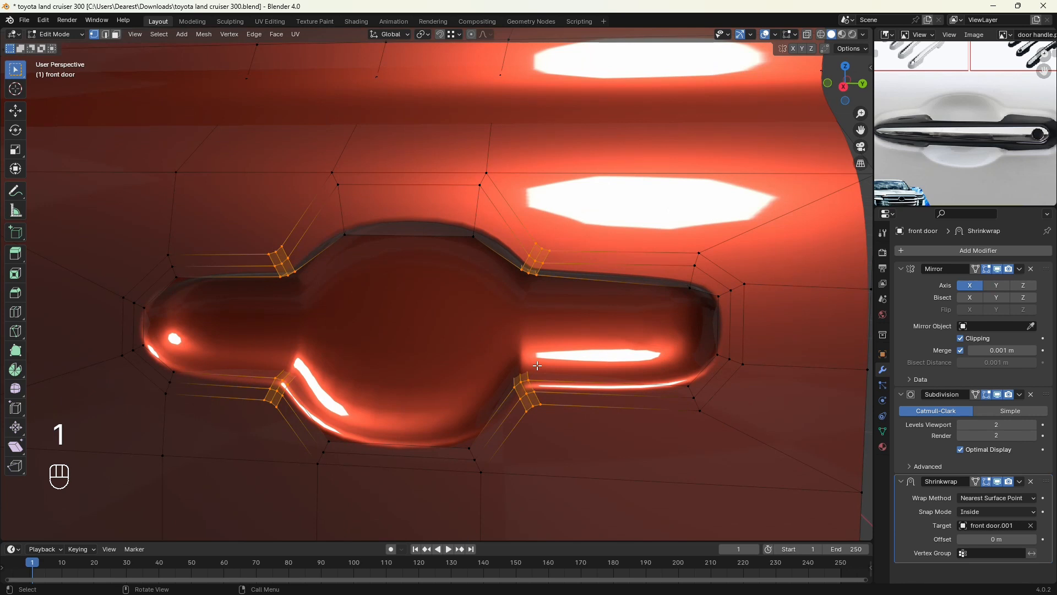
pyautogui.scroll(-4, 543, 352)
pyautogui.scroll(2, 553, 350)
pyautogui.keyDown('shift'); pyautogui.moveTo(575, 361); pyautogui.dragTo(590, 345, button='middle'); pyautogui.keyUp('shift')
pyautogui.scroll(2, 589, 345)
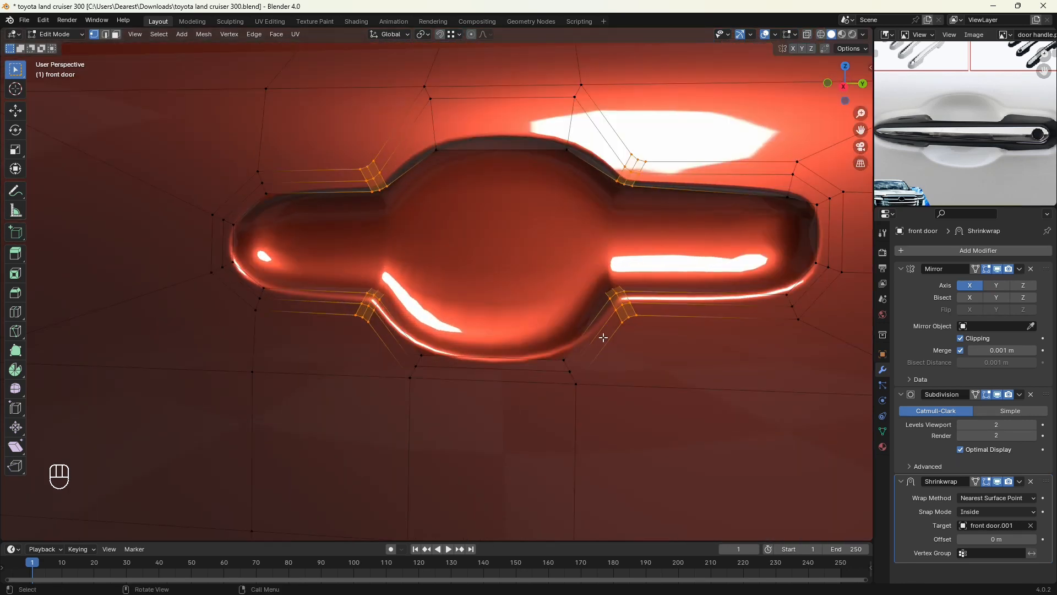
pyautogui.click(418, 354)
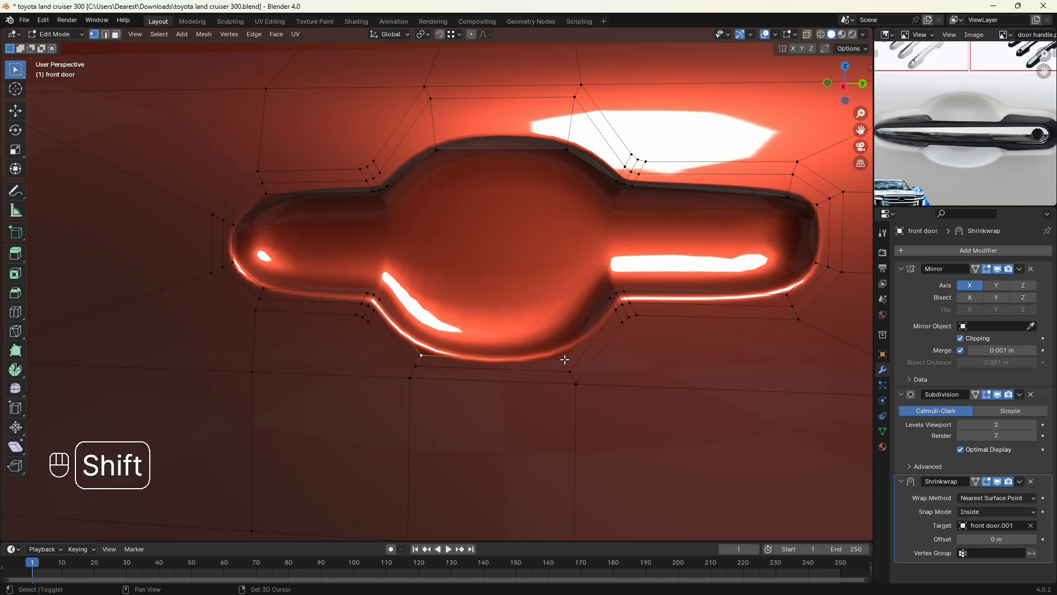
pyautogui.keyDown('shift'); pyautogui.click(565, 360); pyautogui.keyUp('shift')
pyautogui.scroll(-4, 549, 364)
pyautogui.keyDown('shift'); pyautogui.moveTo(561, 327); pyautogui.dragTo(568, 363, button='middle'); pyautogui.keyUp('shift')
pyautogui.moveTo(567, 362); pyautogui.dragTo(575, 363, button='middle')
pyautogui.scroll(1, 574, 363)
pyautogui.press('KP_3')
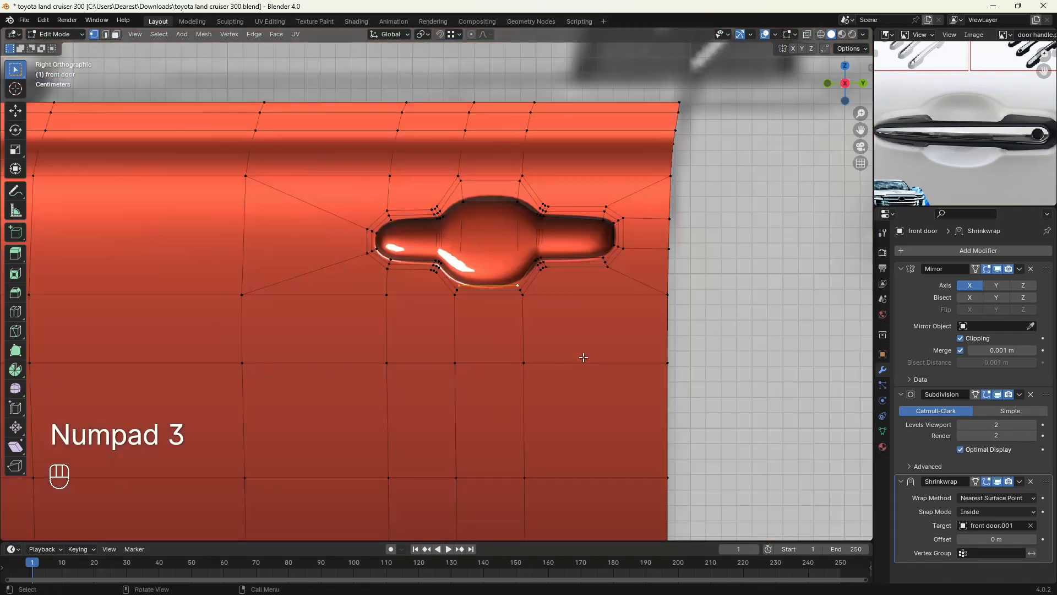
pyautogui.scroll(2, 583, 357)
pyautogui.keyDown('shift'); pyautogui.moveTo(620, 331); pyautogui.dragTo(568, 362, button='middle'); pyautogui.keyUp('shift')
pyautogui.scroll(2, 567, 364)
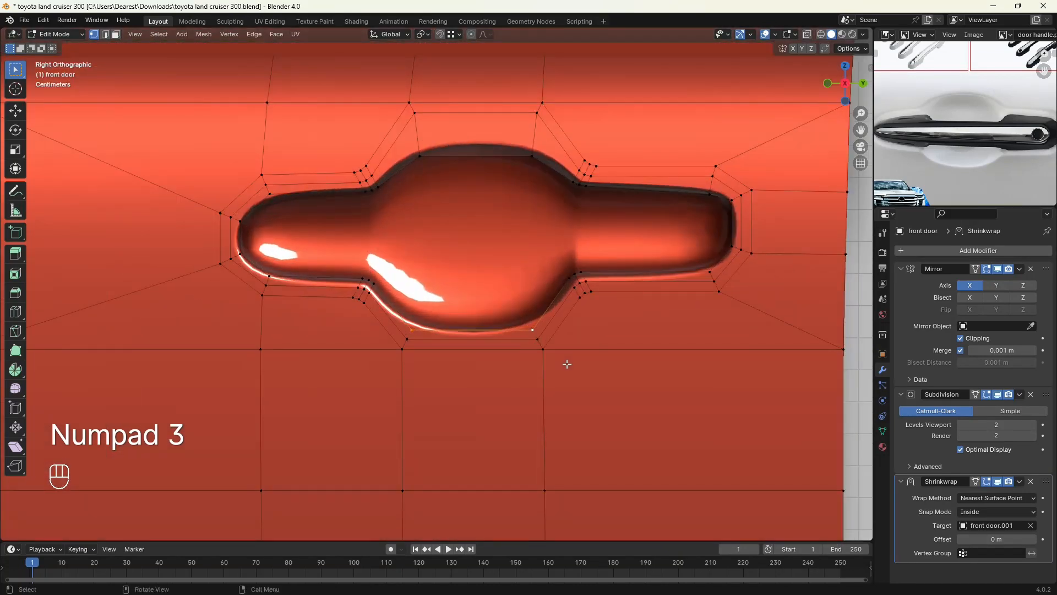
pyautogui.press('g')
pyautogui.middleClick(567, 361)
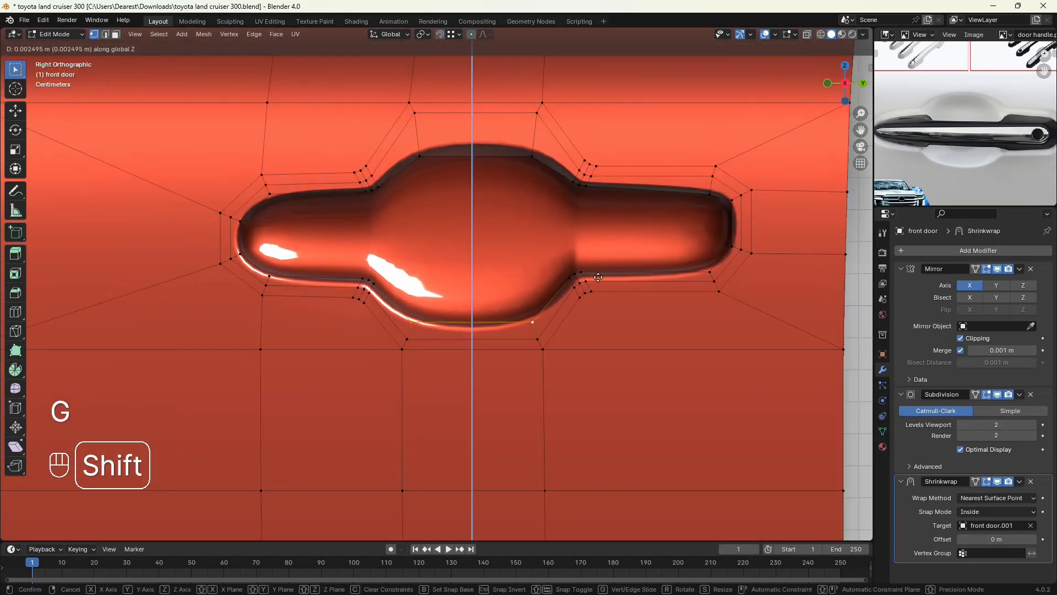
pyautogui.click(620, 237)
# Step: Lower the two upper rim vertices of the recess's wide middle by 0.0032 m along Z
pyautogui.keyDown('shift'); pyautogui.moveTo(538, 300); pyautogui.dragTo(467, 353, button='middle'); pyautogui.keyUp('shift')
pyautogui.click(347, 209)
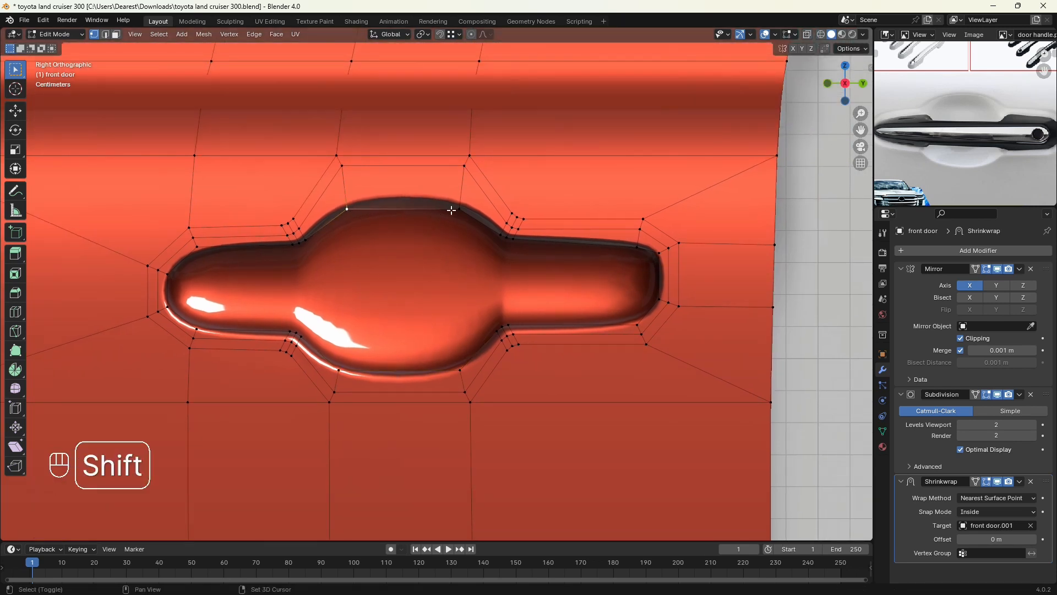
pyautogui.keyDown('shift'); pyautogui.click(460, 209); pyautogui.keyUp('shift')
pyautogui.press('g')
pyautogui.press('z')
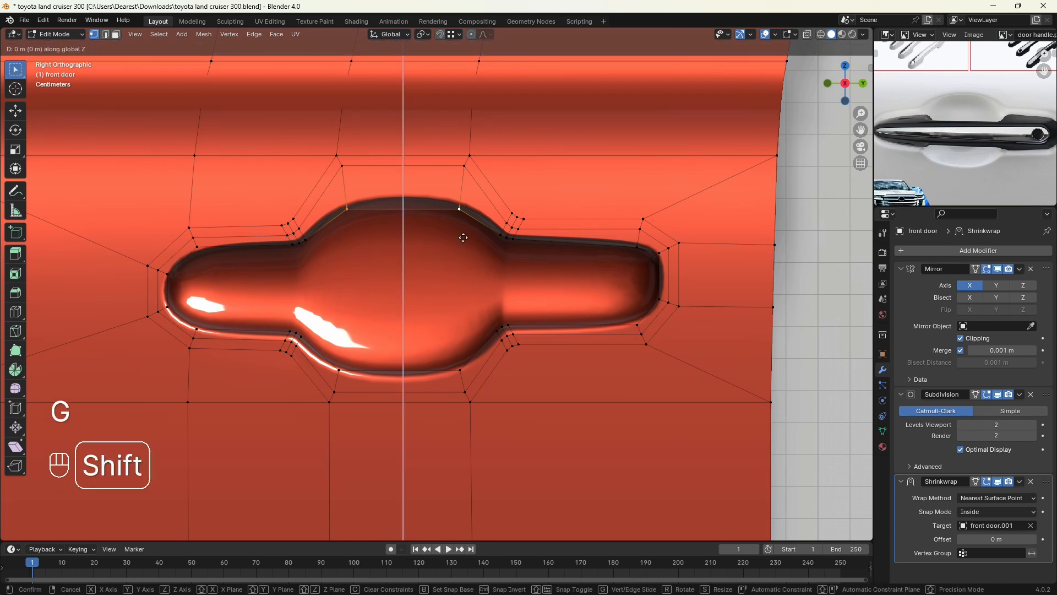
pyautogui.click(452, 338)
pyautogui.scroll(-3, 453, 339)
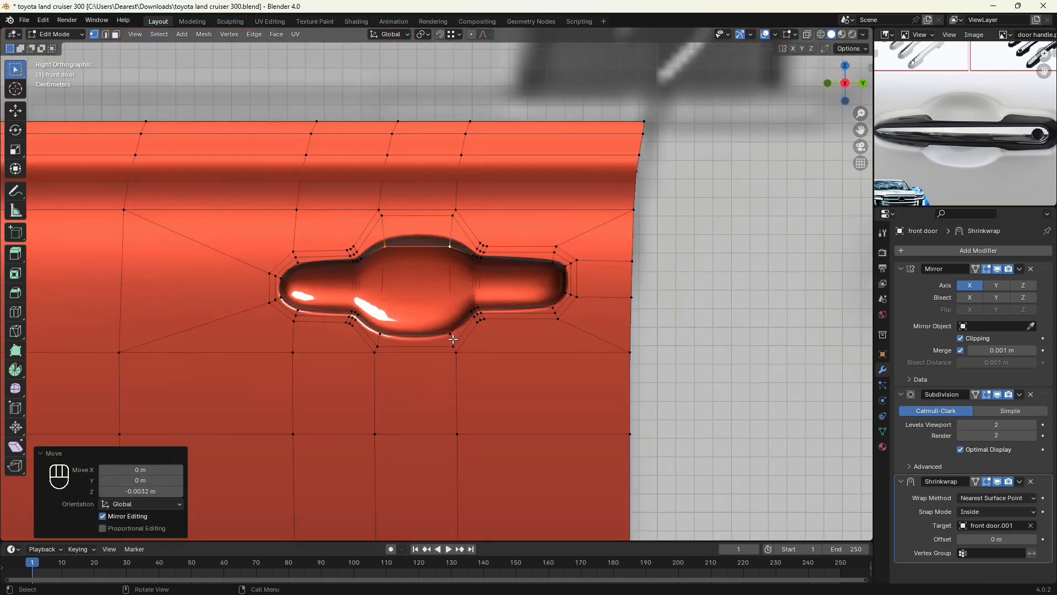
# Step: Slide the upper rim vertex at the end of the recess's rear arm downward along its edge
pyautogui.scroll(5, 551, 359)
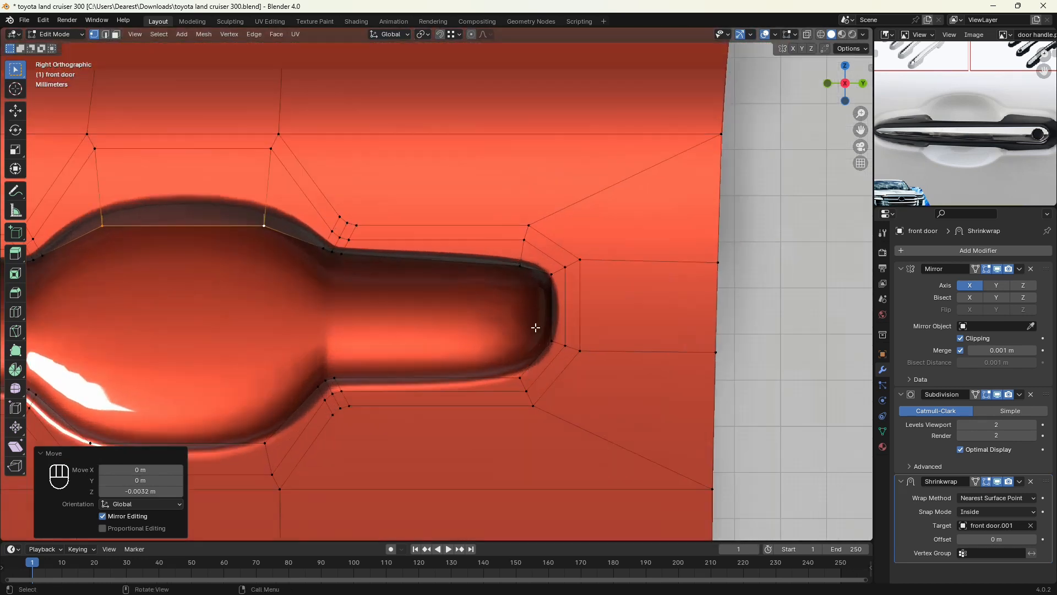
pyautogui.click(545, 307)
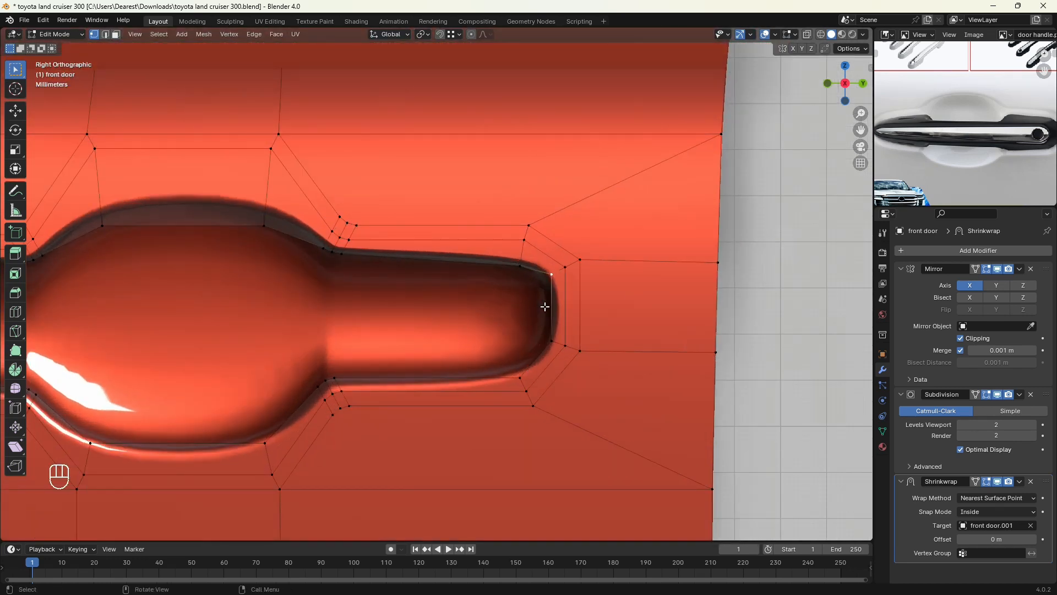
pyautogui.press('g')
pyautogui.press('g')
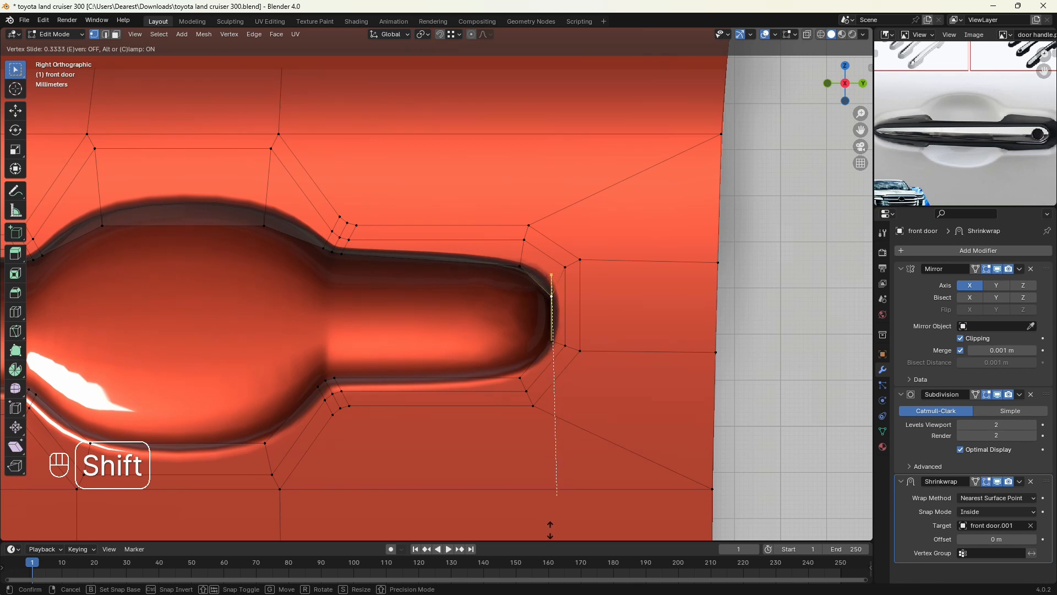
pyautogui.click(546, 54)
# Step: Examine the reshaped handle recess from an angled view, with and without its edit mesh
pyautogui.scroll(-5, 542, 198)
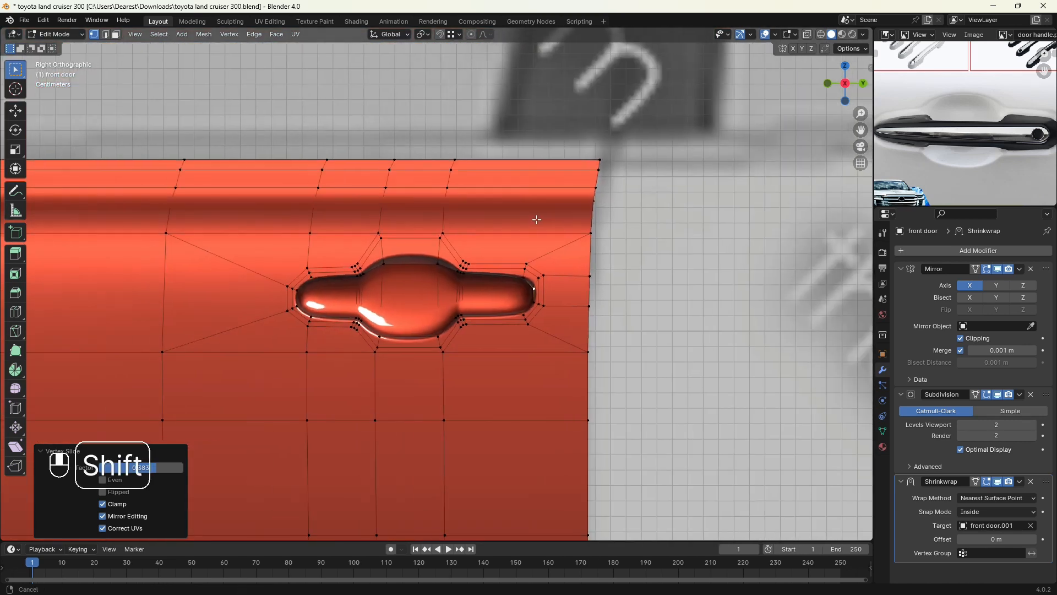
pyautogui.keyDown('shift'); pyautogui.moveTo(537, 219); pyautogui.dragTo(553, 218, button='middle'); pyautogui.keyUp('shift')
pyautogui.scroll(-2, 553, 218)
pyautogui.moveTo(508, 245); pyautogui.dragTo(476, 354, button='middle')
pyautogui.scroll(-2, 524, 251)
pyautogui.press('Tab')
pyautogui.press('Tab')
# Step: Slide the edge path just below the recess, from front arm to rear arm, toward the rim by a factor of 0.192
pyautogui.scroll(4, 477, 392)
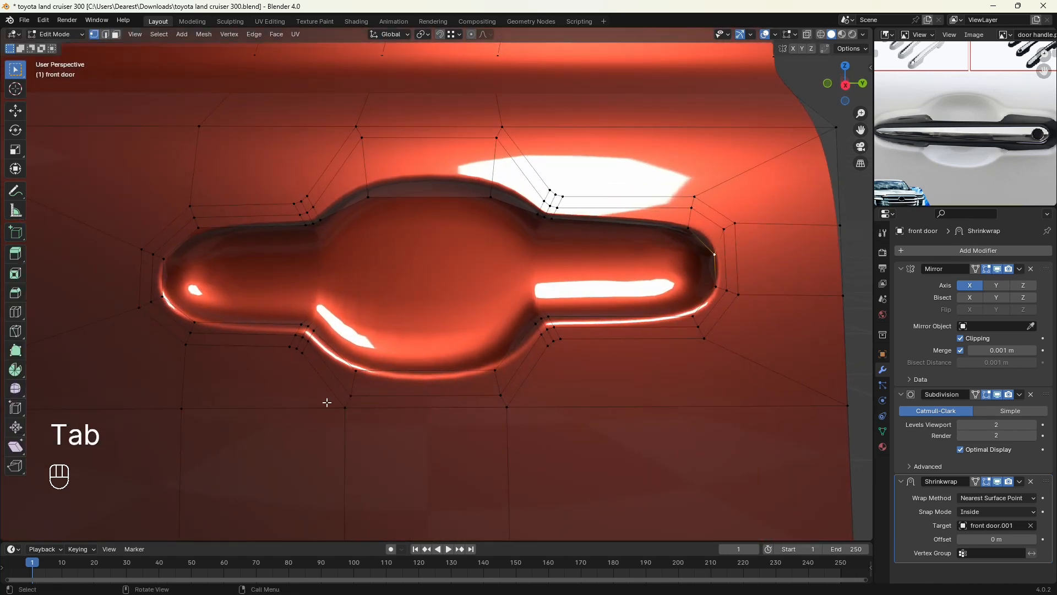
pyautogui.click(190, 333)
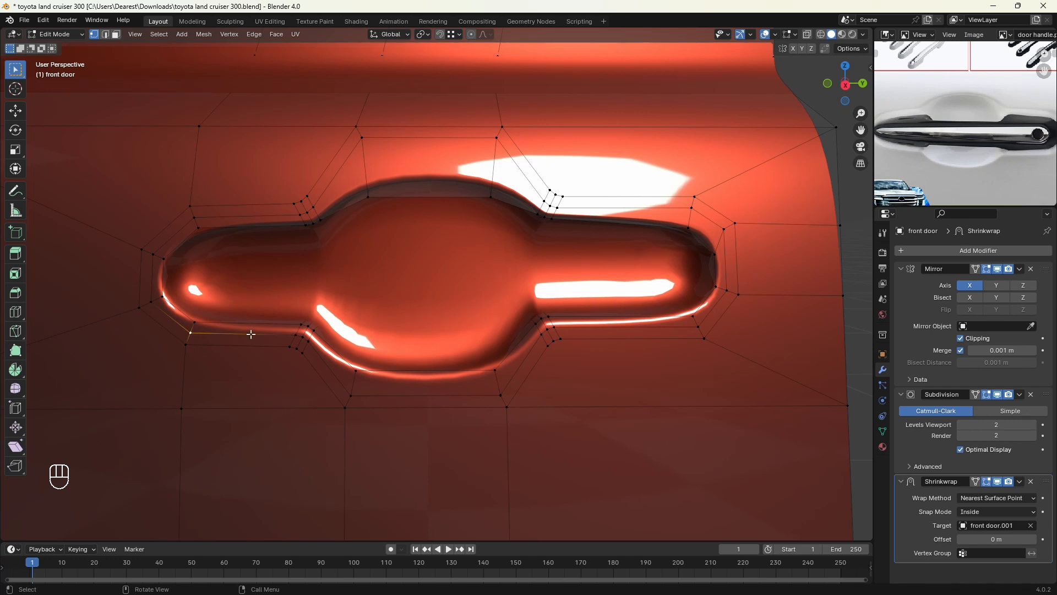
pyautogui.keyDown('ctrl'); pyautogui.click(351, 395); pyautogui.keyUp('ctrl')
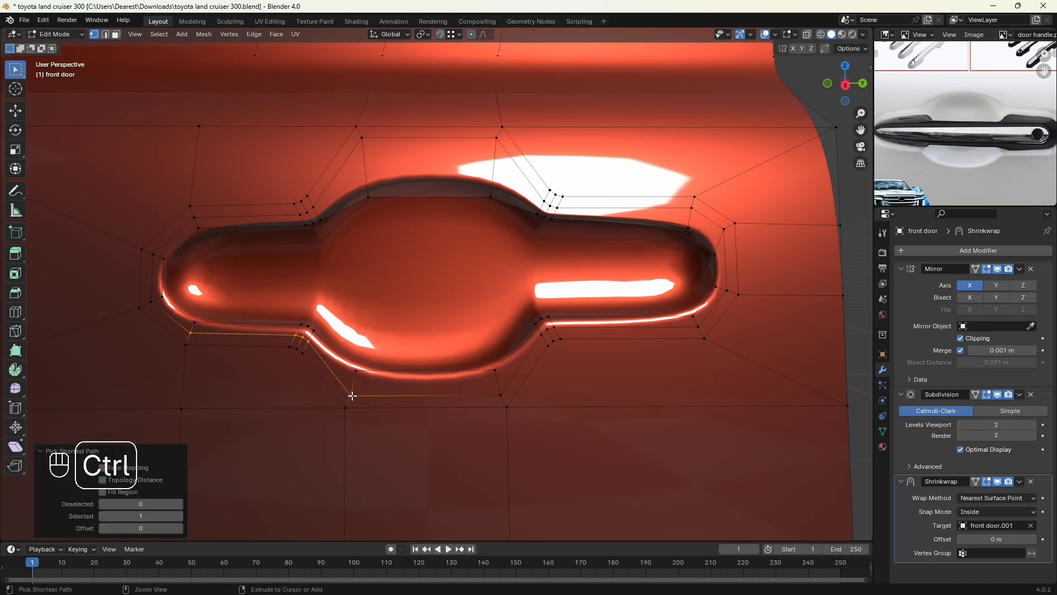
pyautogui.keyDown('ctrl'); pyautogui.click(499, 393); pyautogui.keyUp('ctrl')
pyautogui.keyDown('ctrl'); pyautogui.click(696, 326); pyautogui.keyUp('ctrl')
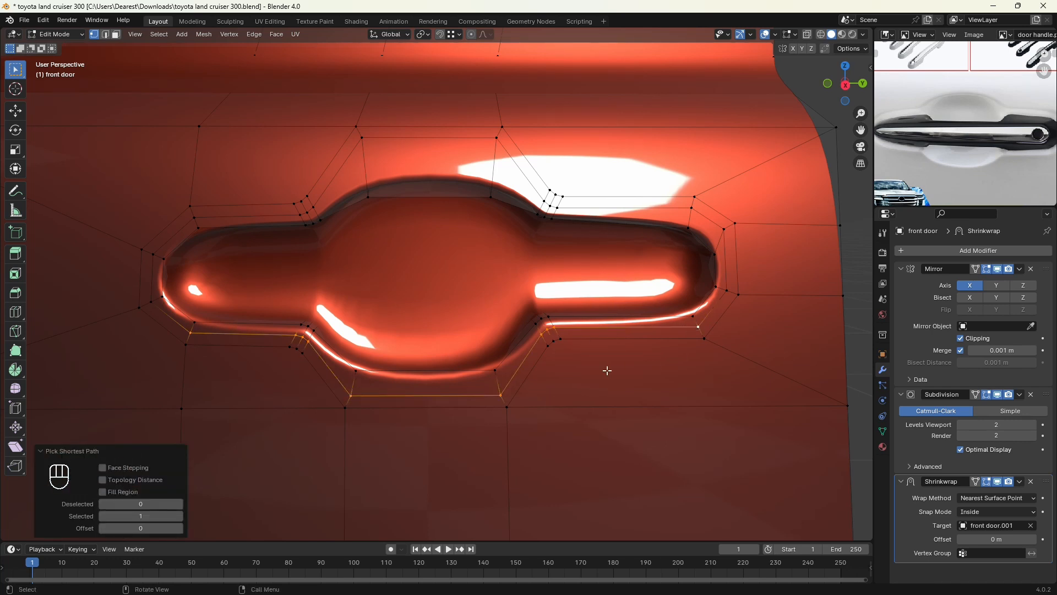
pyautogui.moveTo(696, 325); pyautogui.dragTo(706, 408, button='middle')
pyautogui.press('g')
pyautogui.press('g')
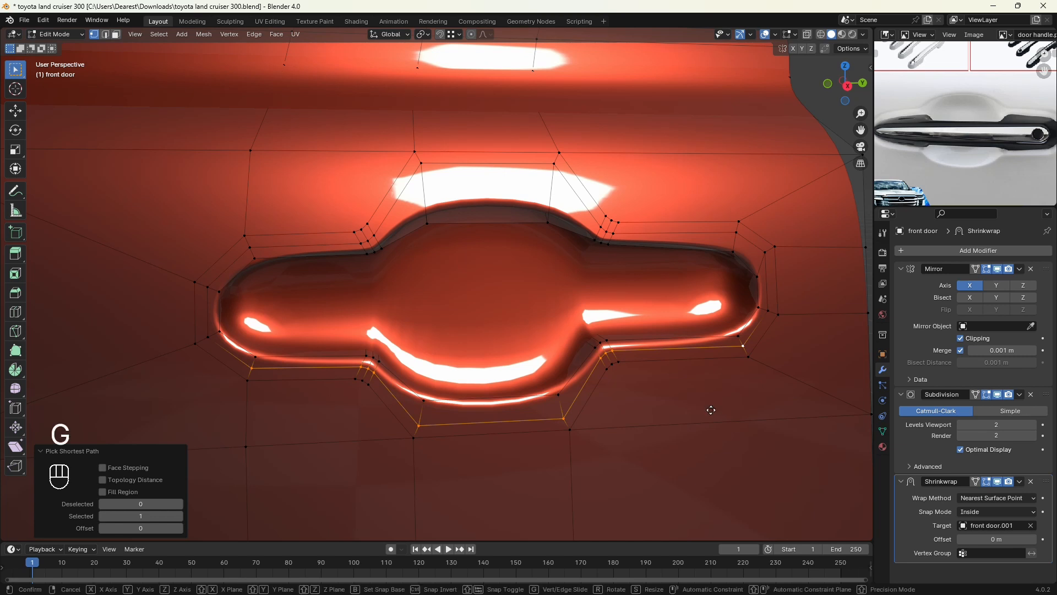
pyautogui.press('shift')
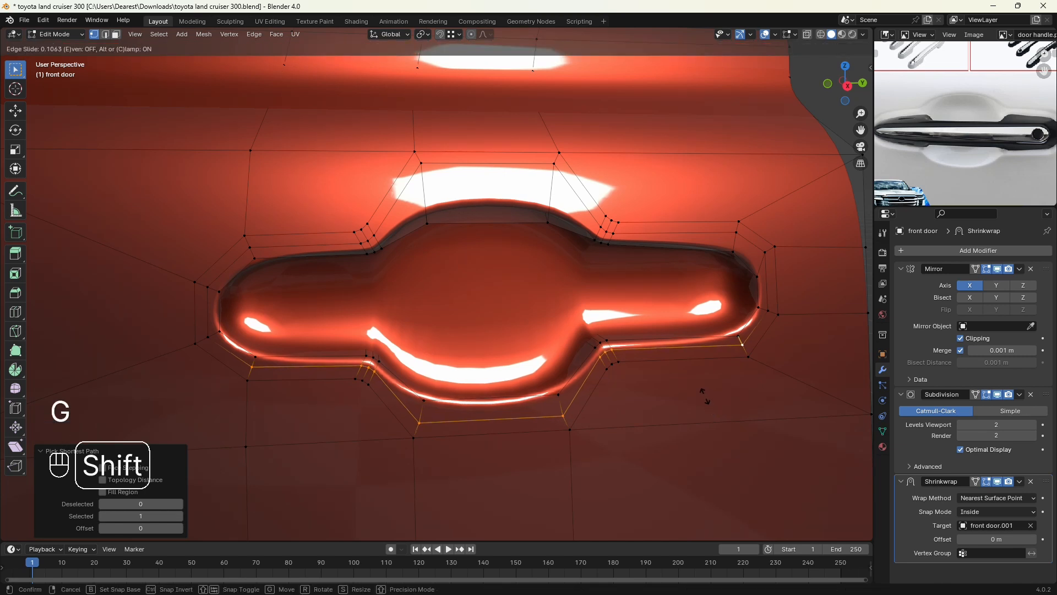
pyautogui.click(702, 387)
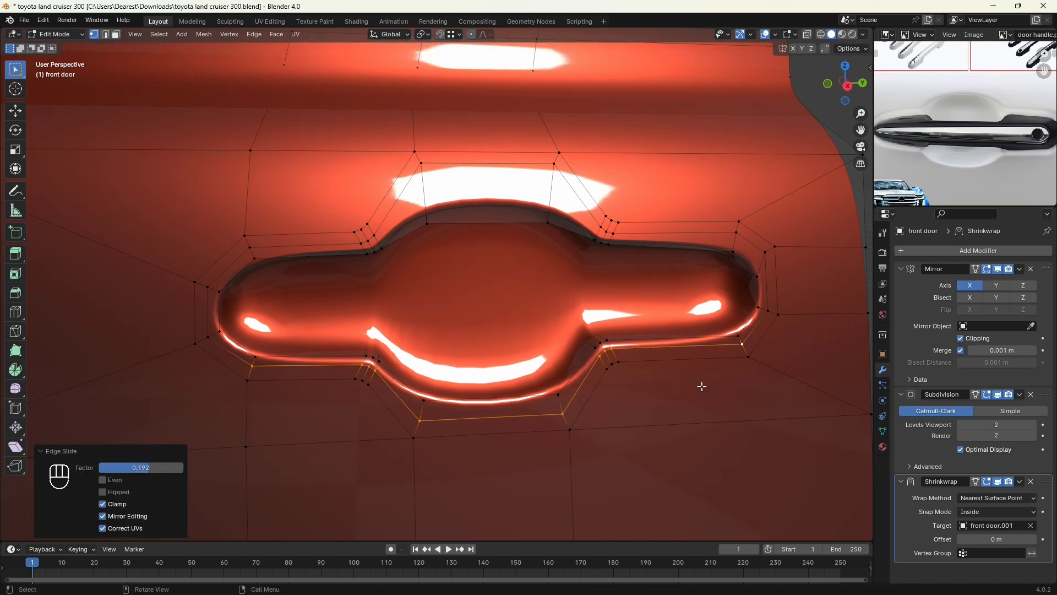
# Step: Select the upper corner vertices between the recess's middle and rear arm in wireframe and raise them 0.001294 m along Z in solid shading
pyautogui.scroll(-5, 533, 389)
pyautogui.scroll(-1, 537, 386)
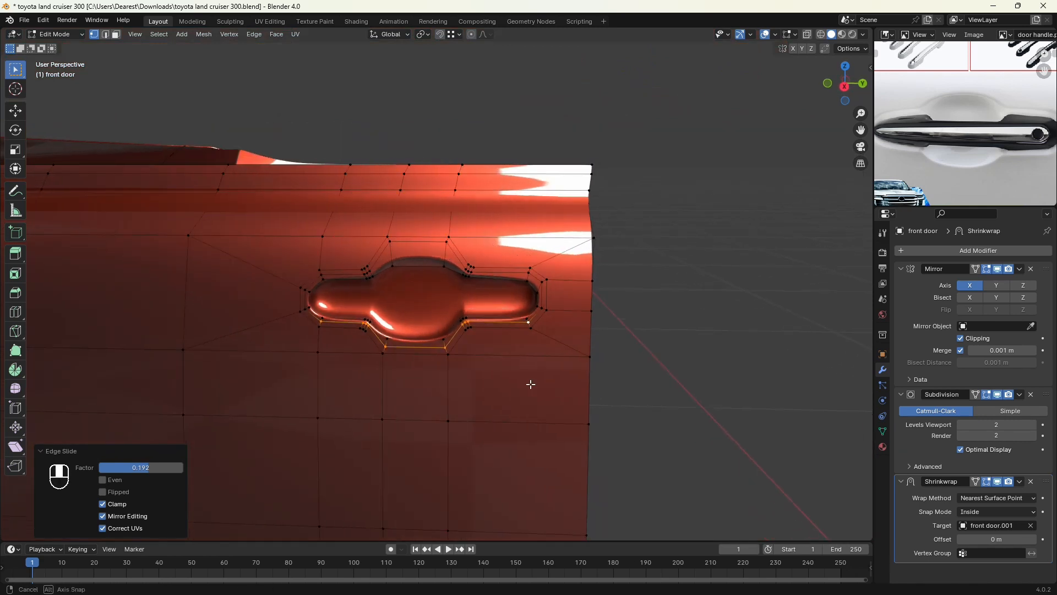
pyautogui.scroll(3, 530, 386)
pyautogui.scroll(2, 532, 383)
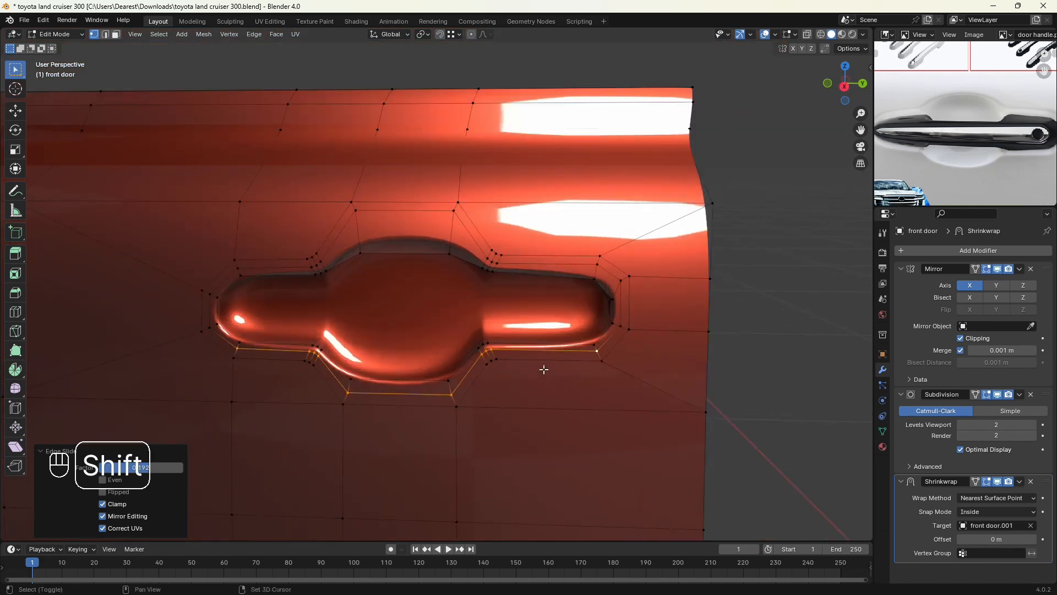
pyautogui.hotkey('shift', 'z')
pyautogui.scroll(3, 507, 295)
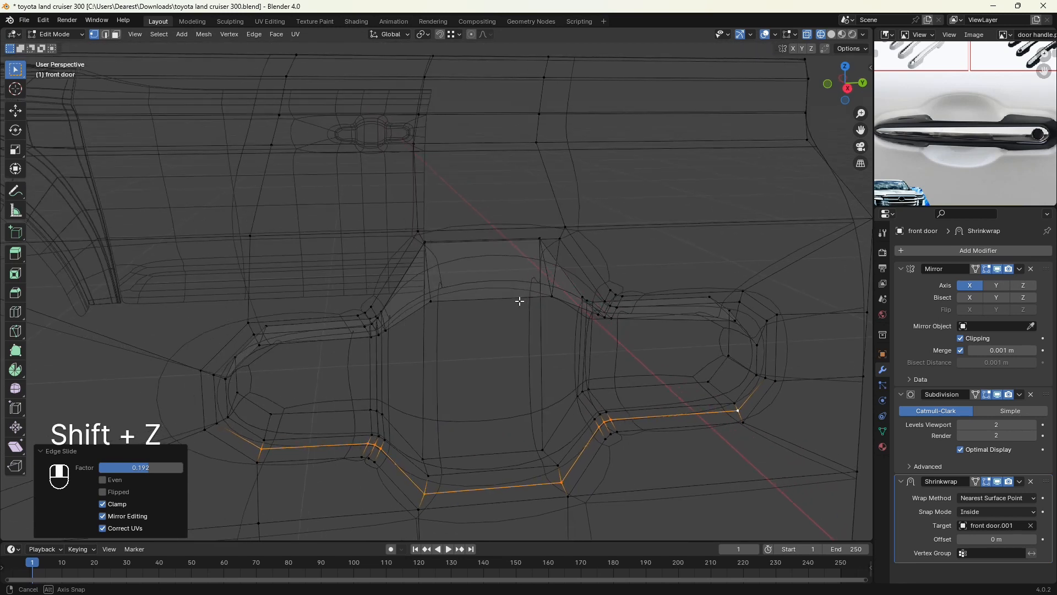
pyautogui.scroll(2, 628, 308)
pyautogui.moveTo(654, 288)
pyautogui.mouseDown()
pyautogui.moveTo(698, 366)
pyautogui.moveTo(687, 368)
pyautogui.mouseUp()
pyautogui.hotkey('shift', 'z')
pyautogui.moveTo(687, 368); pyautogui.dragTo(588, 338, button='middle')
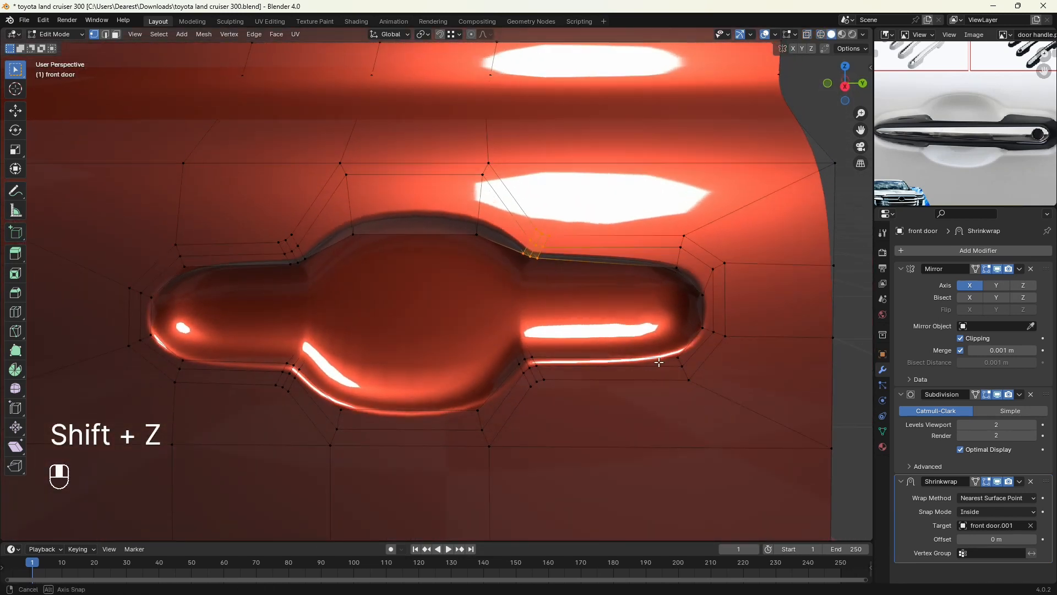
pyautogui.press('g')
pyautogui.middleClick(588, 338)
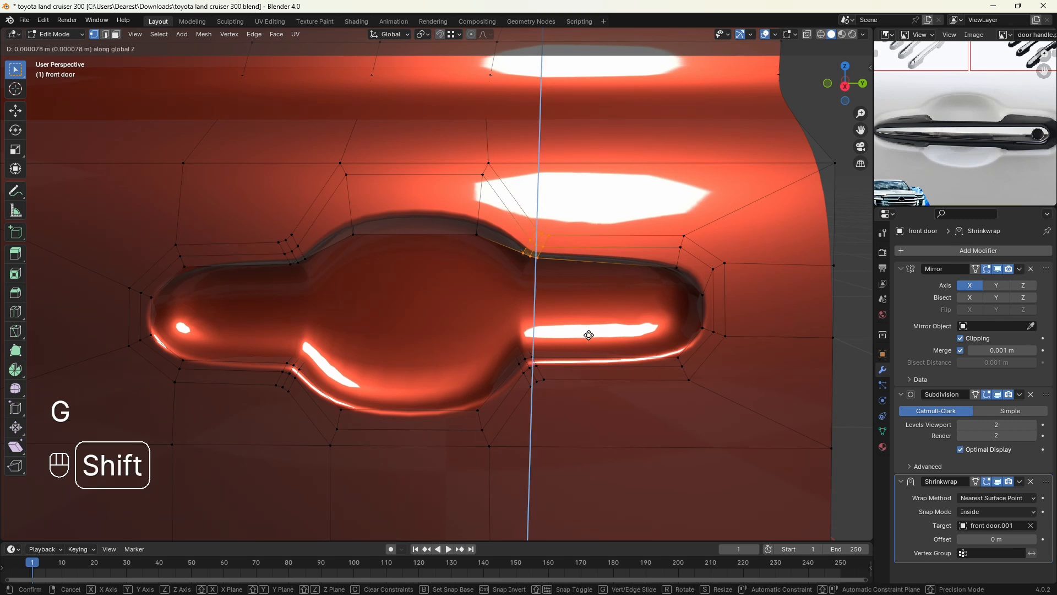
pyautogui.click(603, 292)
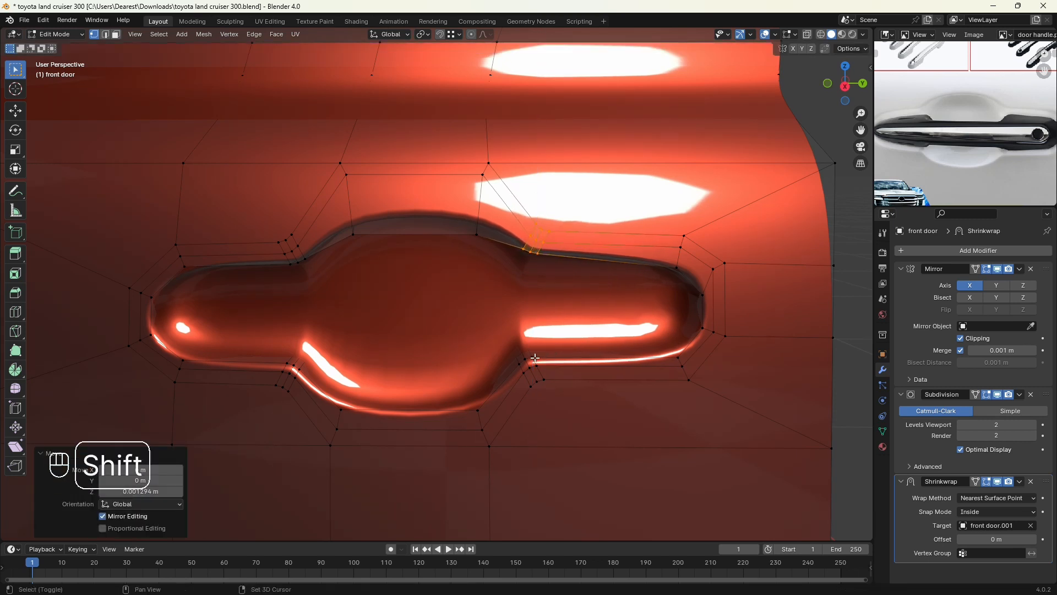
# Step: Lower the bottom corner vertices between the recess's middle and rear arm by about 0.0011 m along Z, and check the result in Object Mode
pyautogui.moveTo(517, 350); pyautogui.dragTo(561, 415)
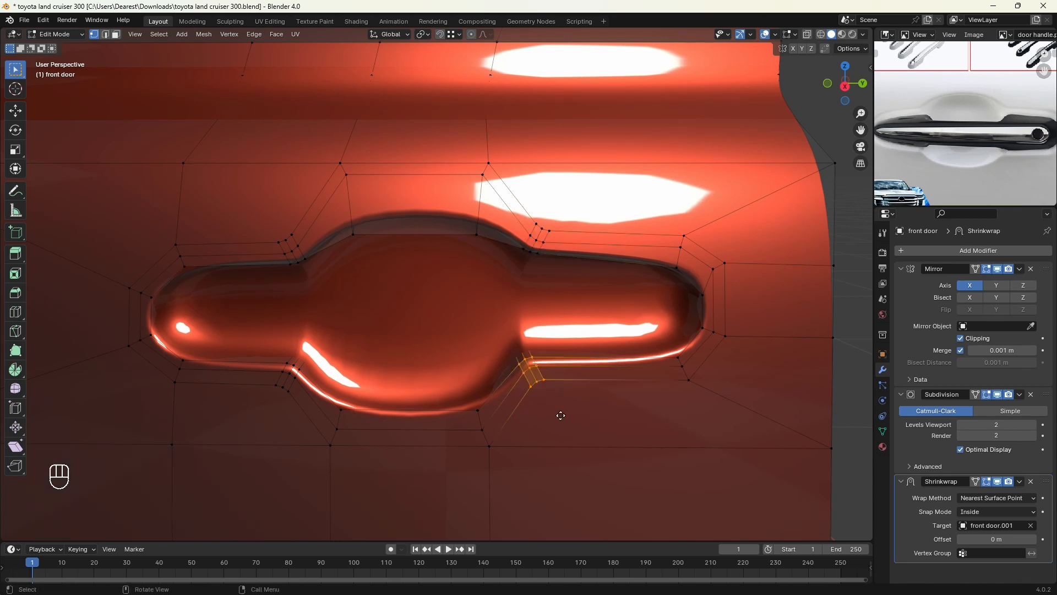
pyautogui.press('g')
pyautogui.press('z')
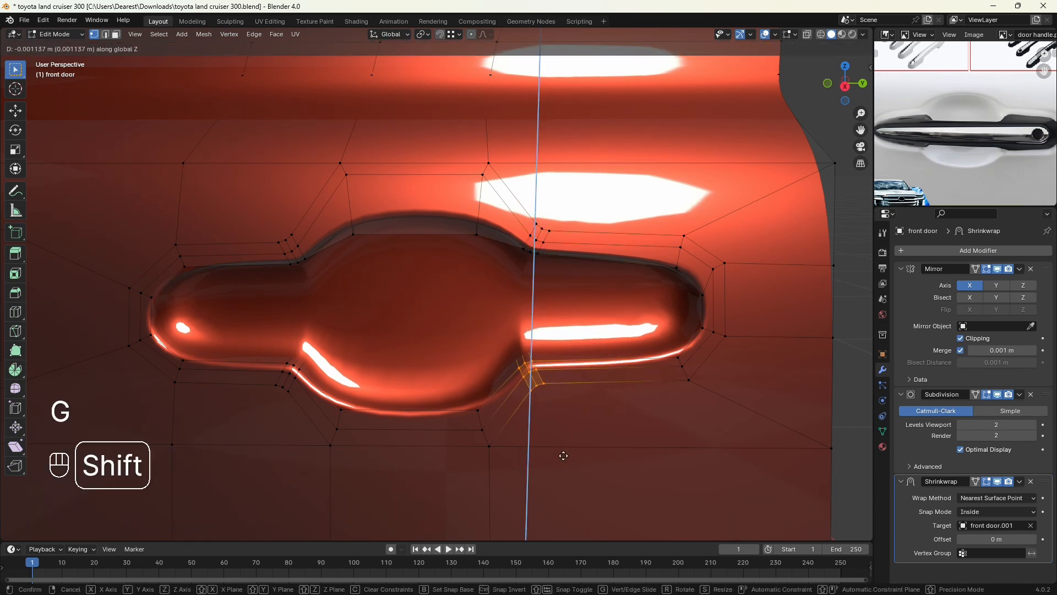
pyautogui.click(563, 454)
pyautogui.press('Tab')
pyautogui.scroll(-3, 553, 429)
pyautogui.moveTo(551, 418)
pyautogui.mouseDown(button='middle')
pyautogui.moveTo(569, 418)
pyautogui.moveTo(543, 416)
pyautogui.mouseUp(button='middle')
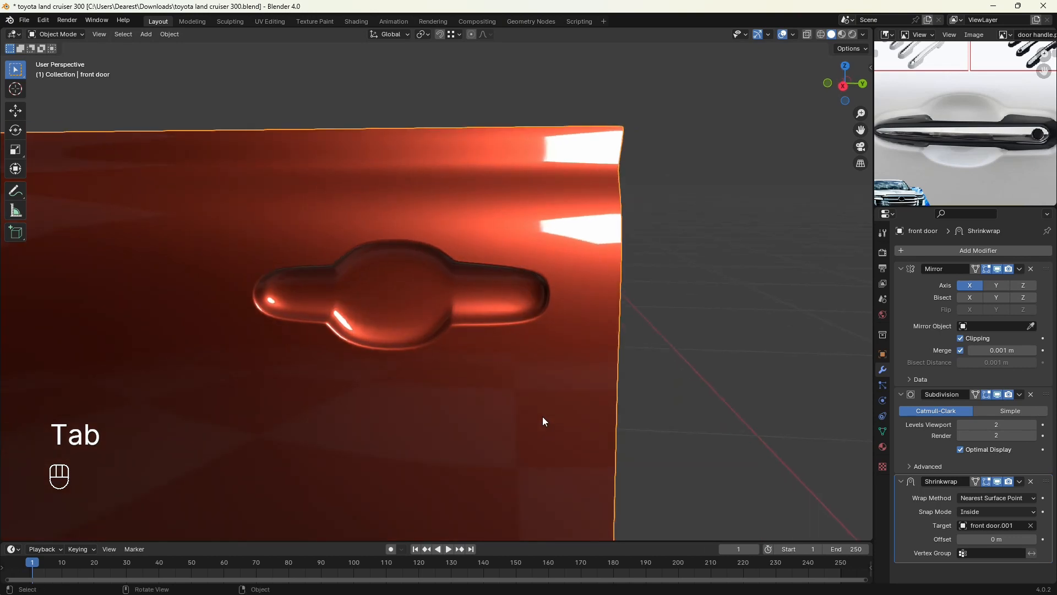
# Step: Select the upper corner vertices between the recess's front arm and middle in wireframe and raise them about 0.0007 m along Z in solid shading
pyautogui.press('Tab')
pyautogui.scroll(2, 441, 407)
pyautogui.moveTo(441, 396); pyautogui.dragTo(460, 376, button='middle')
pyautogui.scroll(2, 461, 374)
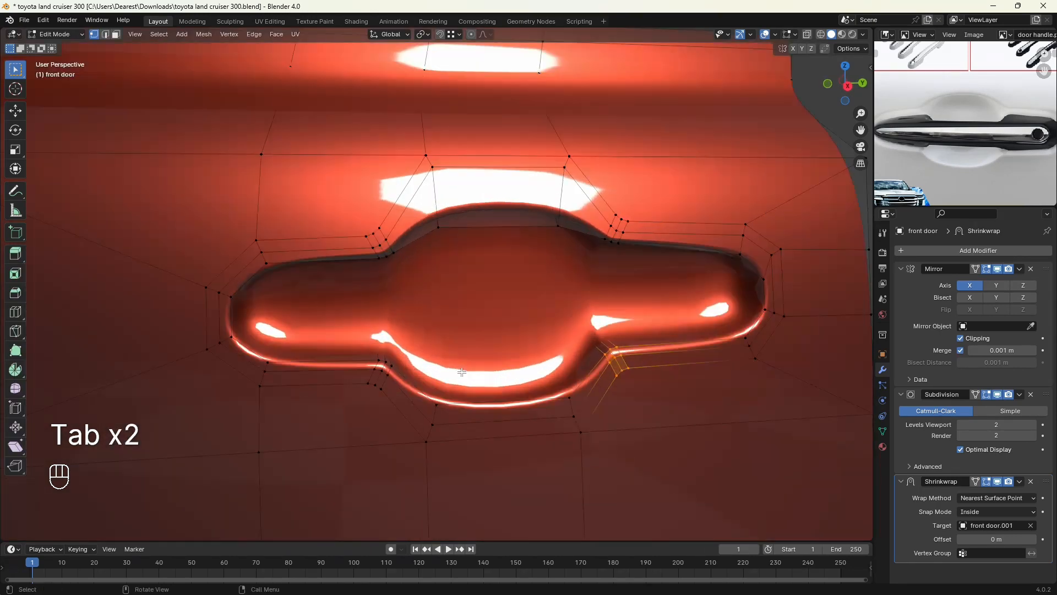
pyautogui.moveTo(371, 281); pyautogui.dragTo(347, 276, button='middle')
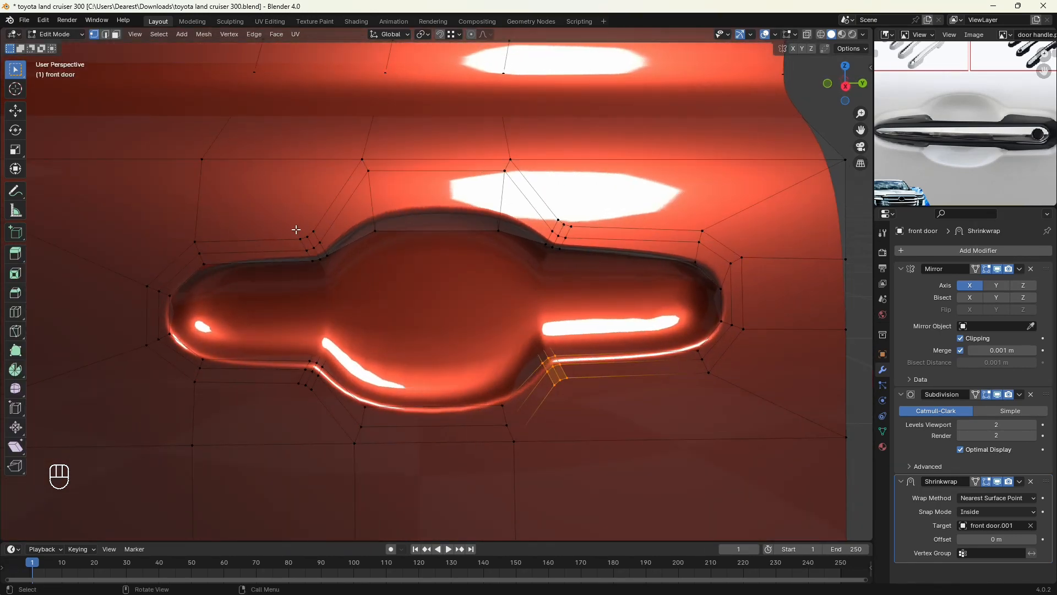
pyautogui.hotkey('shift', 'z')
pyautogui.moveTo(295, 229); pyautogui.dragTo(261, 249, button='middle')
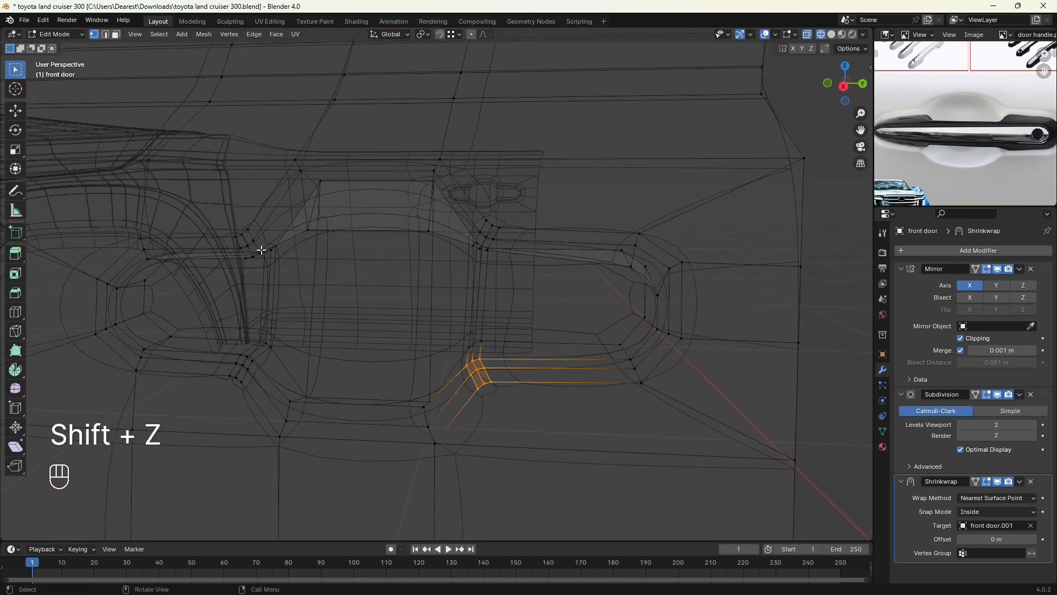
pyautogui.moveTo(221, 220); pyautogui.dragTo(258, 269)
pyautogui.moveTo(259, 272)
pyautogui.keyDown('shift'); pyautogui.mouseDown(button='middle')
pyautogui.moveTo(344, 299)
pyautogui.moveTo(391, 294)
pyautogui.moveTo(378, 286)
pyautogui.mouseUp(button='middle'); pyautogui.keyUp('shift')
pyautogui.hotkey('shift', 'z')
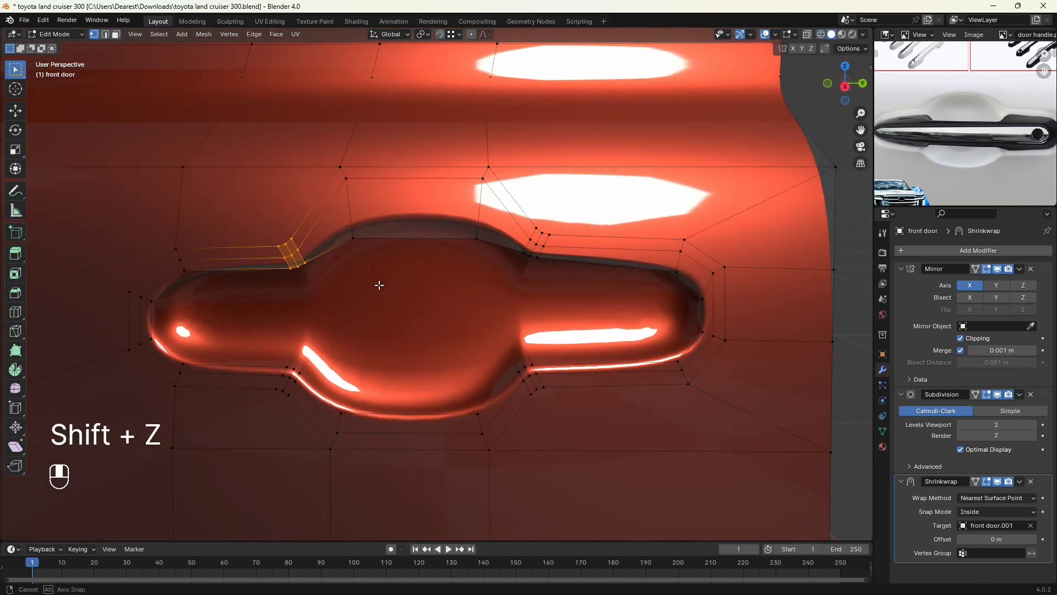
pyautogui.press('g')
pyautogui.press('z')
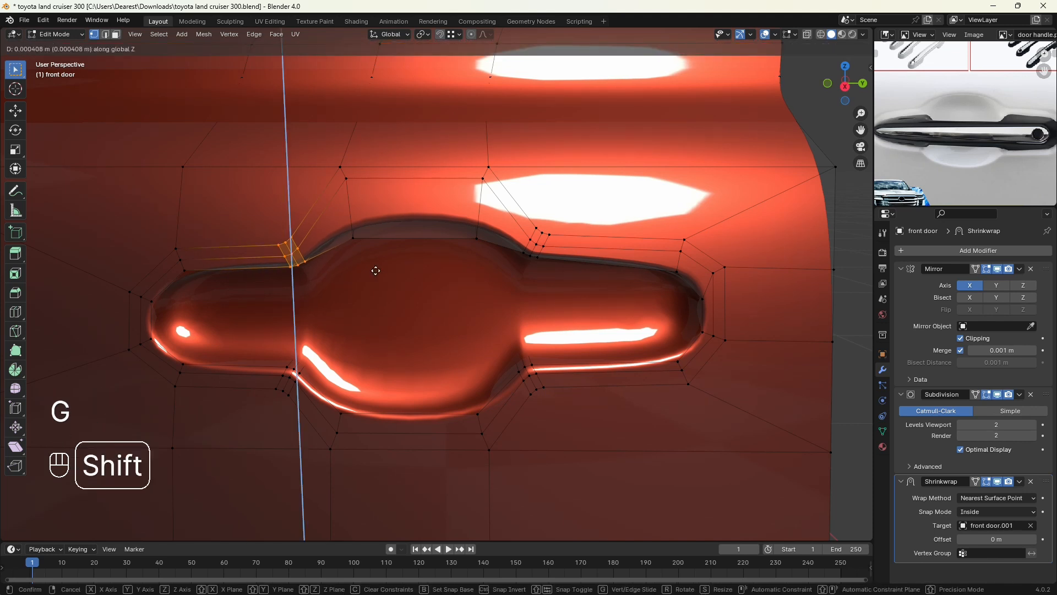
pyautogui.click(373, 266)
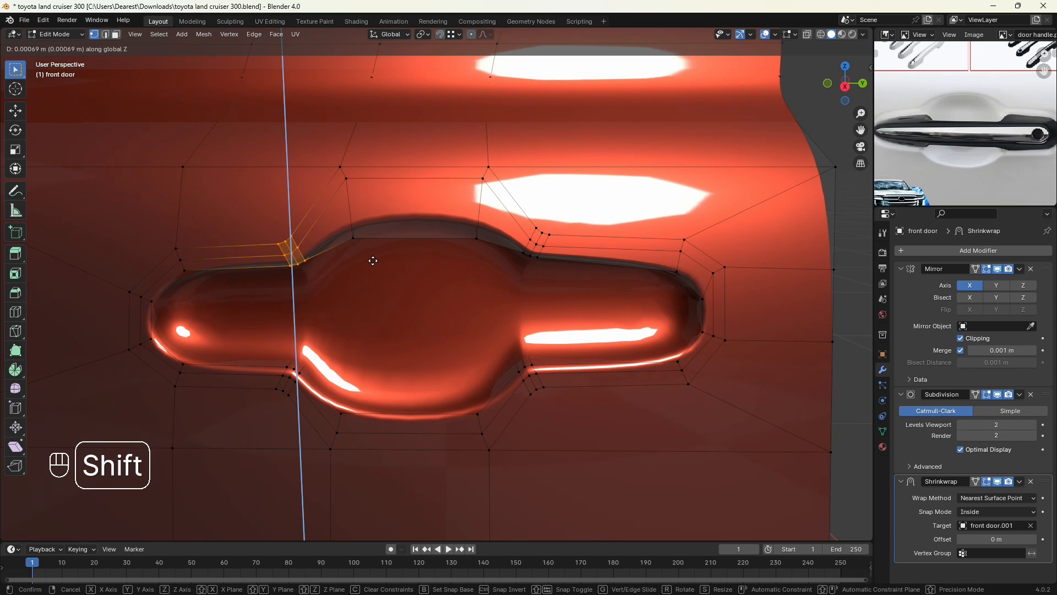
# Step: Examine the handle recess in Object Mode from several angles and compare its outline with the reference photo
pyautogui.press('Tab')
pyautogui.scroll(-6, 402, 279)
pyautogui.moveTo(420, 292); pyautogui.dragTo(478, 351, button='middle')
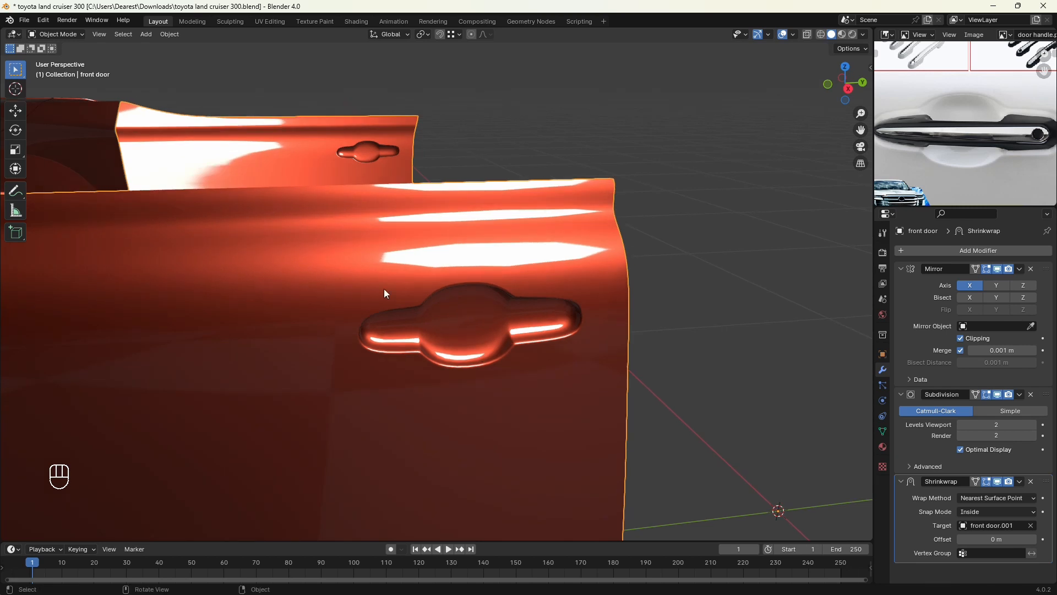
pyautogui.moveTo(384, 289); pyautogui.dragTo(467, 279, button='middle')
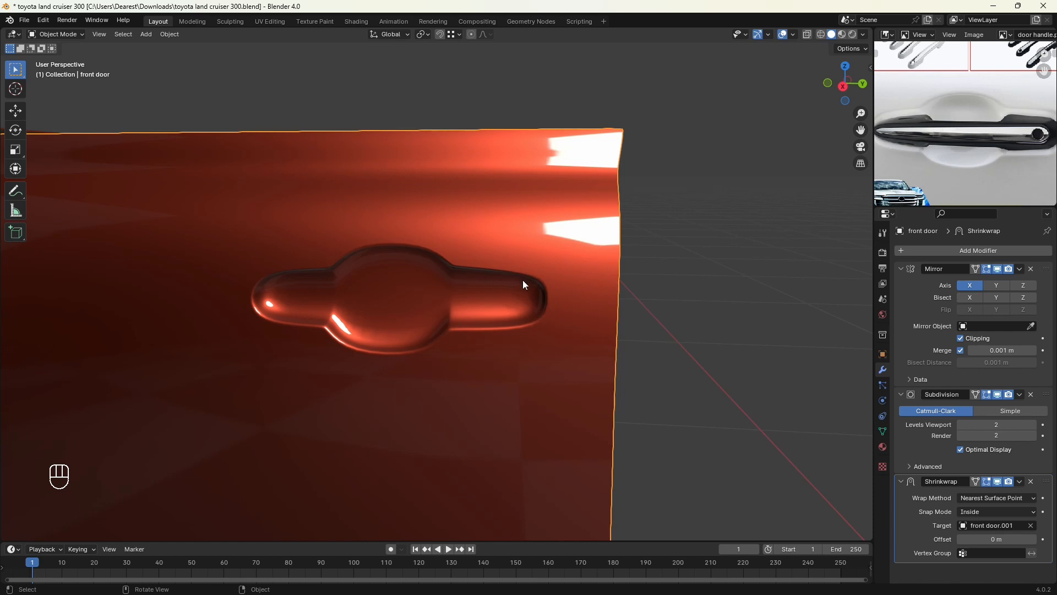
pyautogui.moveTo(524, 284); pyautogui.dragTo(537, 291, button='middle')
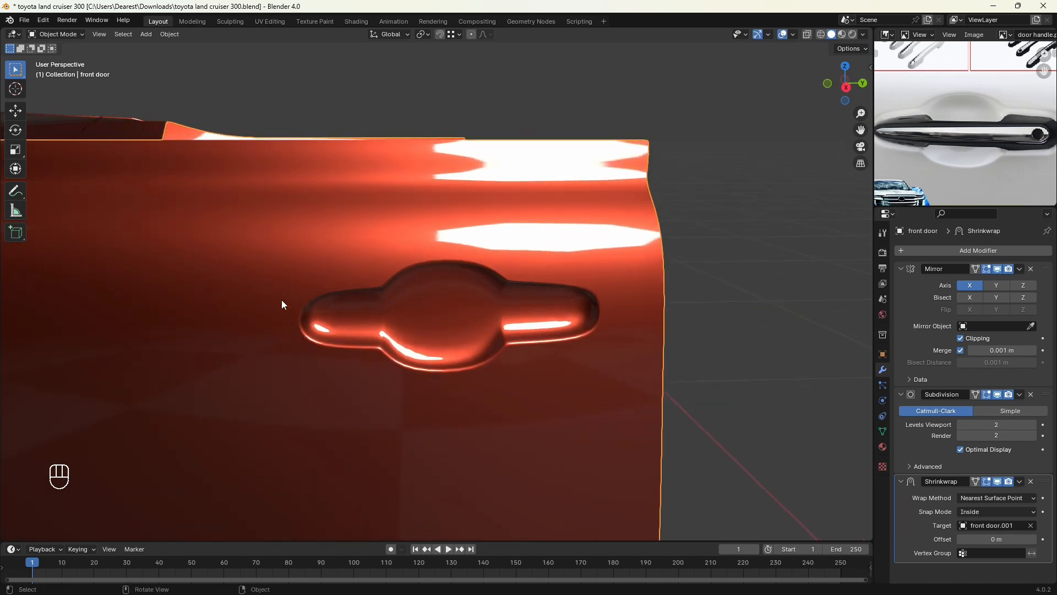
pyautogui.scroll(-1, 1034, 119)
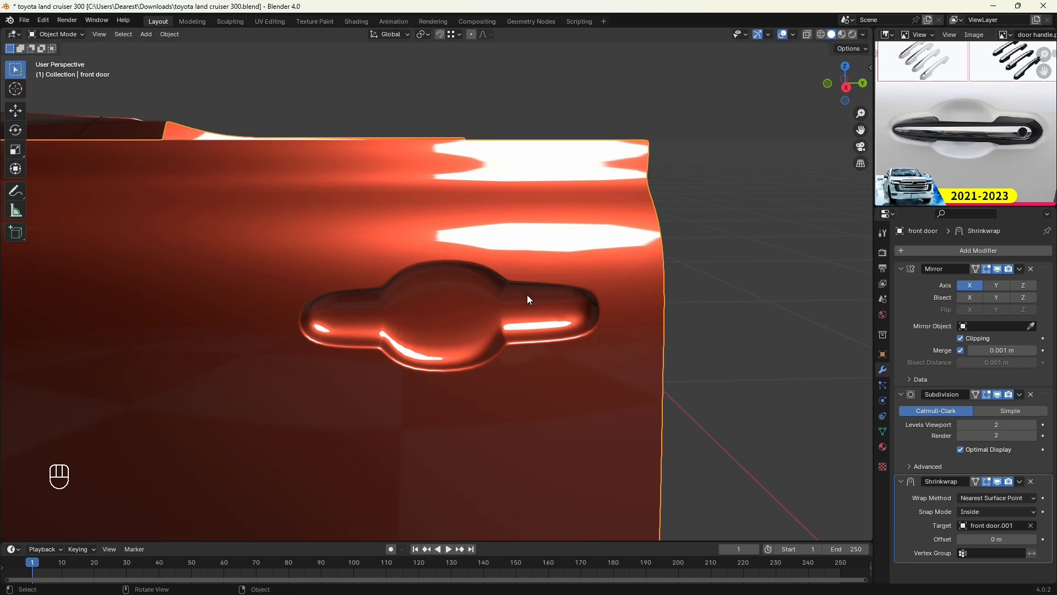
pyautogui.moveTo(527, 296); pyautogui.dragTo(573, 323, button='middle')
pyautogui.scroll(2, 553, 317)
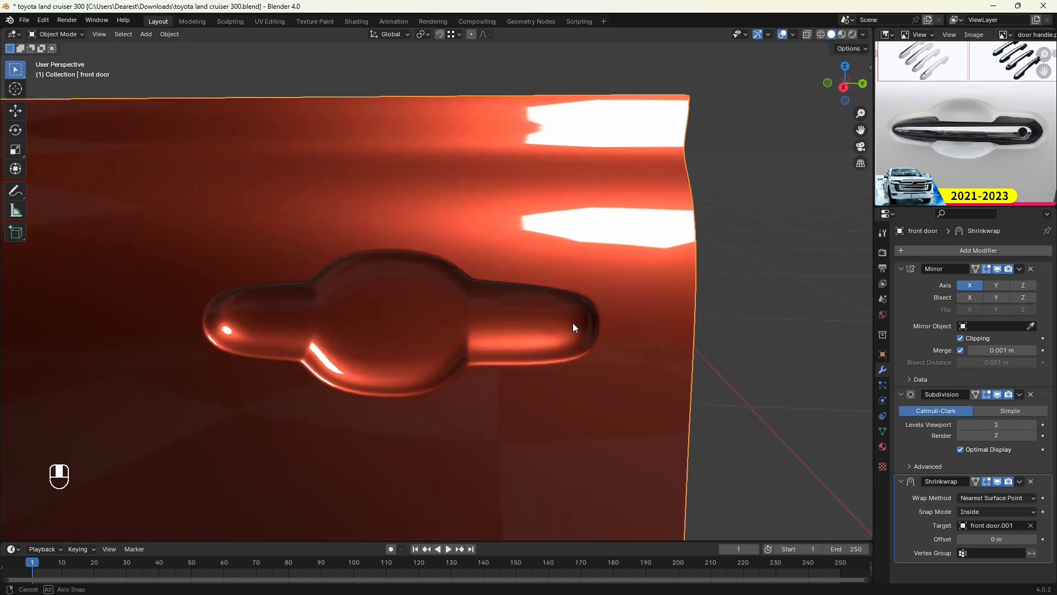
# Step: Select all vertices around the rear arm's end in wireframe and move them -0.003442 m along Y to shorten the arm
pyautogui.press('Tab')
pyautogui.scroll(2, 569, 342)
pyautogui.keyDown('shift'); pyautogui.moveTo(673, 349); pyautogui.dragTo(561, 342, button='middle'); pyautogui.keyUp('shift')
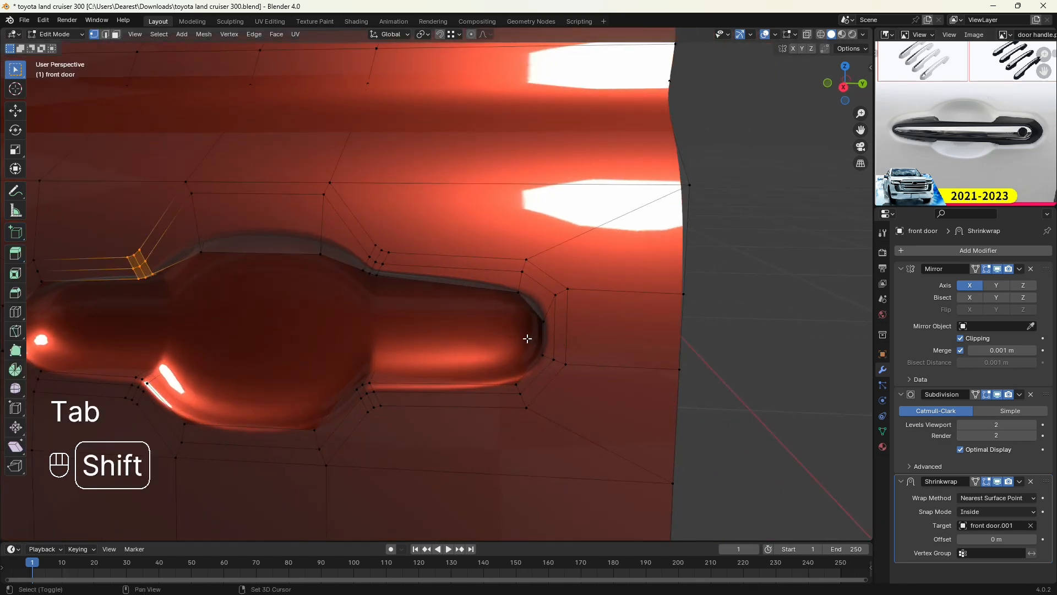
pyautogui.hotkey('shift', 'z')
pyautogui.moveTo(481, 224); pyautogui.dragTo(586, 450)
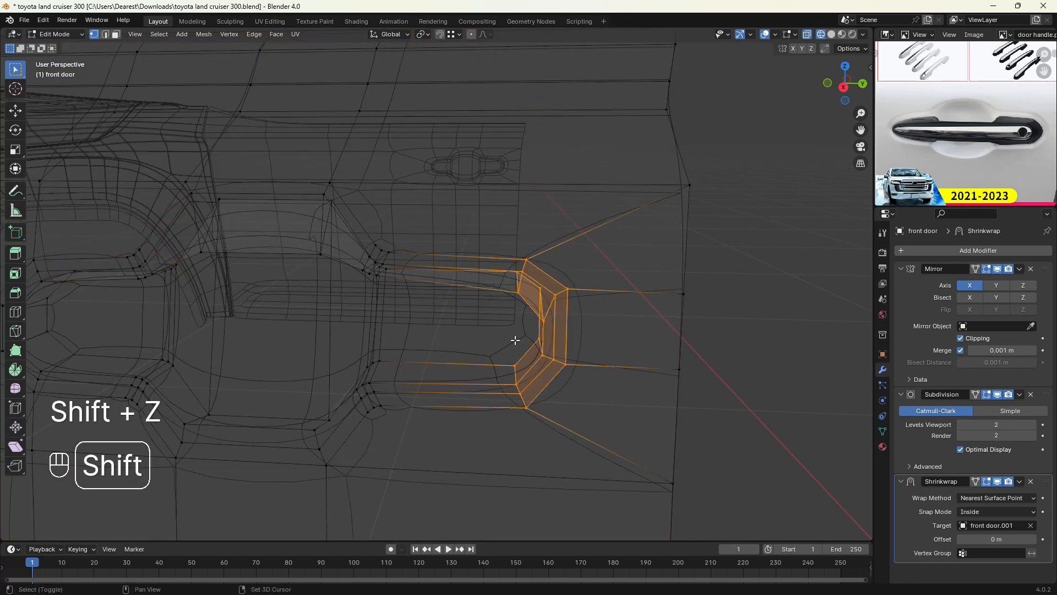
pyautogui.hotkey('shift', 'z')
pyautogui.scroll(-4, 517, 342)
pyautogui.keyDown('shift'); pyautogui.moveTo(519, 344); pyautogui.dragTo(573, 347, button='middle'); pyautogui.keyUp('shift')
pyautogui.scroll(4, 578, 347)
pyautogui.scroll(-2, 594, 357)
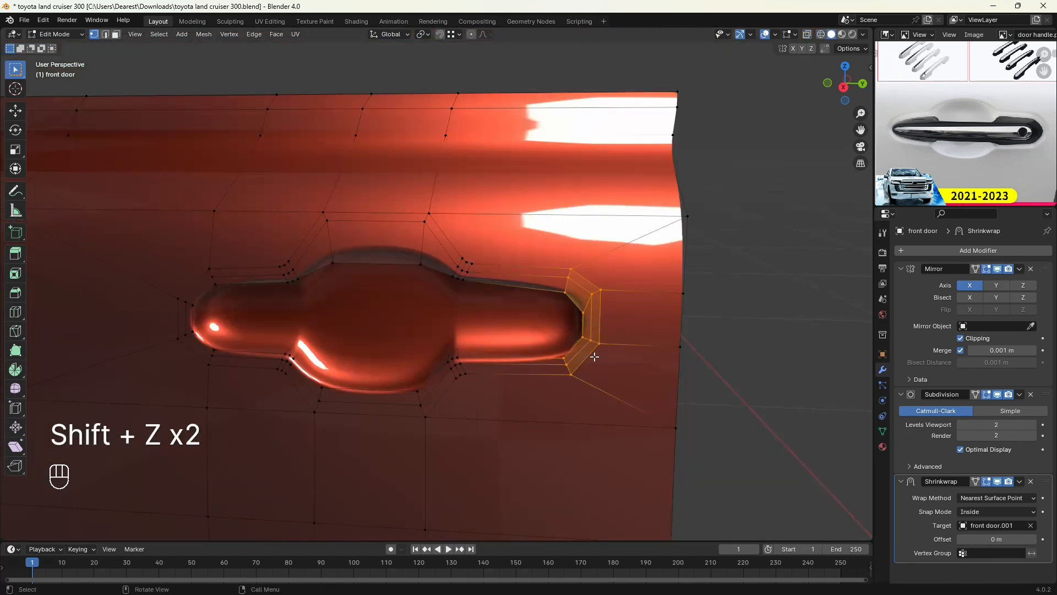
pyautogui.press('g')
pyautogui.press('y')
pyautogui.press('shift')
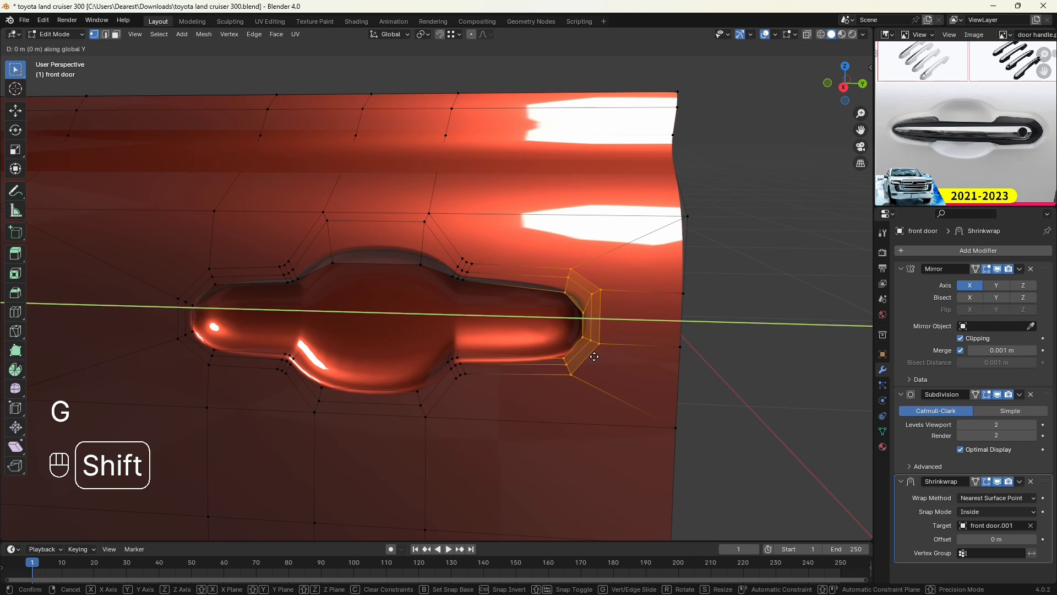
pyautogui.moveTo(532, 369)
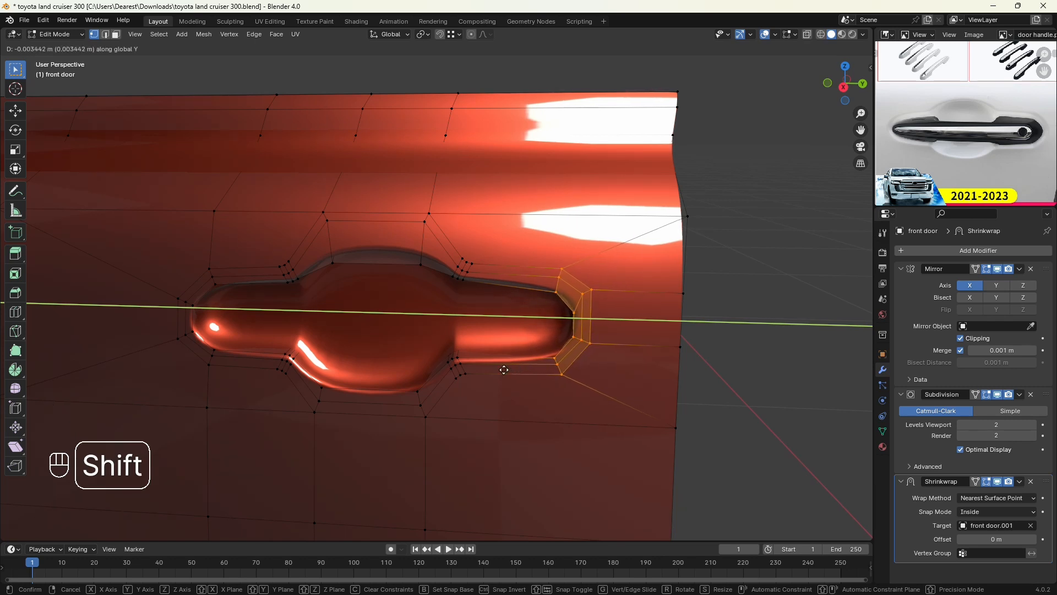
pyautogui.click(504, 369)
pyautogui.moveTo(505, 370); pyautogui.dragTo(527, 344, button='middle')
pyautogui.press('Tab')
pyautogui.press('Tab')
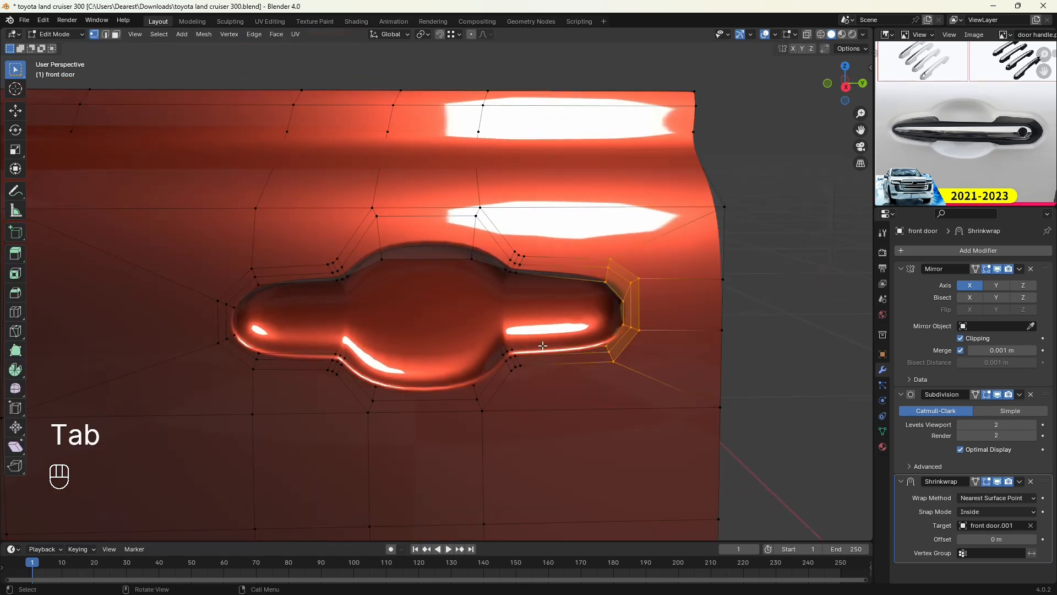
# Step: Lower the inner-edge vertices at both upper corners beside the recess's middle about 0.0016 m along Z, and check the result in Object Mode
pyautogui.scroll(5, 595, 331)
pyautogui.keyDown('shift'); pyautogui.moveTo(595, 331); pyautogui.dragTo(567, 353, button='middle'); pyautogui.keyUp('shift')
pyautogui.click(537, 282)
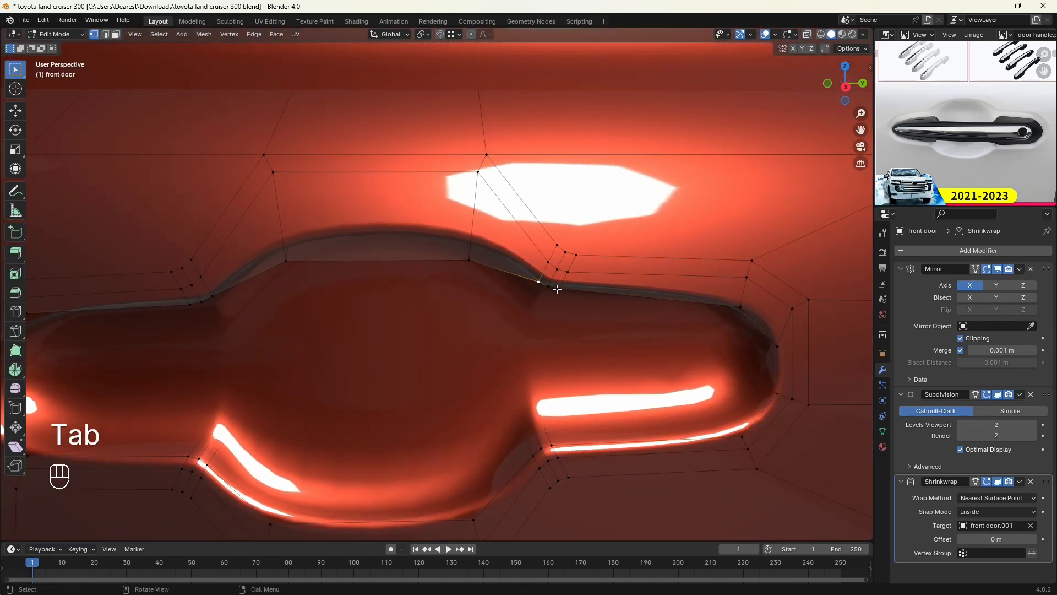
pyautogui.keyDown('ctrl'); pyautogui.click(559, 288); pyautogui.keyUp('ctrl')
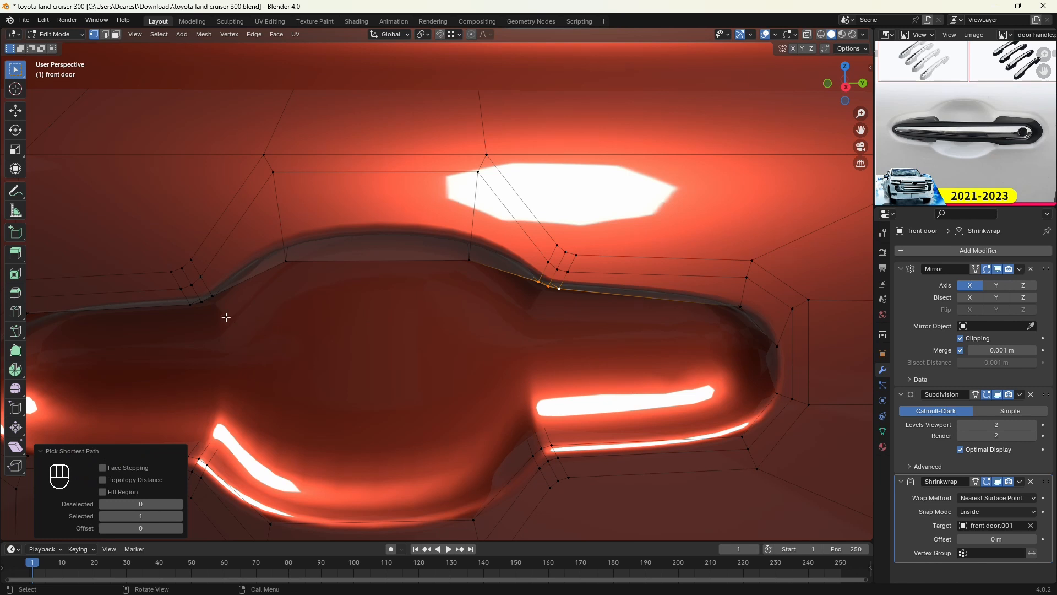
pyautogui.press('shift')
pyautogui.keyDown('shift'); pyautogui.click(213, 295); pyautogui.keyUp('shift')
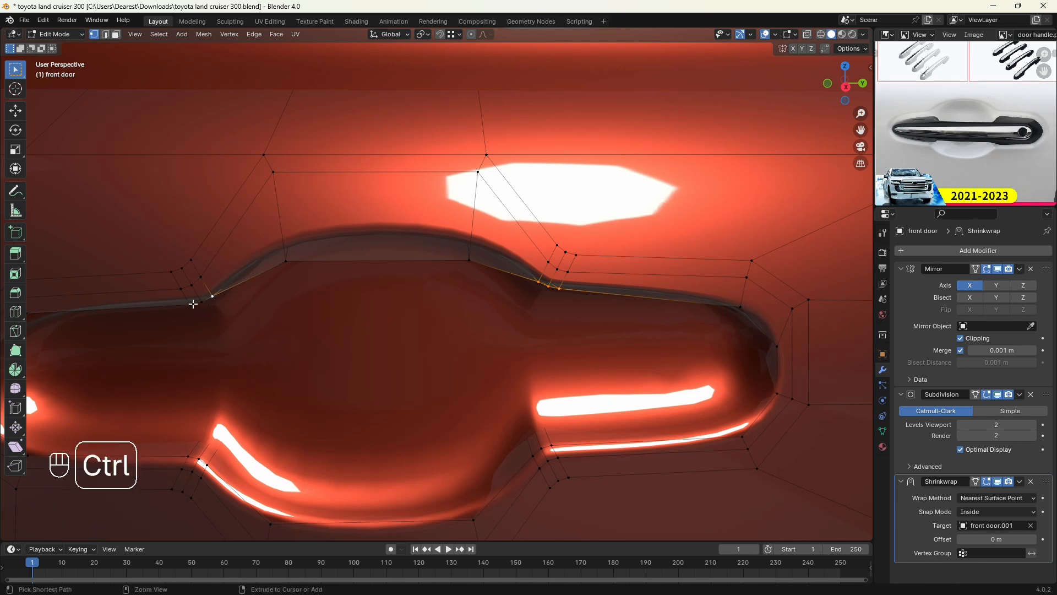
pyautogui.keyDown('ctrl'); pyautogui.click(190, 304); pyautogui.keyUp('ctrl')
pyautogui.press('g')
pyautogui.press('z')
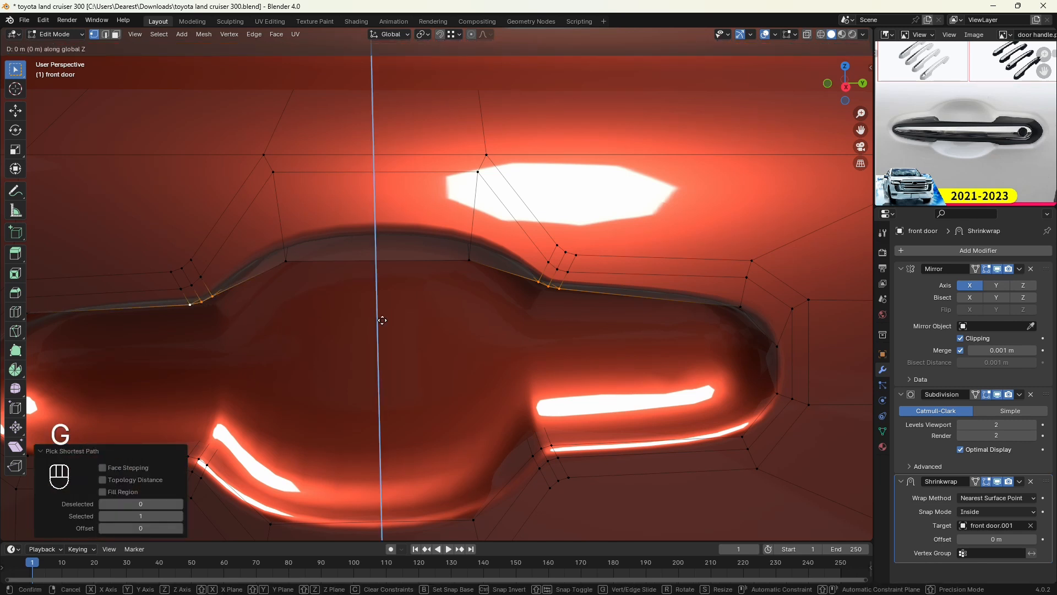
pyautogui.press('shift')
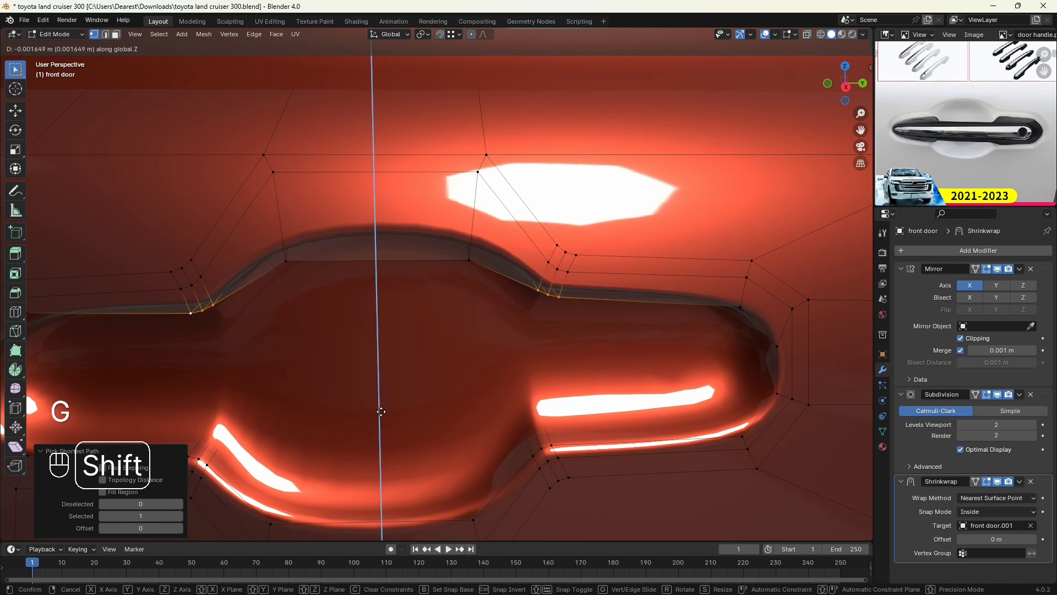
pyautogui.click(383, 408)
pyautogui.scroll(-5, 385, 407)
pyautogui.press('Tab')
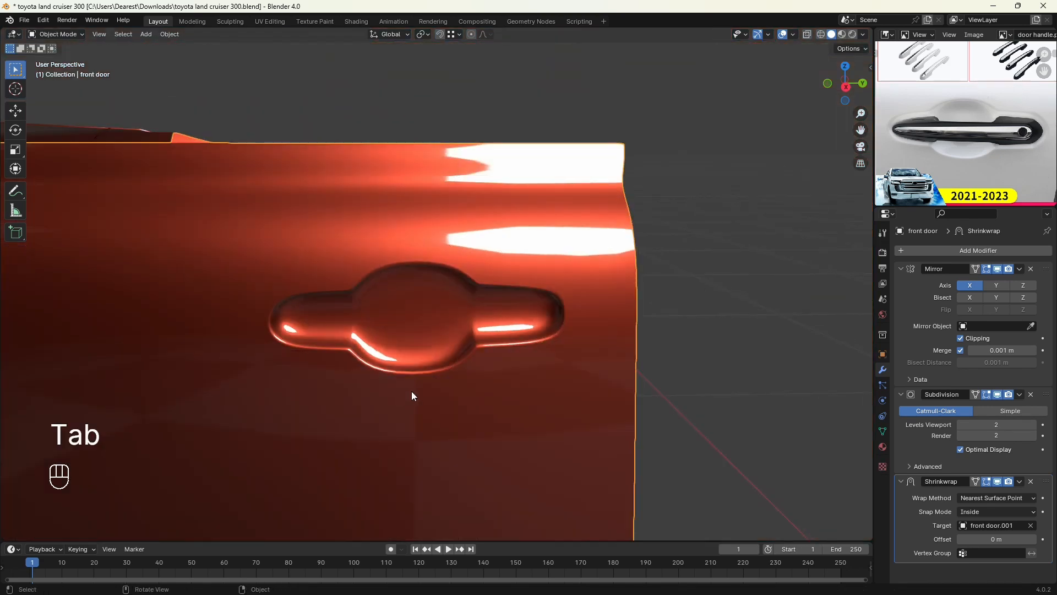
pyautogui.scroll(-3, 413, 390)
pyautogui.moveTo(437, 376); pyautogui.dragTo(461, 355, button='middle')
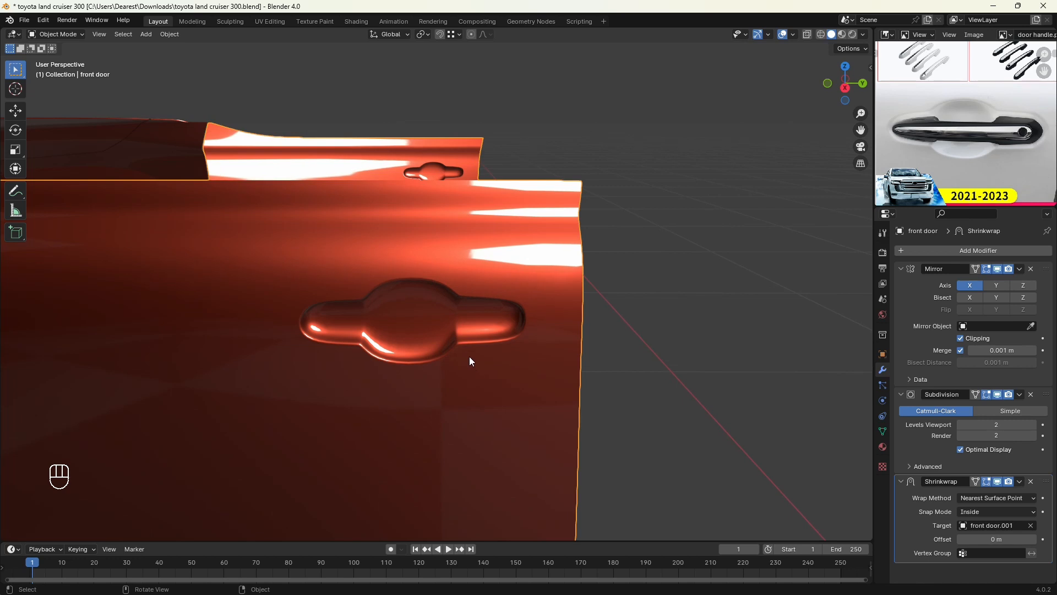
# Step: Switch the viewport lighting to Studio and examine the front door's handle recess from several angles
pyautogui.click(862, 36)
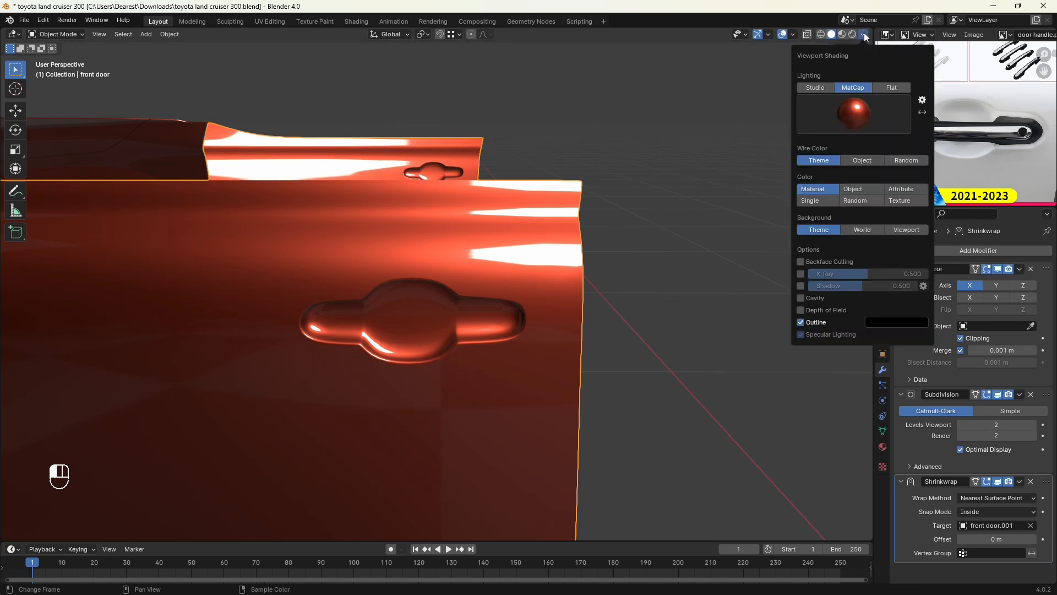
pyautogui.click(815, 87)
pyautogui.scroll(-4, 453, 252)
pyautogui.moveTo(453, 252)
pyautogui.mouseDown(button='middle')
pyautogui.moveTo(448, 269)
pyautogui.moveTo(487, 276)
pyautogui.moveTo(456, 281)
pyautogui.mouseUp(button='middle')
pyautogui.scroll(2, 399, 351)
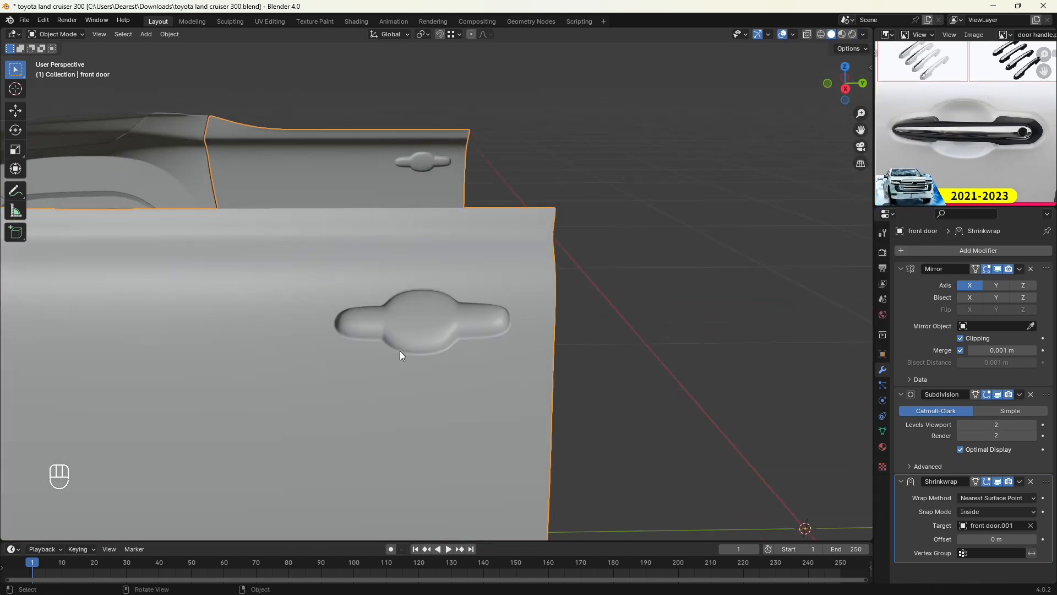
pyautogui.scroll(3, 399, 351)
pyautogui.moveTo(471, 359); pyautogui.dragTo(550, 357, button='middle')
pyautogui.scroll(2, 490, 359)
pyautogui.scroll(4, 522, 385)
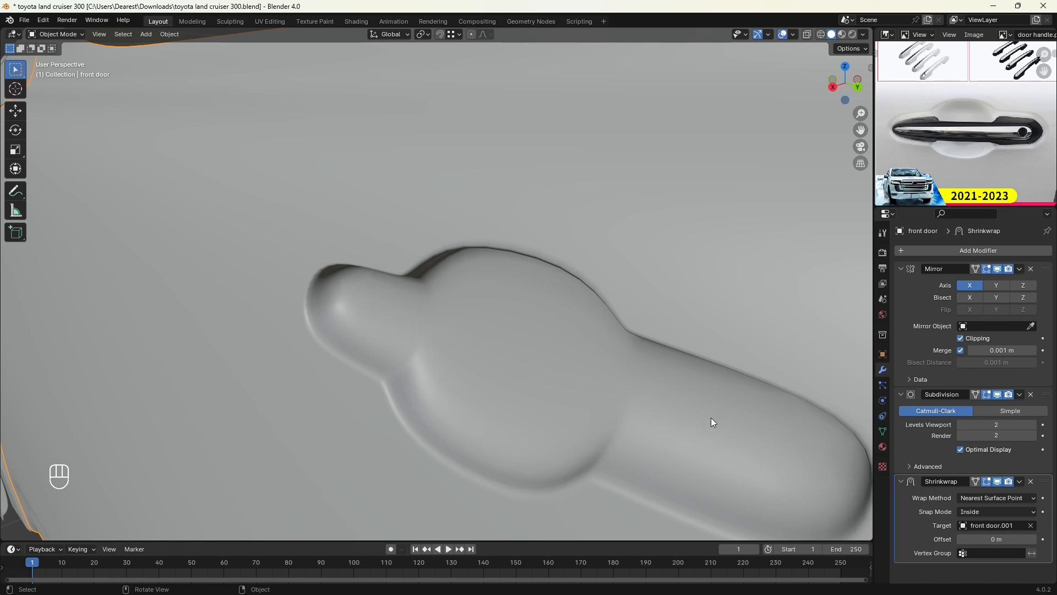
pyautogui.scroll(-4, 706, 409)
pyautogui.moveTo(708, 405); pyautogui.dragTo(611, 393, button='middle')
# Step: In Edit Mode with face selection, select the faces of the recess's longer arm, including the narrow strips beside the round centre
pyautogui.press('Tab')
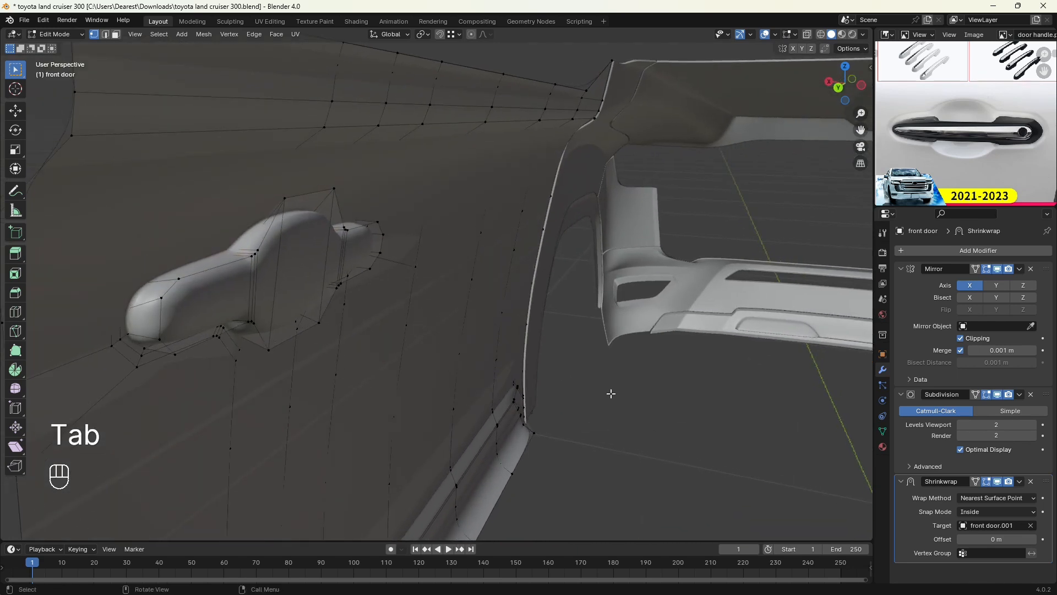
pyautogui.press('3')
pyautogui.click(208, 315)
pyautogui.scroll(2, 231, 308)
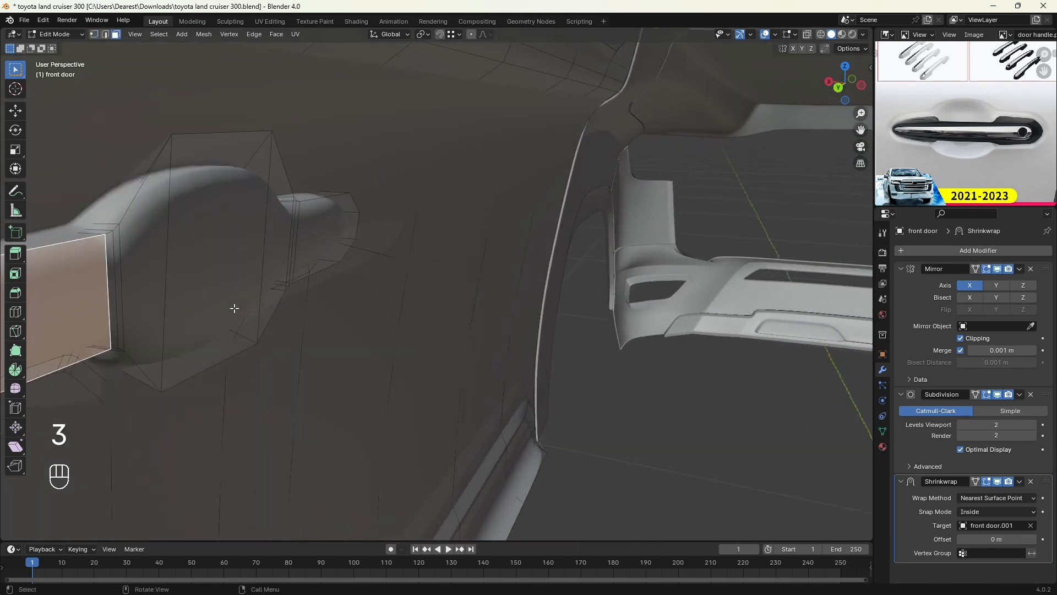
pyautogui.keyDown('shift'); pyautogui.moveTo(234, 307); pyautogui.dragTo(473, 305, button='middle'); pyautogui.keyUp('shift')
pyautogui.scroll(2, 347, 314)
pyautogui.keyDown('shift'); pyautogui.moveTo(278, 248); pyautogui.dragTo(323, 271); pyautogui.keyUp('shift')
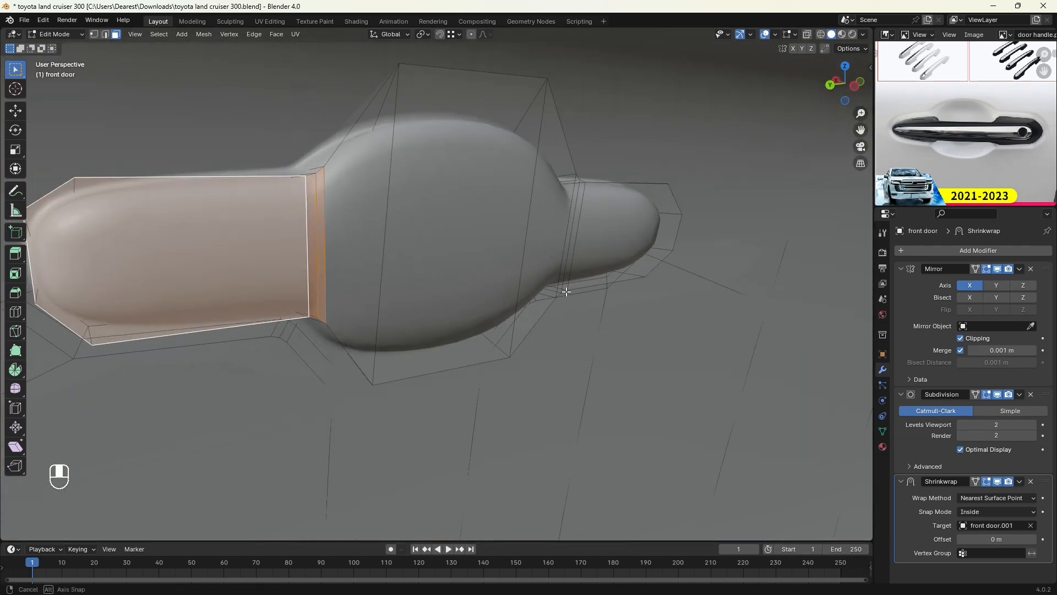
# Step: Add the faces of the recess's opposite, shorter arm to the selection, leaving the wide faces of the round centre unselected
pyautogui.moveTo(324, 271); pyautogui.dragTo(134, 219, button='middle')
pyautogui.moveTo(631, 335); pyautogui.dragTo(602, 330, button='middle')
pyautogui.keyDown('shift'); pyautogui.moveTo(482, 216); pyautogui.dragTo(556, 260); pyautogui.keyUp('shift')
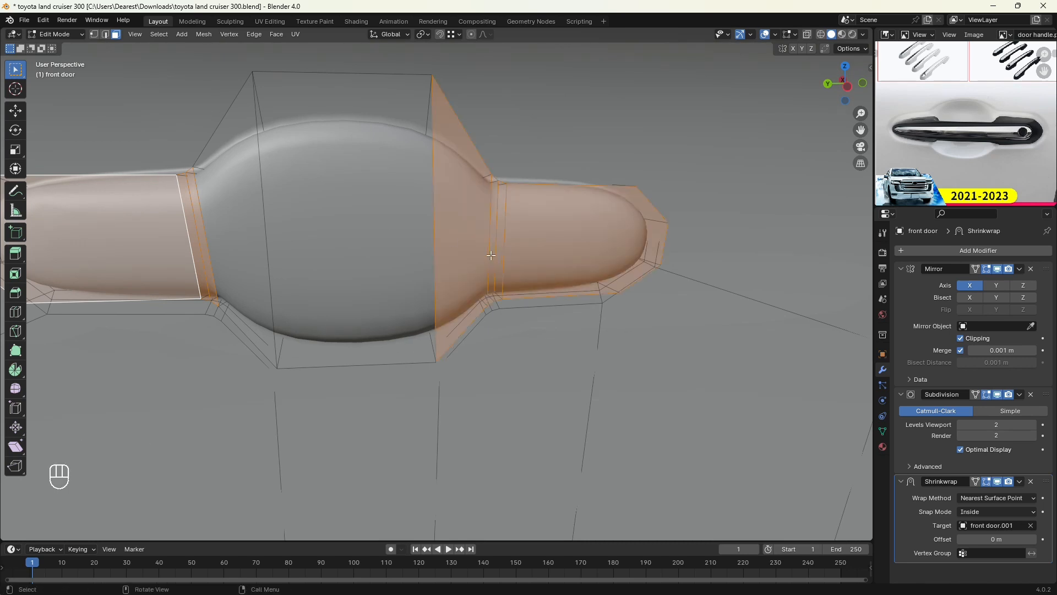
pyautogui.keyDown('shift'); pyautogui.click(465, 243); pyautogui.keyUp('shift')
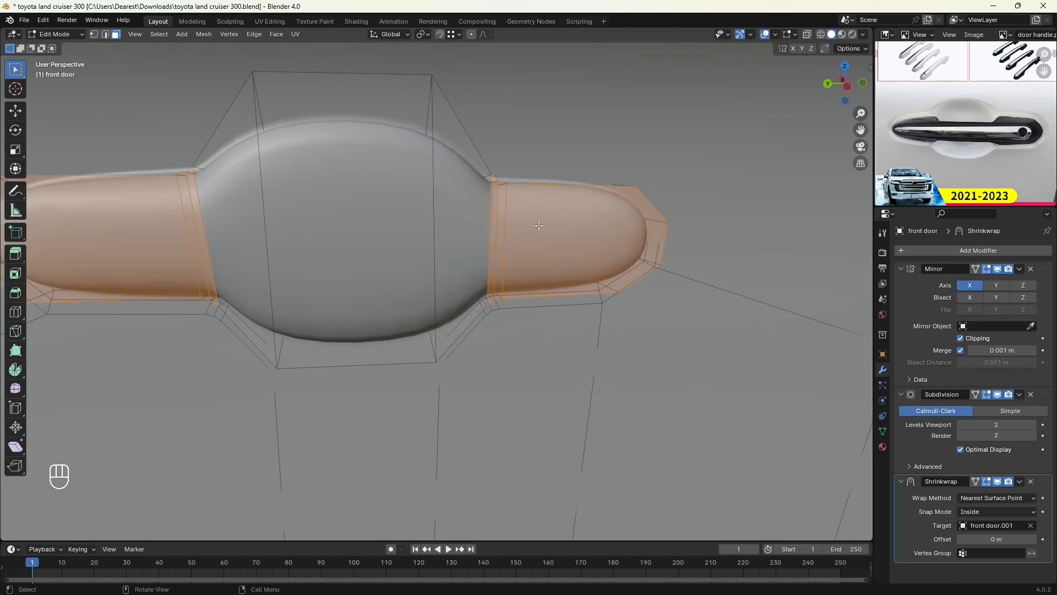
# Step: Move the selected arm faces outward along the X axis to make both arms shallower than the round centre
pyautogui.scroll(-5, 504, 265)
pyautogui.moveTo(424, 297); pyautogui.dragTo(489, 326, button='middle')
pyautogui.scroll(3, 568, 272)
pyautogui.scroll(2, 523, 331)
pyautogui.keyDown('shift'); pyautogui.moveTo(554, 338); pyautogui.dragTo(519, 337, button='middle'); pyautogui.keyUp('shift')
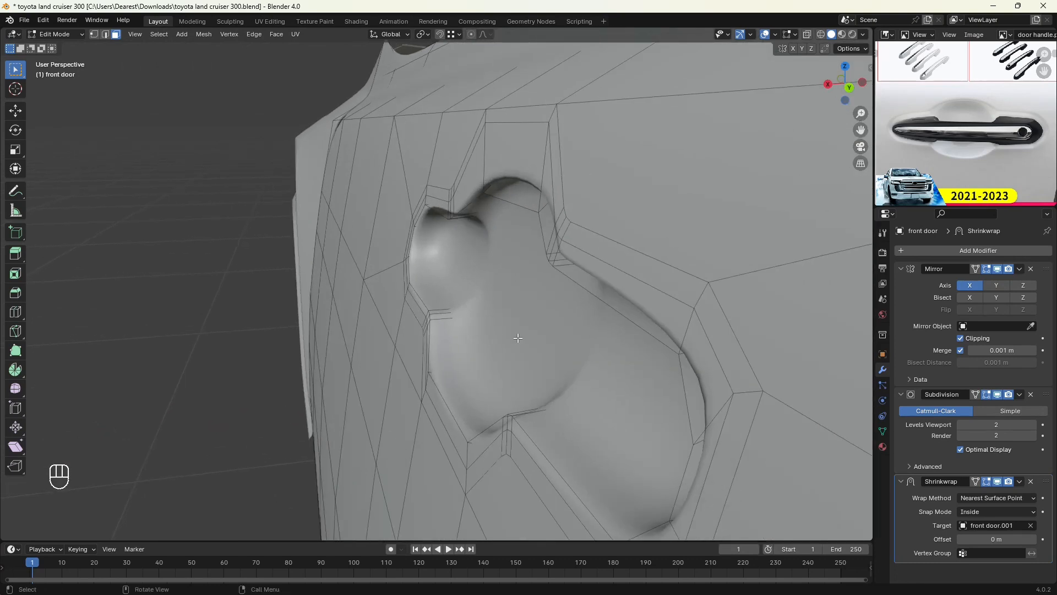
pyautogui.press('g')
pyautogui.press('x')
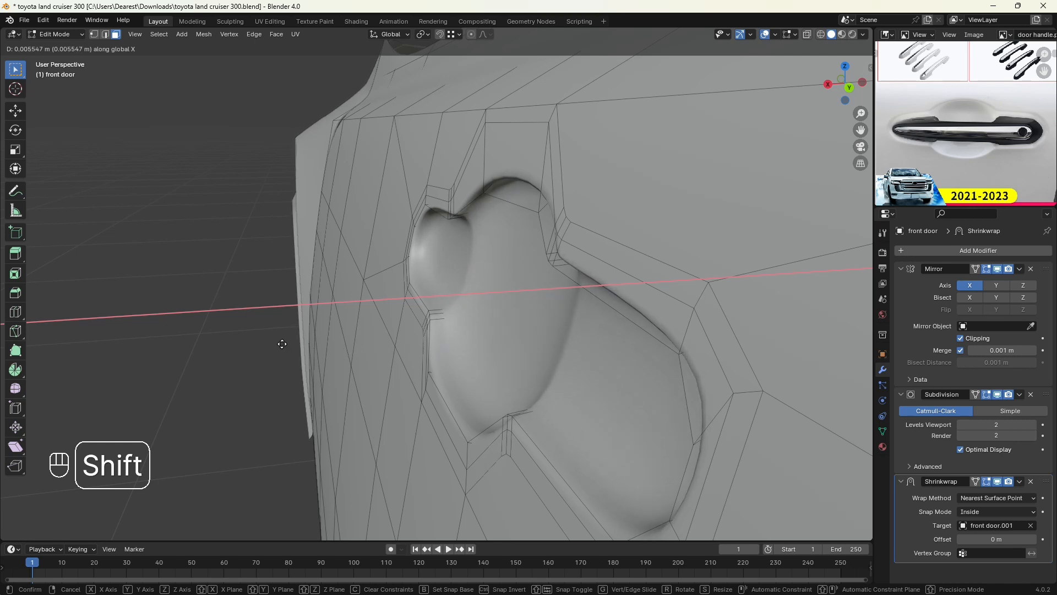
pyautogui.click(222, 340)
# Step: In edge selection, select the continuous path of inner lower edges running from one arm of the recess to the other
pyautogui.moveTo(323, 319)
pyautogui.mouseDown(button='middle')
pyautogui.moveTo(609, 349)
pyautogui.moveTo(586, 342)
pyautogui.moveTo(595, 331)
pyautogui.moveTo(413, 336)
pyautogui.moveTo(328, 300)
pyautogui.mouseUp(button='middle')
pyautogui.scroll(1, 328, 300)
pyautogui.keyDown('shift'); pyautogui.moveTo(410, 335); pyautogui.dragTo(501, 344, button='middle'); pyautogui.keyUp('shift')
pyautogui.moveTo(501, 344); pyautogui.dragTo(523, 342, button='middle')
pyautogui.press('2')
pyautogui.scroll(3, 447, 375)
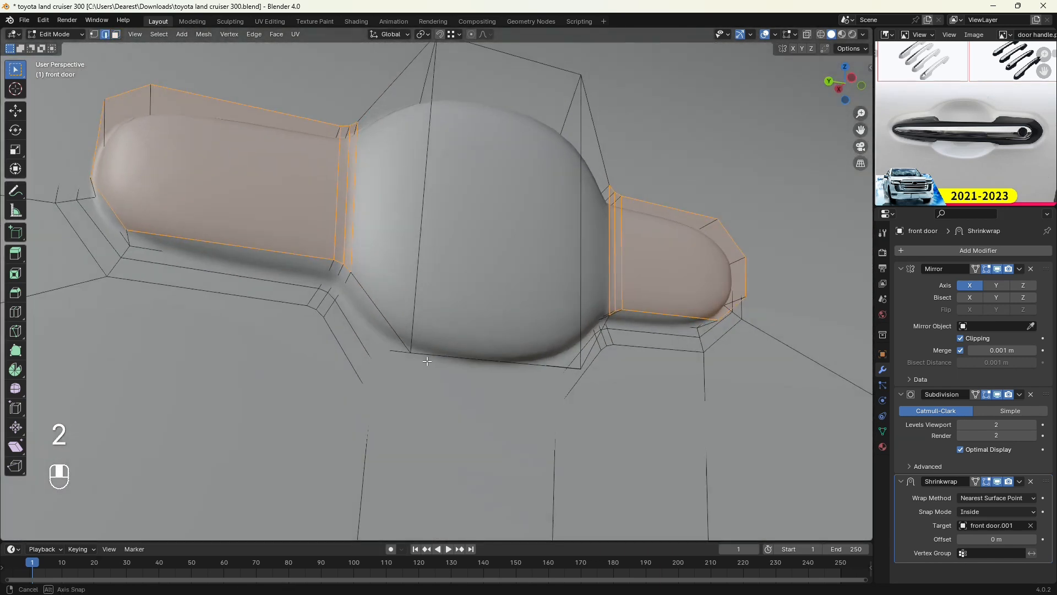
pyautogui.click(245, 248)
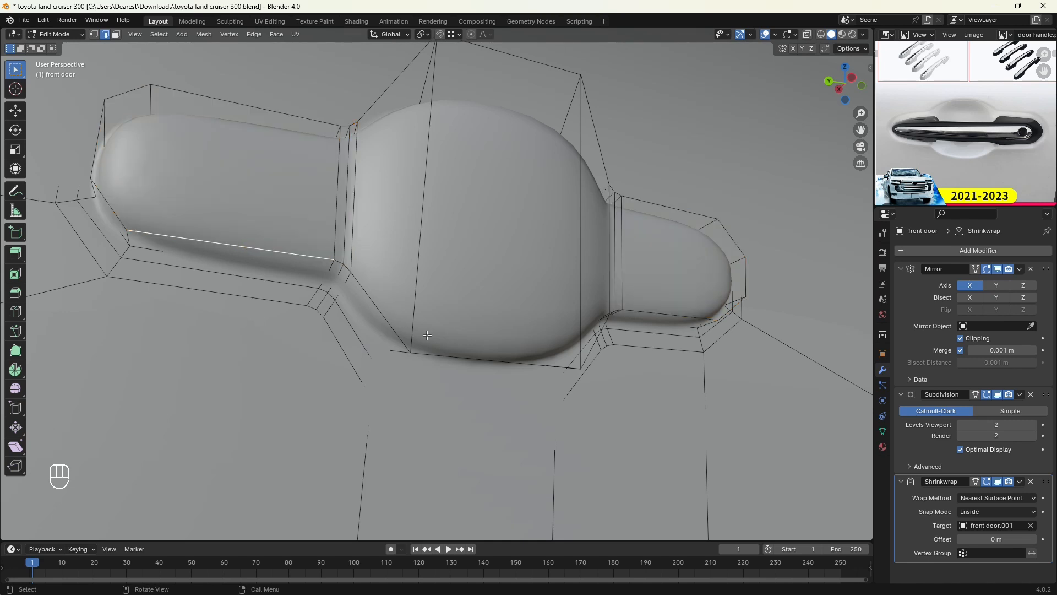
pyautogui.moveTo(427, 335); pyautogui.dragTo(265, 303, button='middle')
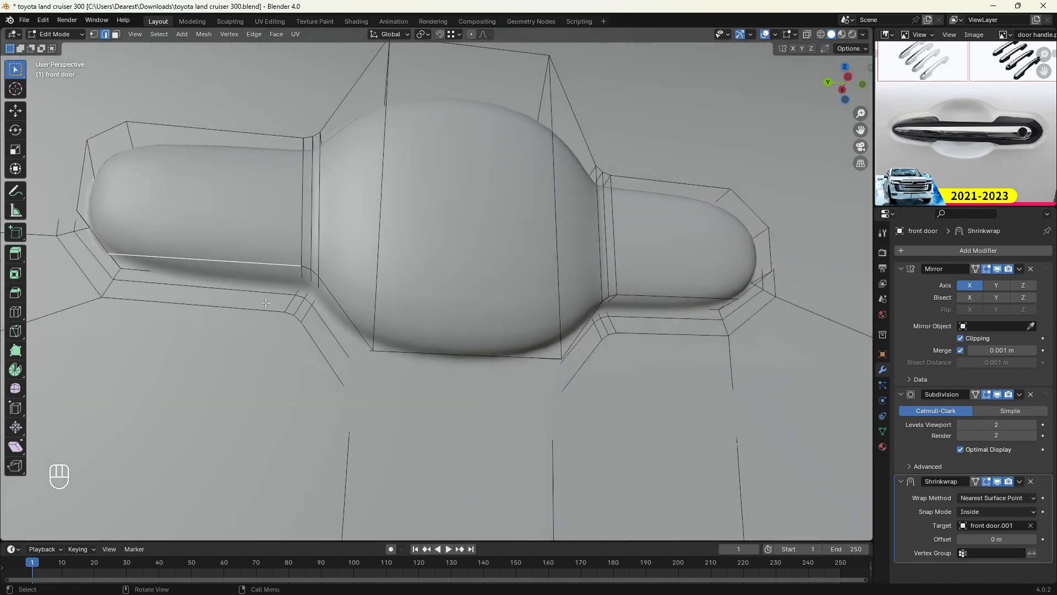
pyautogui.keyDown('ctrl'); pyautogui.click(693, 295); pyautogui.keyUp('ctrl')
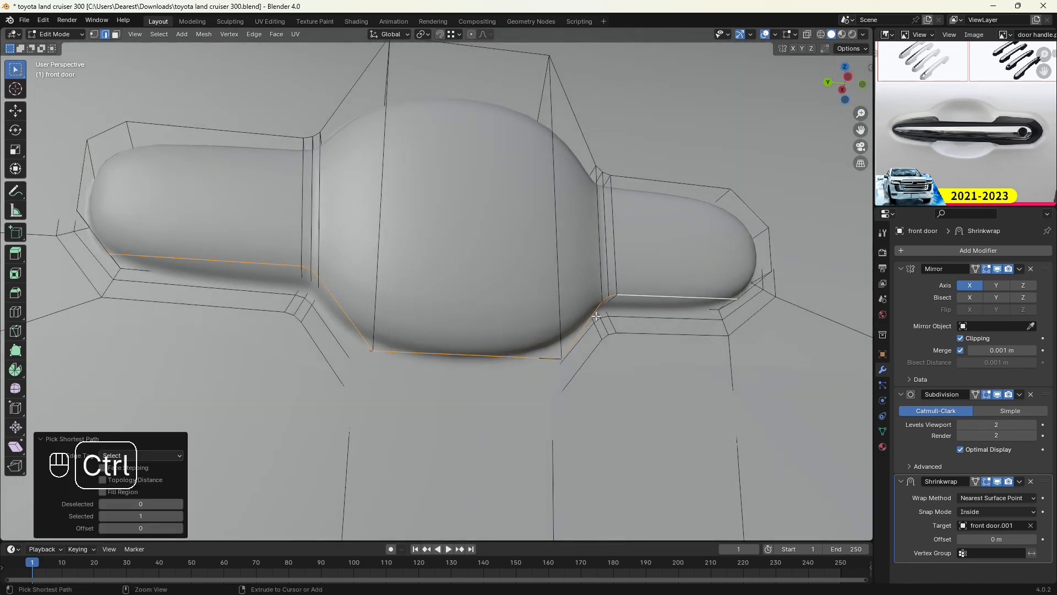
# Step: Raise the selected lower edges about 0.0072 m along the Z axis and return to Object Mode
pyautogui.scroll(-4, 516, 343)
pyautogui.moveTo(516, 342); pyautogui.dragTo(595, 417, button='middle')
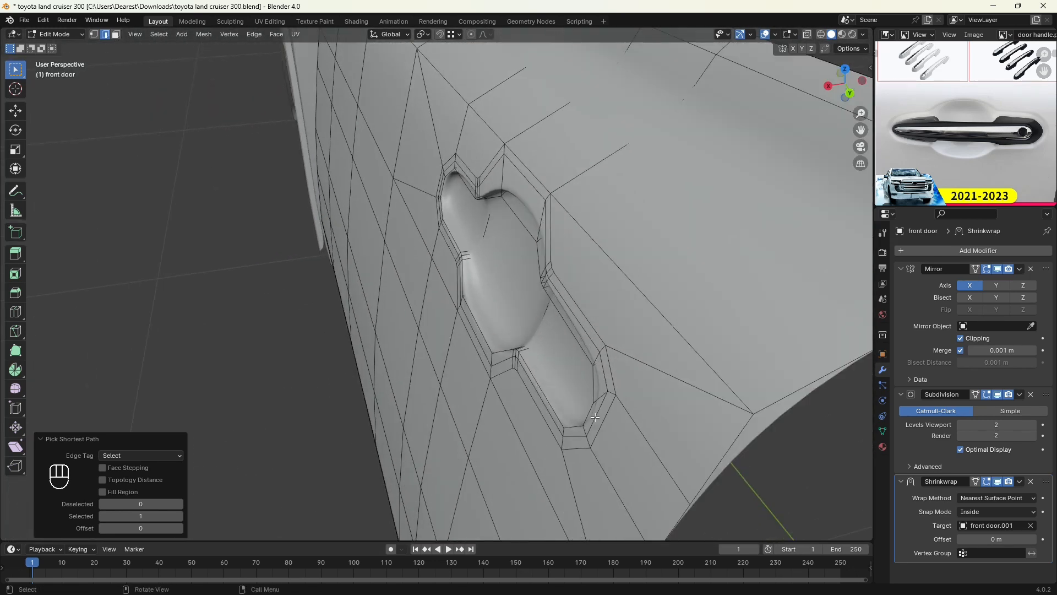
pyautogui.press('g')
pyautogui.press('z')
pyautogui.press('shift')
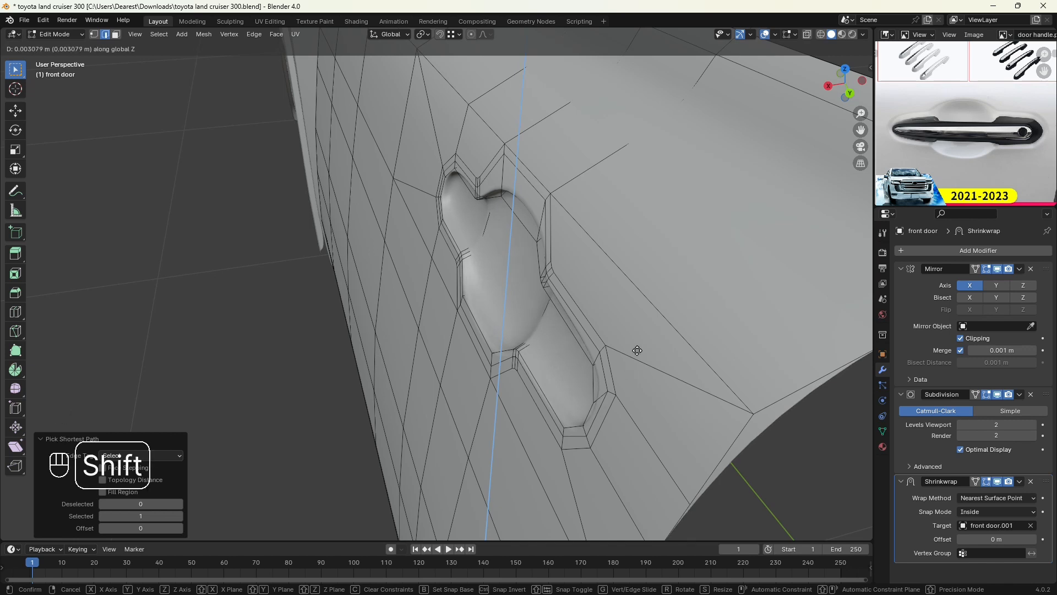
pyautogui.click(640, 272)
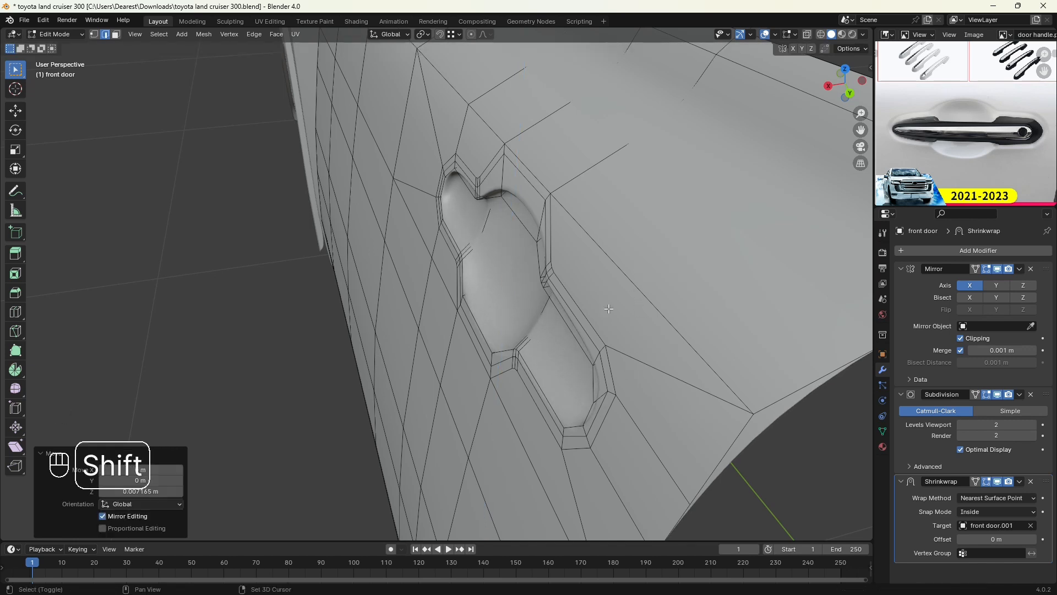
pyautogui.moveTo(640, 272); pyautogui.dragTo(635, 371, button='middle')
pyautogui.scroll(-2, 628, 347)
pyautogui.press('Tab')
pyautogui.scroll(-2, 629, 347)
pyautogui.scroll(3, 611, 352)
pyautogui.moveTo(561, 346); pyautogui.dragTo(602, 342, button='middle')
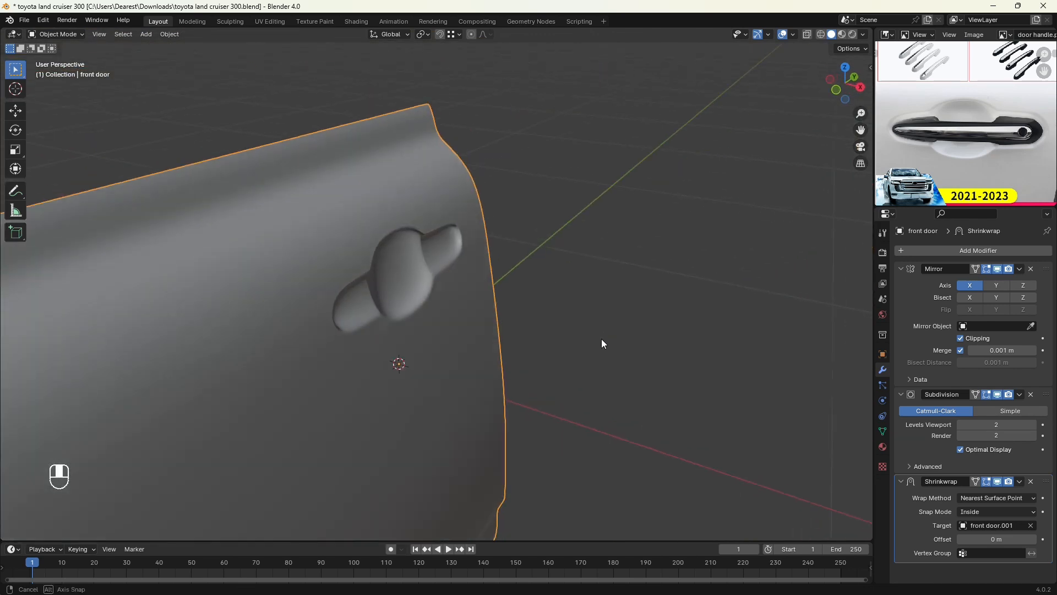
# Step: Set the viewport lighting to MatCap
pyautogui.click(864, 35)
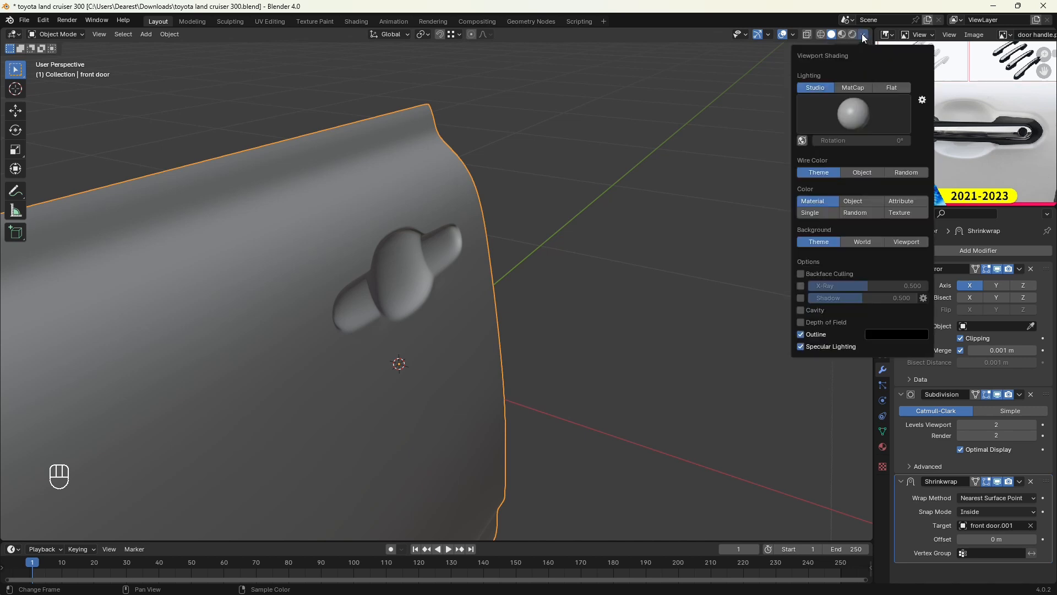
pyautogui.click(857, 87)
pyautogui.moveTo(516, 232)
pyautogui.mouseDown(button='middle')
pyautogui.moveTo(480, 277)
pyautogui.moveTo(438, 276)
pyautogui.moveTo(525, 283)
pyautogui.moveTo(401, 273)
pyautogui.moveTo(474, 274)
pyautogui.moveTo(497, 286)
pyautogui.moveTo(472, 283)
pyautogui.moveTo(566, 318)
pyautogui.mouseUp(button='middle')
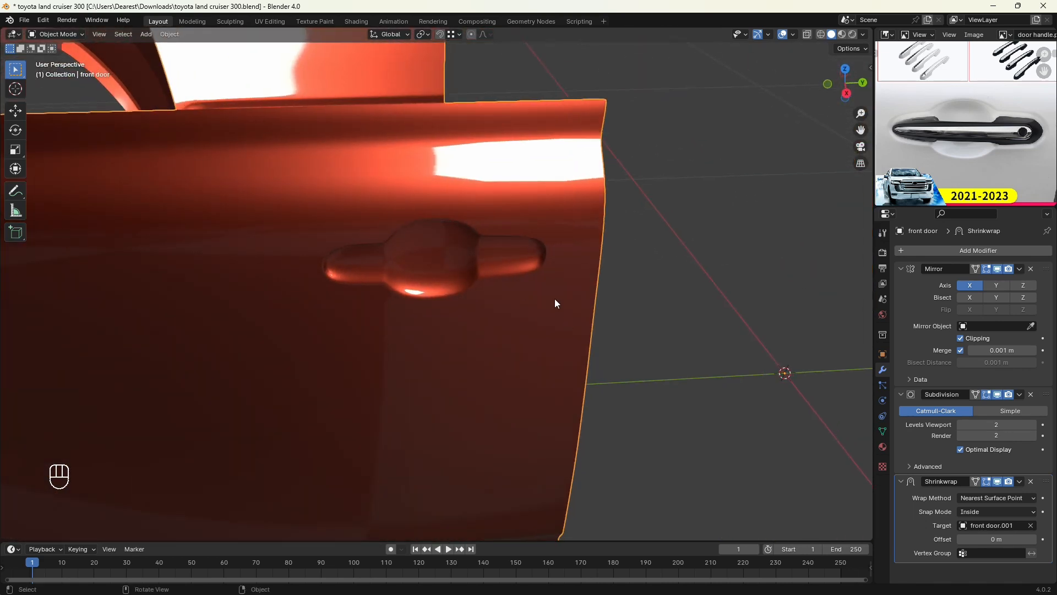
# Step: Examine the reflections in and around the handle recess on the front door
pyautogui.scroll(-2, 540, 272)
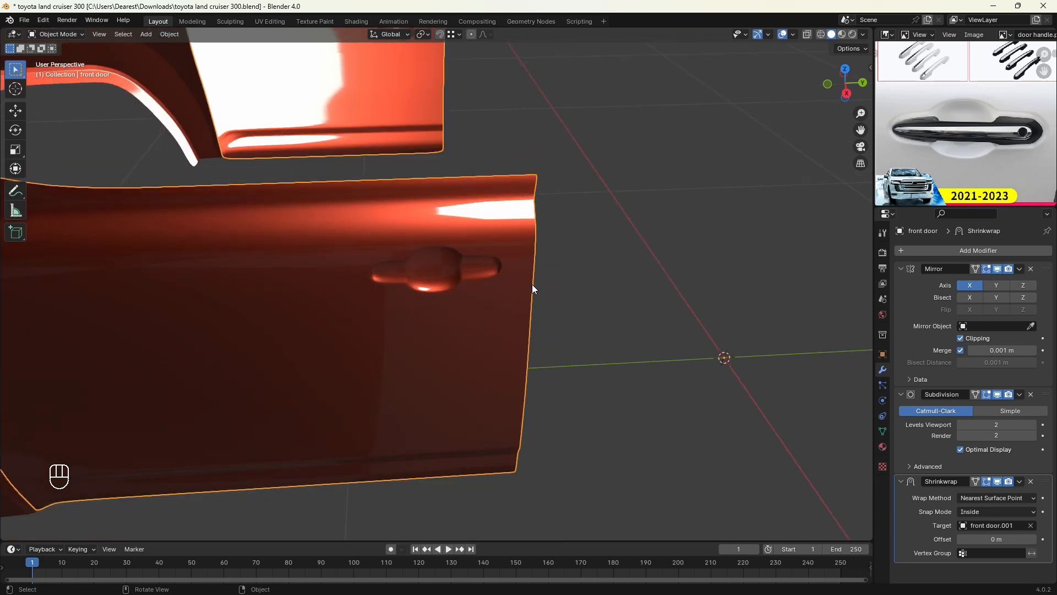
pyautogui.scroll(-1, 531, 284)
pyautogui.keyDown('shift'); pyautogui.moveTo(530, 292); pyautogui.dragTo(511, 355, button='middle'); pyautogui.keyUp('shift')
pyautogui.scroll(2, 557, 317)
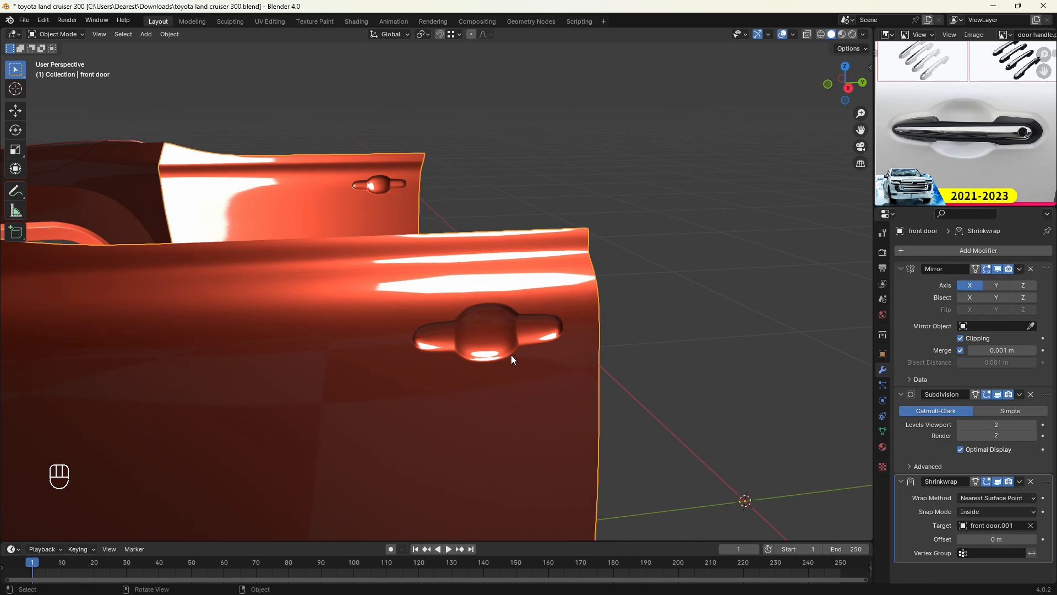
pyautogui.scroll(1, 511, 354)
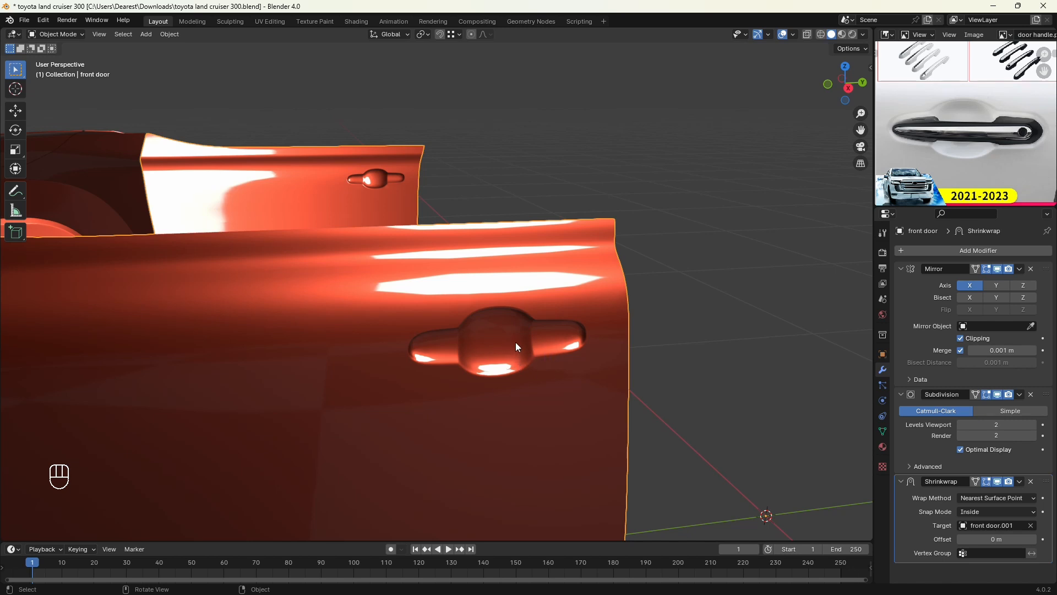
pyautogui.moveTo(516, 350); pyautogui.dragTo(511, 358, button='middle')
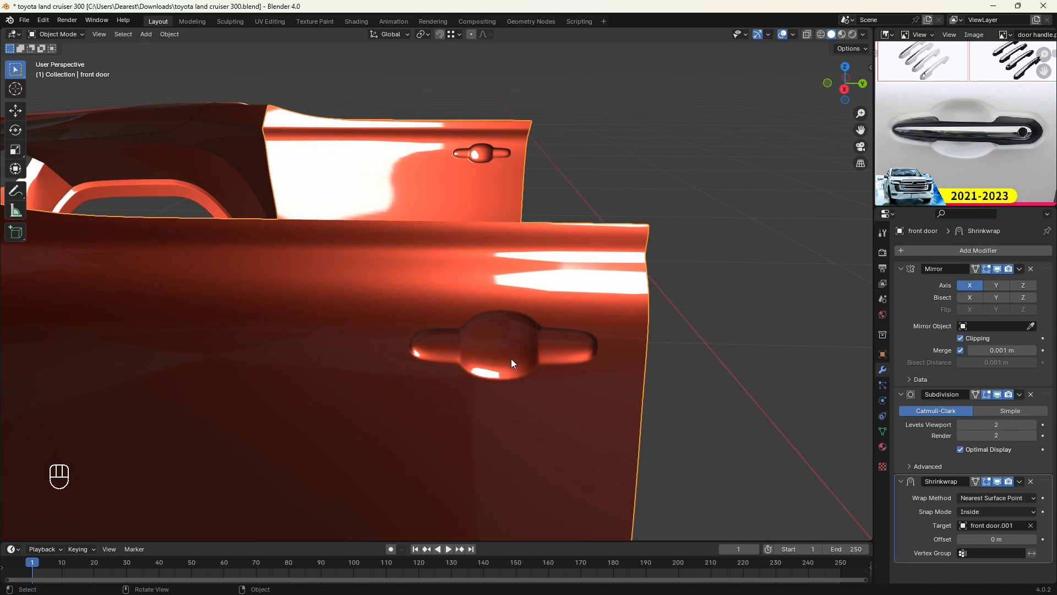
pyautogui.scroll(2, 513, 388)
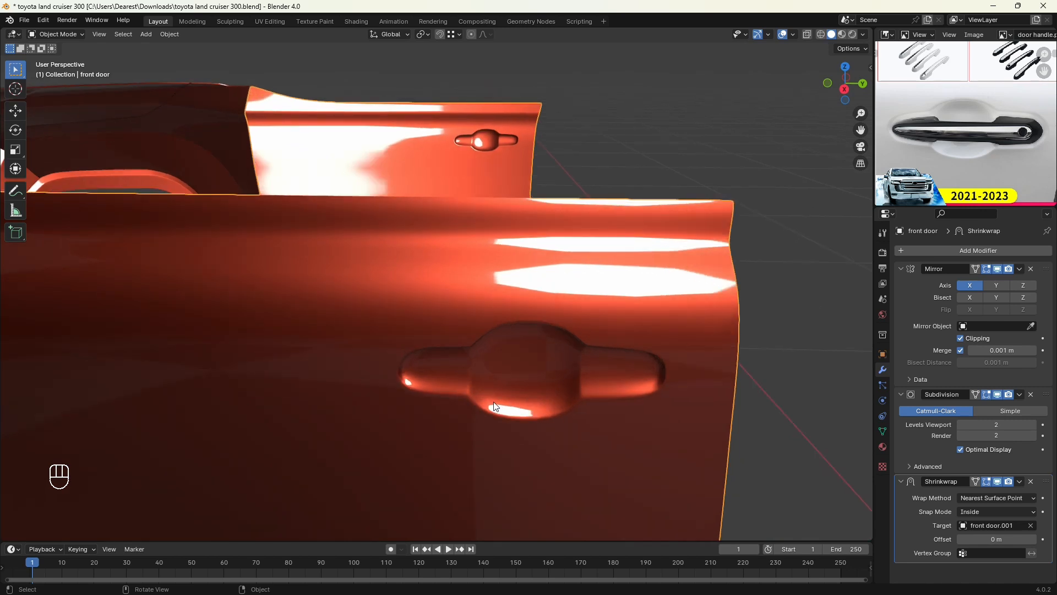
pyautogui.scroll(-2, 500, 365)
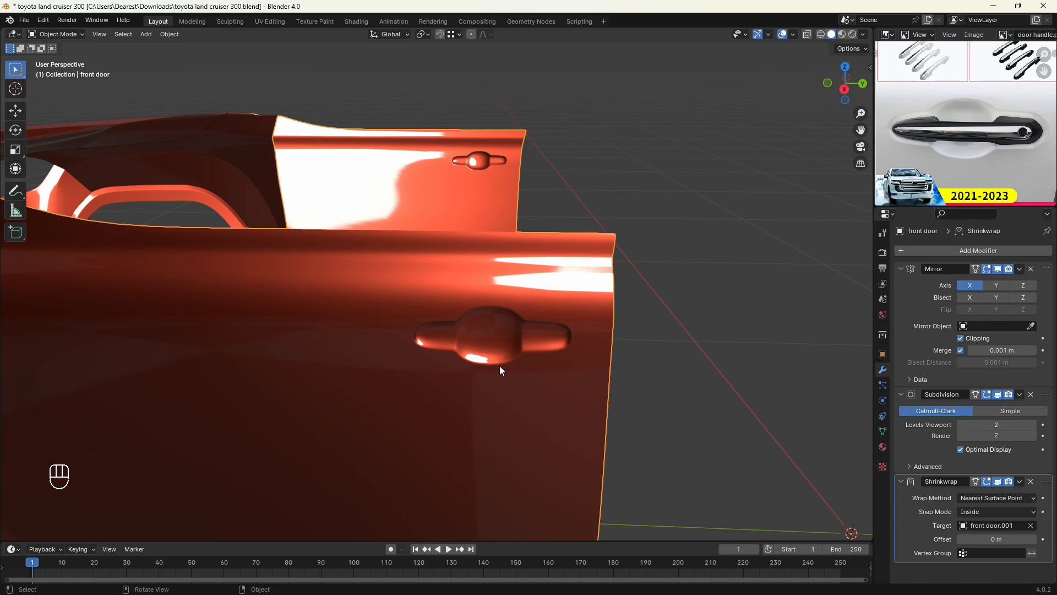
pyautogui.scroll(-3, 501, 361)
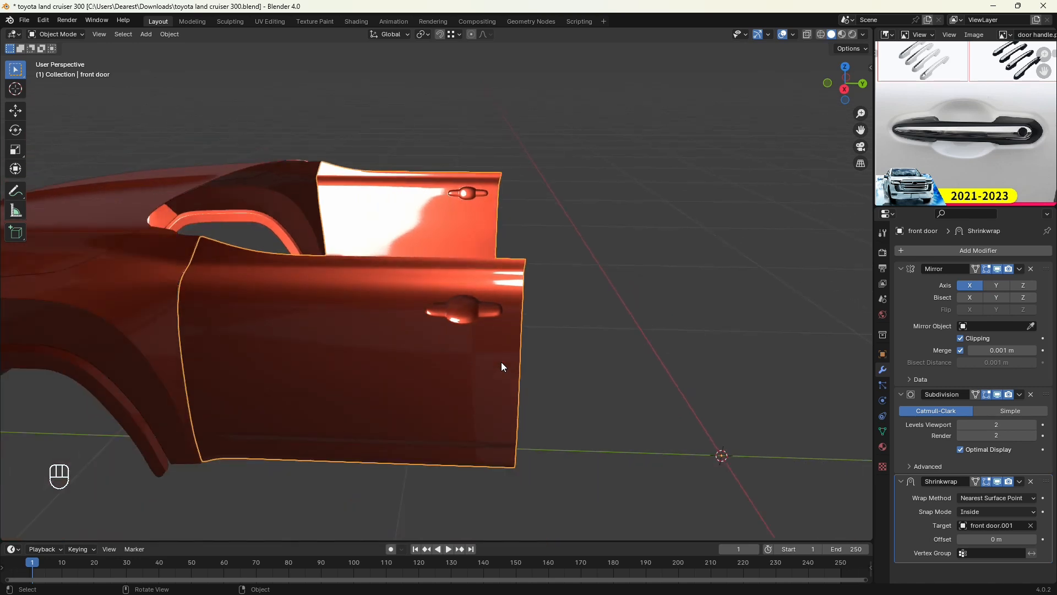
pyautogui.scroll(3, 473, 320)
pyautogui.scroll(1, 473, 321)
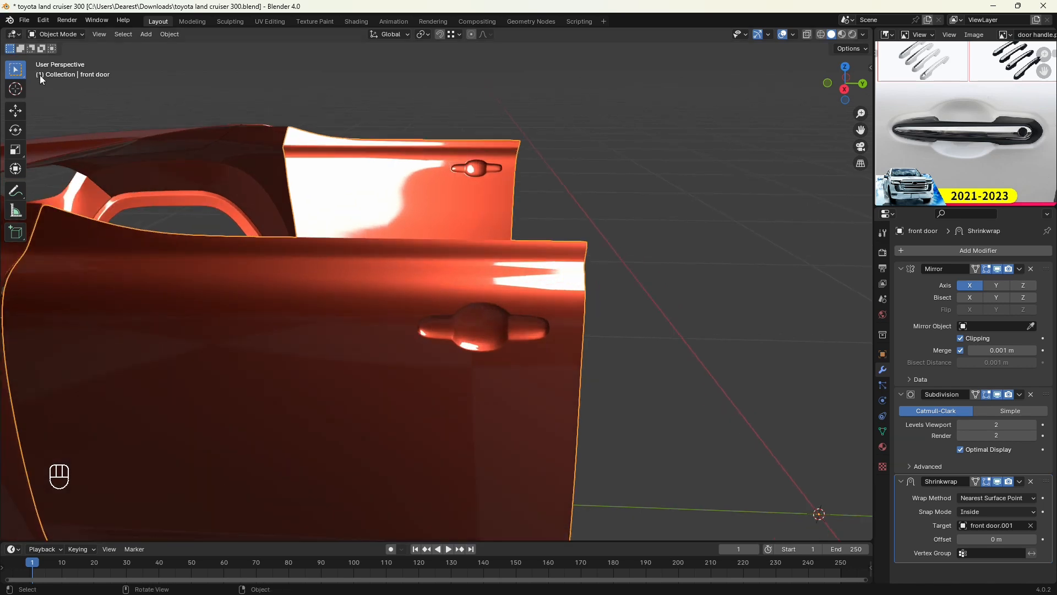
# Step: Examine how the front door and its handle recess look together with the car's hood and fender
pyautogui.scroll(-2, 242, 209)
pyautogui.keyDown('shift'); pyautogui.moveTo(250, 231); pyautogui.dragTo(345, 221, button='middle'); pyautogui.keyUp('shift')
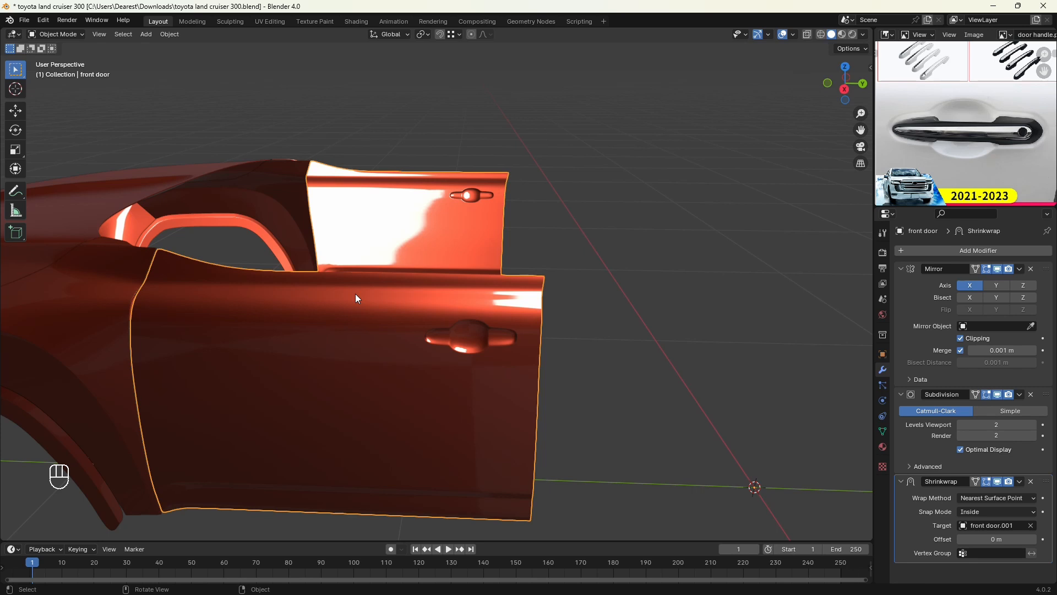
pyautogui.scroll(-2, 355, 293)
pyautogui.keyDown('shift'); pyautogui.moveTo(355, 293); pyautogui.dragTo(484, 338, button='middle'); pyautogui.keyUp('shift')
pyautogui.scroll(2, 457, 353)
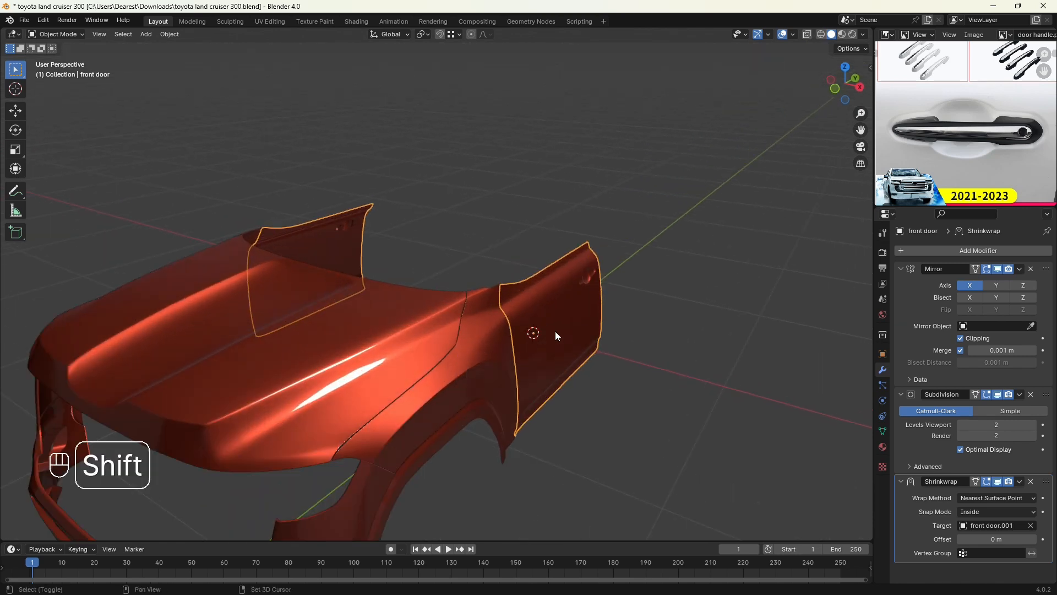
pyautogui.keyDown('shift'); pyautogui.moveTo(554, 331); pyautogui.dragTo(474, 353, button='middle'); pyautogui.keyUp('shift')
pyautogui.scroll(2, 473, 353)
pyautogui.keyDown('shift'); pyautogui.moveTo(564, 359); pyautogui.dragTo(481, 316, button='middle'); pyautogui.keyUp('shift')
pyautogui.scroll(2, 491, 346)
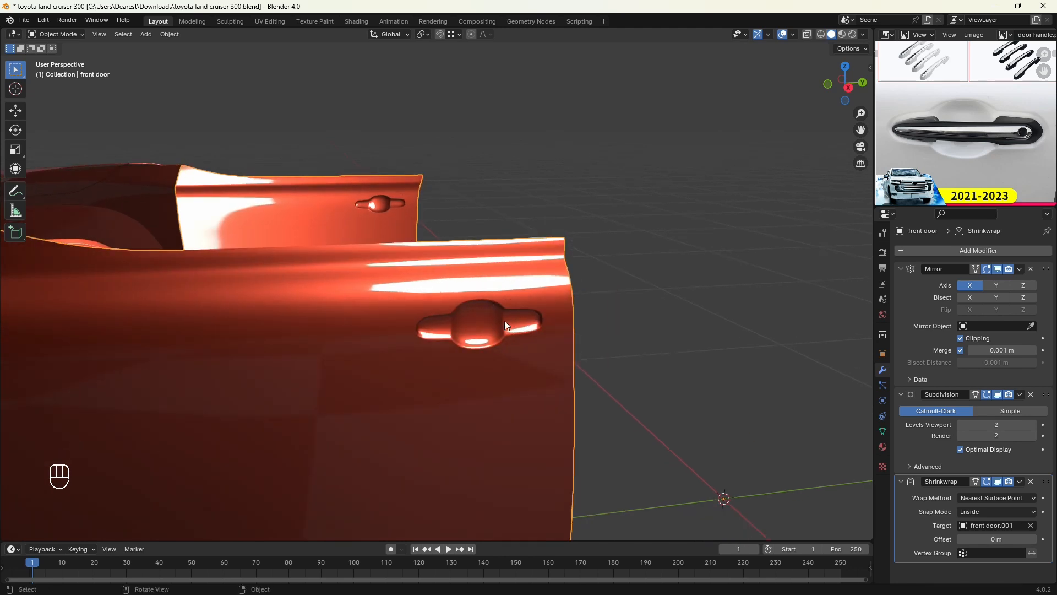
pyautogui.scroll(-2, 497, 322)
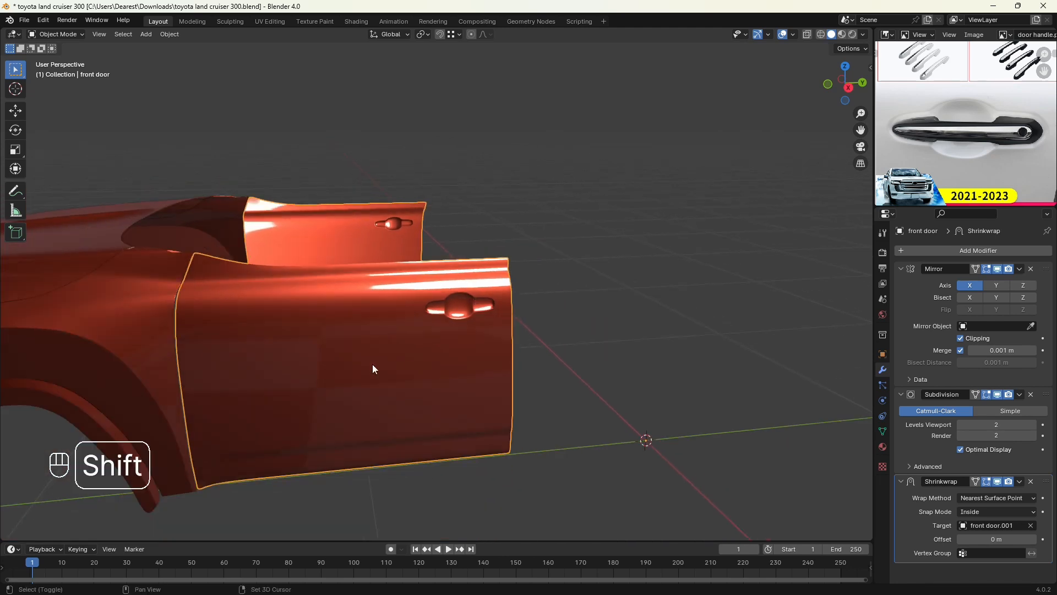
pyautogui.scroll(-1, 475, 298)
pyautogui.keyDown('shift'); pyautogui.moveTo(372, 364); pyautogui.dragTo(497, 332, button='middle'); pyautogui.keyUp('shift')
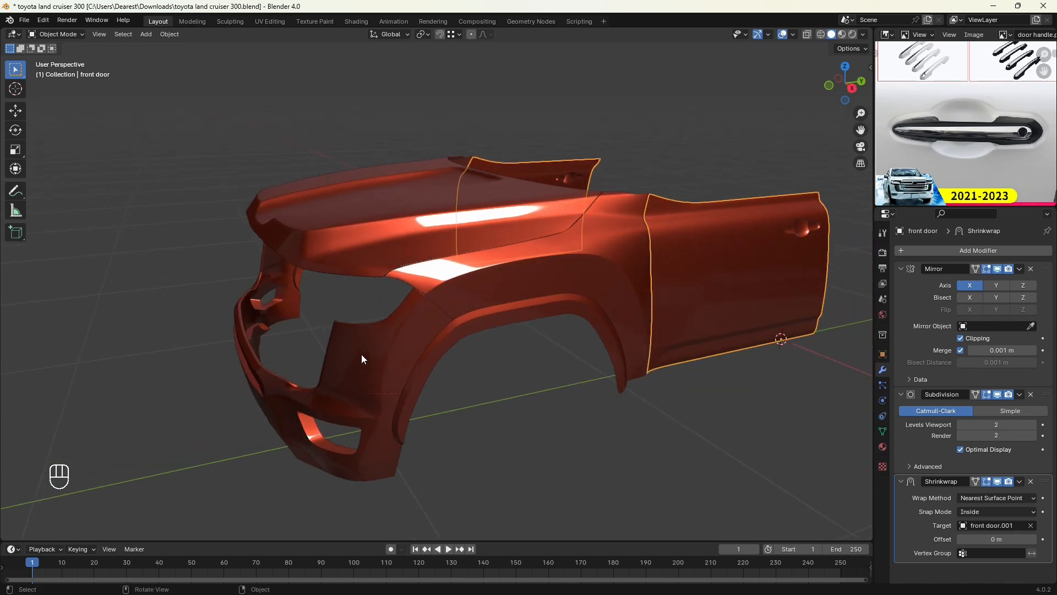
# Step: Load the reference image 4_lc_300.jpg and frame the small rectangular outline on the front panel below the headlight
pyautogui.click(974, 34)
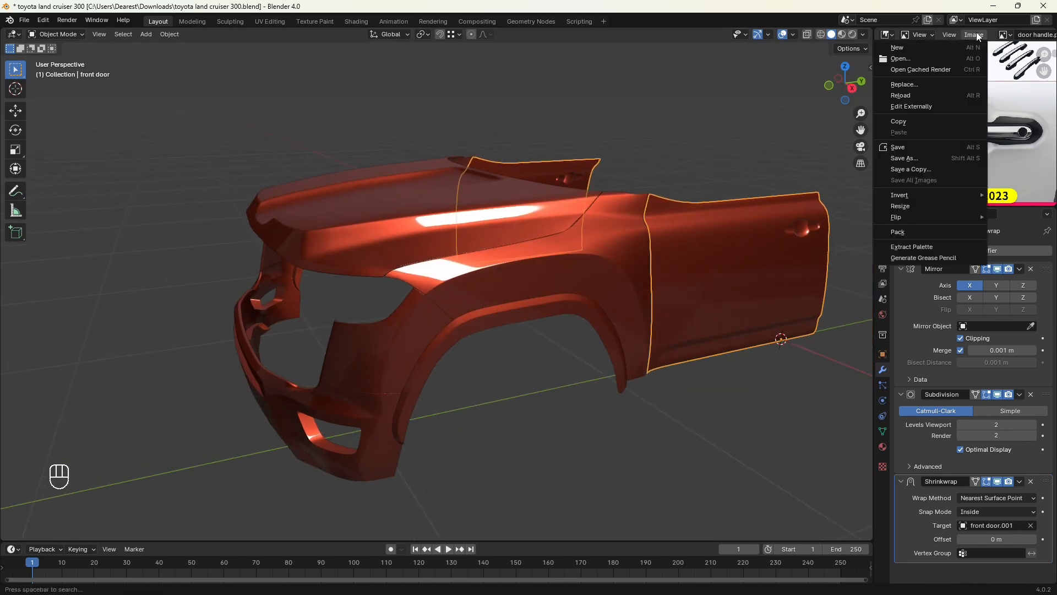
pyautogui.click(935, 58)
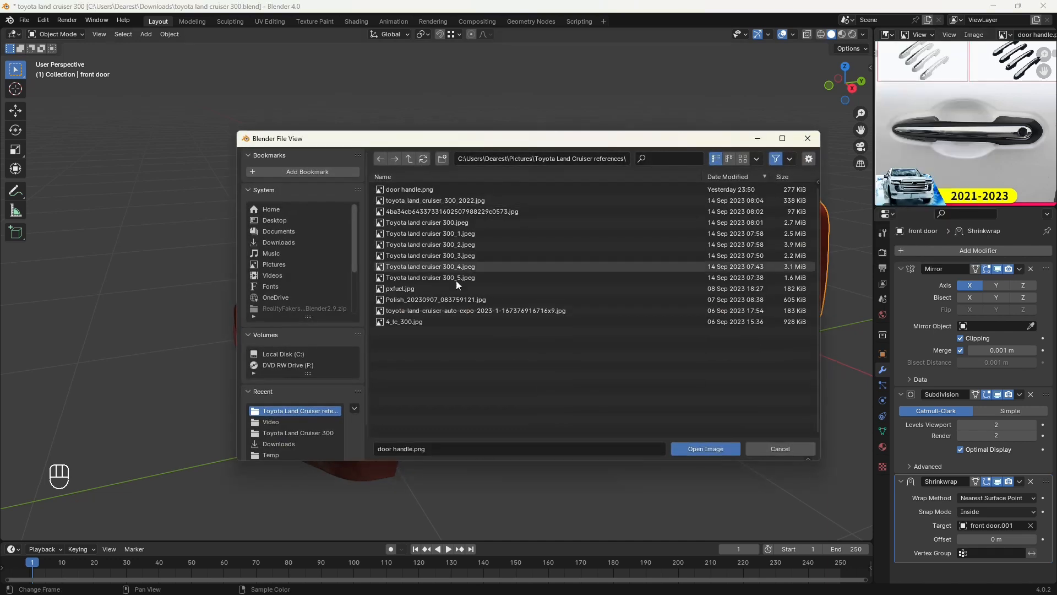
pyautogui.doubleClick(405, 322)
pyautogui.scroll(5, 941, 153)
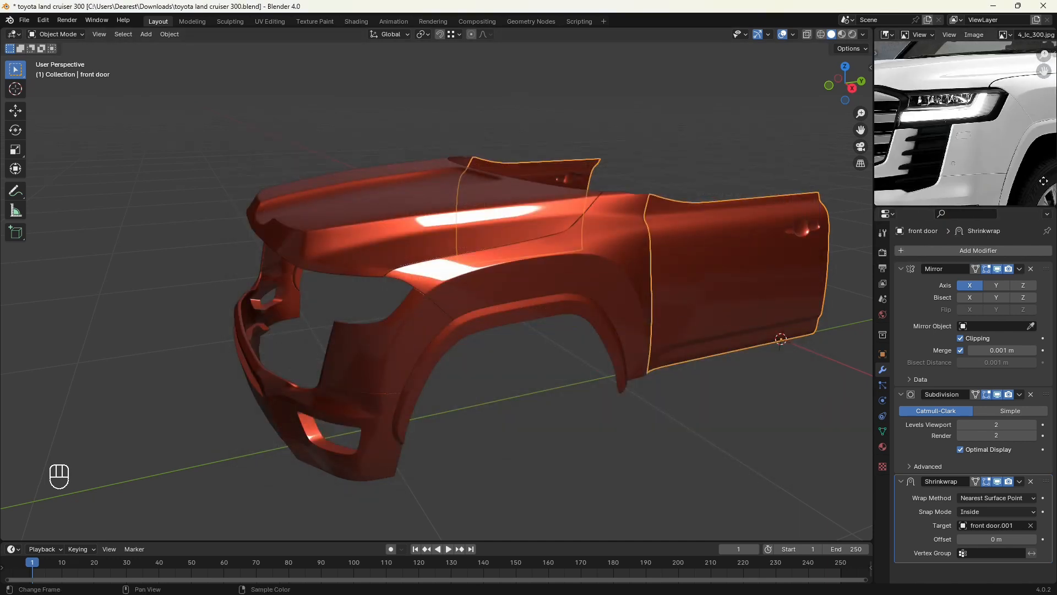
pyautogui.scroll(1, 968, 97)
pyautogui.moveTo(975, 120); pyautogui.dragTo(966, 65, button='middle')
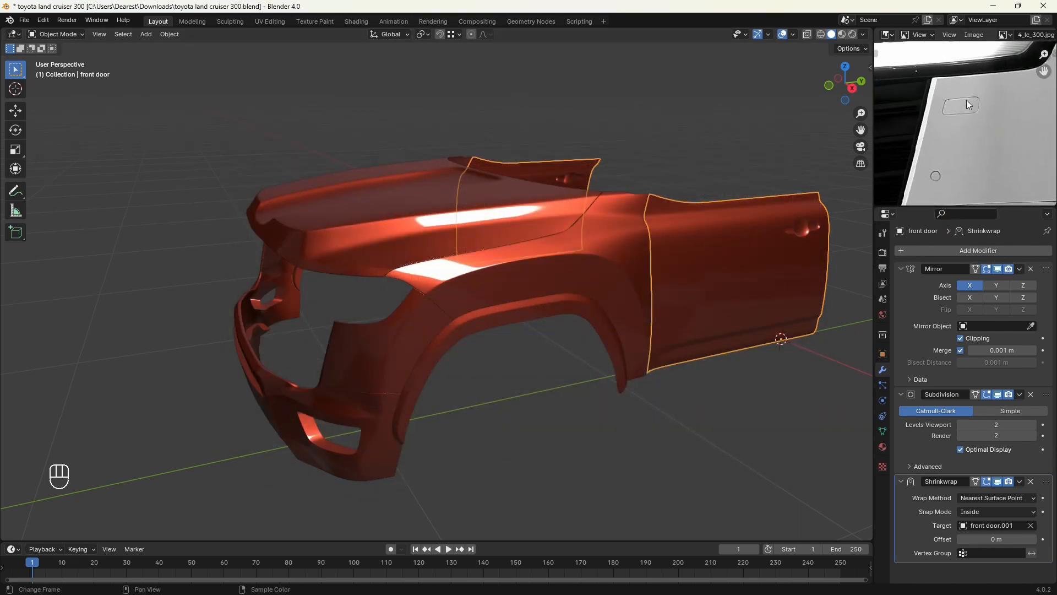
# Step: Add a plane at the world origin and rotate it 90° about the X axis
pyautogui.scroll(-3, 578, 326)
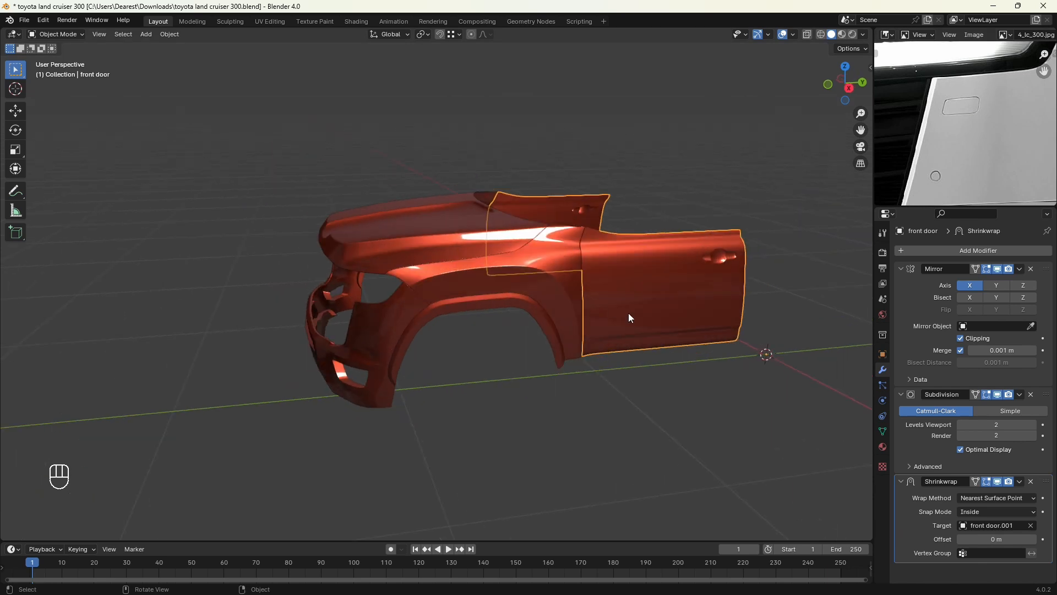
pyautogui.keyDown('shift'); pyautogui.moveTo(630, 318); pyautogui.dragTo(526, 300, button='middle'); pyautogui.keyUp('shift')
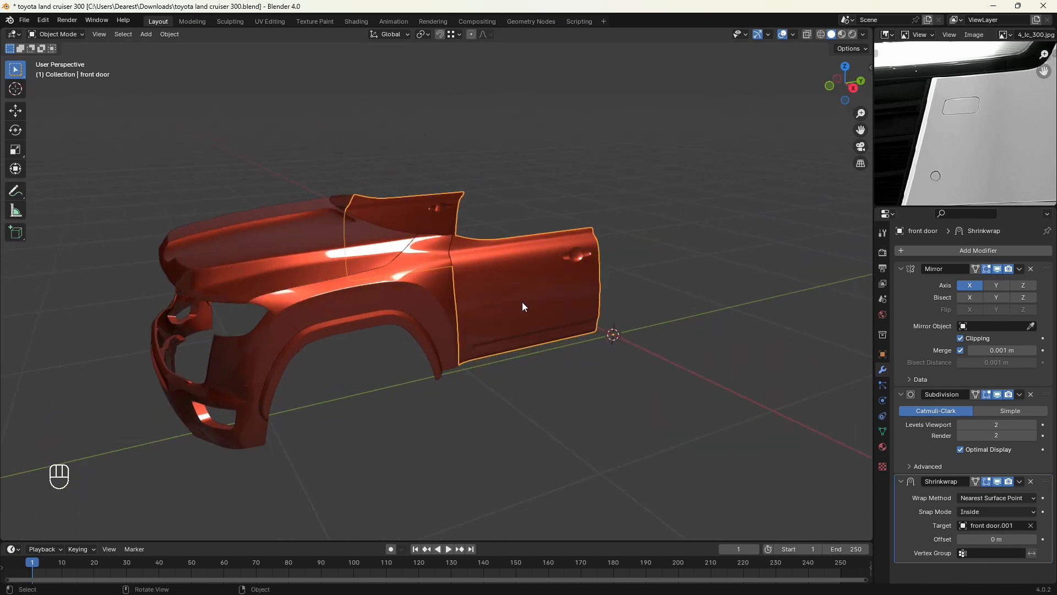
pyautogui.hotkey('shift', 'a')
pyautogui.moveTo(510, 304)
pyautogui.click(575, 303)
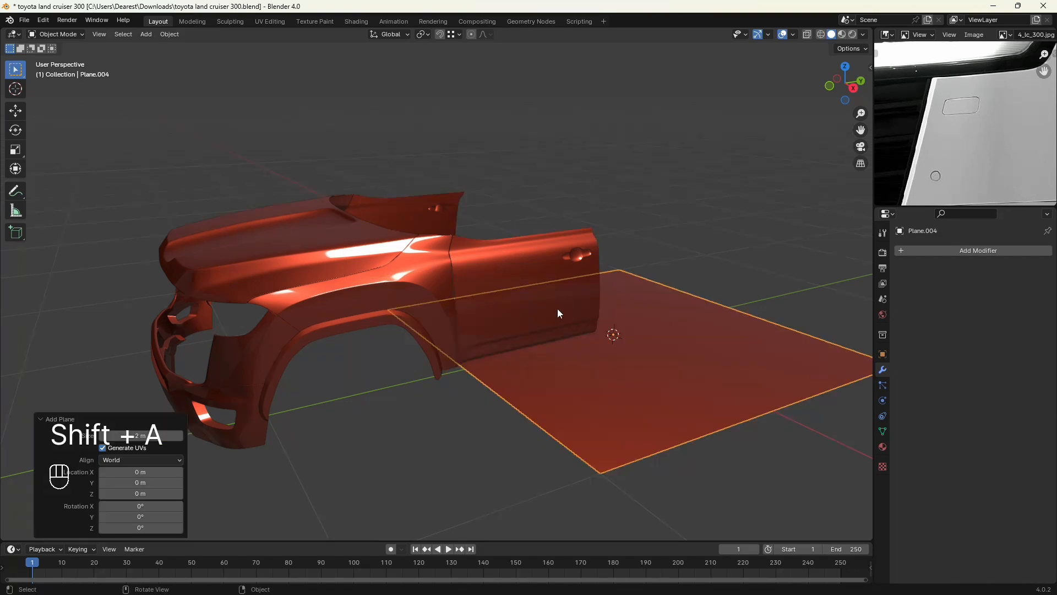
pyautogui.moveTo(561, 309)
pyautogui.keyDown('shift'); pyautogui.mouseDown(button='middle')
pyautogui.moveTo(541, 303)
pyautogui.moveTo(564, 313)
pyautogui.mouseUp(button='middle'); pyautogui.keyUp('shift')
pyautogui.scroll(-2, 542, 303)
pyautogui.press('r')
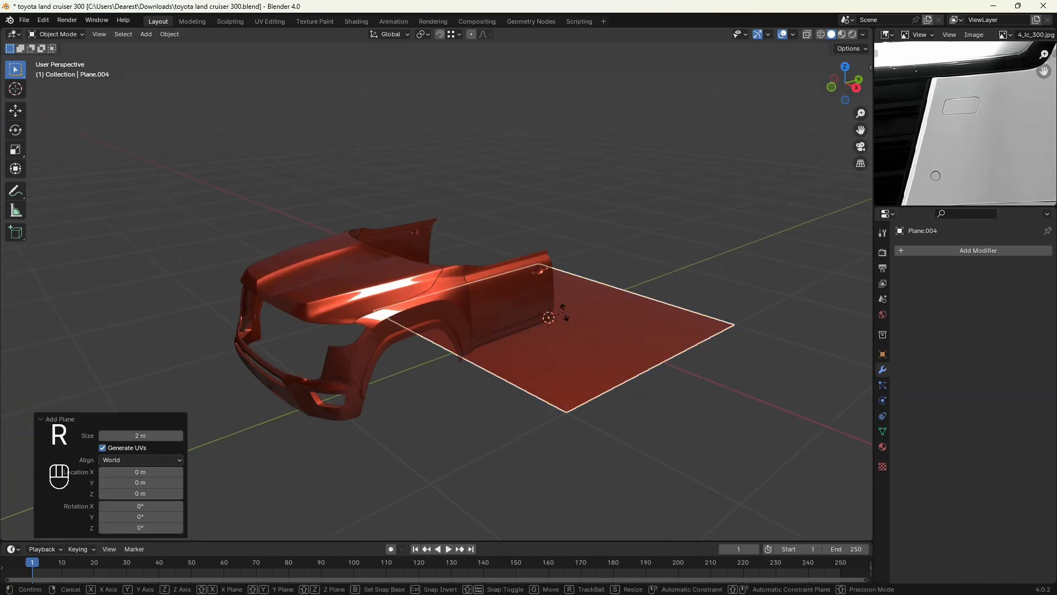
pyautogui.press('x')
pyautogui.press('9')
pyautogui.press('0')
pyautogui.press('Return')
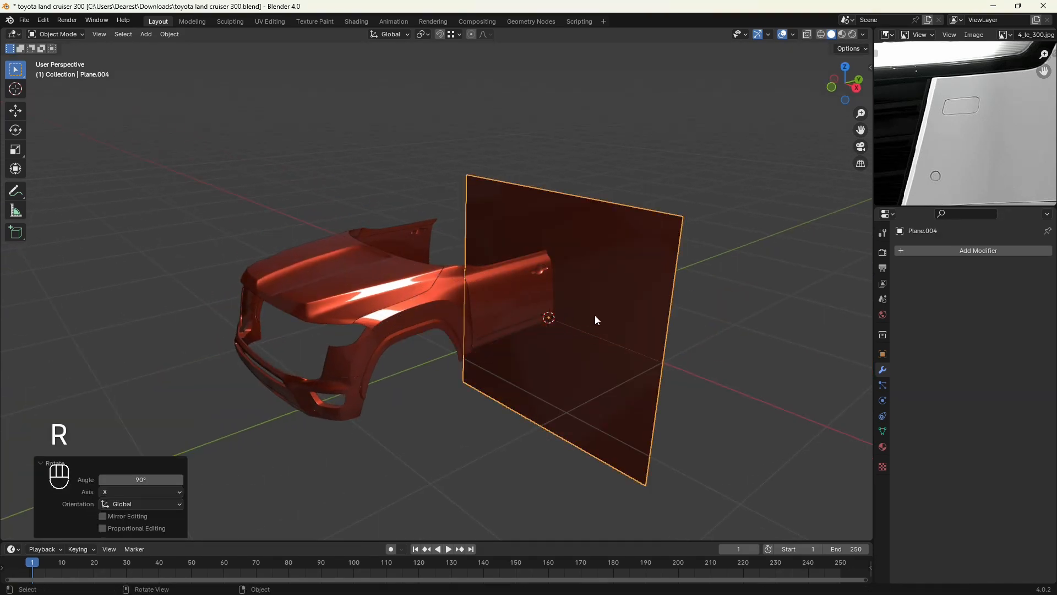
# Step: Scale the plane uniformly to about 0.055 of its size
pyautogui.scroll(-4, 596, 320)
pyautogui.keyDown('shift'); pyautogui.moveTo(600, 316); pyautogui.dragTo(549, 314, button='middle'); pyautogui.keyUp('shift')
pyautogui.scroll(1, 577, 292)
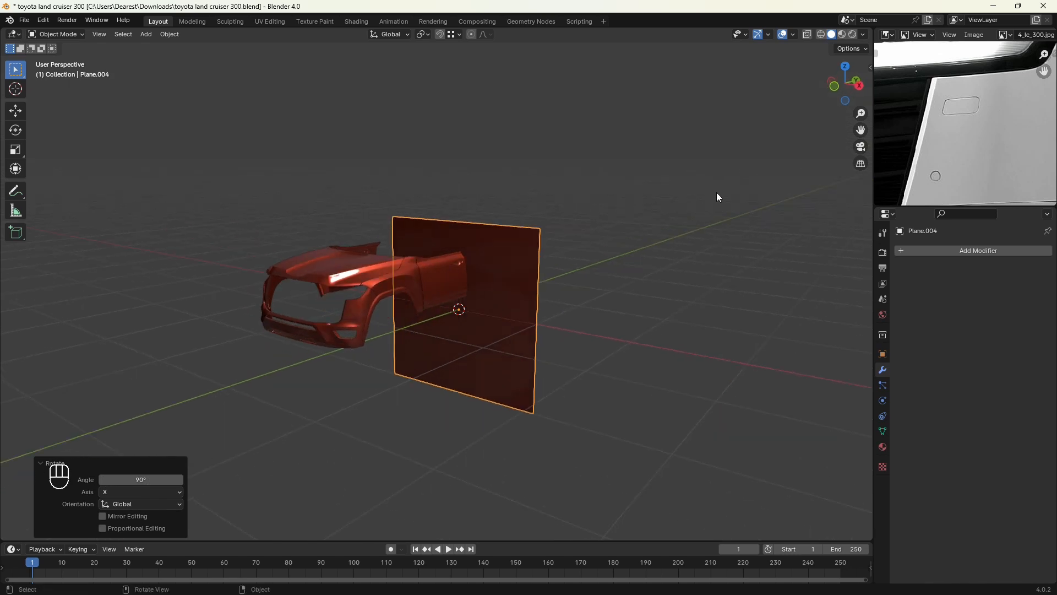
pyautogui.press('s')
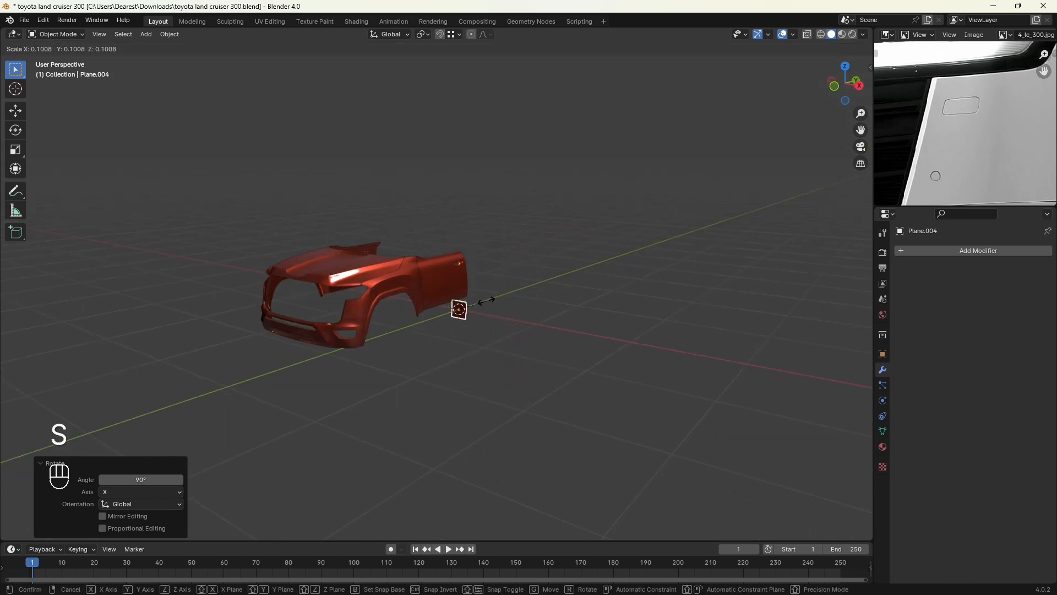
pyautogui.click(474, 305)
pyautogui.scroll(3, 475, 314)
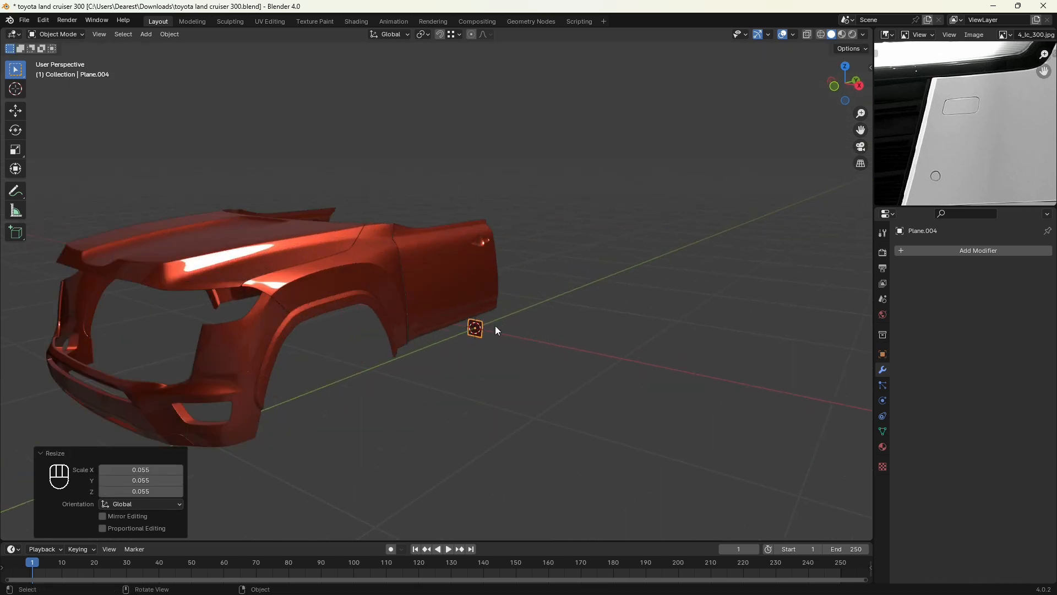
# Step: Set snapping to Face Project with Align Rotation to Target and turn snapping on
pyautogui.click(454, 36)
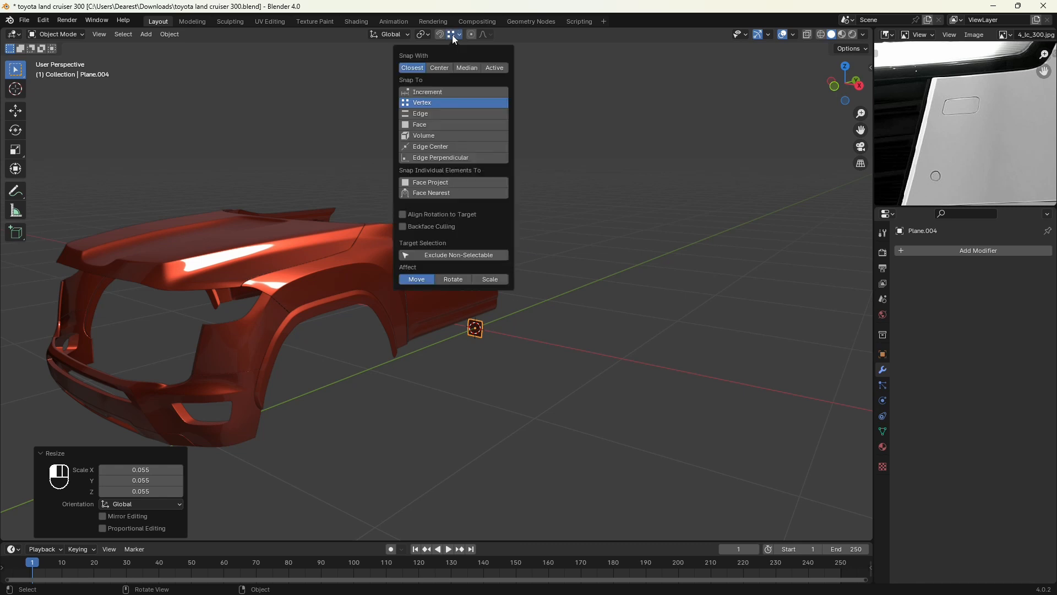
pyautogui.click(428, 125)
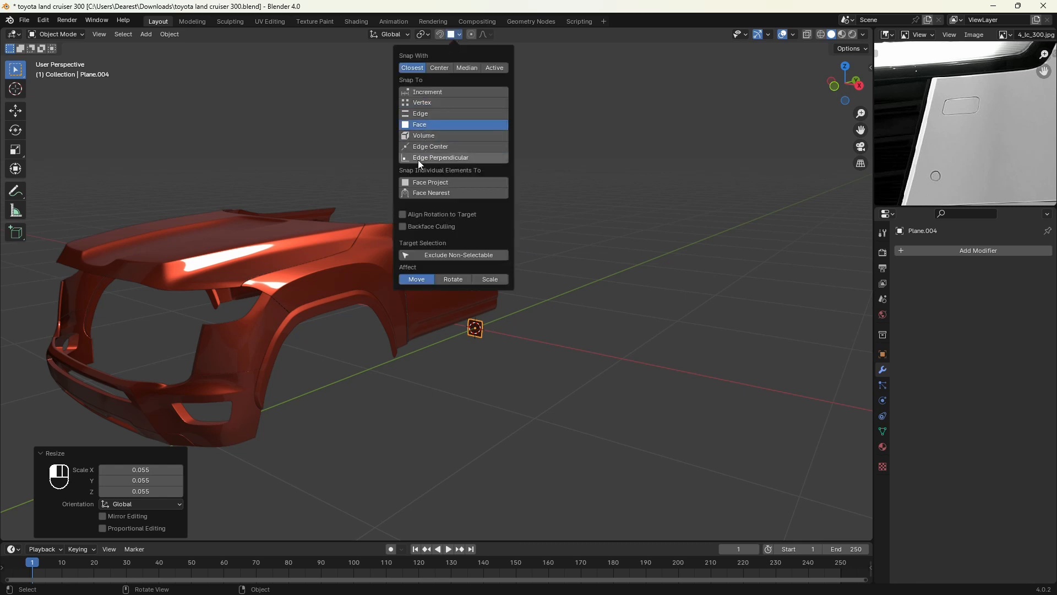
pyautogui.click(423, 183)
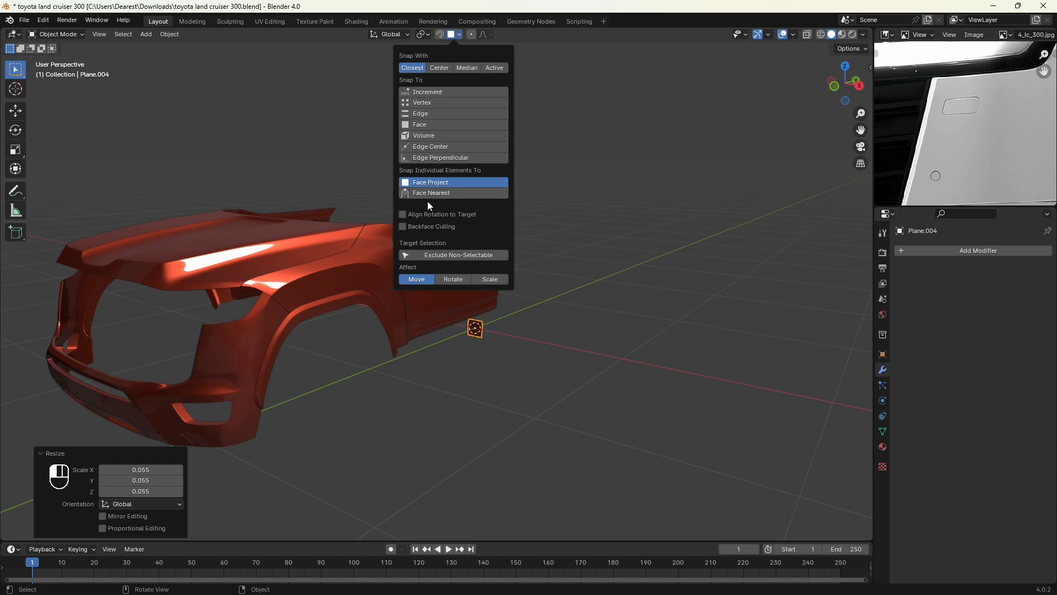
pyautogui.click(402, 215)
pyautogui.scroll(-2, 429, 361)
pyautogui.keyDown('shift'); pyautogui.moveTo(465, 345); pyautogui.dragTo(488, 345, button='middle'); pyautogui.keyUp('shift')
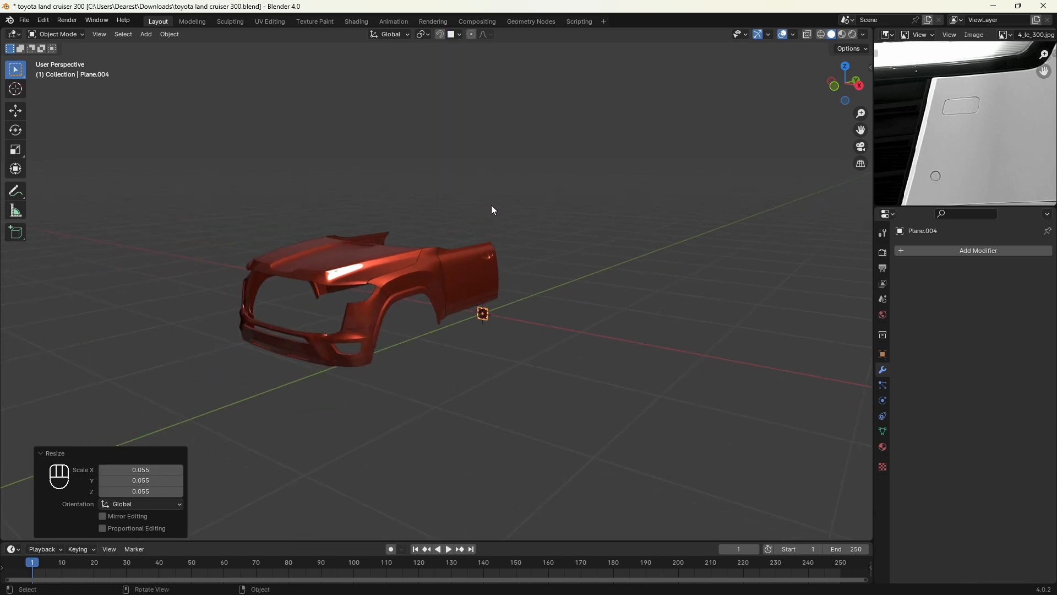
pyautogui.hotkey('shift', 'Tab')
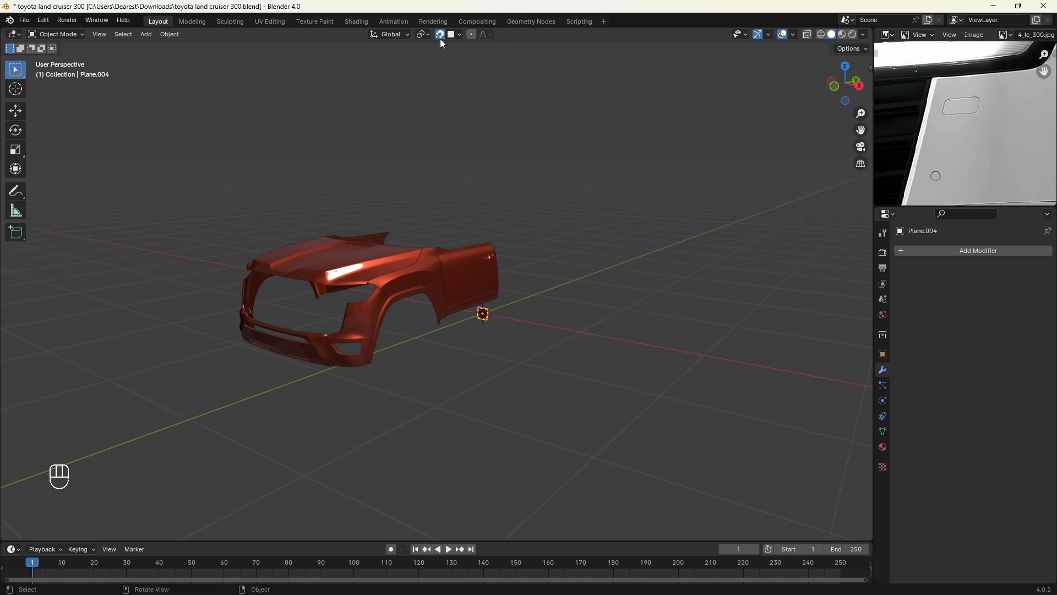
# Step: Move the plane onto the body surface below the headlight opening, between the grille opening and the wheel arch
pyautogui.scroll(4, 533, 337)
pyautogui.keyDown('shift'); pyautogui.moveTo(545, 343); pyautogui.dragTo(583, 310, button='middle'); pyautogui.keyUp('shift')
pyautogui.scroll(-1, 578, 312)
pyautogui.press('g')
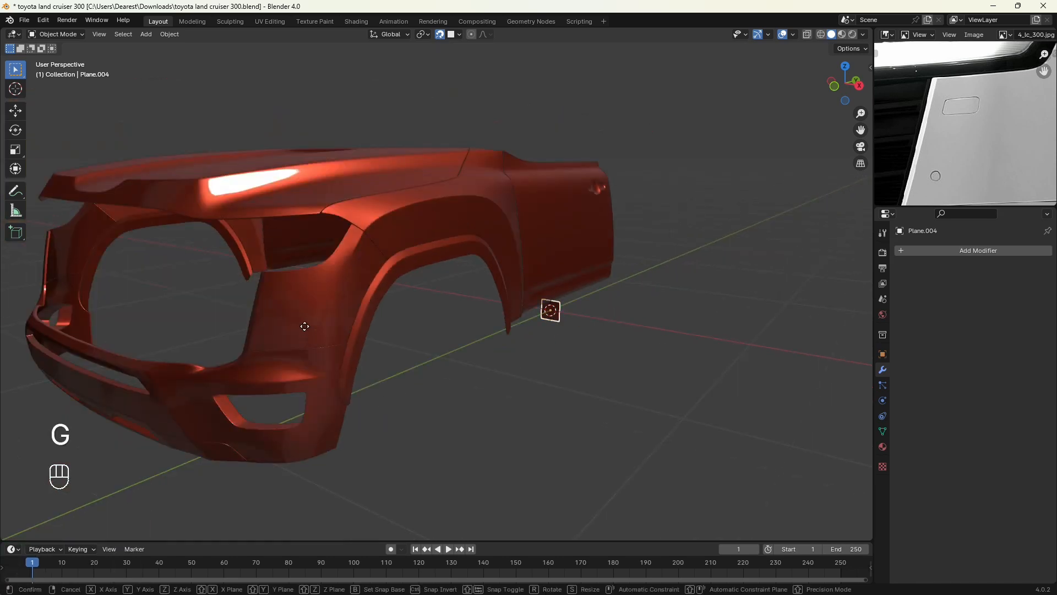
pyautogui.click(293, 346)
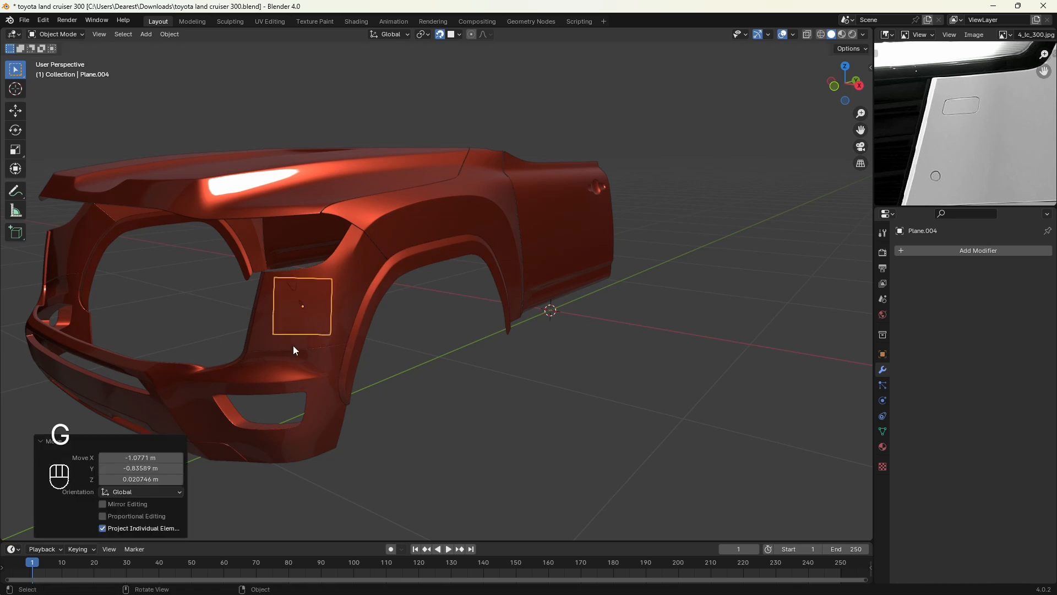
# Step: Shrink the snapped plane uniformly by successive factors of about 0.39 and 0.912
pyautogui.scroll(2, 328, 334)
pyautogui.keyDown('shift'); pyautogui.moveTo(368, 334); pyautogui.dragTo(404, 329, button='middle'); pyautogui.keyUp('shift')
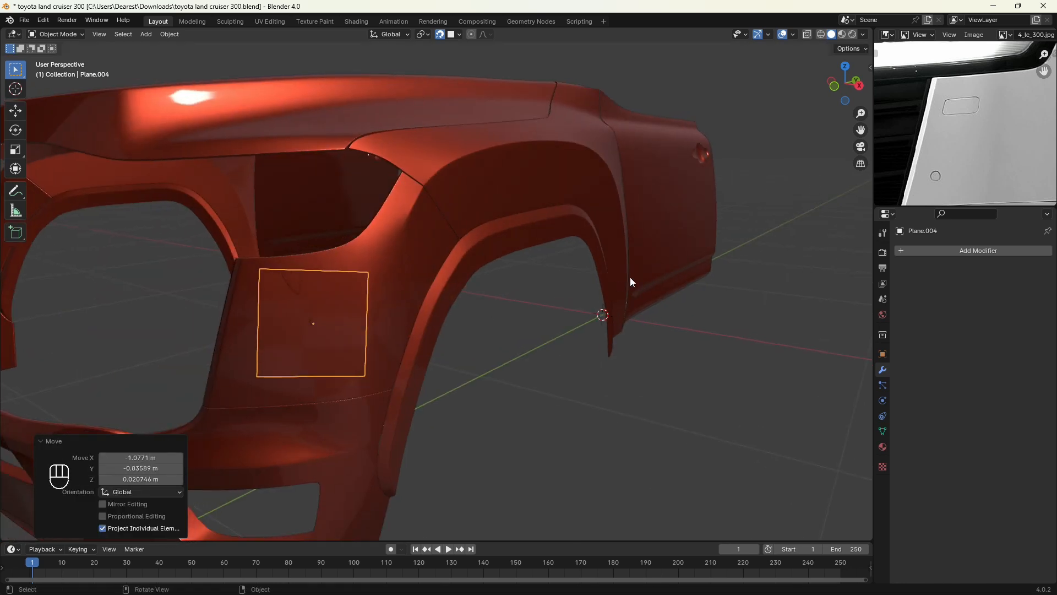
pyautogui.press('s')
pyautogui.click(435, 281)
pyautogui.scroll(-5, 427, 289)
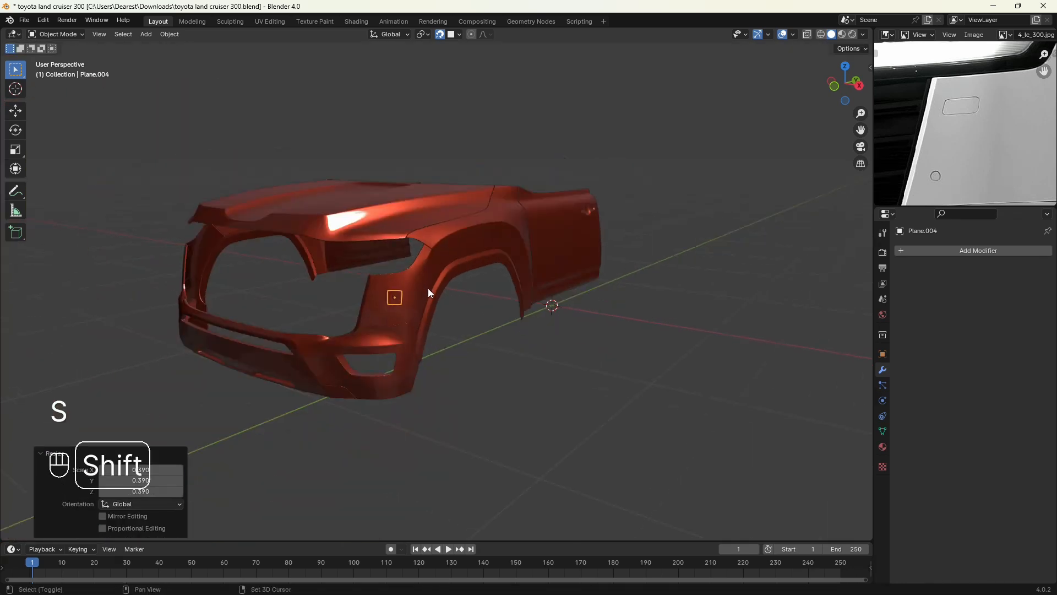
pyautogui.keyDown('shift'); pyautogui.moveTo(428, 288); pyautogui.dragTo(487, 292, button='middle'); pyautogui.keyUp('shift')
pyautogui.scroll(5, 496, 297)
pyautogui.keyDown('shift'); pyautogui.scroll(-5, 522, 306); pyautogui.keyUp('shift')
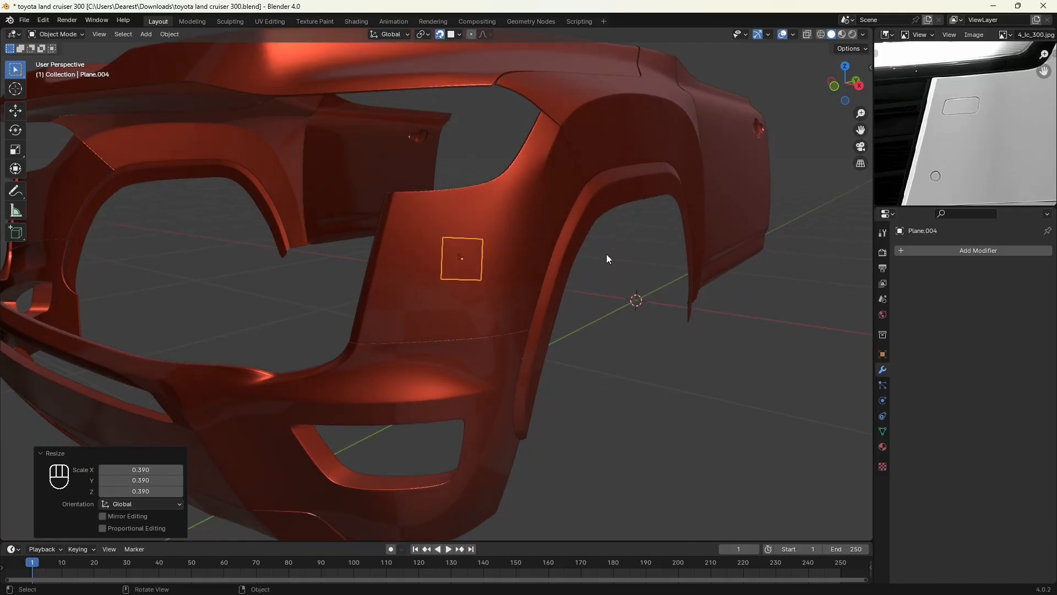
pyautogui.press('s')
pyautogui.click(599, 252)
# Step: Scale the plane along its local Y axis by about 0.606 to make it a horizontal rectangle
pyautogui.scroll(1, 599, 254)
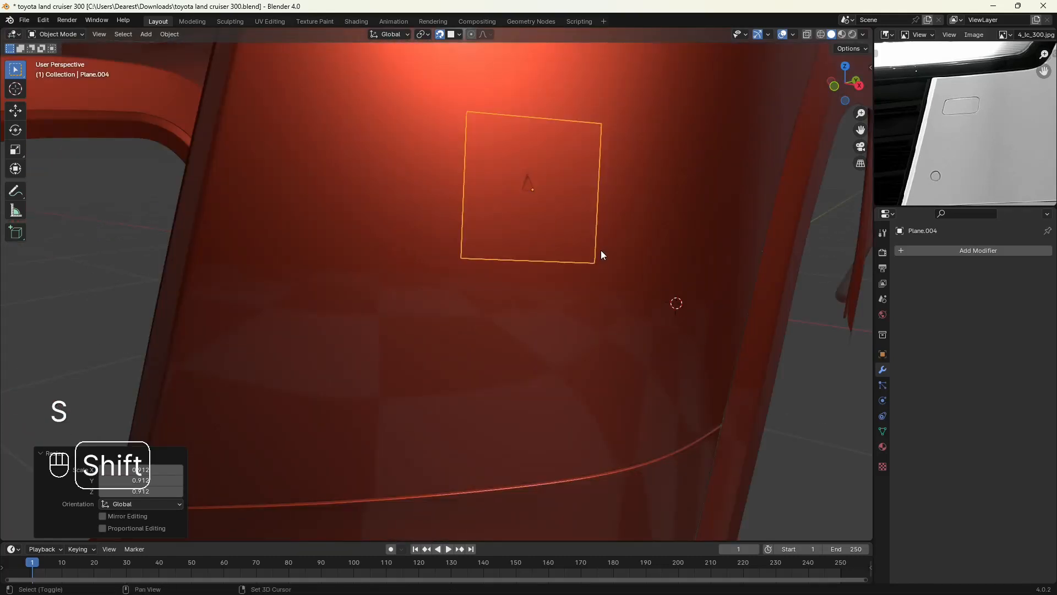
pyautogui.keyDown('shift'); pyautogui.moveTo(600, 250); pyautogui.dragTo(596, 265, button='middle'); pyautogui.keyUp('shift')
pyautogui.scroll(-1, 597, 265)
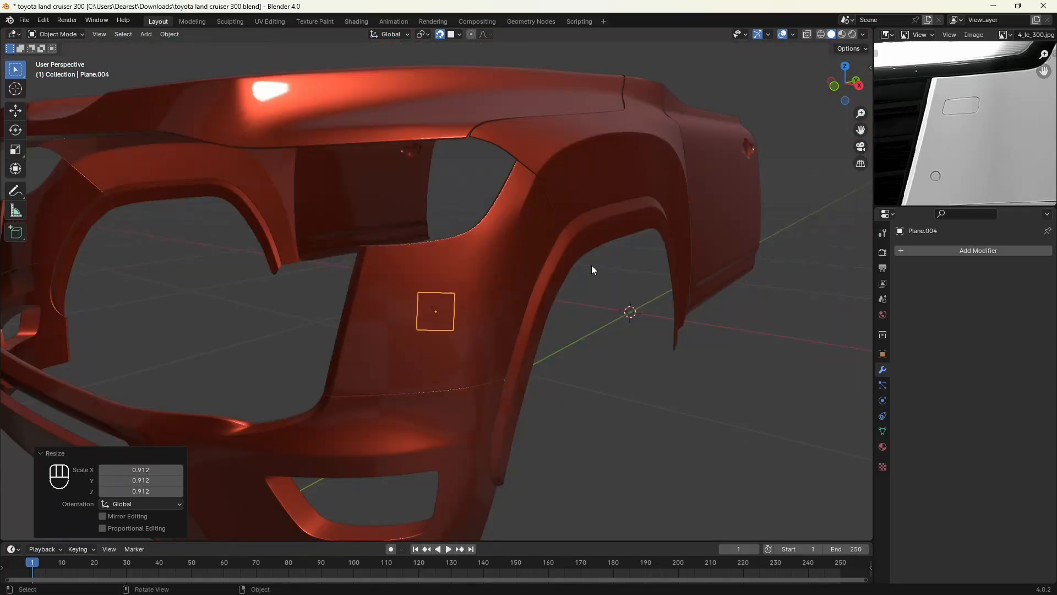
pyautogui.press('s')
pyautogui.press('y')
pyautogui.press('y')
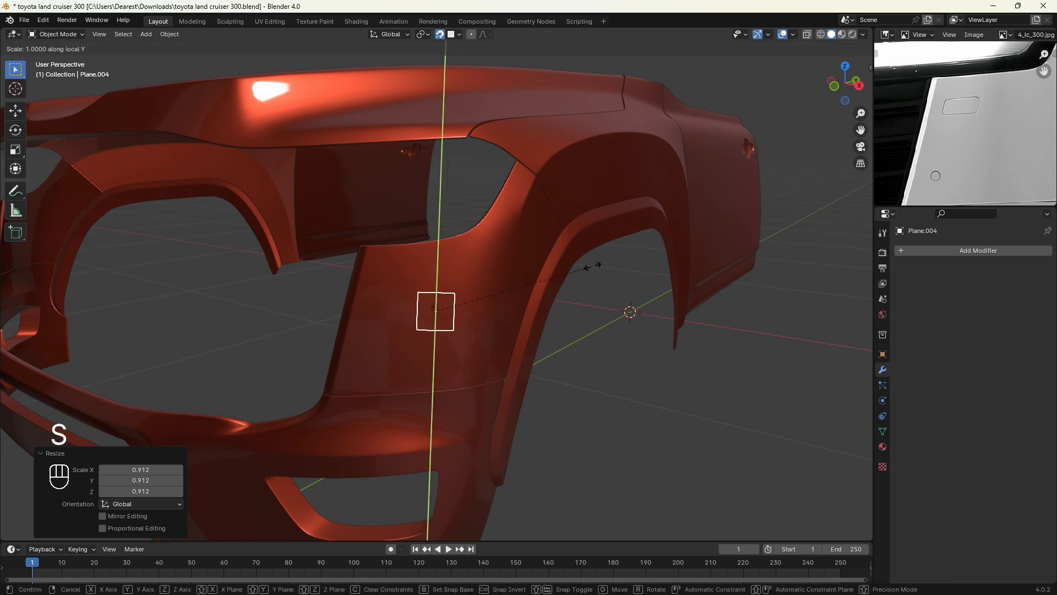
pyautogui.click(534, 296)
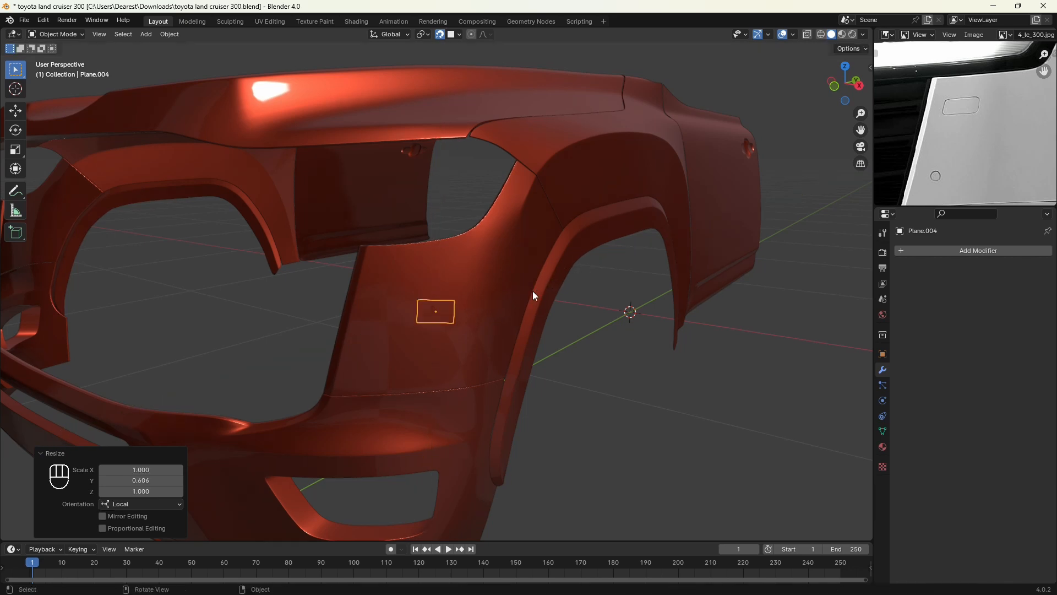
# Step: Move the rectangle about -0.048 m along its local X axis and about 0.027 m along its local Y axis
pyautogui.press('g')
pyautogui.press('x')
pyautogui.press('x')
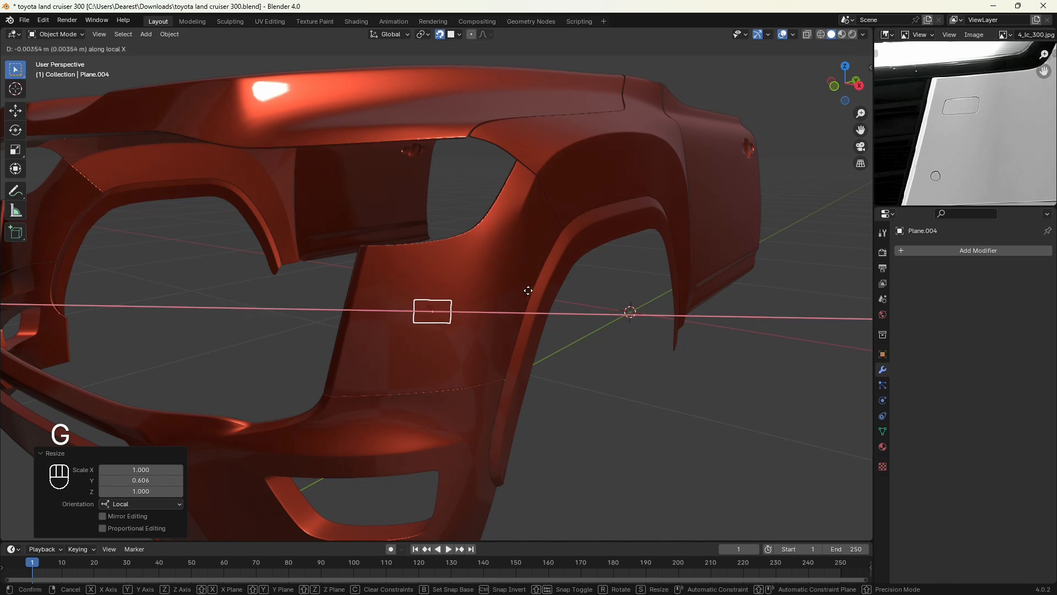
pyautogui.click(486, 311)
pyautogui.scroll(5, 483, 312)
pyautogui.keyDown('shift'); pyautogui.moveTo(479, 319); pyautogui.dragTo(497, 315, button='middle'); pyautogui.keyUp('shift')
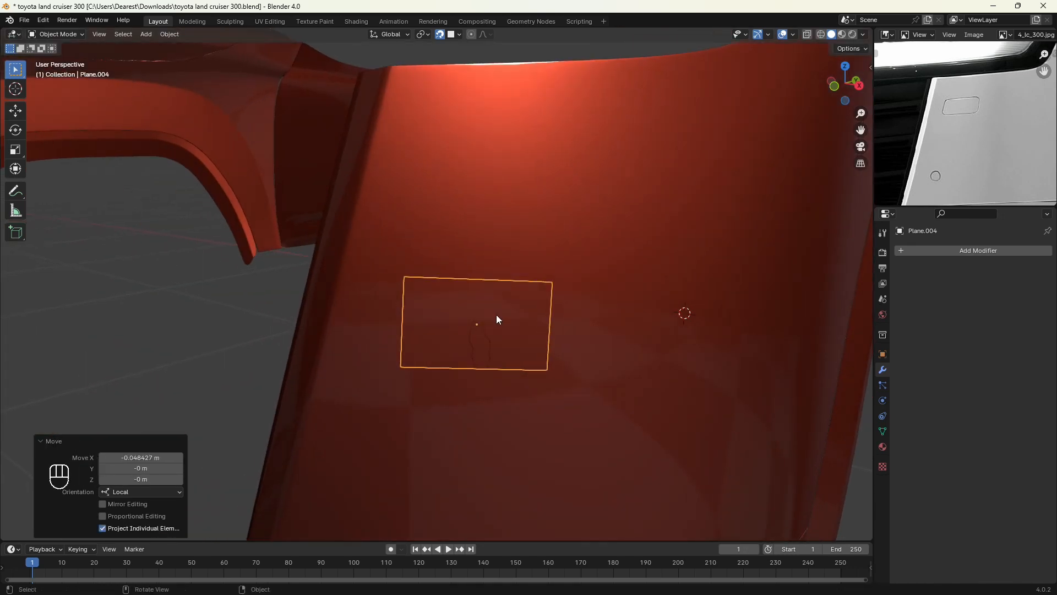
pyautogui.press('g')
pyautogui.press('y')
pyautogui.press('y')
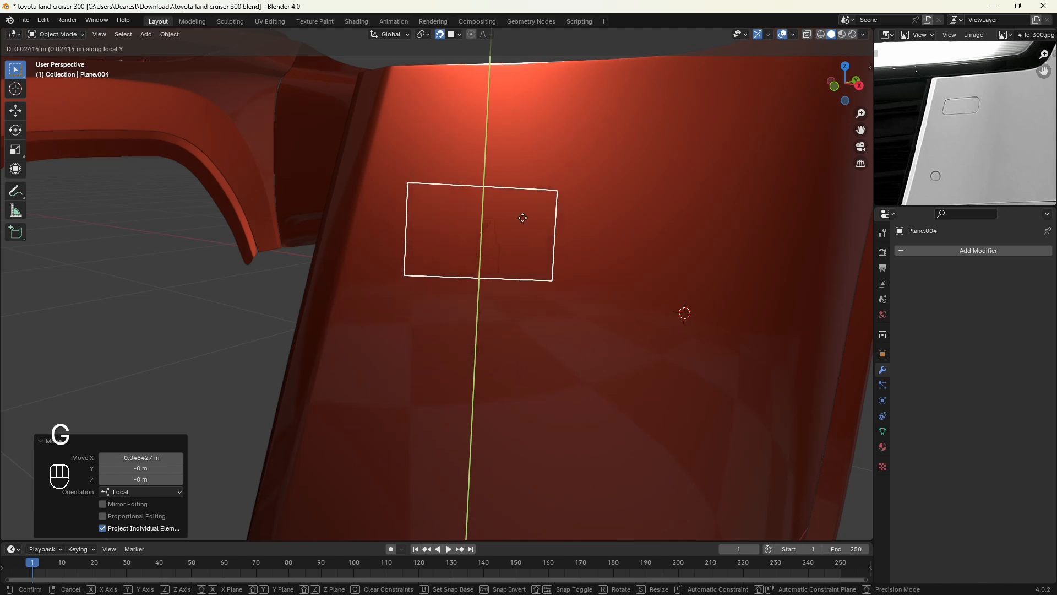
pyautogui.click(524, 215)
# Step: Move the rectangle about 0.0033 m in X and 0.0063 m in Z to match the front blueprint, working in wireframe front view
pyautogui.scroll(-8, 525, 214)
pyautogui.keyDown('shift'); pyautogui.moveTo(513, 268); pyautogui.dragTo(505, 275, button='middle'); pyautogui.keyUp('shift')
pyautogui.scroll(3, 501, 283)
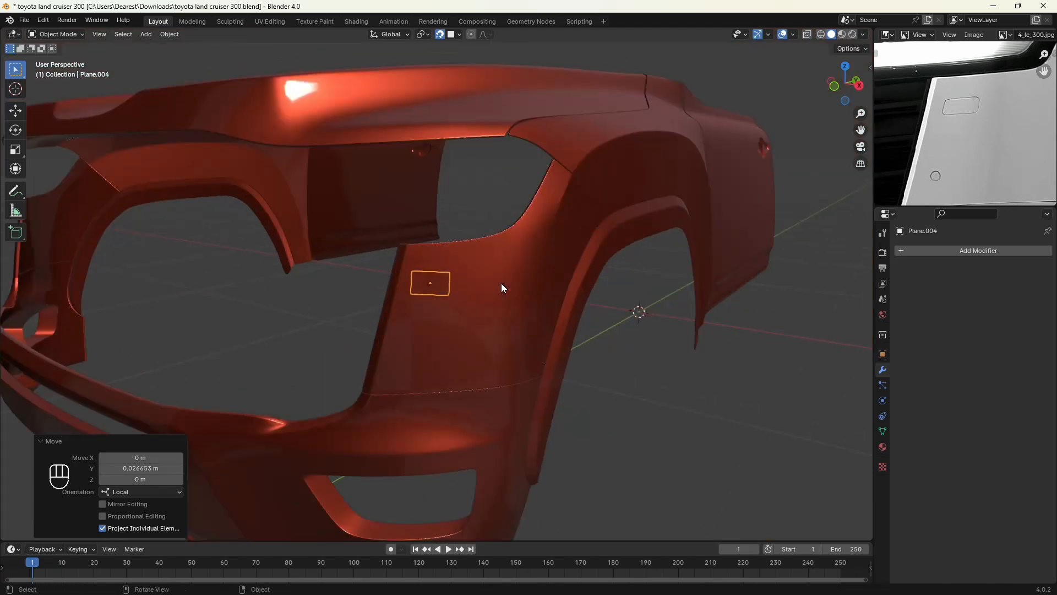
pyautogui.press('KP_1')
pyautogui.scroll(4, 501, 283)
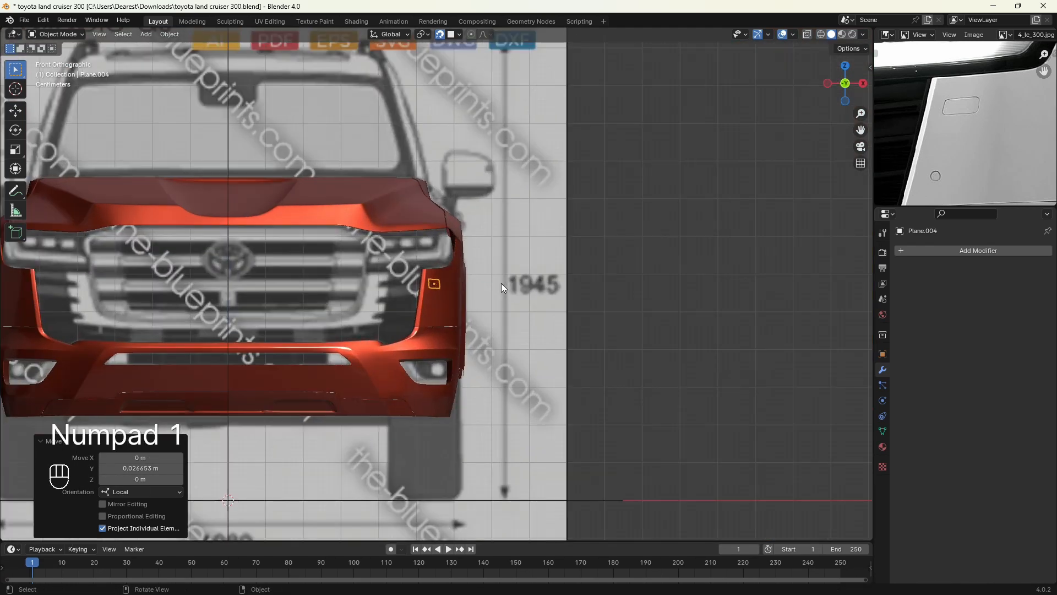
pyautogui.scroll(2, 500, 283)
pyautogui.hotkey('shift', 'z')
pyautogui.scroll(4, 498, 291)
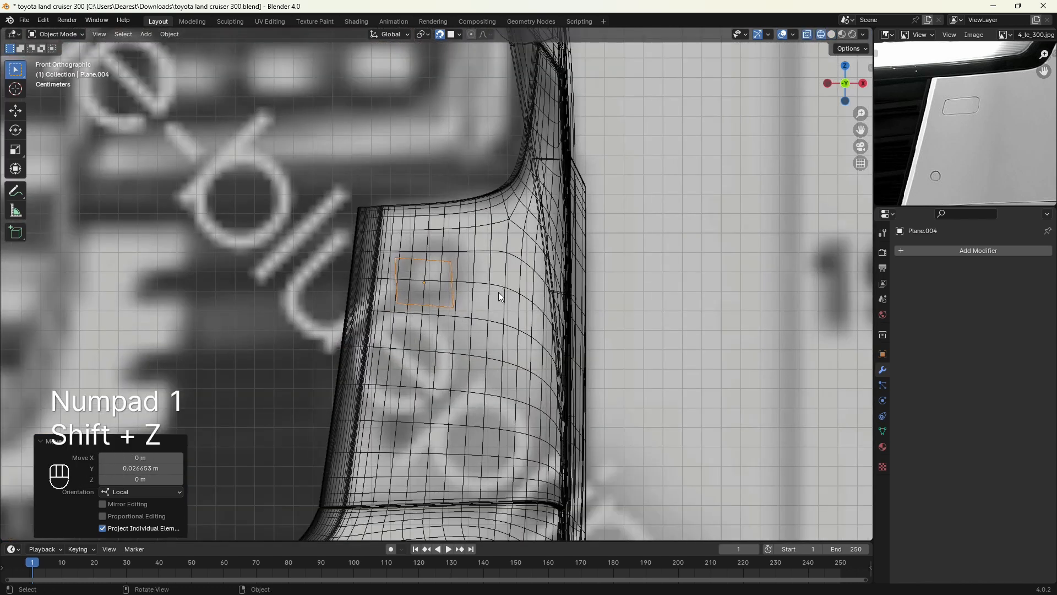
pyautogui.scroll(2, 468, 289)
pyautogui.keyDown('shift'); pyautogui.moveTo(474, 279); pyautogui.dragTo(461, 287, button='middle'); pyautogui.keyUp('shift')
pyautogui.scroll(-1, 468, 283)
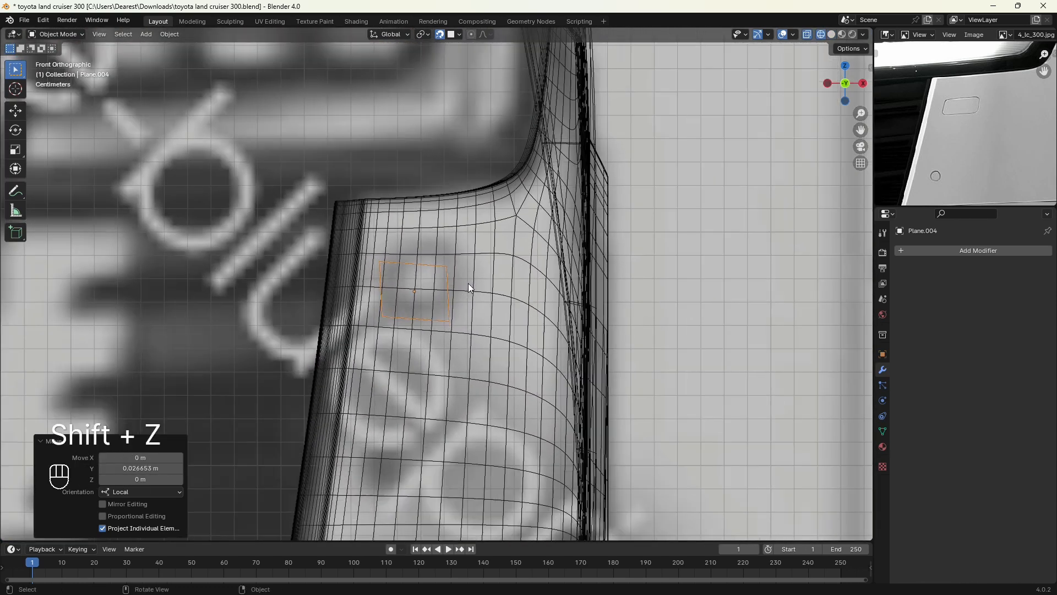
pyautogui.press('g')
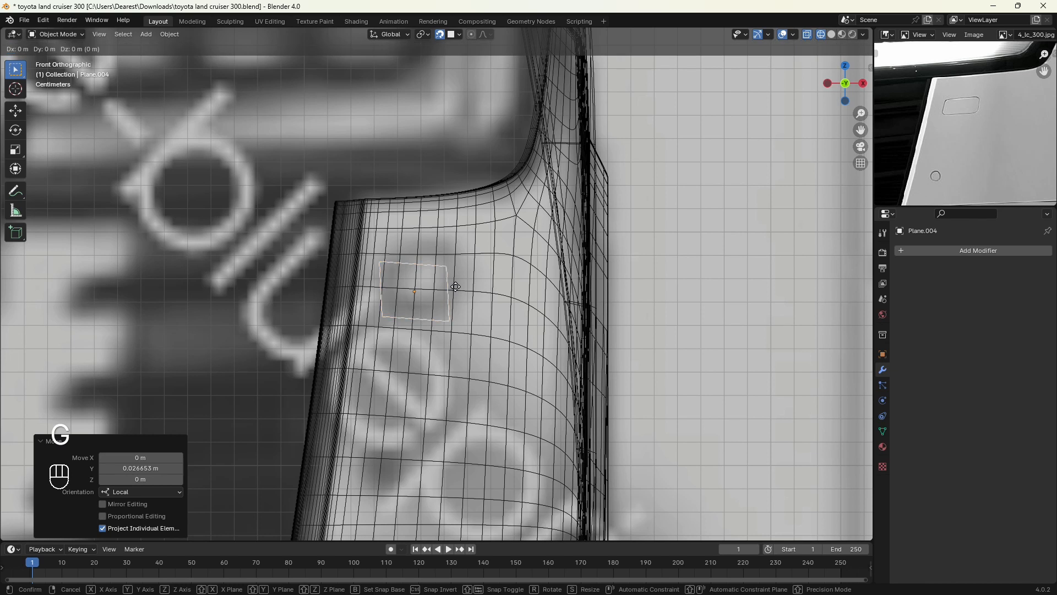
pyautogui.press('shift')
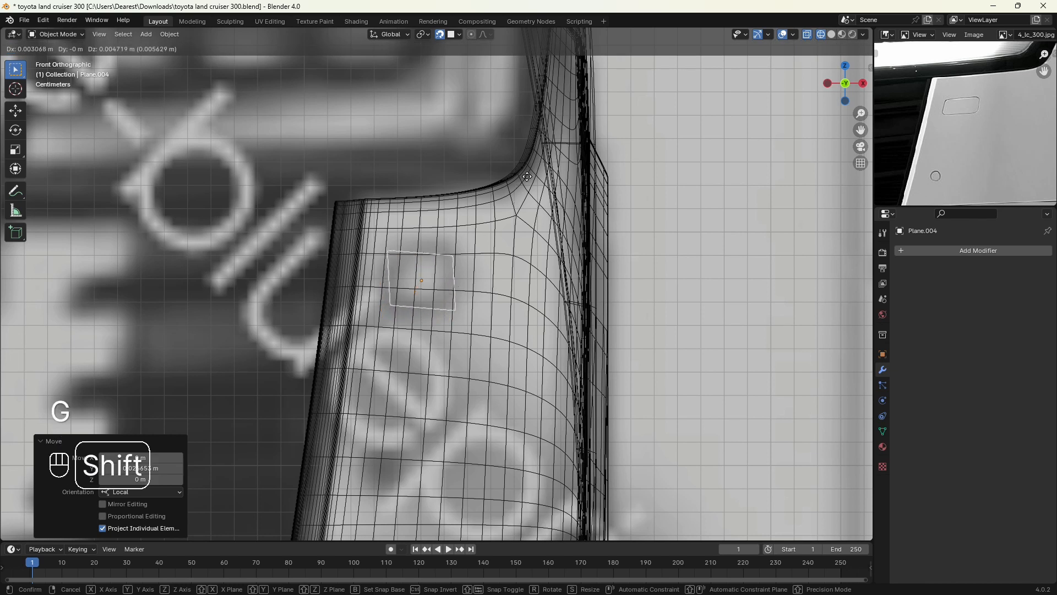
pyautogui.click(531, 140)
# Step: Check the rectangle's placement against the side blueprint and on the shaded body in perspective
pyautogui.press('KP_3')
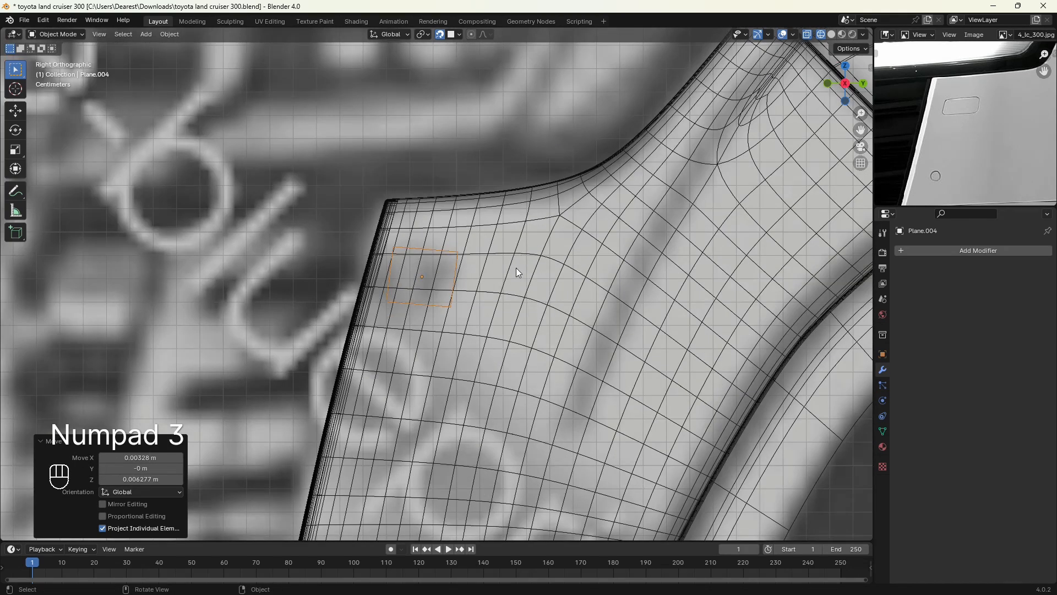
pyautogui.scroll(-3, 495, 299)
pyautogui.press('KP_5')
pyautogui.moveTo(496, 299); pyautogui.dragTo(537, 320, button='middle')
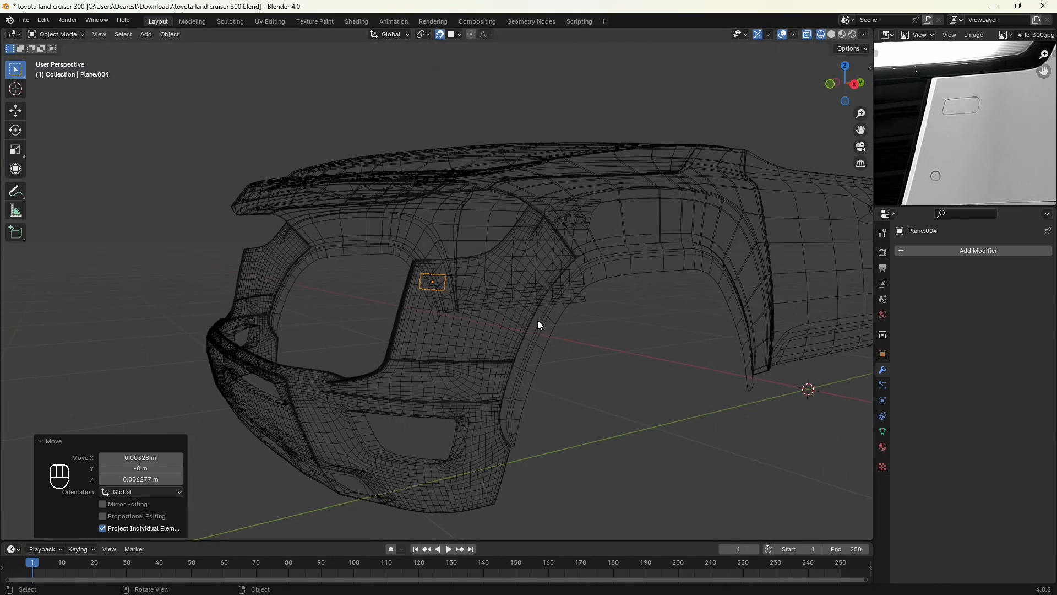
pyautogui.keyDown('shift'); pyautogui.rightClick(535, 315); pyautogui.keyUp('shift')
pyautogui.hotkey('shift', 'z')
pyautogui.scroll(2, 538, 316)
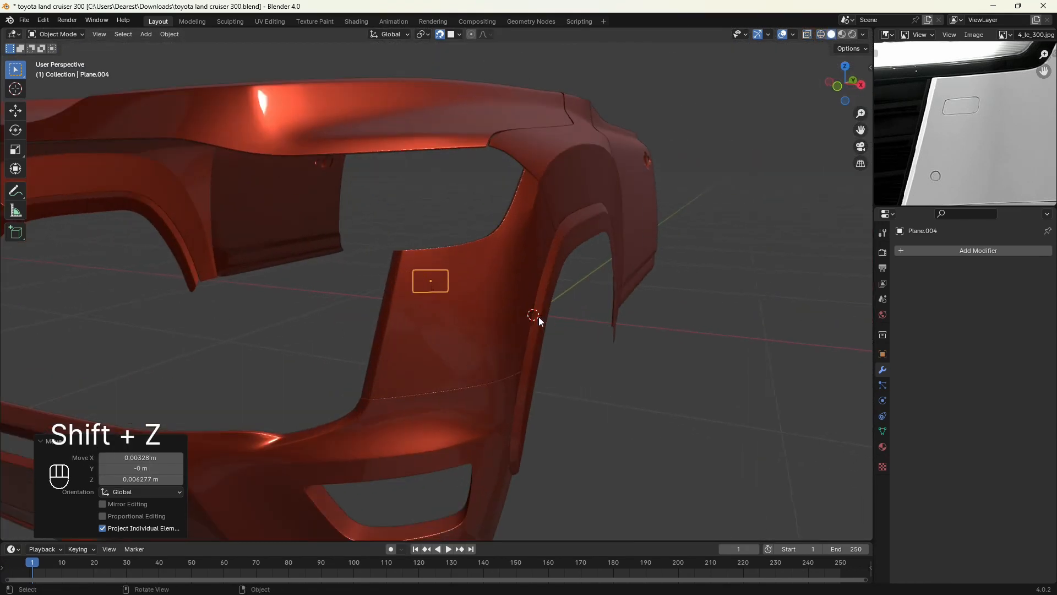
# Step: Slant the rectangle by moving its two lower vertices about -0.005 m along the local X axis
pyautogui.scroll(2, 539, 316)
pyautogui.scroll(3, 447, 345)
pyautogui.keyDown('shift'); pyautogui.moveTo(453, 336); pyautogui.dragTo(444, 362, button='middle'); pyautogui.keyUp('shift')
pyautogui.scroll(1, 448, 348)
pyautogui.press('Tab')
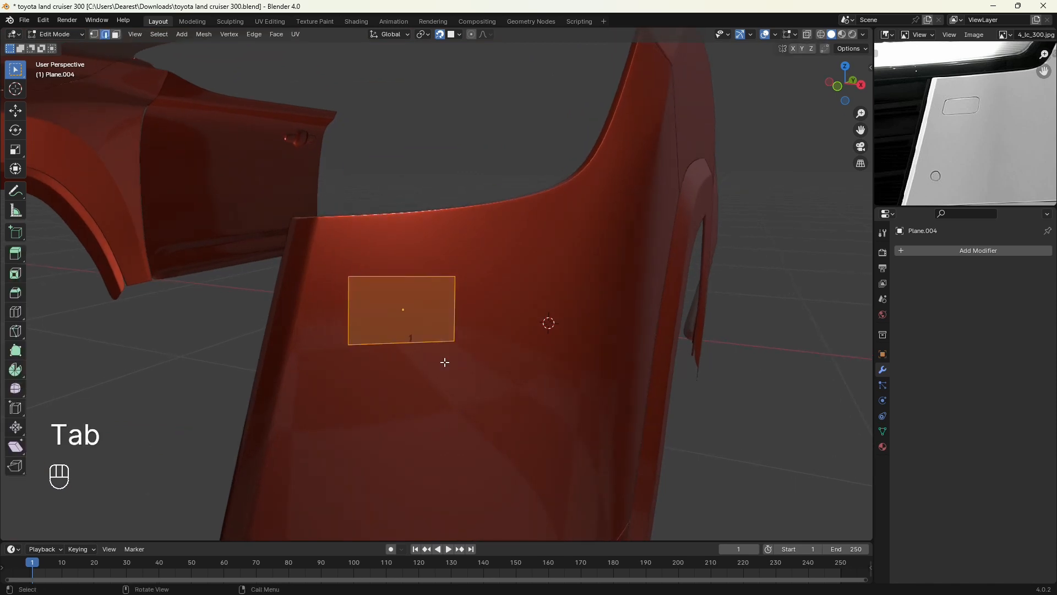
pyautogui.press('1')
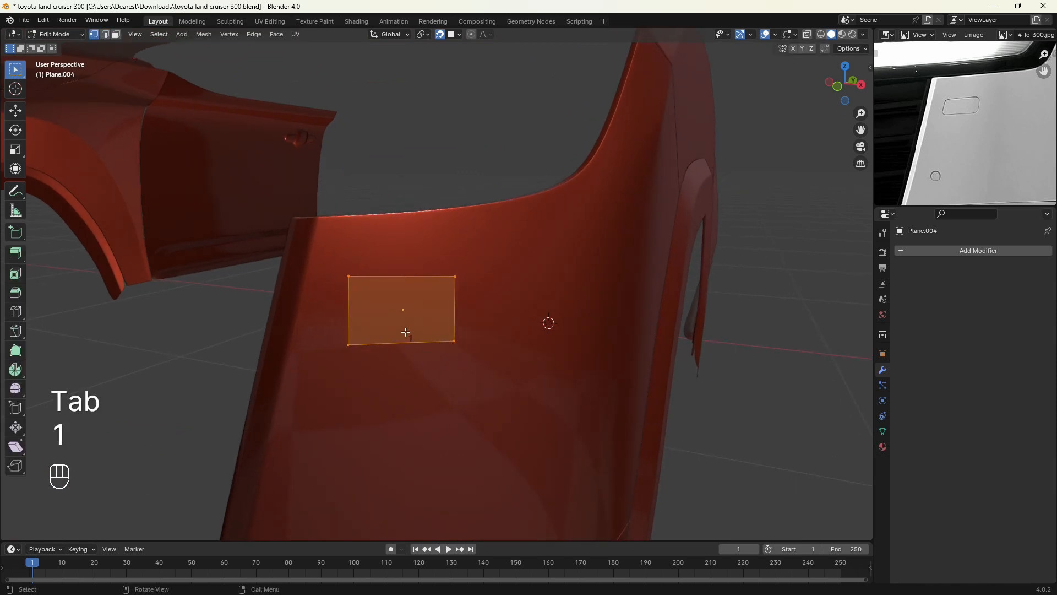
pyautogui.scroll(1, 428, 350)
pyautogui.moveTo(274, 335); pyautogui.dragTo(487, 379)
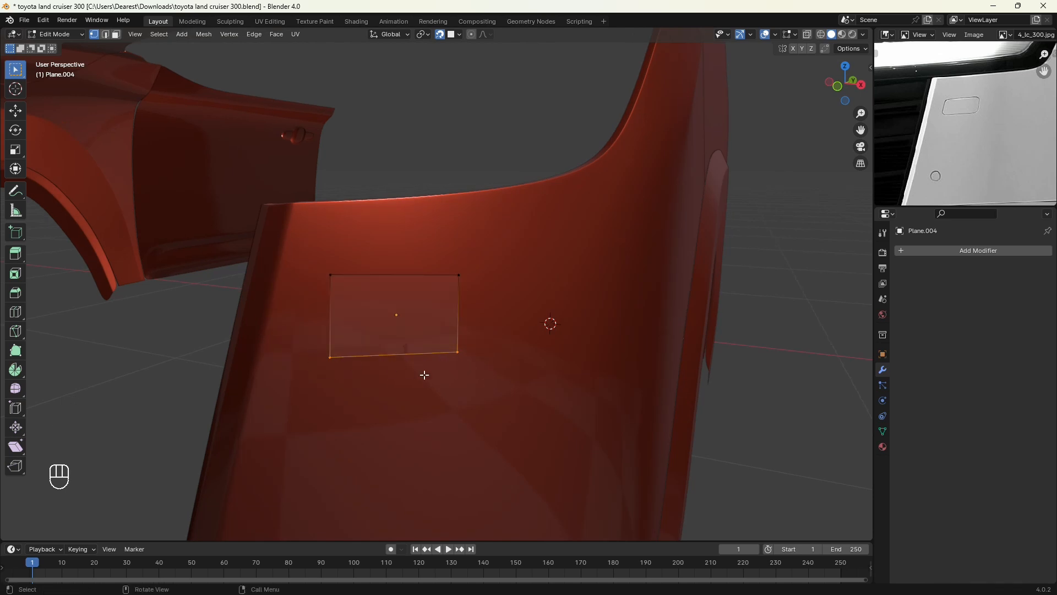
pyautogui.press('g')
pyautogui.press('x')
pyautogui.press('x')
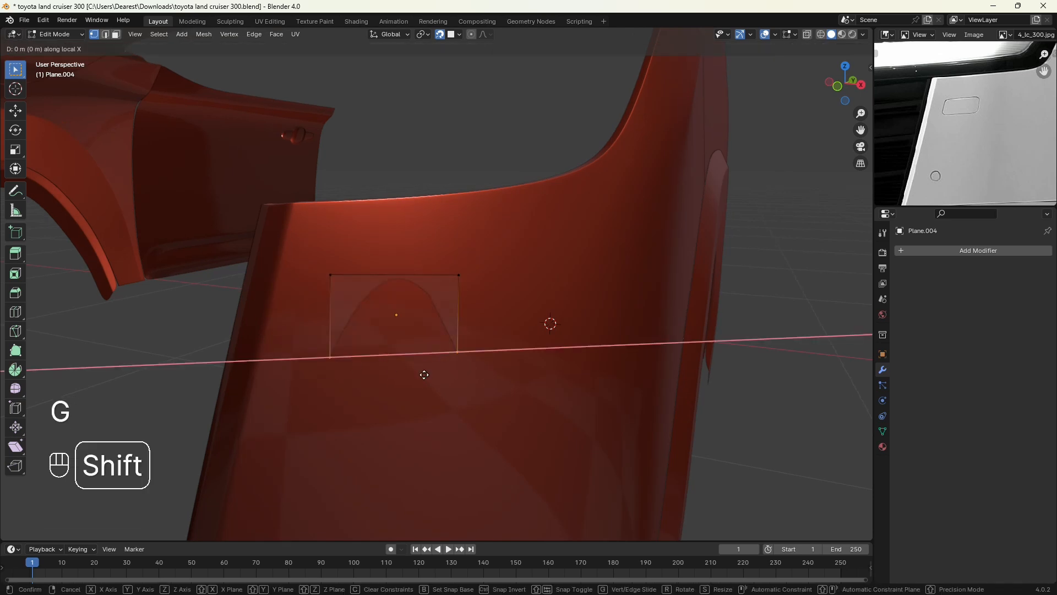
pyautogui.click(266, 383)
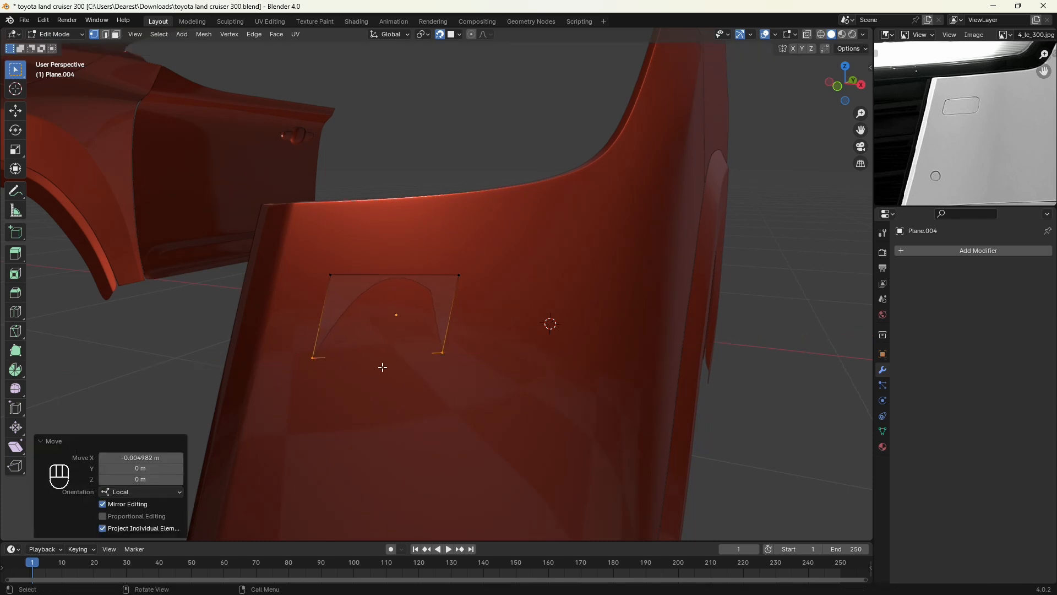
# Step: Raise the two vertices nearest the wheel arch about 0.0026 m along the local Y axis
pyautogui.keyDown('shift'); pyautogui.moveTo(382, 367); pyautogui.dragTo(376, 373, button='middle'); pyautogui.keyUp('shift')
pyautogui.moveTo(406, 233); pyautogui.dragTo(519, 414)
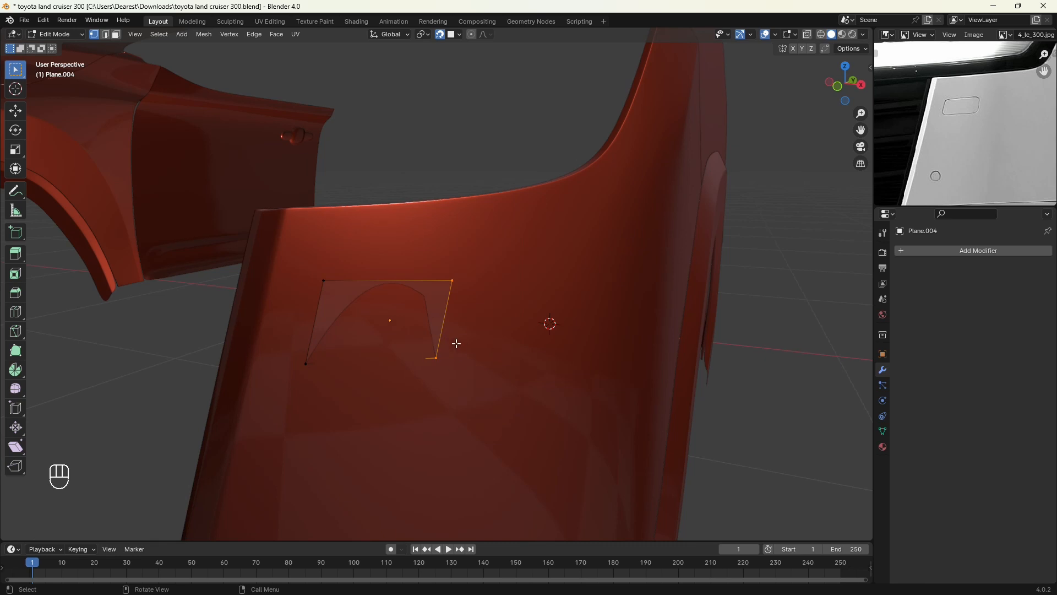
pyautogui.press('g')
pyautogui.press('y')
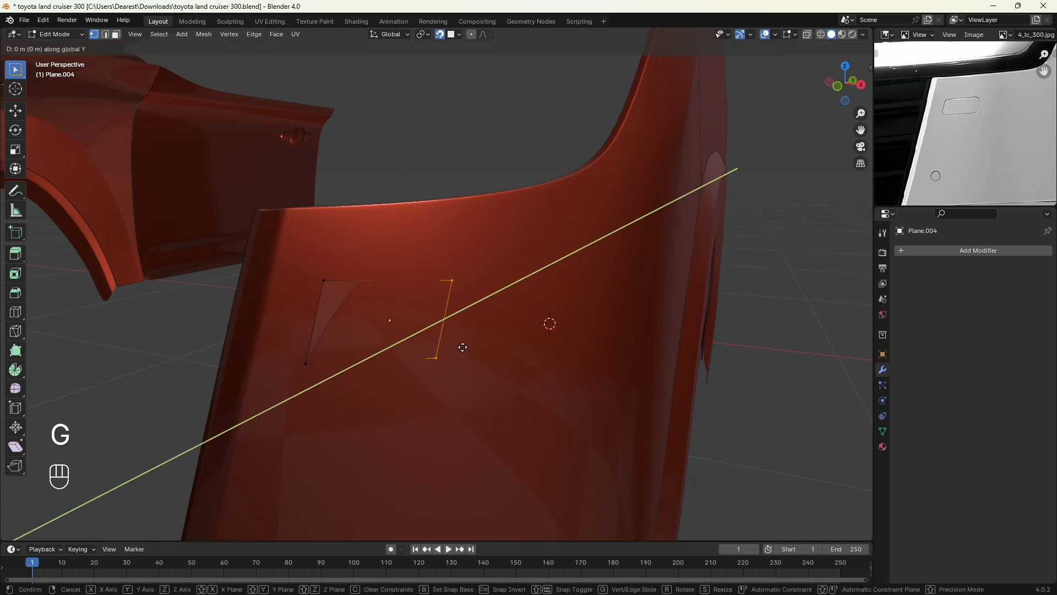
pyautogui.press('y')
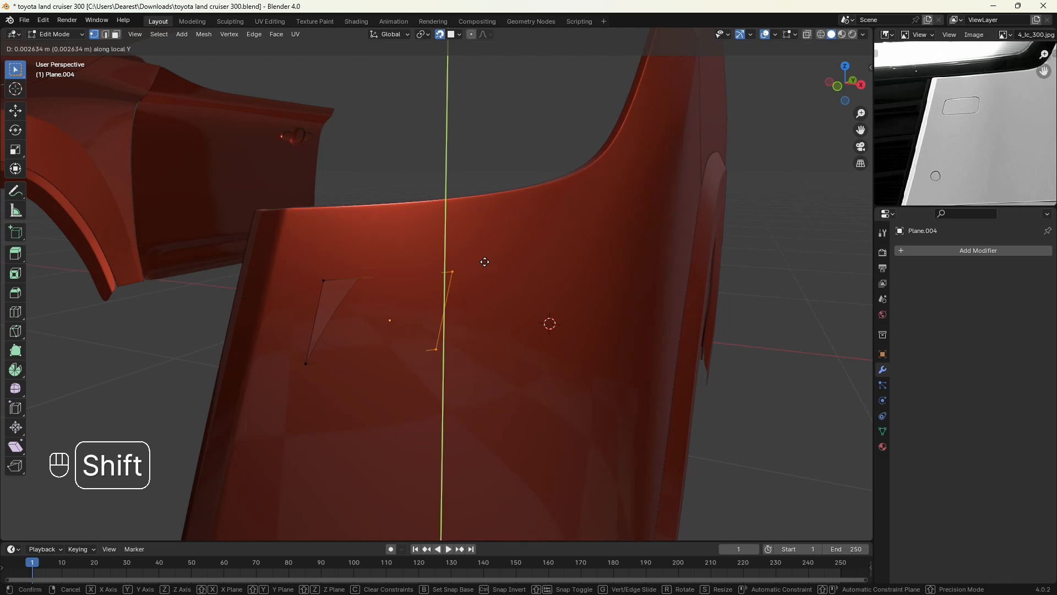
pyautogui.click(484, 261)
# Step: Move all of the panel's vertices about -0.0036 m along local Y and about 0.0024 m along local X
pyautogui.moveTo(484, 300); pyautogui.dragTo(482, 331, button='middle')
pyautogui.press('a')
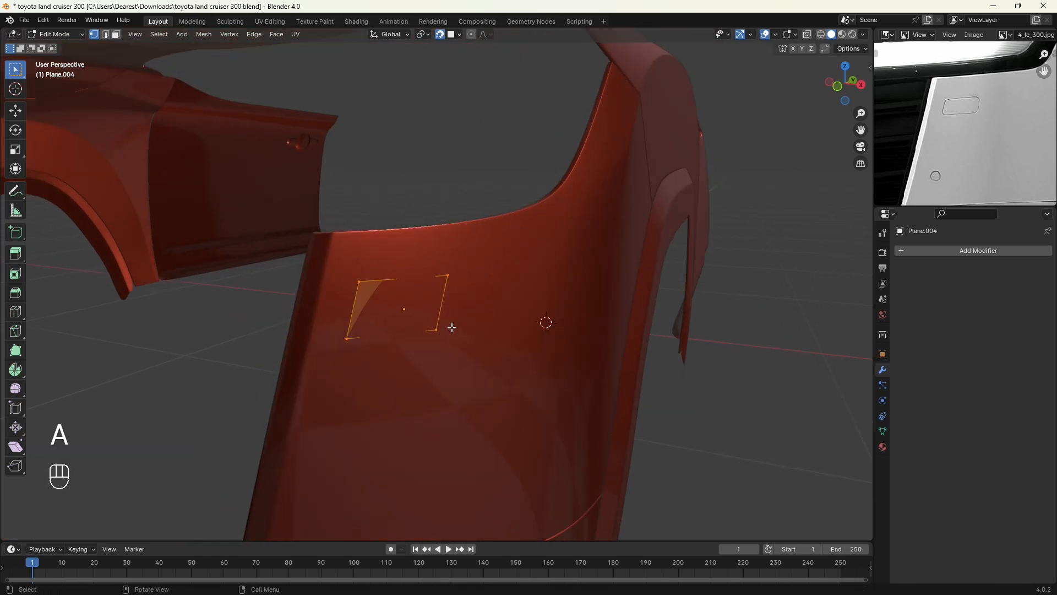
pyautogui.press('g')
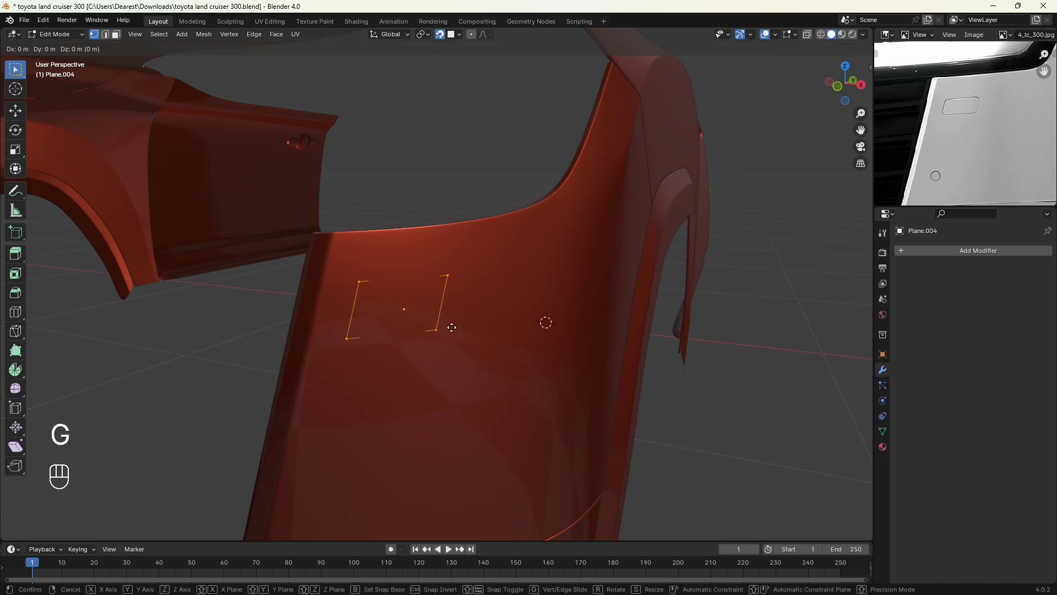
pyautogui.middleClick(452, 327)
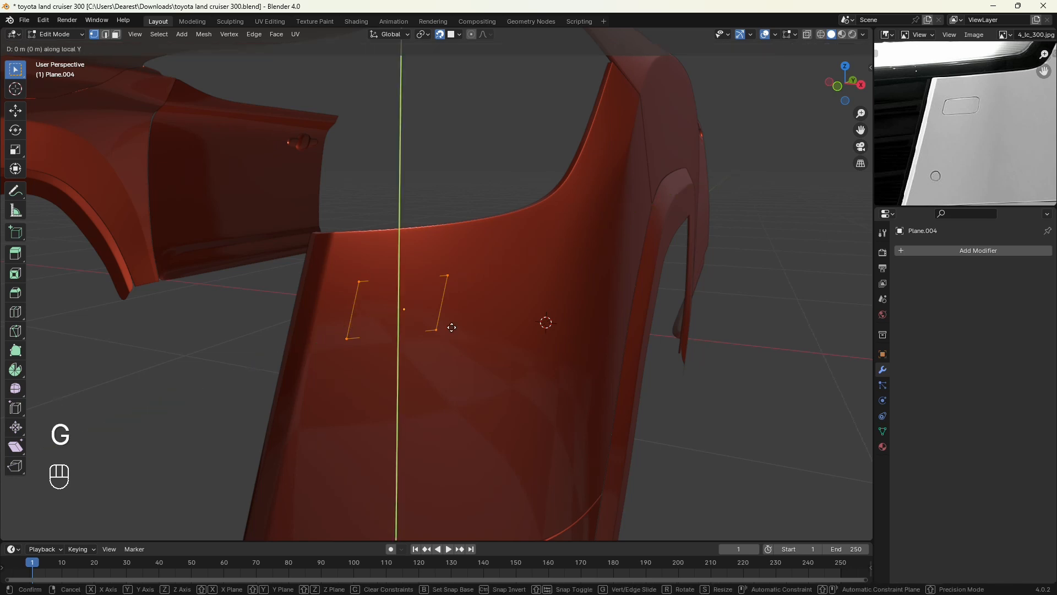
pyautogui.press('shift')
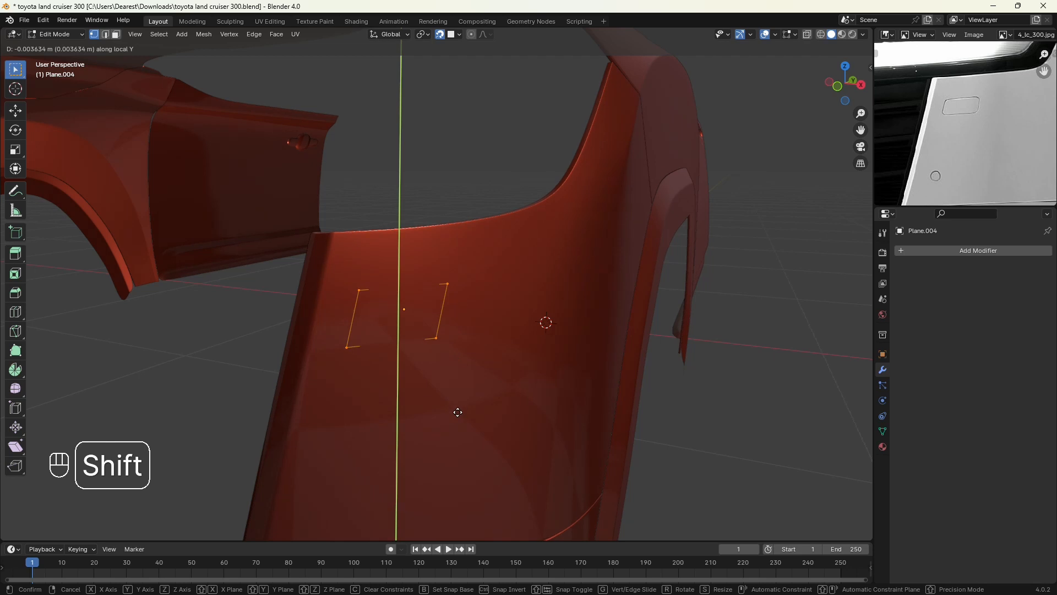
pyautogui.click(458, 413)
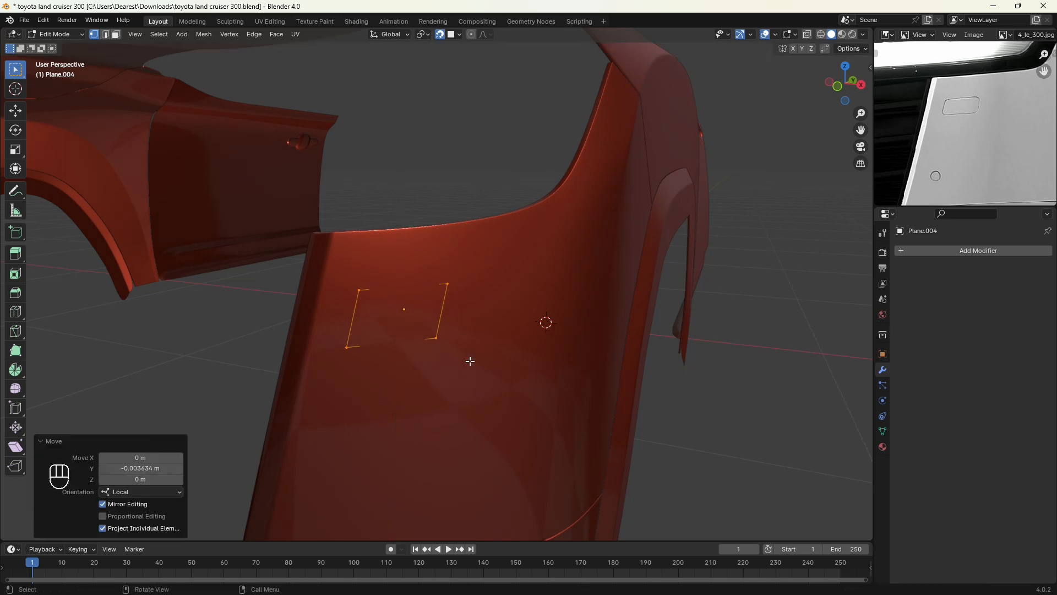
pyautogui.press('g')
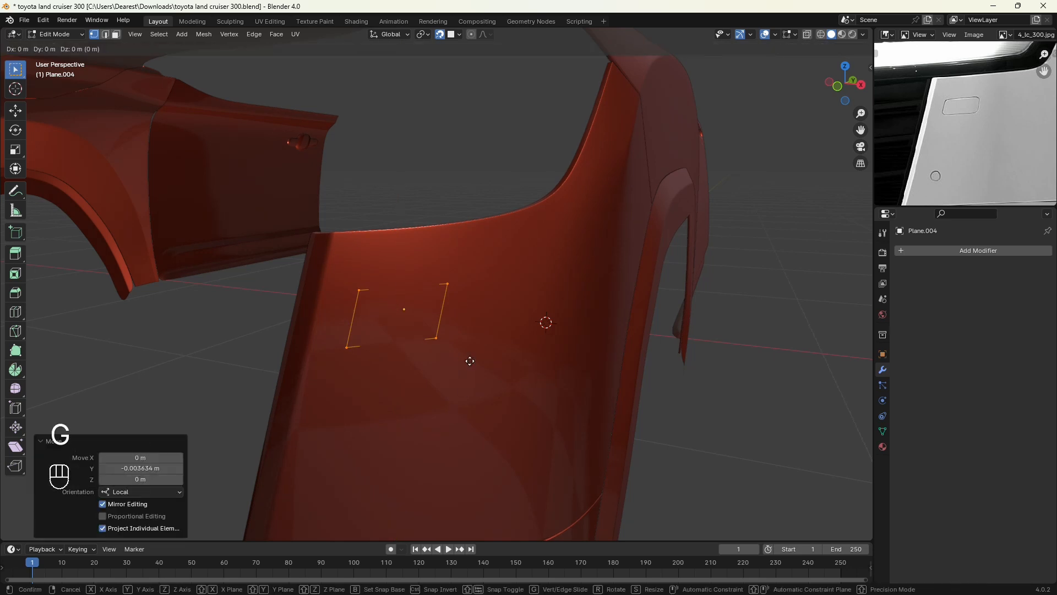
pyautogui.press('x')
pyautogui.press('x')
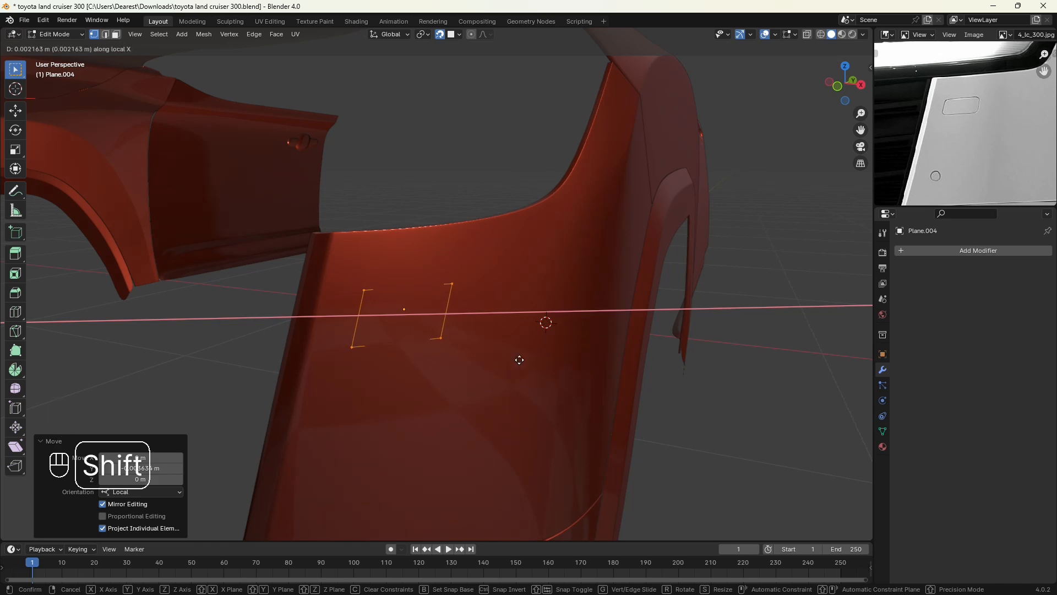
pyautogui.click(523, 358)
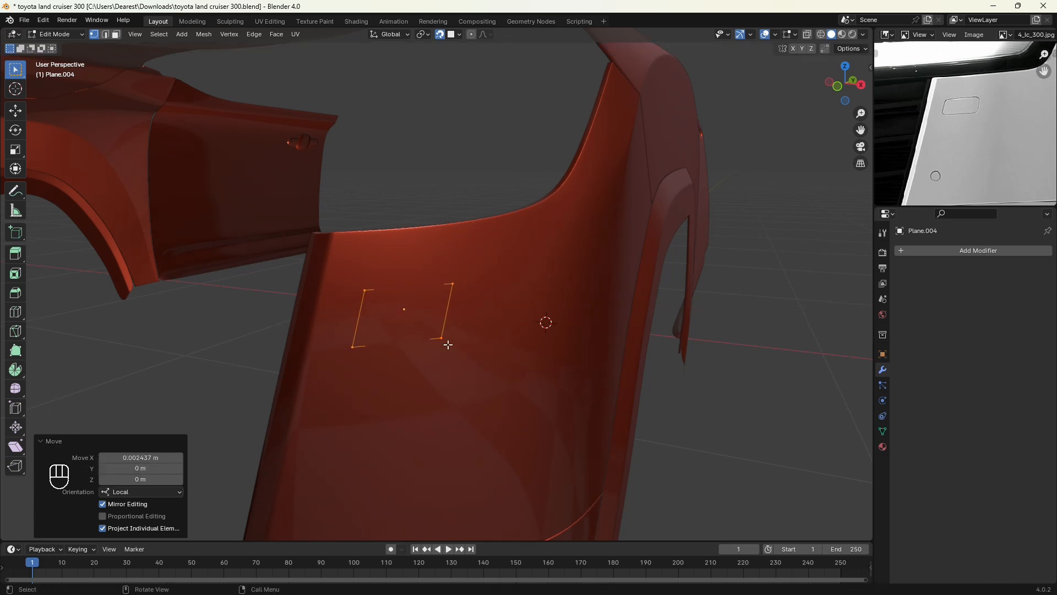
# Step: Widen the panel by moving the edge nearest the wheel arch about 0.0034 m along the local X axis
pyautogui.moveTo(405, 265); pyautogui.dragTo(481, 339)
pyautogui.press('g')
pyautogui.press('x')
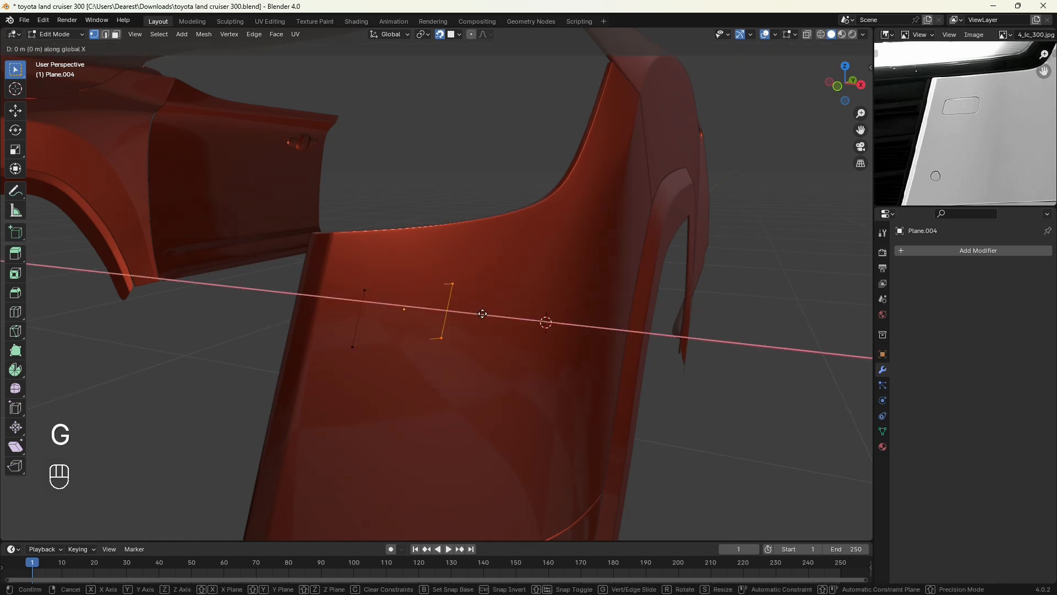
pyautogui.press('x')
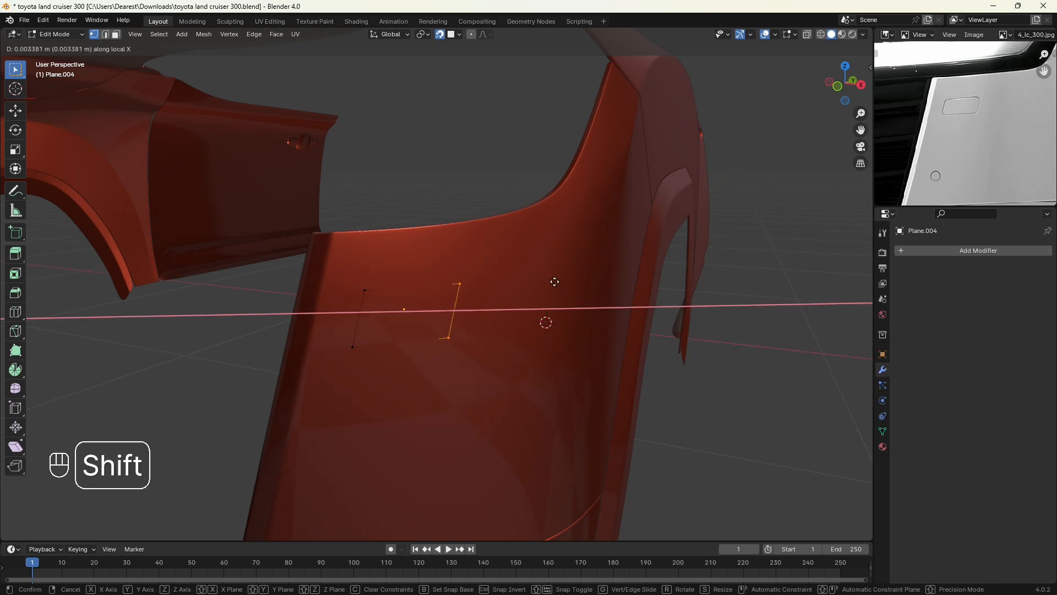
pyautogui.click(555, 281)
# Step: Compare the panel with the body mesh in wireframe, then add 10 evenly spaced, unslid loop cuts across its width
pyautogui.moveTo(554, 281); pyautogui.dragTo(484, 371, button='middle')
pyautogui.scroll(3, 517, 333)
pyautogui.scroll(4, 488, 337)
pyautogui.hotkey('shift', 'z')
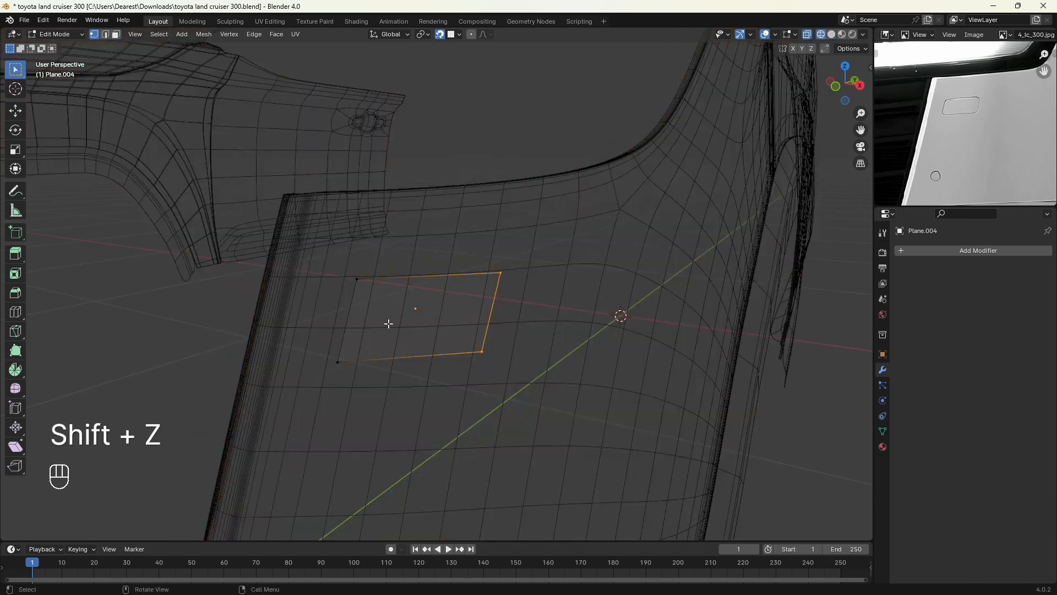
pyautogui.scroll(2, 413, 340)
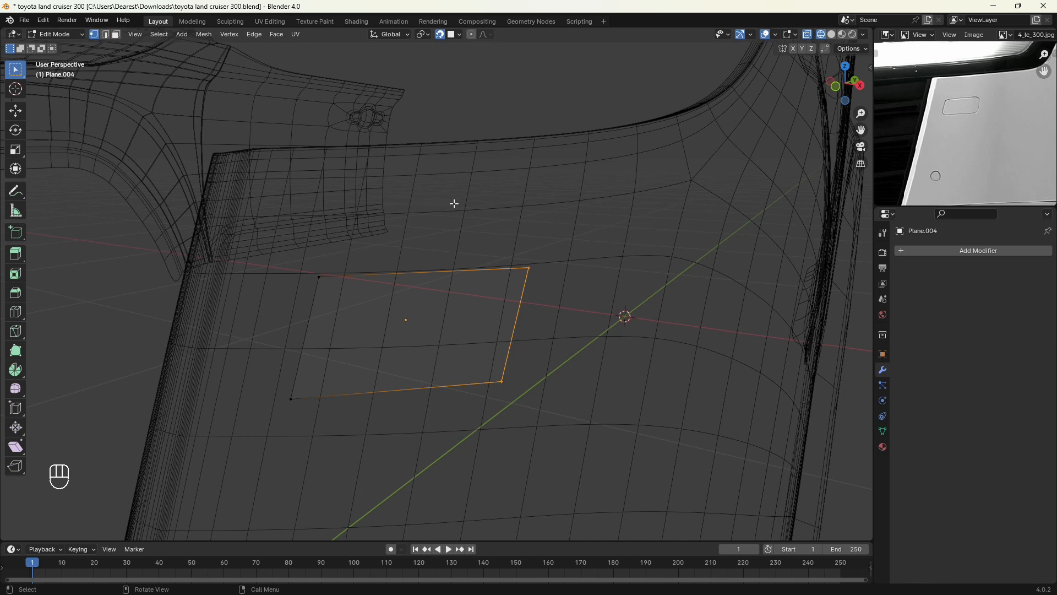
pyautogui.hotkey('shift', 'z')
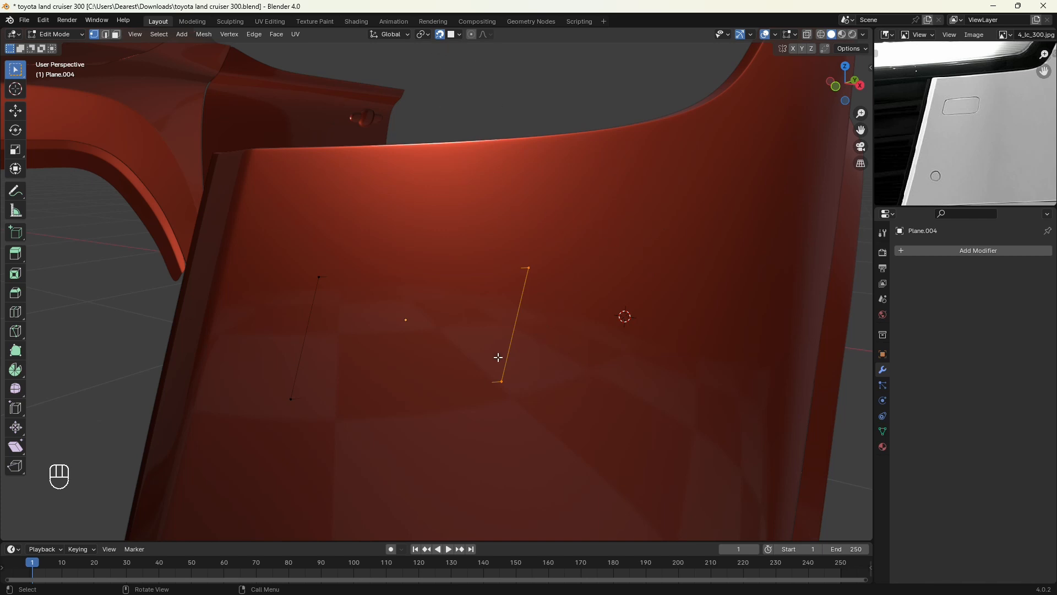
pyautogui.hotkey('ctrl', 'r')
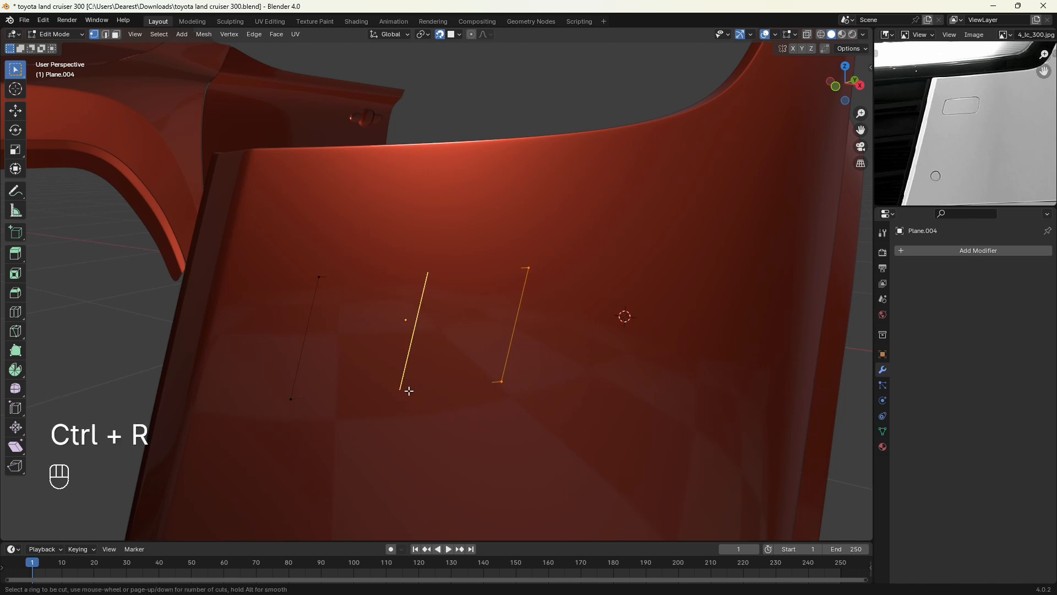
pyautogui.scroll(2, 409, 391)
pyautogui.click(409, 391)
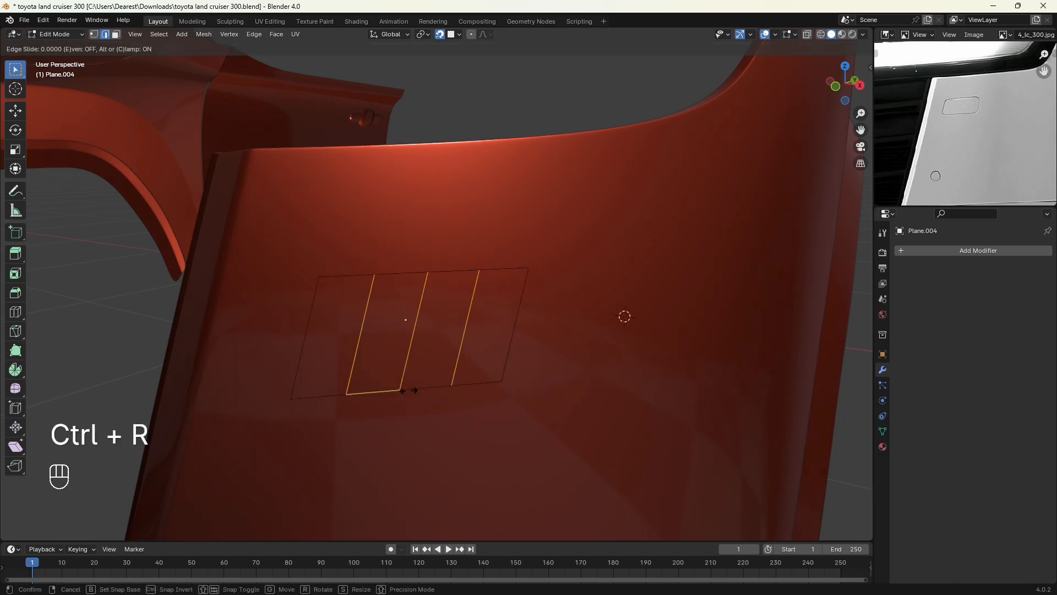
pyautogui.rightClick(409, 390)
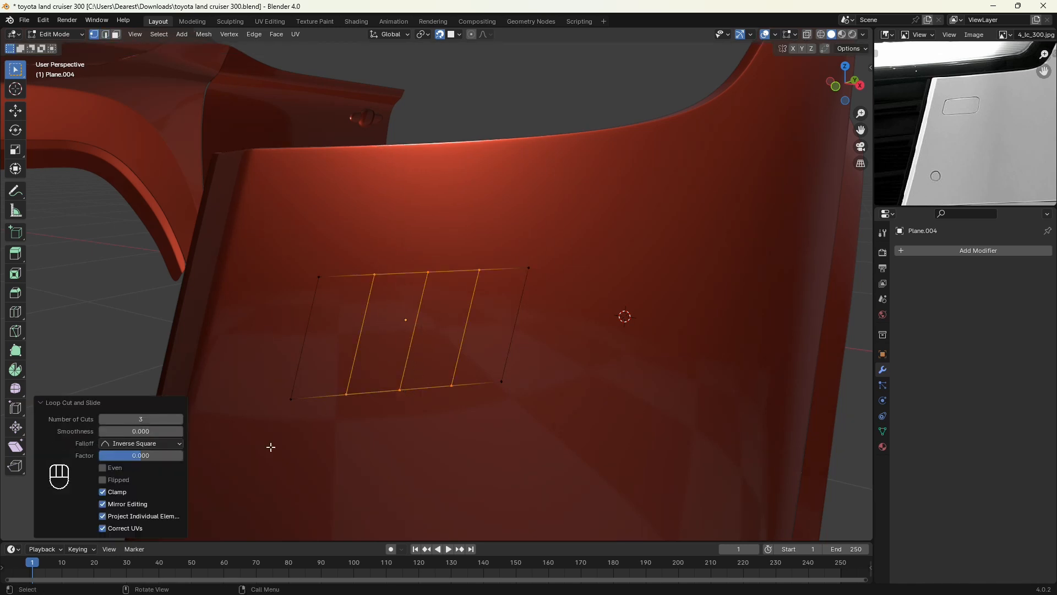
pyautogui.click(167, 419)
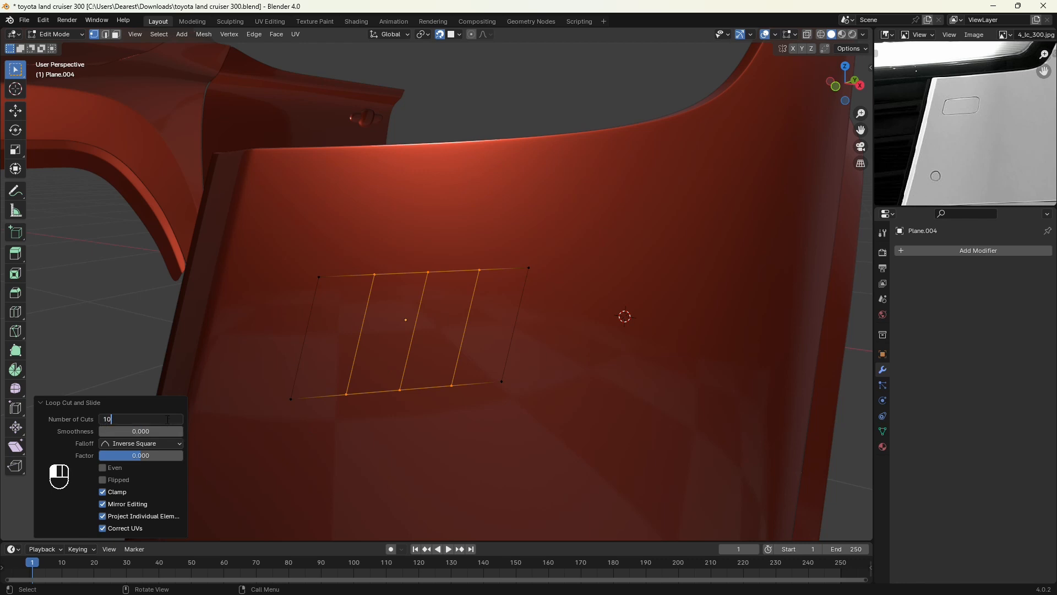
pyautogui.press('Return')
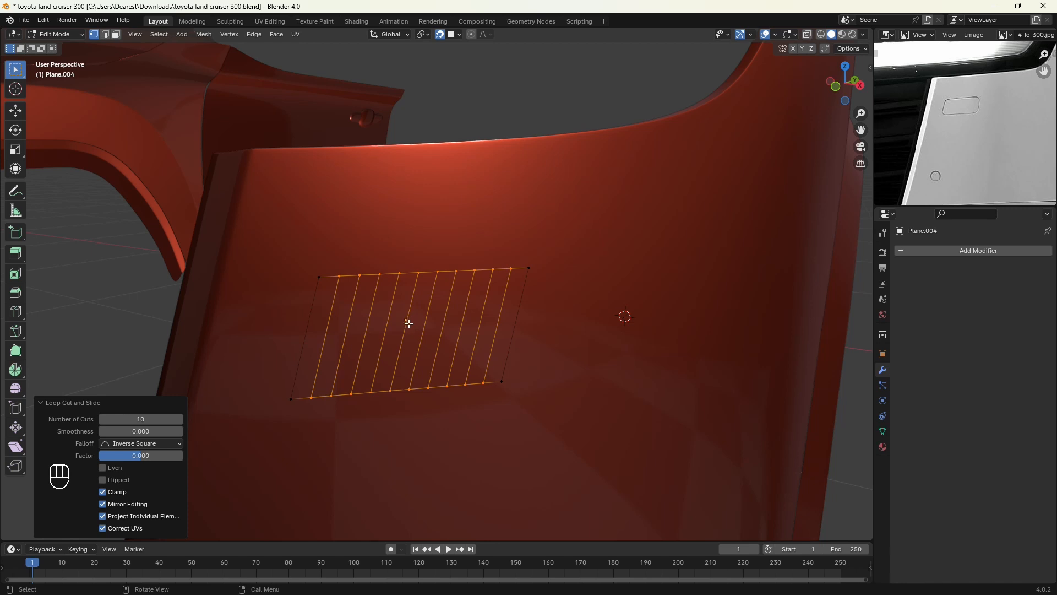
# Step: Dissolve the two outermost loop-cut edges next to the panel's short sides
pyautogui.press('2')
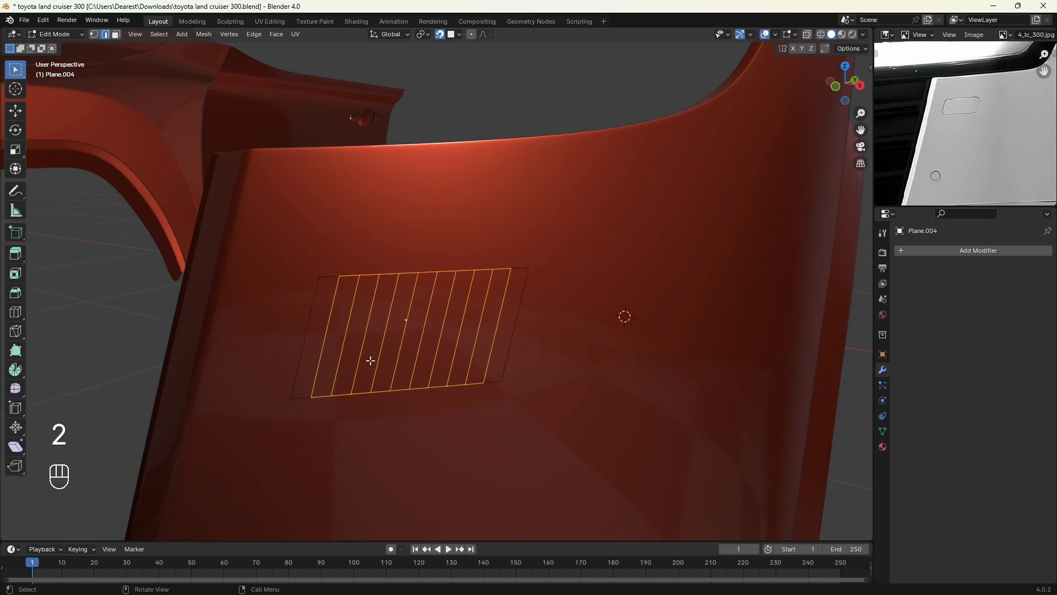
pyautogui.click(330, 334)
pyautogui.keyDown('shift'); pyautogui.click(494, 326); pyautogui.keyUp('shift')
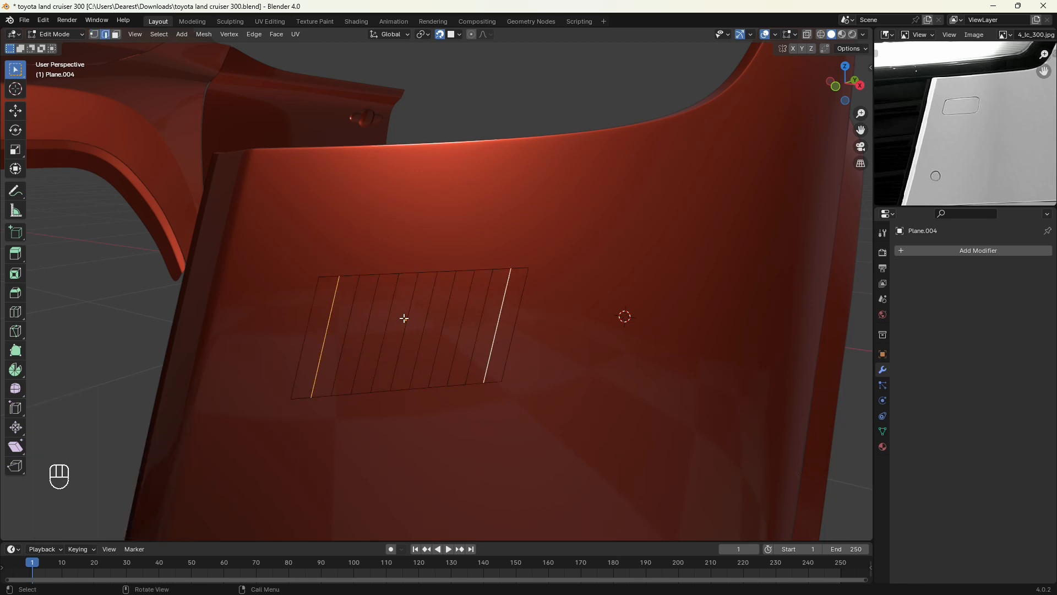
pyautogui.hotkey('ctrl', 'x')
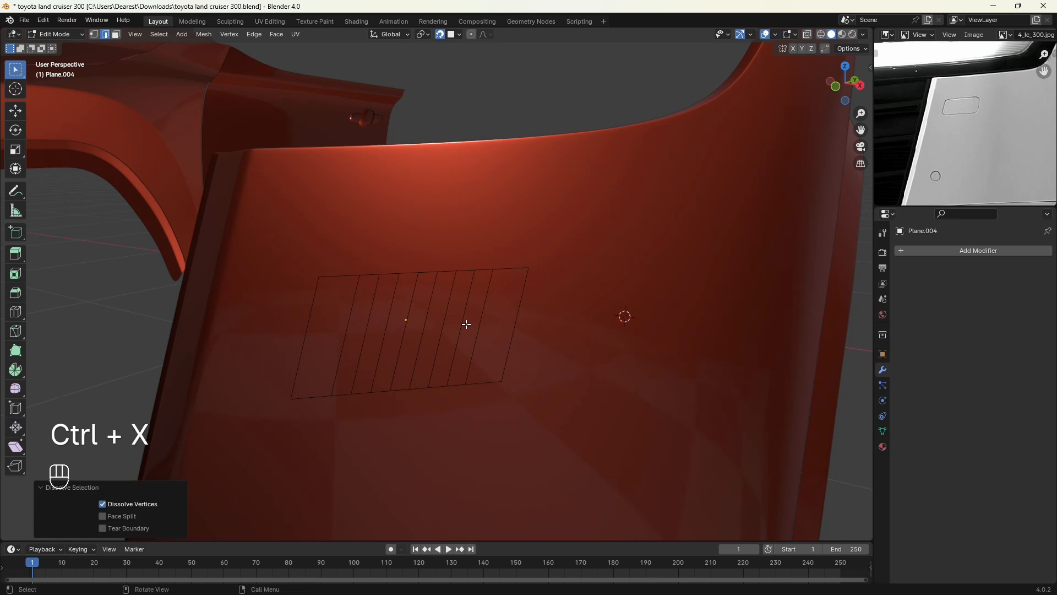
pyautogui.press('1')
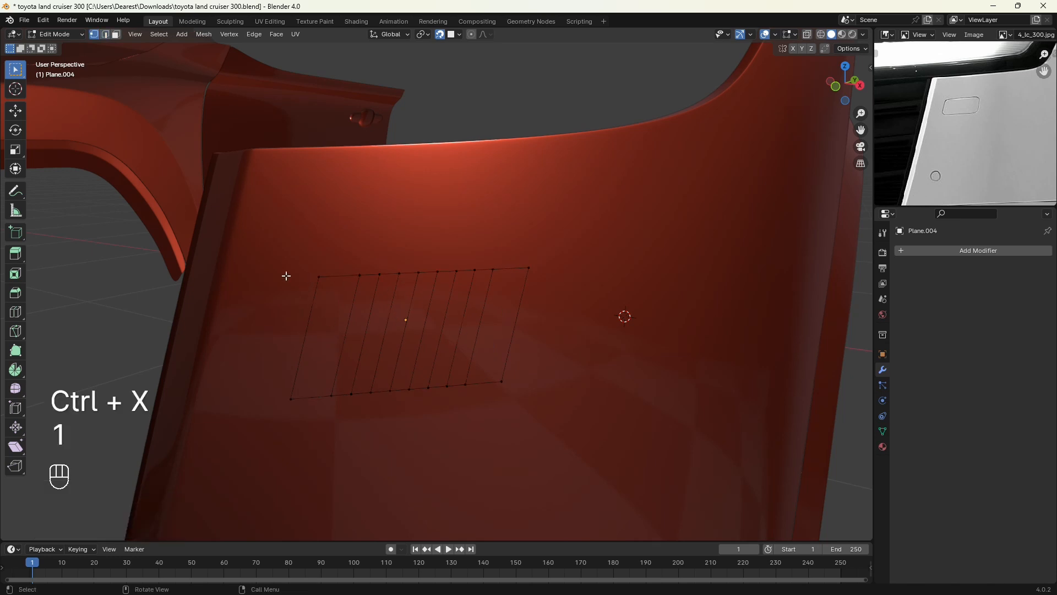
# Step: Apply the panel object's scale in Object Mode
pyautogui.press('Tab')
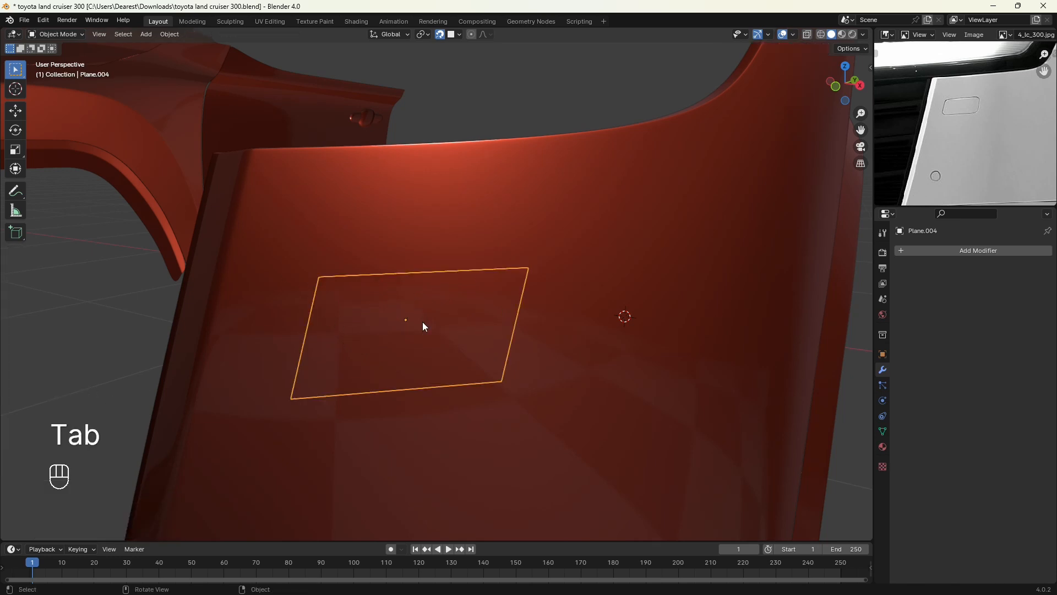
pyautogui.hotkey('ctrl', 'a')
pyautogui.click(421, 324)
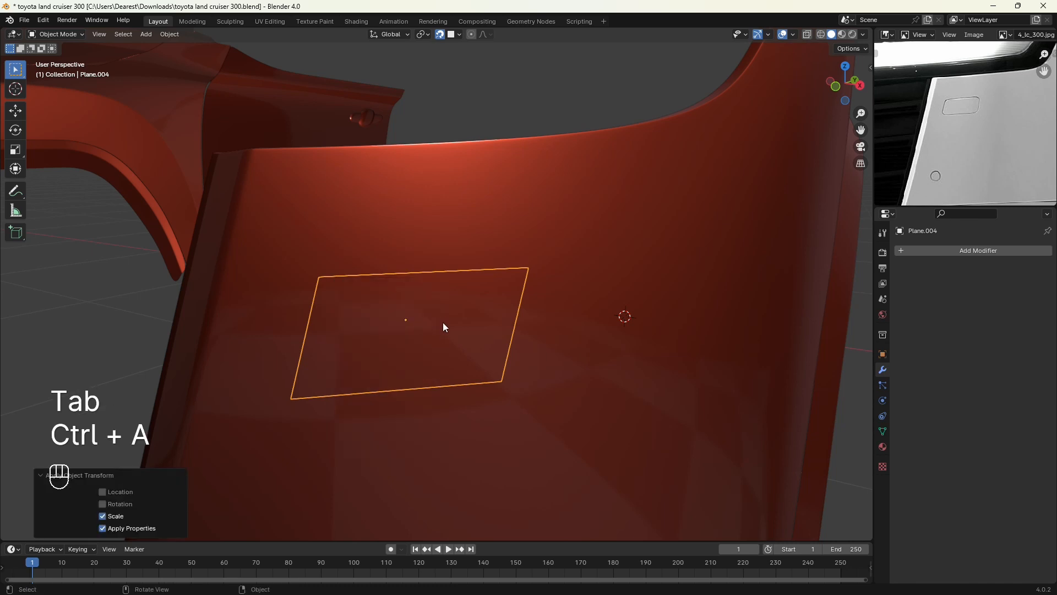
# Step: Round the panel's four corner vertices with a vertex bevel about 0.0034 m wide with 3 segments
pyautogui.press('Tab')
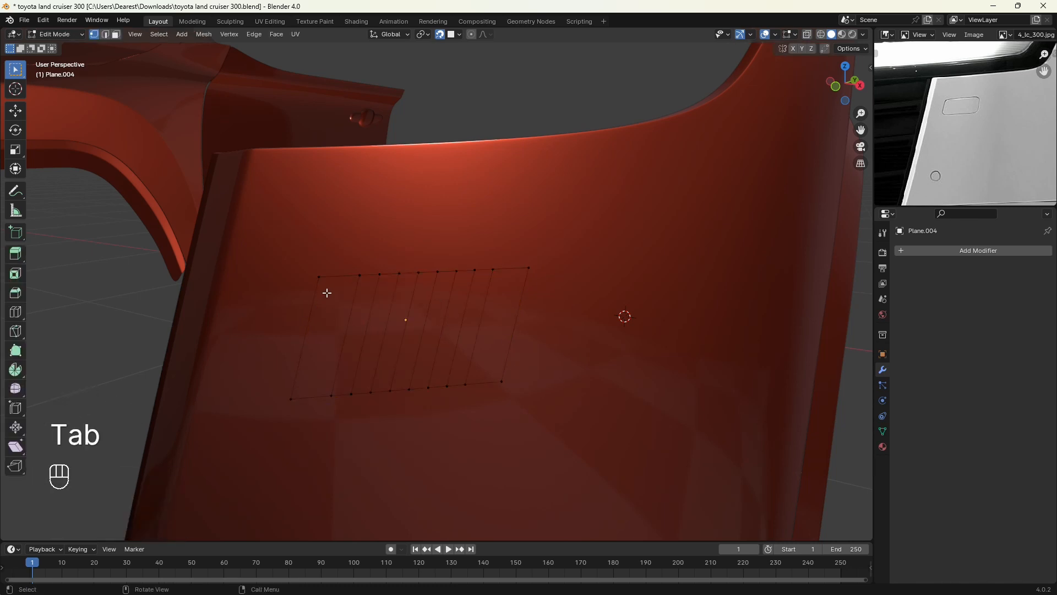
pyautogui.click(319, 277)
pyautogui.keyDown('shift'); pyautogui.click(524, 323); pyautogui.keyUp('shift')
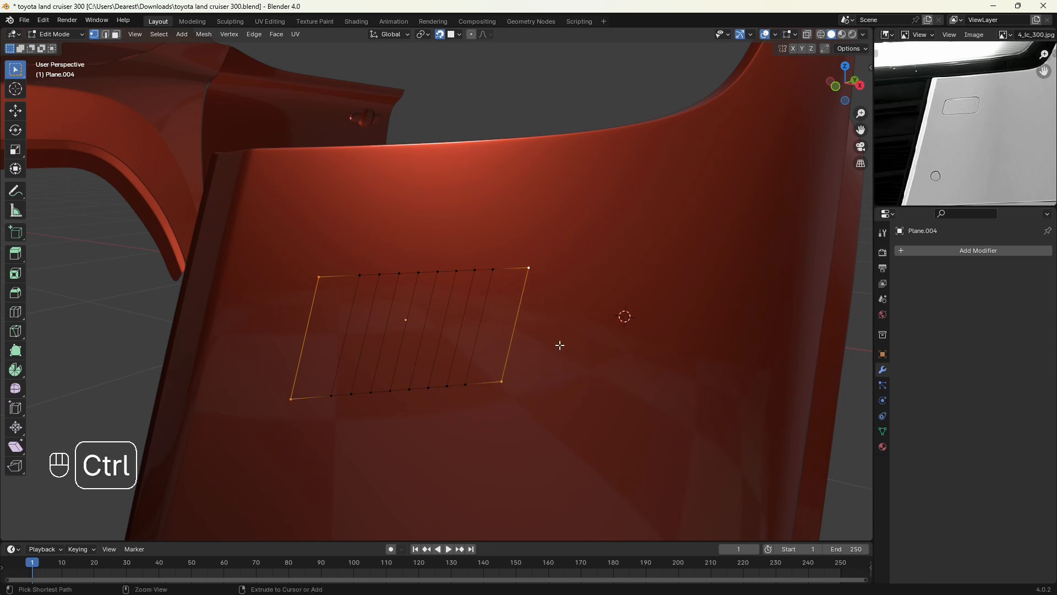
pyautogui.hotkey('ctrl', 'shift', 'b')
pyautogui.press('shift')
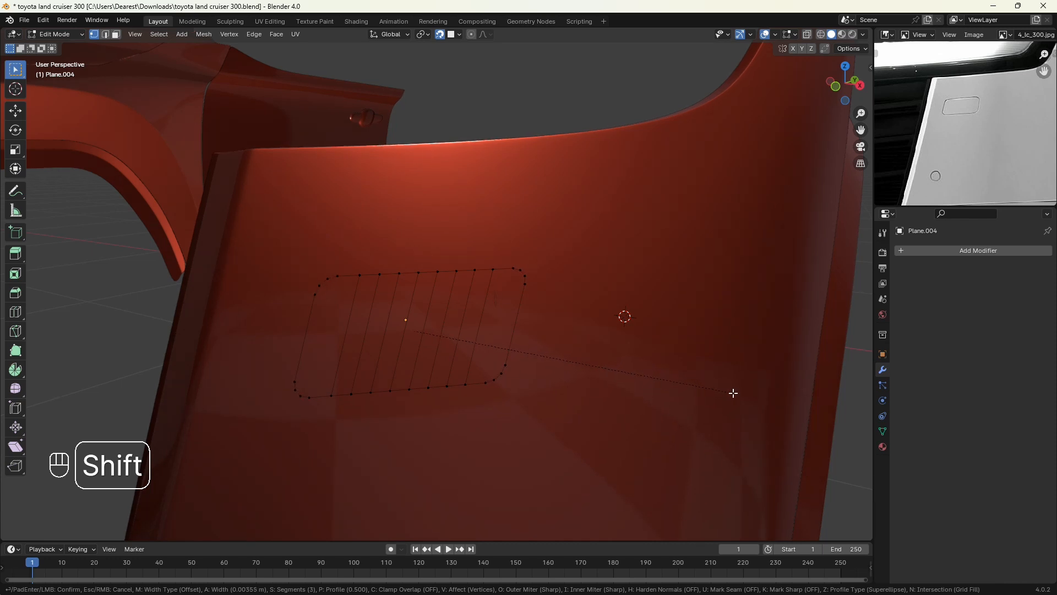
pyautogui.click(726, 389)
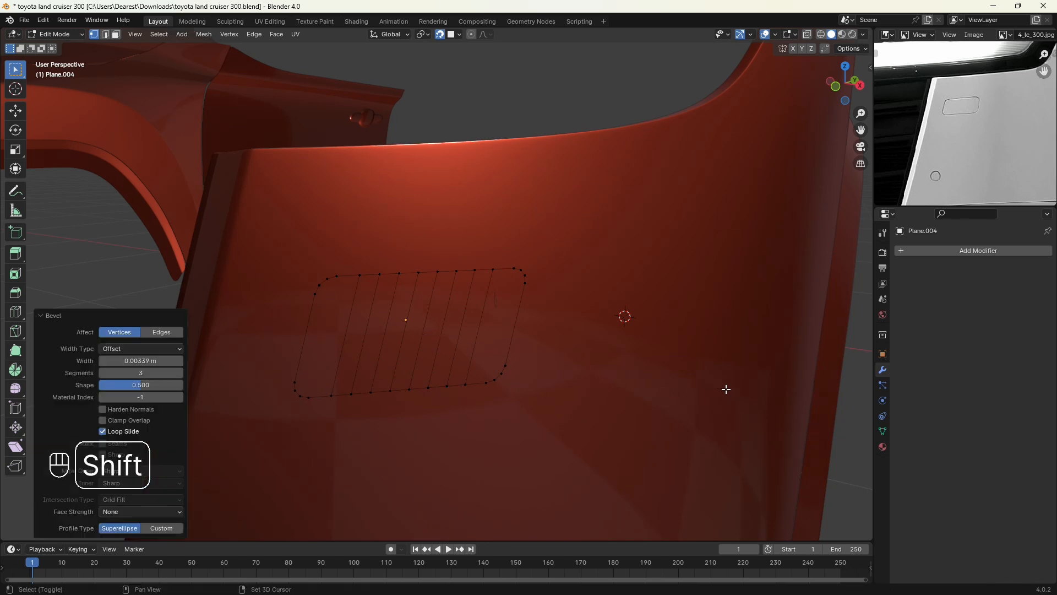
# Step: Leave mesh editing, check the rounded panel on the body and save the Blender file
pyautogui.moveTo(725, 389); pyautogui.dragTo(526, 346, button='middle')
pyautogui.press('Tab')
pyautogui.scroll(-3, 525, 343)
pyautogui.scroll(4, 525, 343)
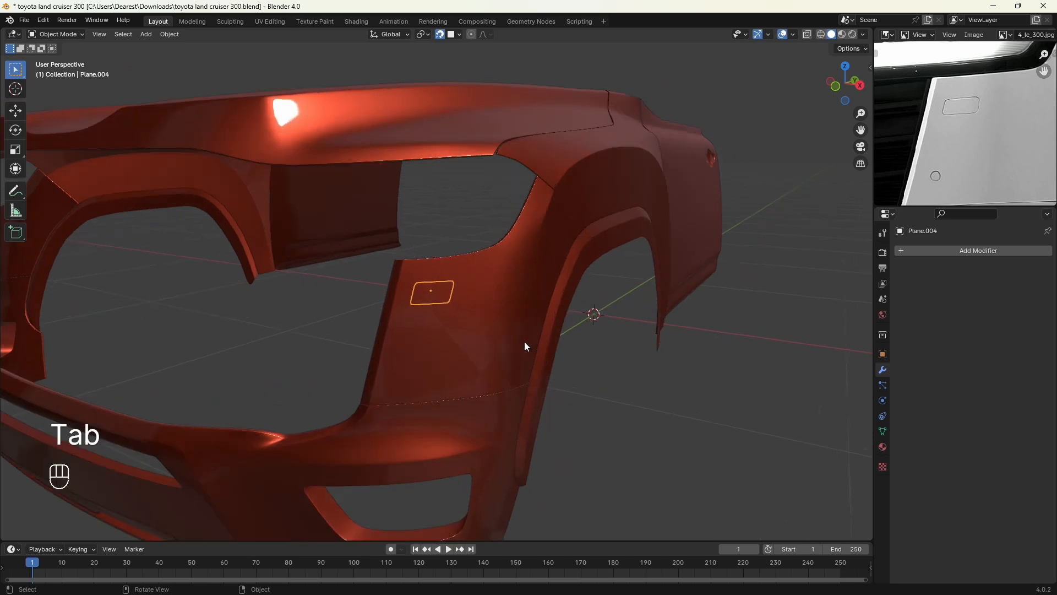
pyautogui.hotkey('ctrl', 's')
pyautogui.scroll(2, 479, 373)
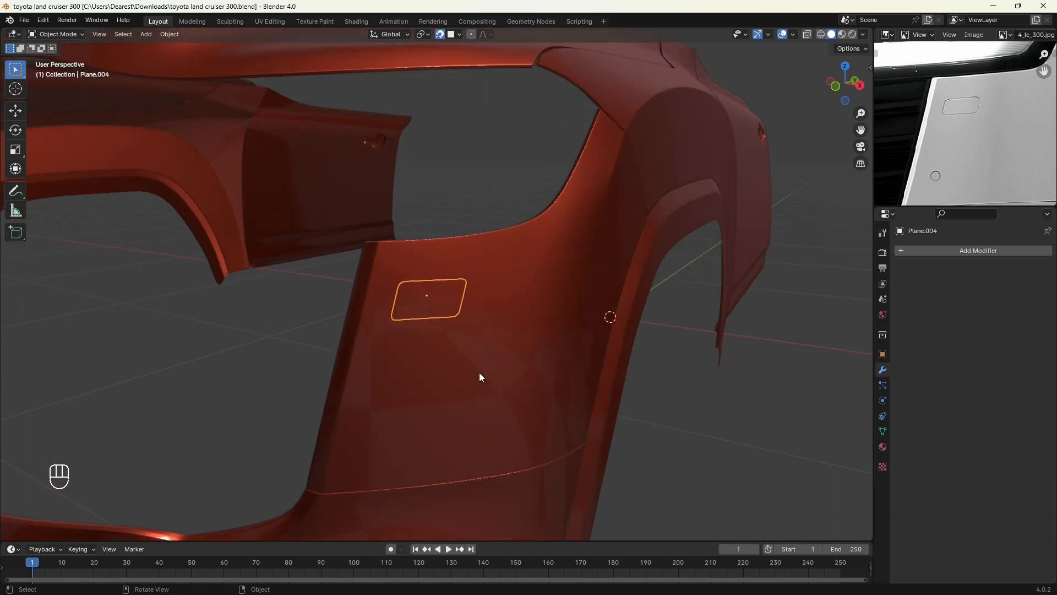
# Step: Inset all of the panel's faces together by about 0.00135 m
pyautogui.press('Tab')
pyautogui.scroll(5, 479, 372)
pyautogui.scroll(2, 479, 372)
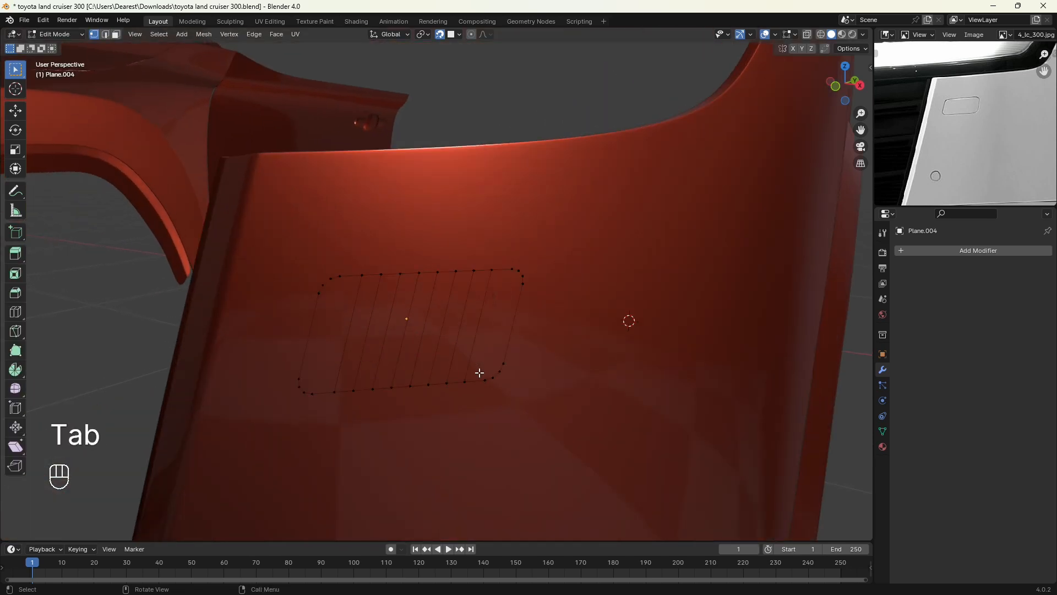
pyautogui.press('a')
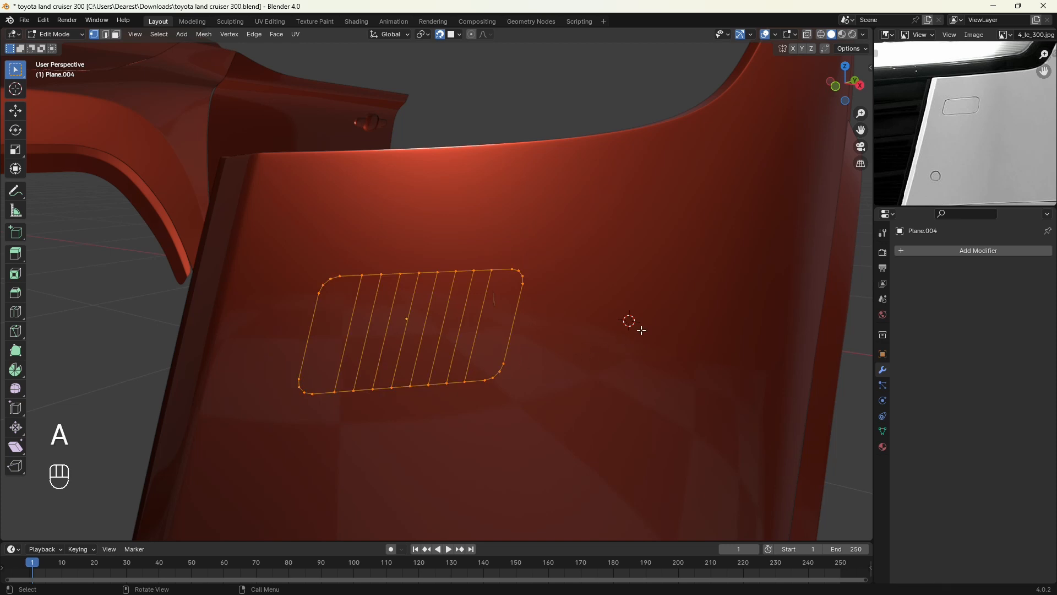
pyautogui.press('3')
pyautogui.press('i')
pyautogui.press('shift')
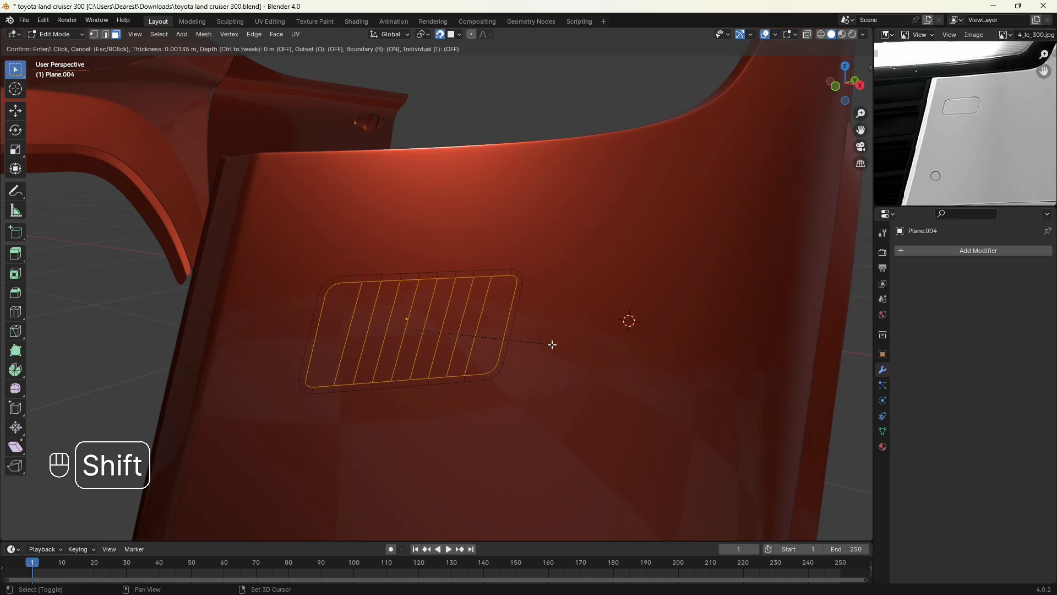
pyautogui.click(553, 343)
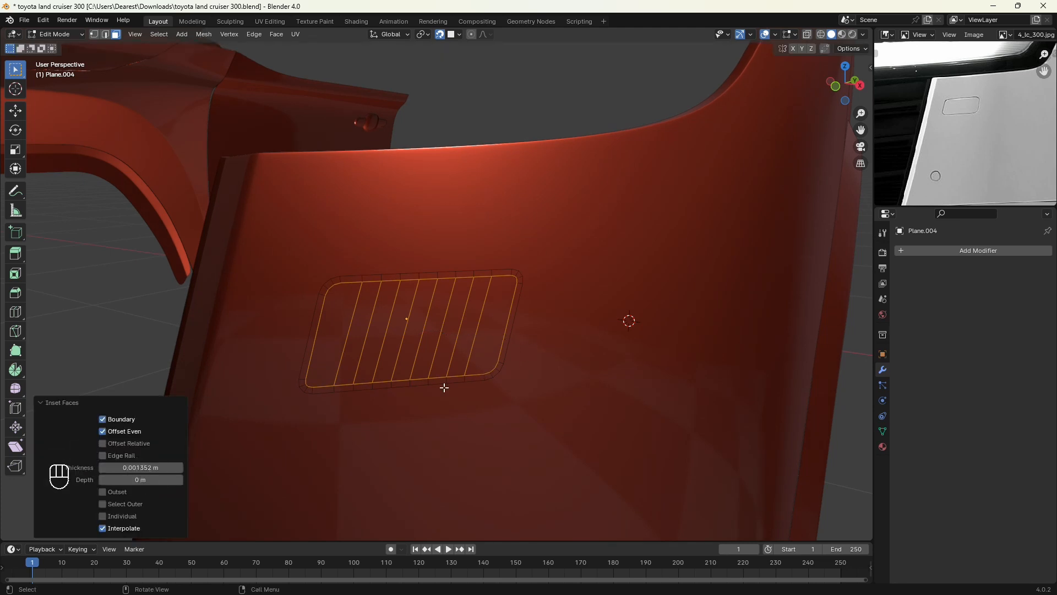
# Step: Delete the faces inside the inset, leaving only the thin rounded border strip
pyautogui.scroll(2, 439, 387)
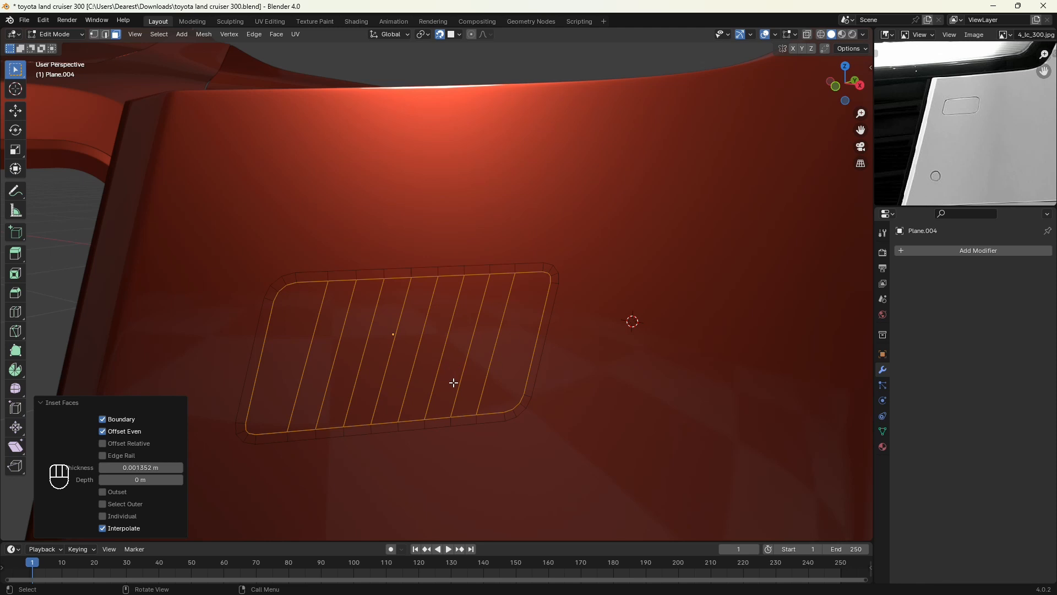
pyautogui.press('x')
pyautogui.click(445, 406)
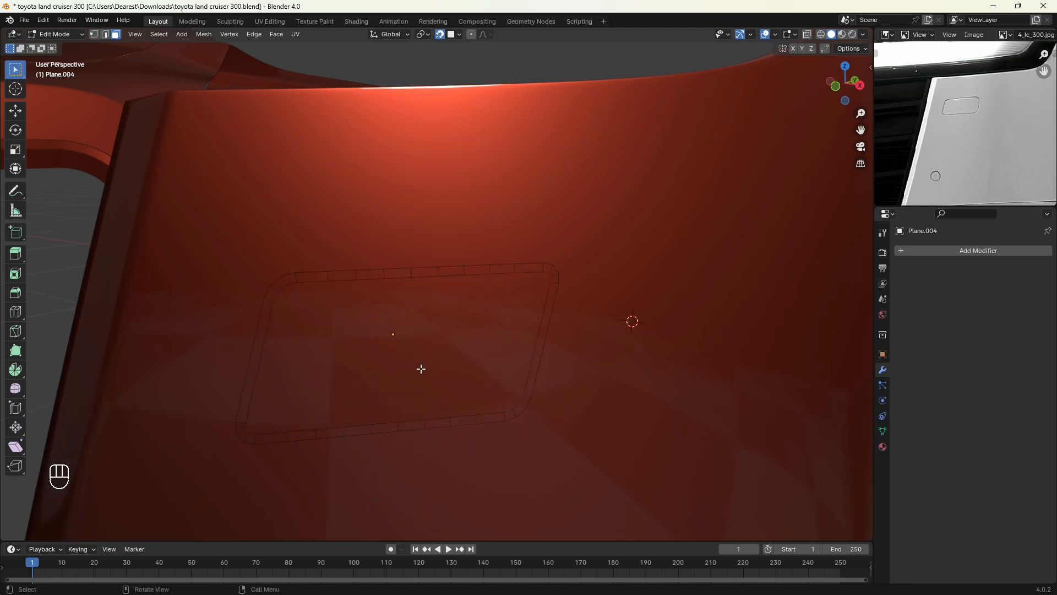
pyautogui.scroll(-3, 425, 340)
pyautogui.scroll(3, 425, 342)
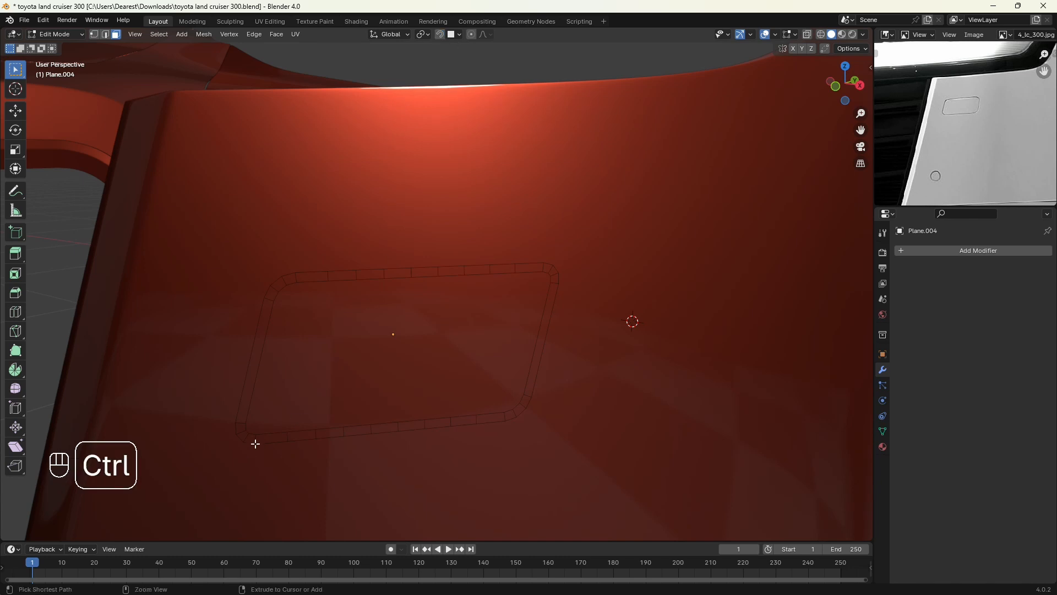
# Step: Add one centred loop cut running all the way around the border strip
pyautogui.hotkey('ctrl', 'r')
pyautogui.click(267, 429)
pyautogui.scroll(-3, 366, 375)
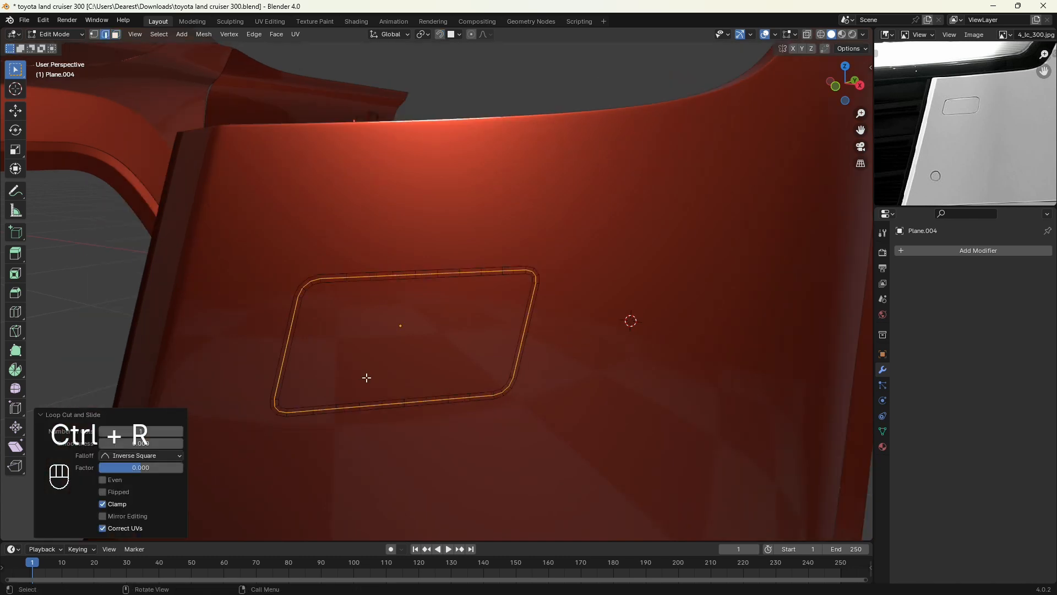
pyautogui.moveTo(366, 375); pyautogui.dragTo(399, 373, button='middle')
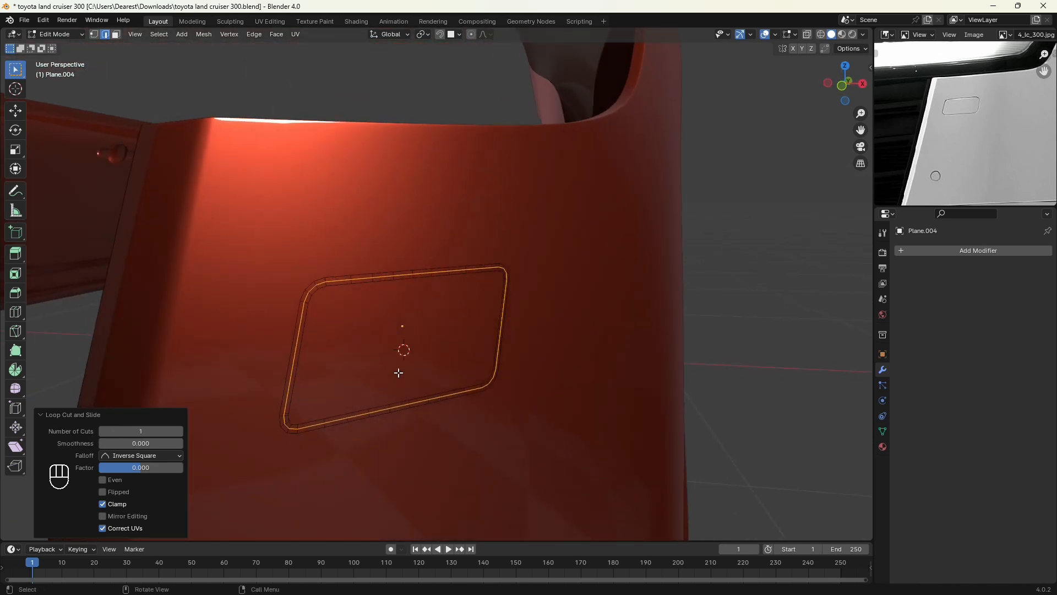
# Step: Isolate the border strip and move its centre loop about -0.00046 m along the local Z axis
pyautogui.press('KP_Divide')
pyautogui.moveTo(470, 323); pyautogui.dragTo(330, 344, button='middle')
pyautogui.press('g')
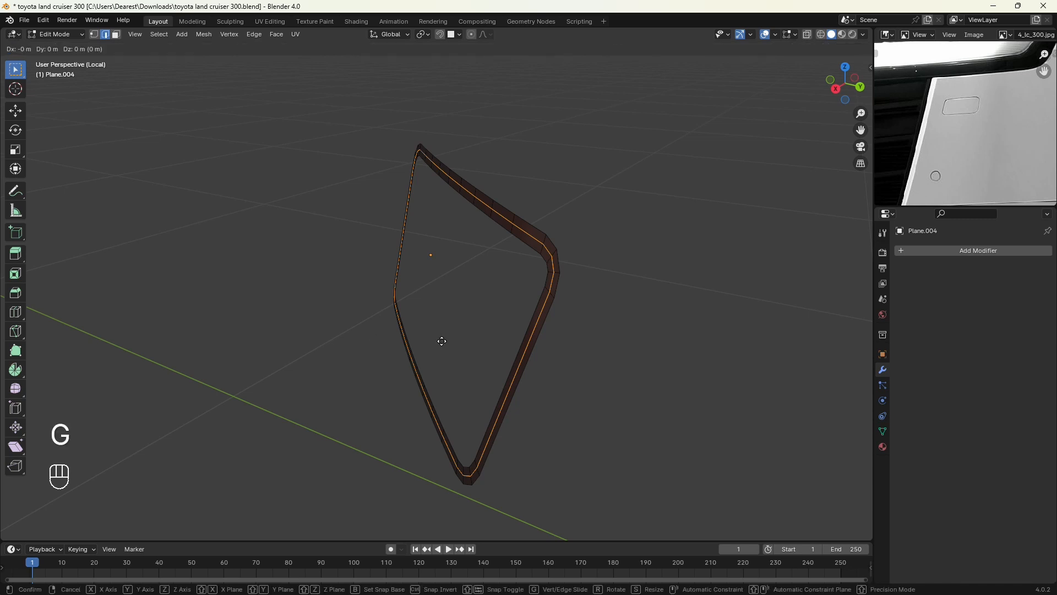
pyautogui.press('z')
pyautogui.press('z')
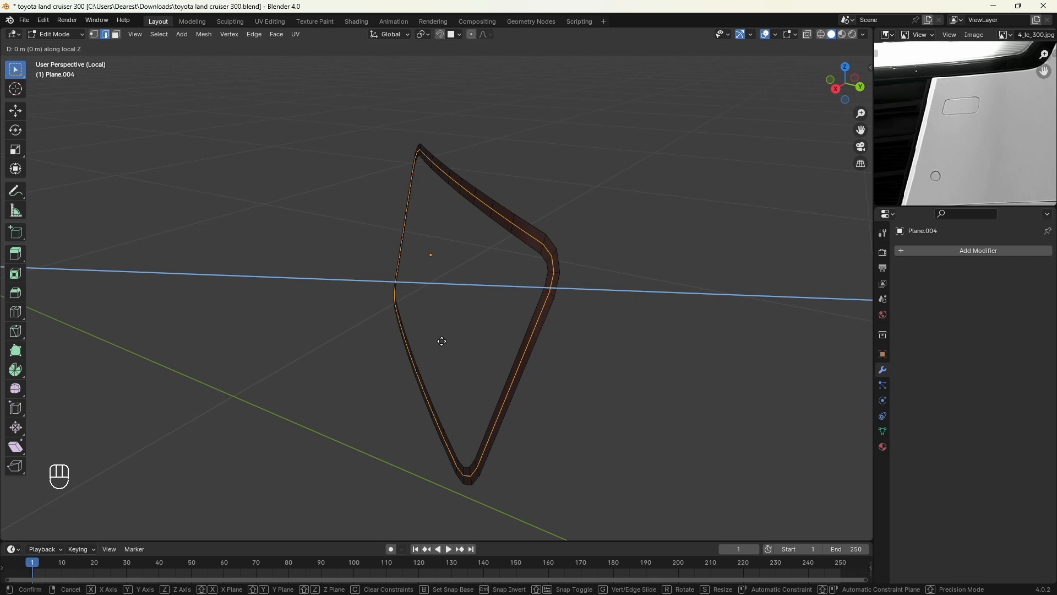
pyautogui.press('shift')
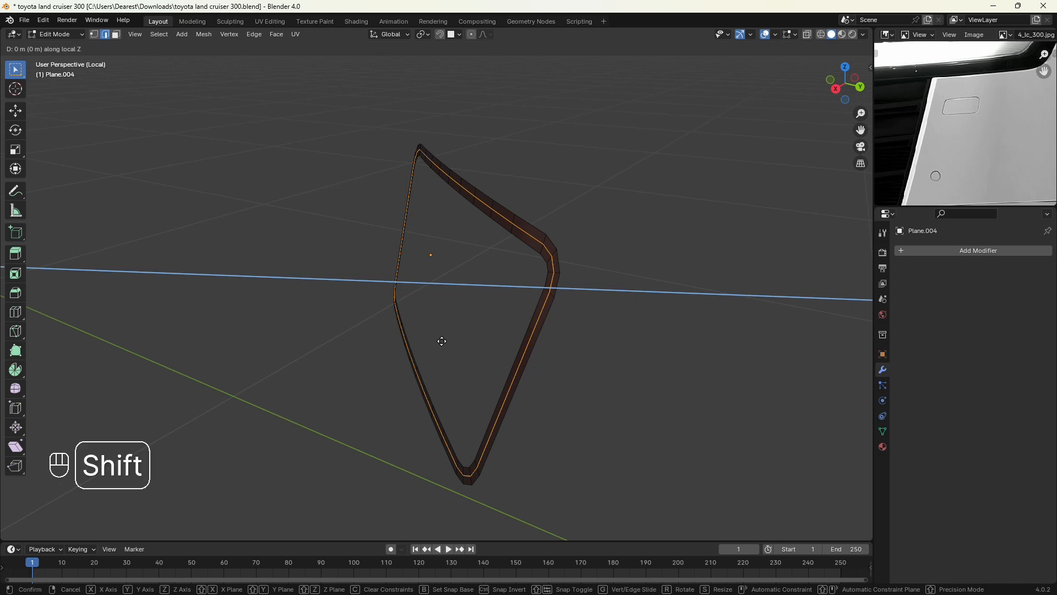
pyautogui.click(485, 342)
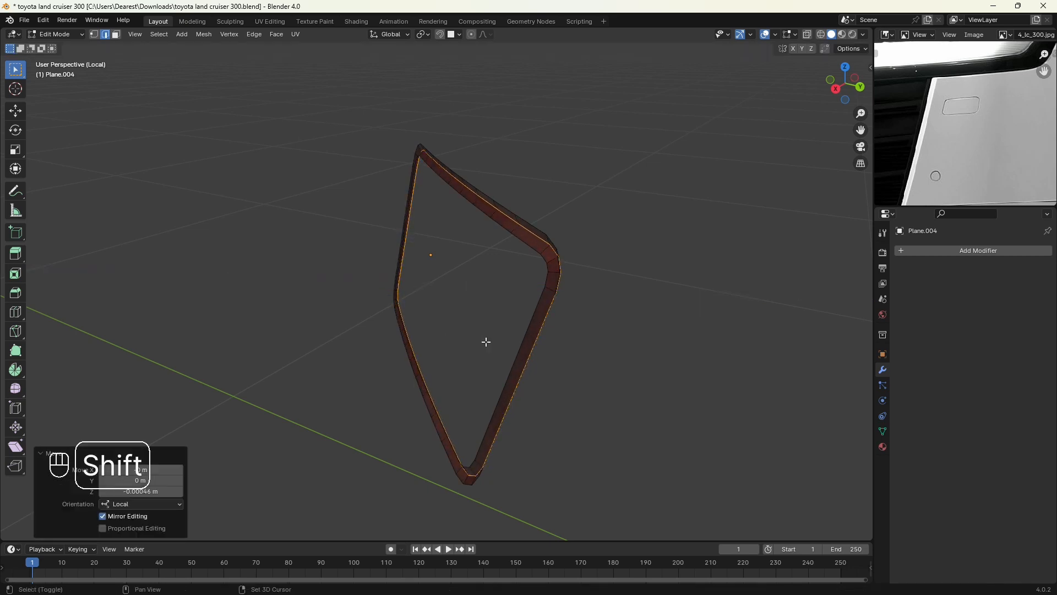
# Step: Nudge the centre loop slightly further along local Z, then bring the whole body back out of local view
pyautogui.moveTo(486, 342)
pyautogui.mouseDown(button='middle')
pyautogui.moveTo(501, 349)
pyautogui.moveTo(485, 345)
pyautogui.mouseUp(button='middle')
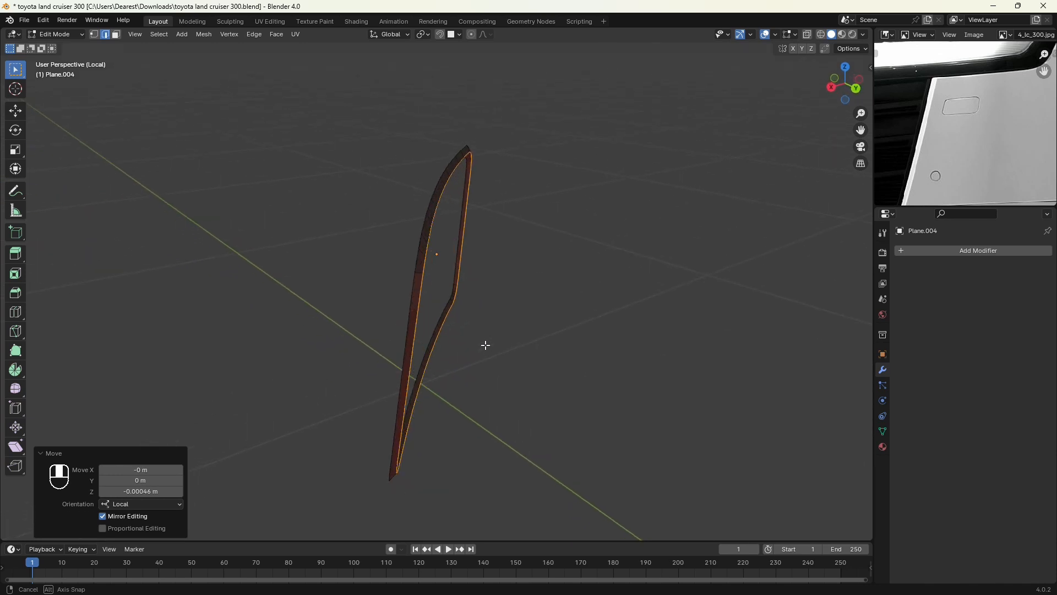
pyautogui.press('g')
pyautogui.press('z')
pyautogui.press('z')
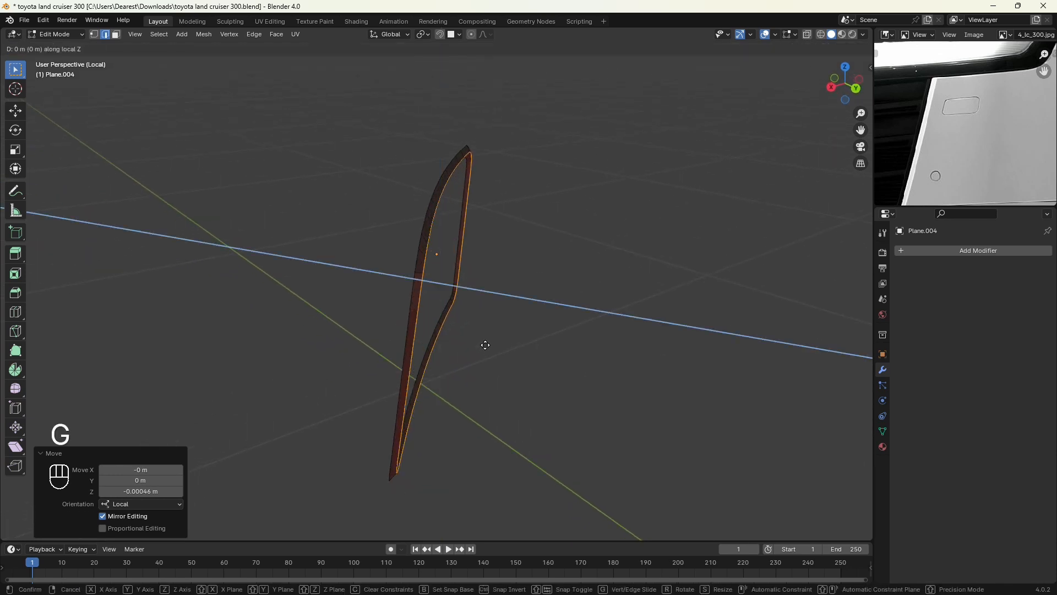
pyautogui.keyDown('shift'); pyautogui.click(495, 348); pyautogui.keyUp('shift')
pyautogui.moveTo(494, 348)
pyautogui.mouseDown(button='middle')
pyautogui.moveTo(587, 349)
pyautogui.moveTo(683, 332)
pyautogui.moveTo(611, 316)
pyautogui.moveTo(529, 345)
pyautogui.moveTo(486, 334)
pyautogui.mouseUp(button='middle')
pyautogui.press('/')
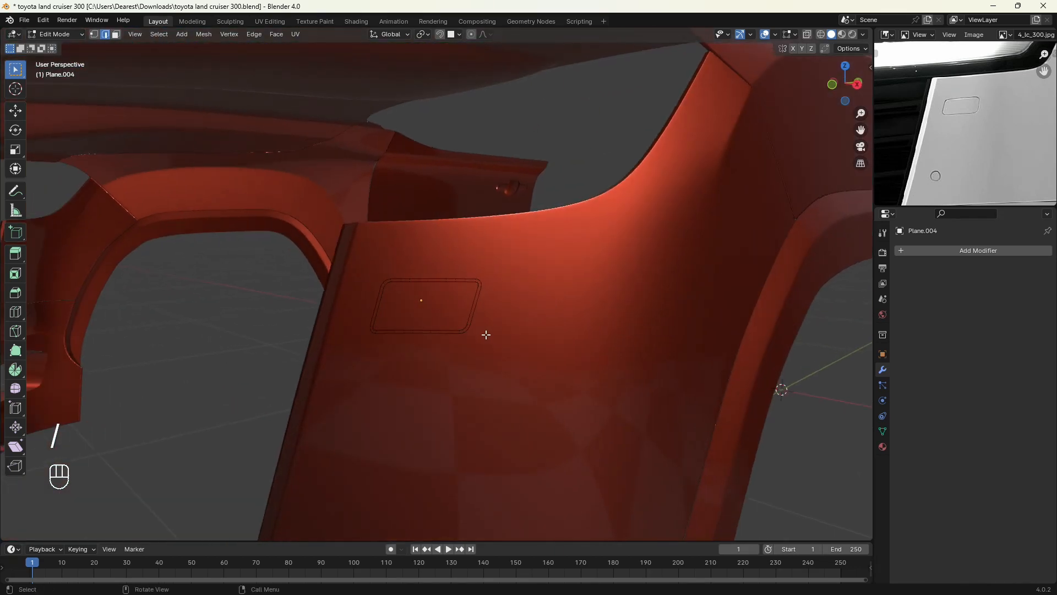
# Step: Add a Shrinkwrap modifier to the border strip with bumper.003 as its target, and apply it
pyautogui.scroll(2, 500, 349)
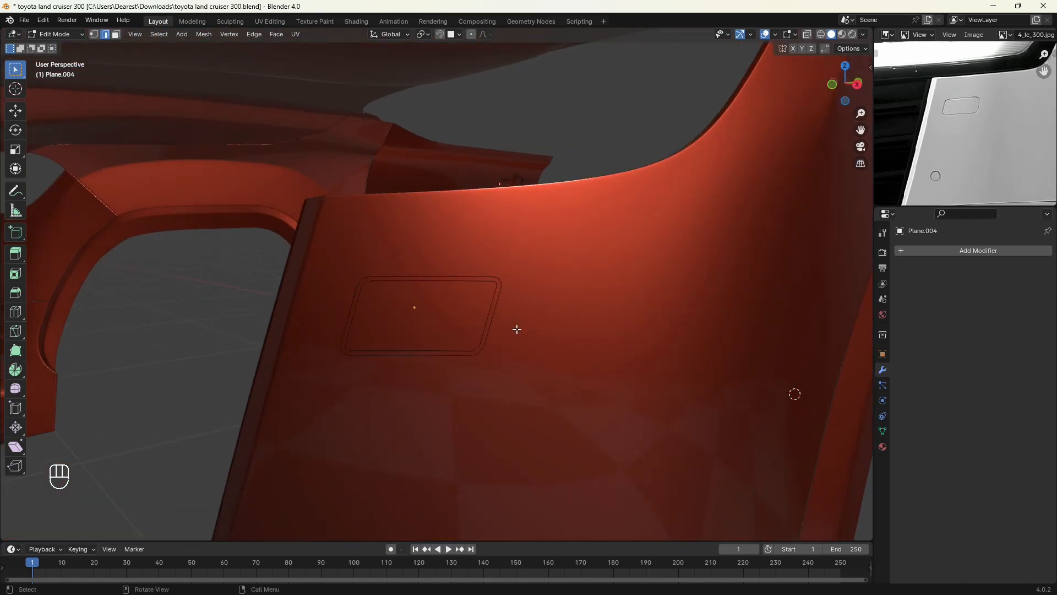
pyautogui.press('Tab')
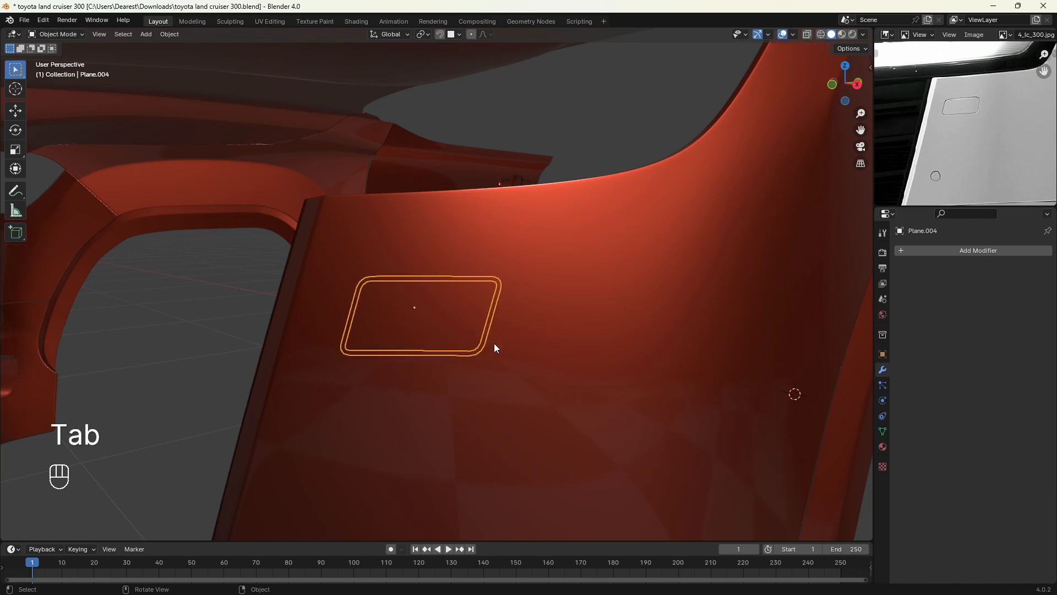
pyautogui.moveTo(484, 321); pyautogui.dragTo(561, 314, button='middle')
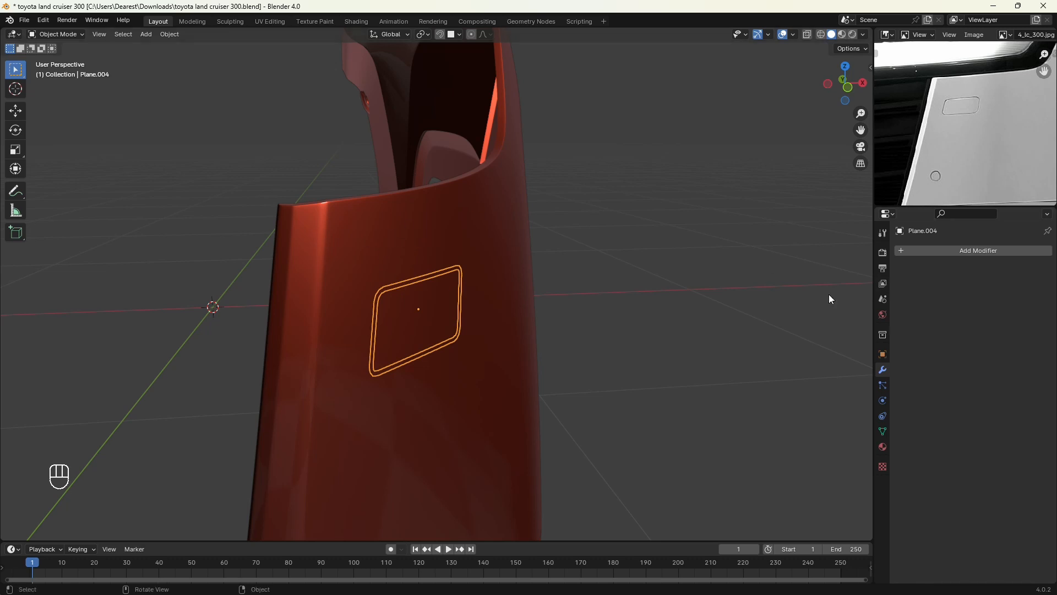
pyautogui.click(984, 250)
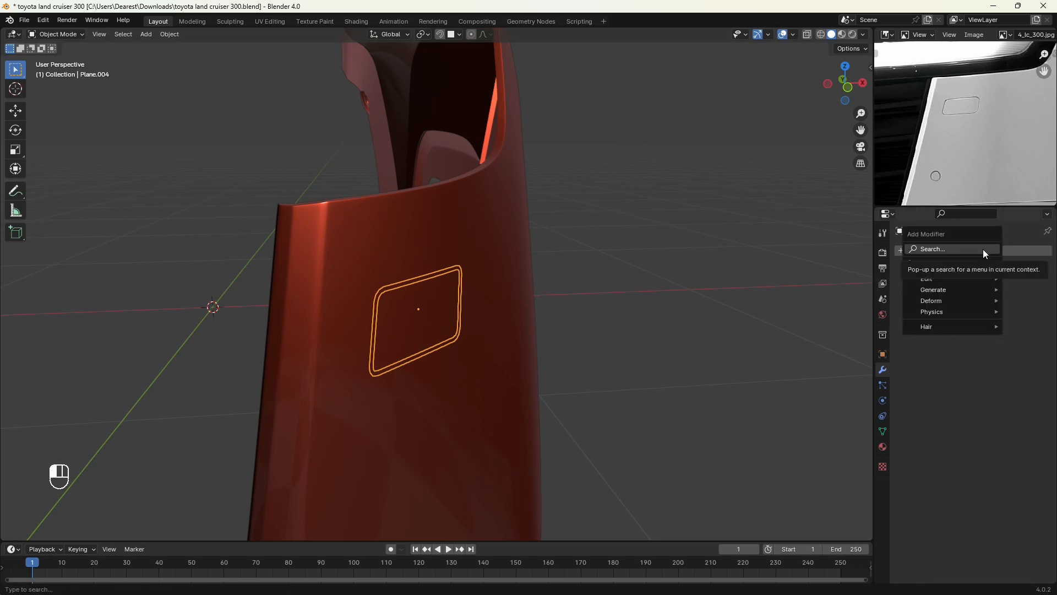
pyautogui.click(981, 250)
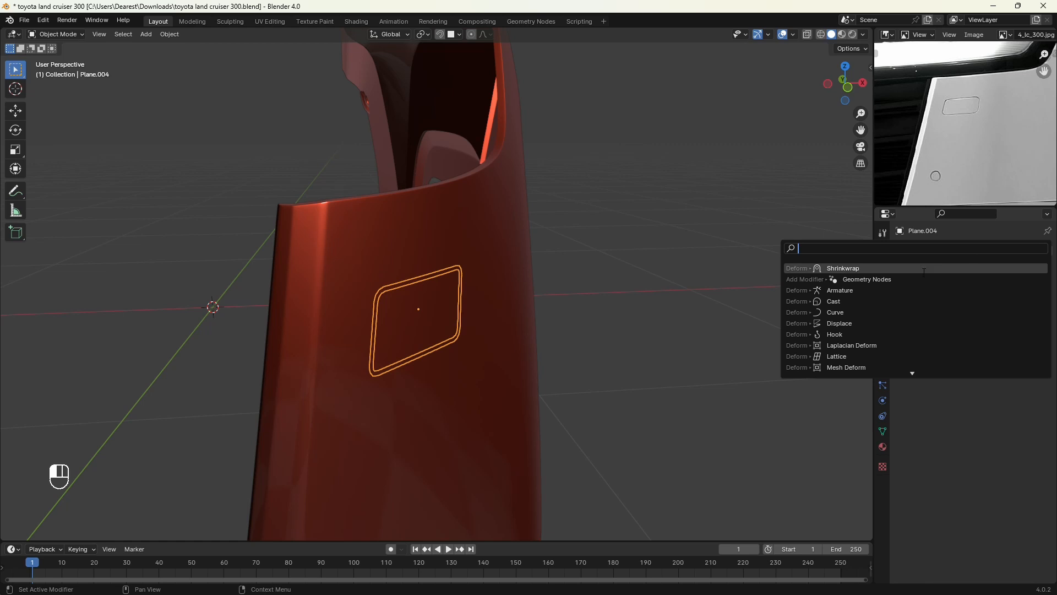
pyautogui.click(851, 268)
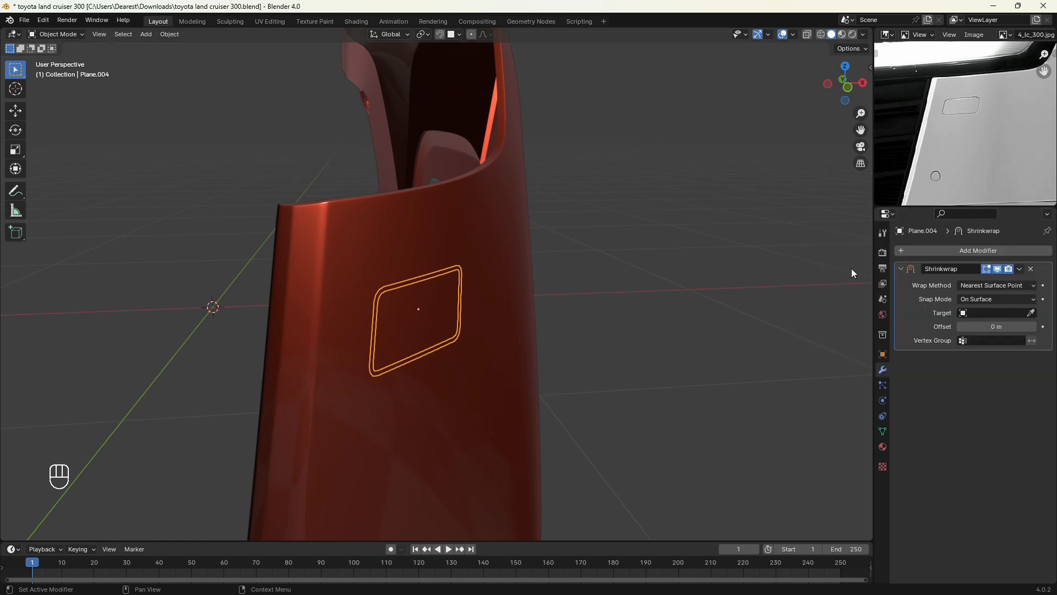
pyautogui.click(1032, 314)
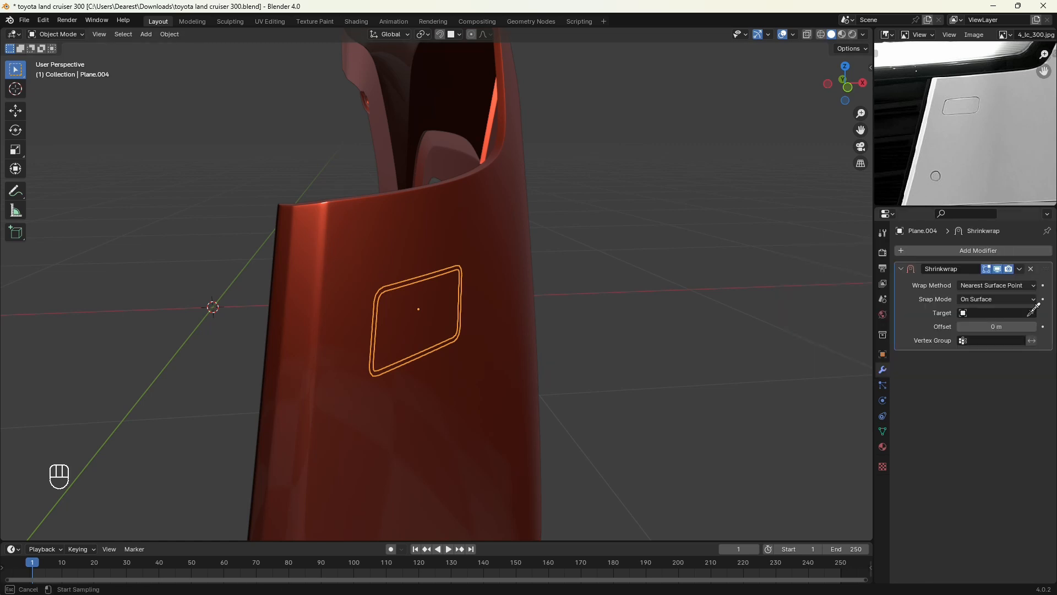
pyautogui.click(409, 222)
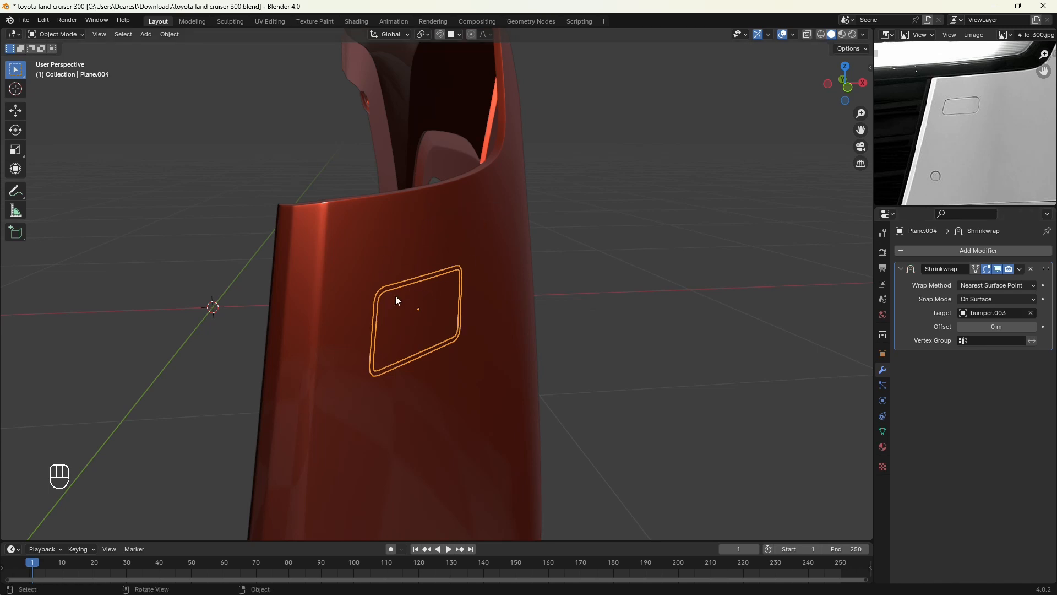
pyautogui.moveTo(406, 349); pyautogui.dragTo(356, 349, button='middle')
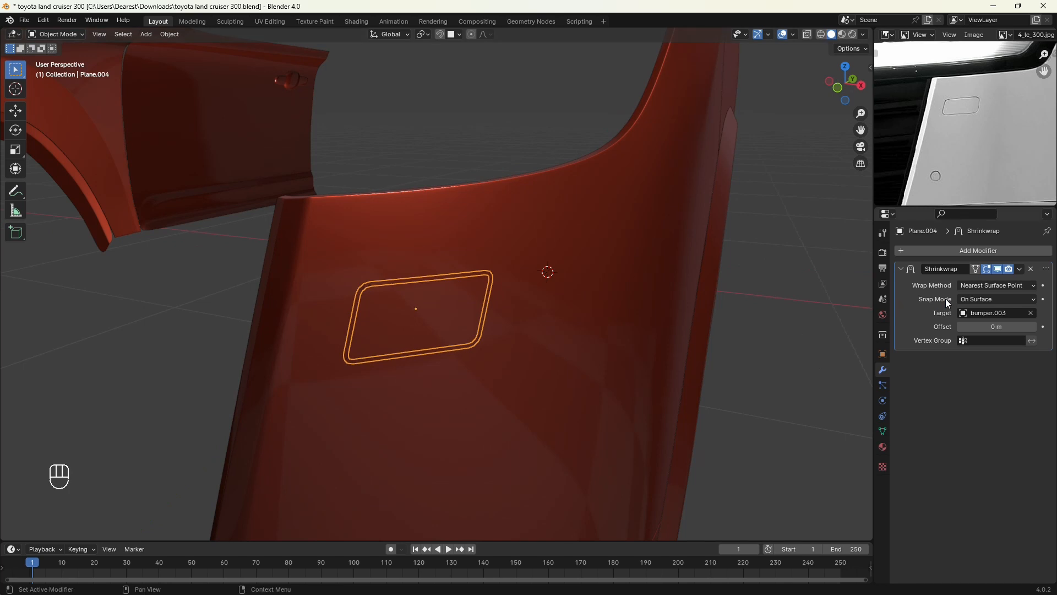
pyautogui.hotkey('ctrl', 'a')
pyautogui.scroll(2, 418, 424)
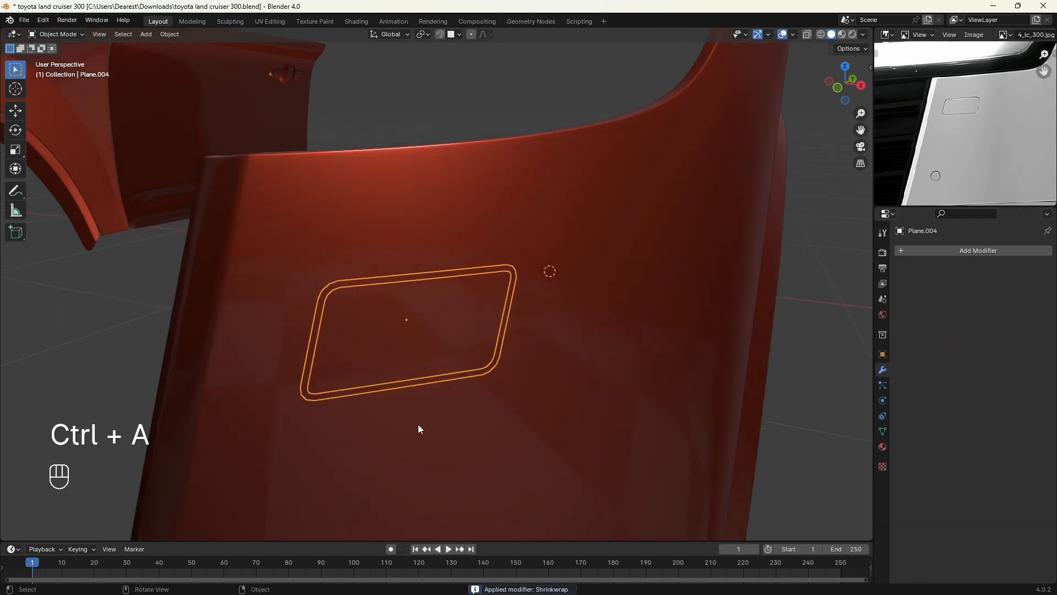
# Step: Add a level 2 Subdivision modifier to the border strip and move the whole strip about 0.0001 m along local Z
pyautogui.moveTo(441, 403); pyautogui.dragTo(486, 334, button='middle')
pyautogui.hotkey('ctrl', '2')
pyautogui.press('Tab')
pyautogui.press('a')
pyautogui.press('g')
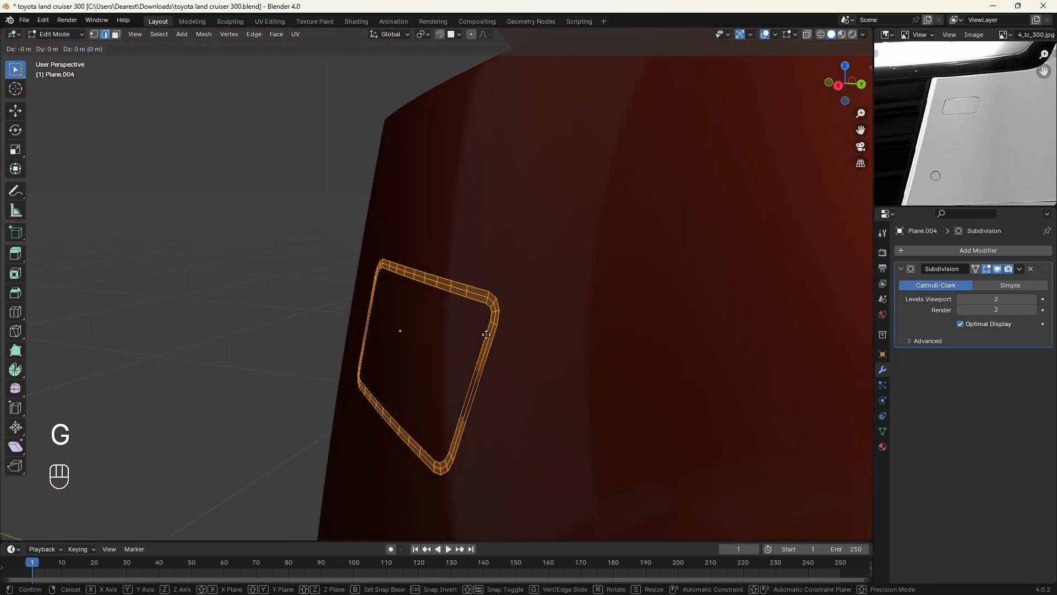
pyautogui.middleClick(486, 334)
pyautogui.press('shift')
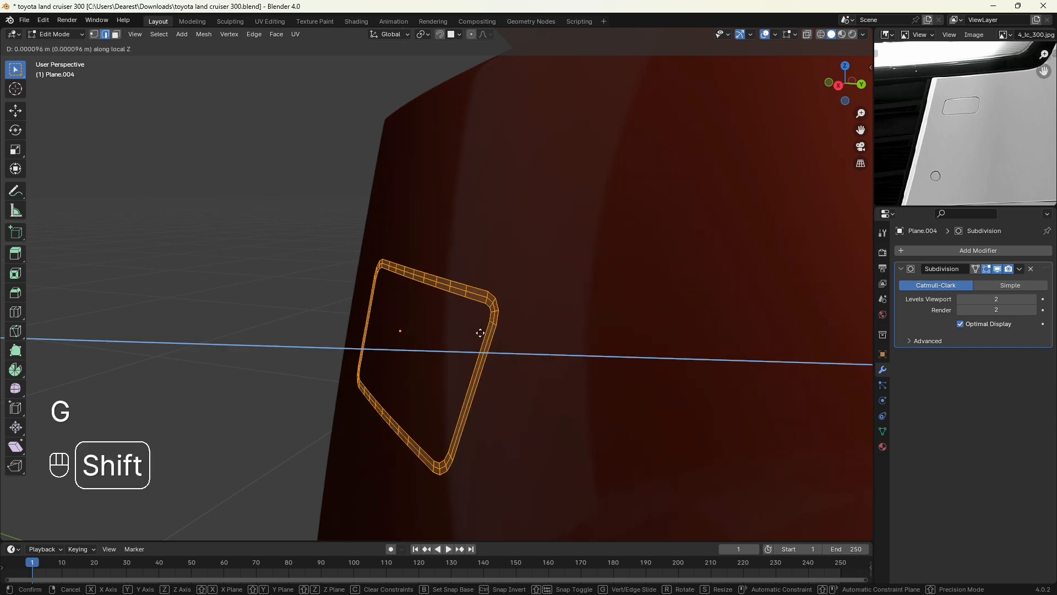
pyautogui.click(480, 332)
pyautogui.moveTo(479, 333); pyautogui.dragTo(625, 325, button='middle')
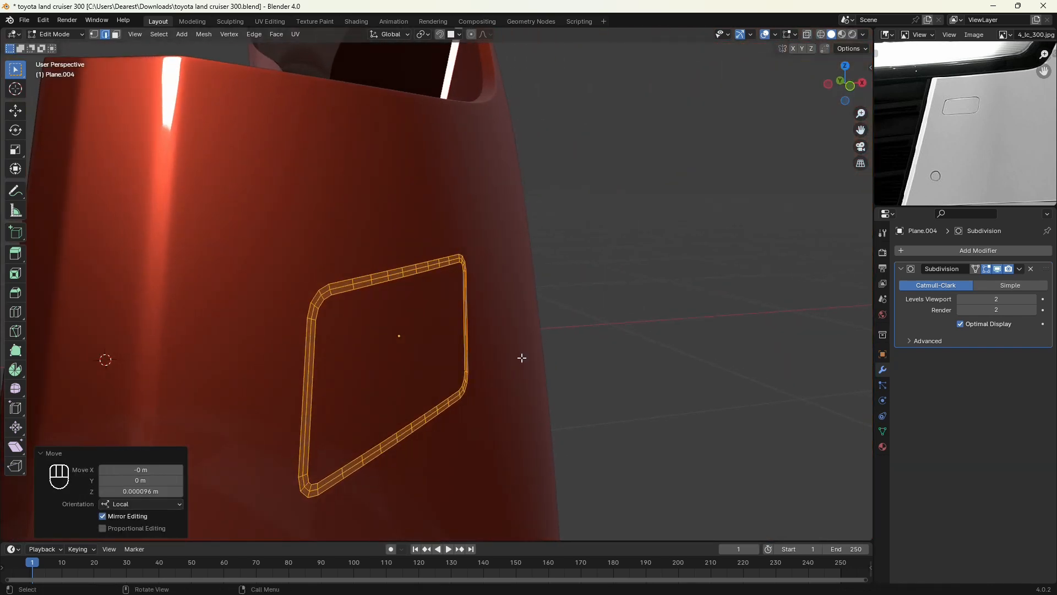
pyautogui.press('Tab')
pyautogui.moveTo(521, 360); pyautogui.dragTo(482, 353, button='middle')
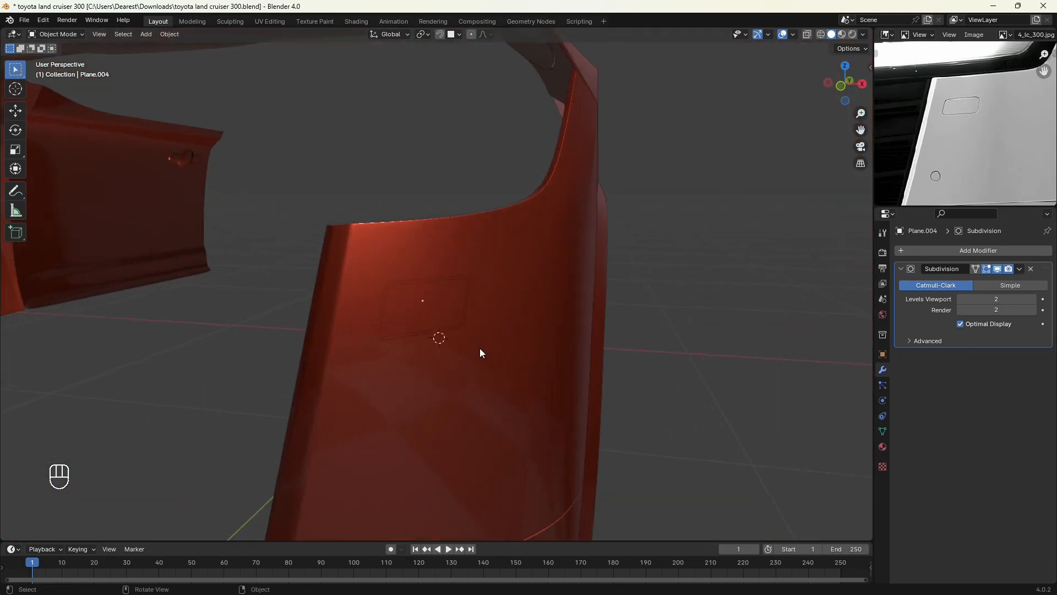
pyautogui.scroll(3, 481, 353)
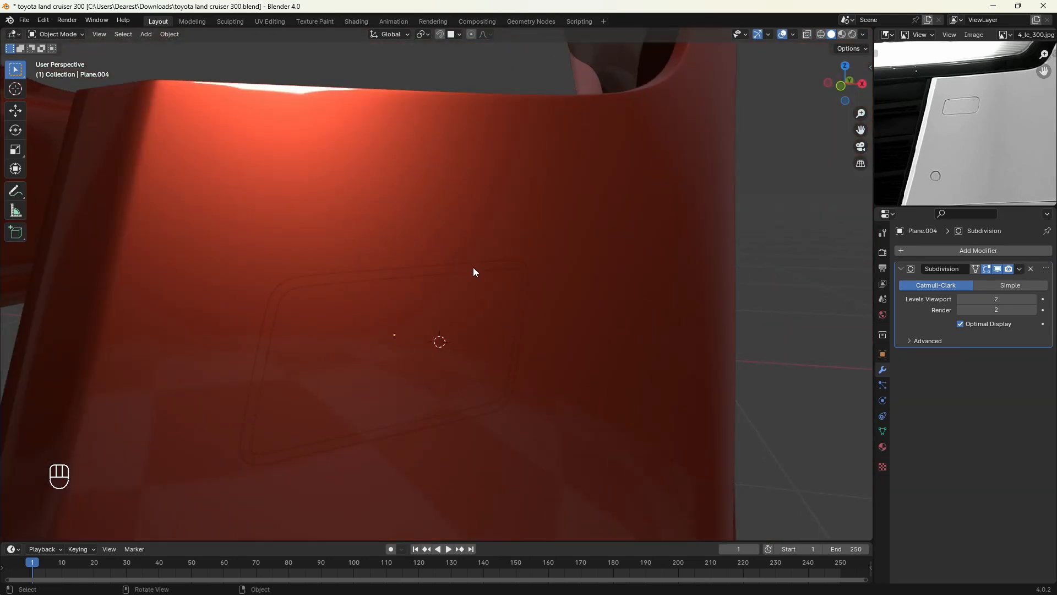
# Step: Select the strip's centre edge loop and move it -0.000226 m along local Z to deepen the groove
pyautogui.press('Tab')
pyautogui.scroll(2, 462, 306)
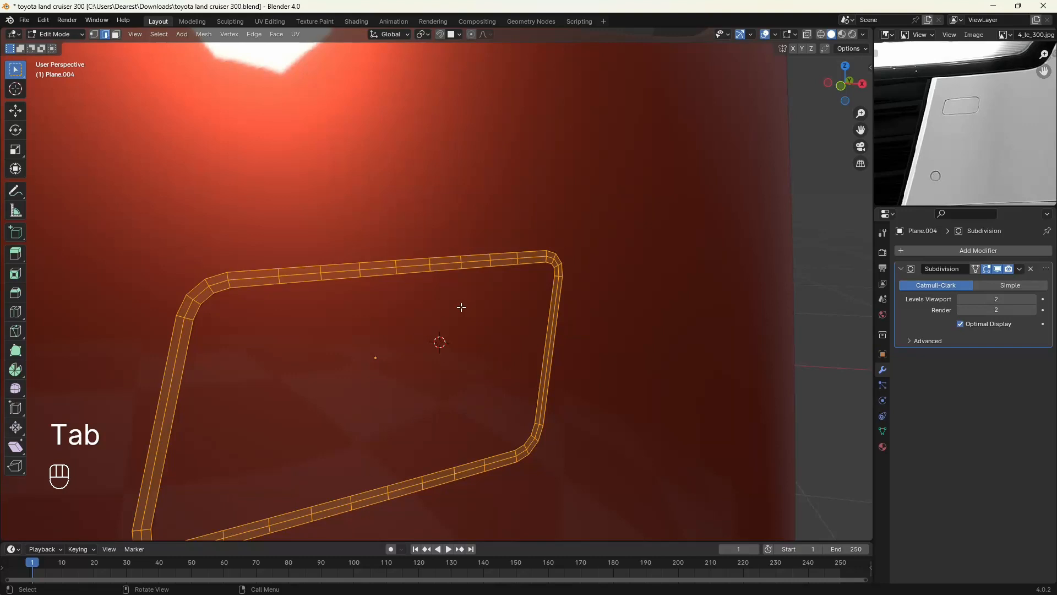
pyautogui.keyDown('alt'); pyautogui.click(417, 267); pyautogui.keyUp('alt')
pyautogui.scroll(-2, 416, 267)
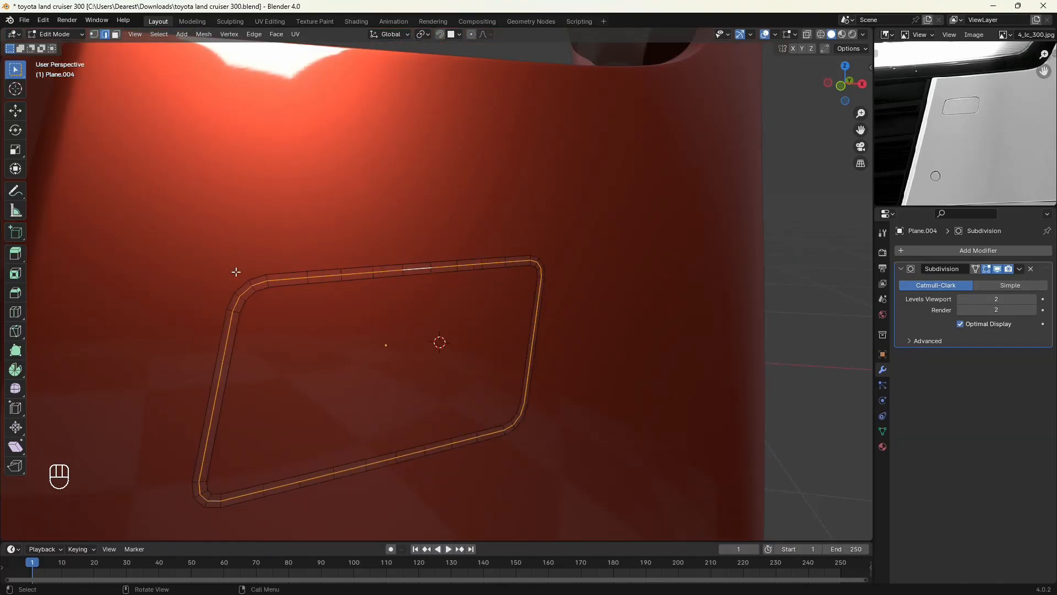
pyautogui.moveTo(391, 366); pyautogui.dragTo(462, 364, button='middle')
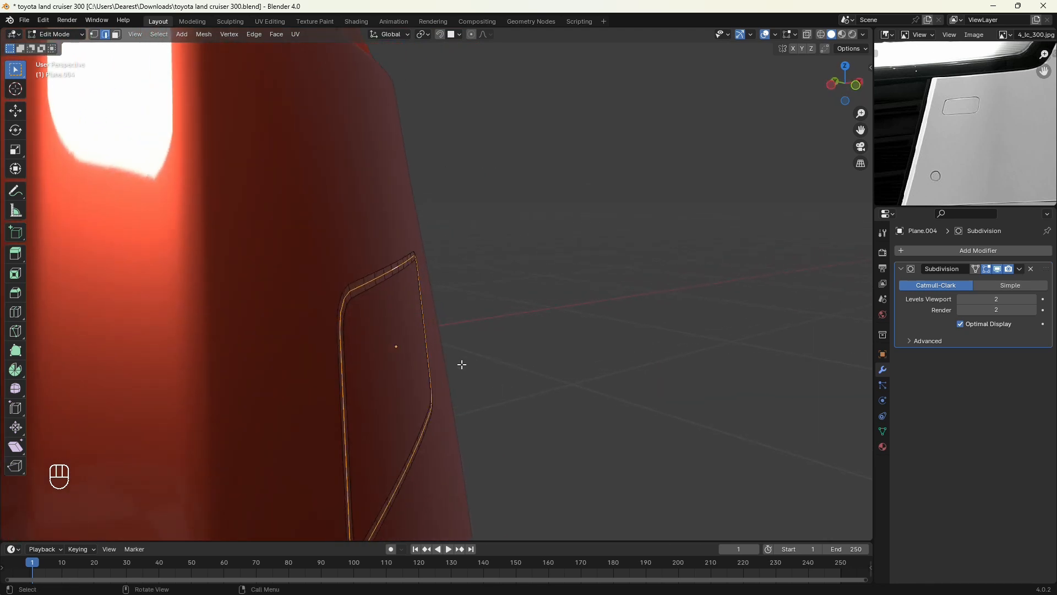
pyautogui.press('g')
pyautogui.press('z')
pyautogui.press('z')
pyautogui.press('shift')
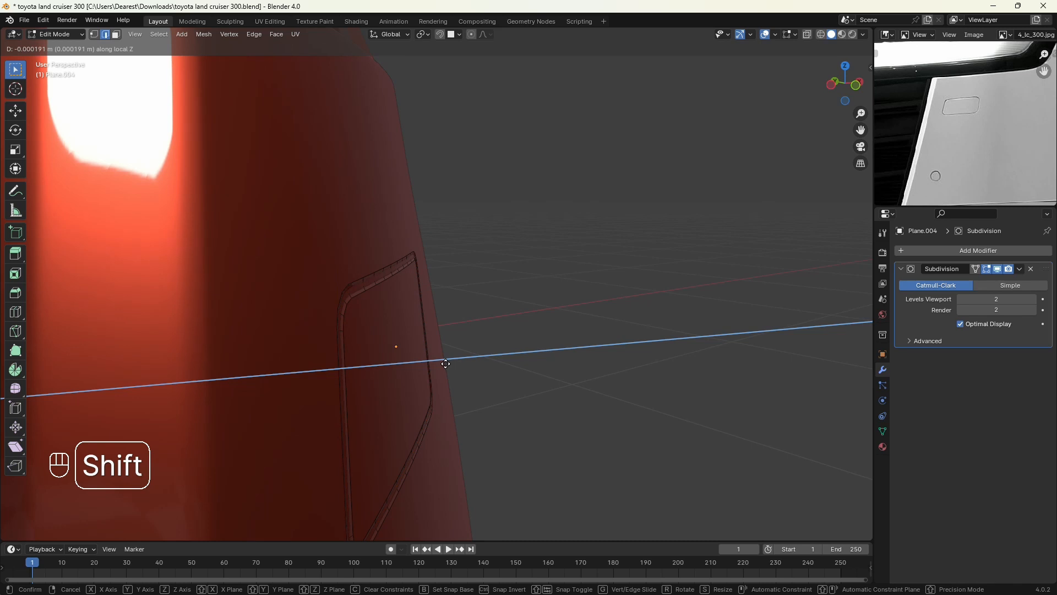
pyautogui.click(443, 365)
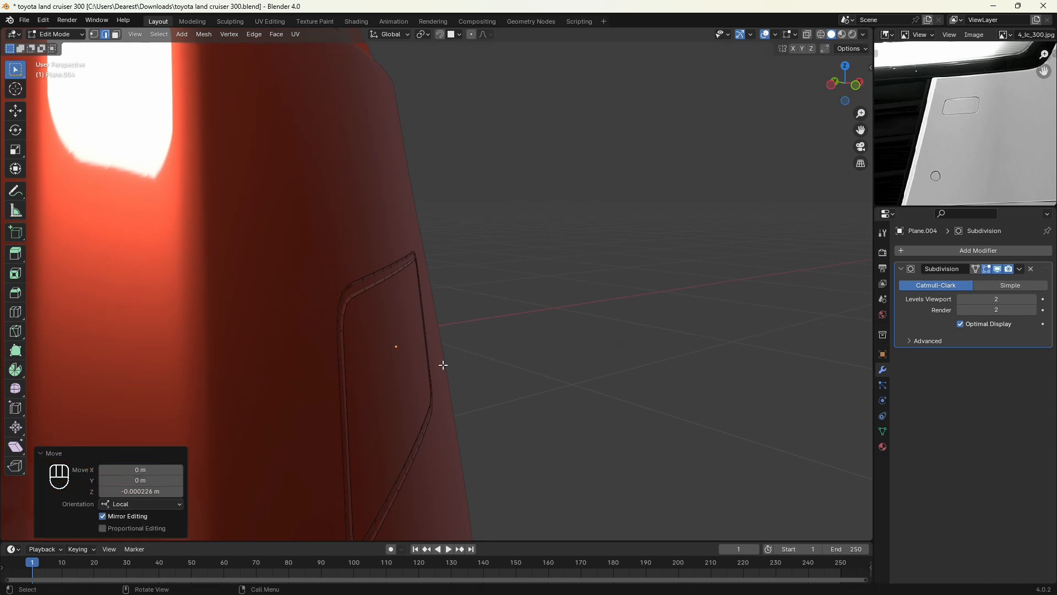
# Step: Select the whole border strip and move it outward from the body along local Z
pyautogui.press('a')
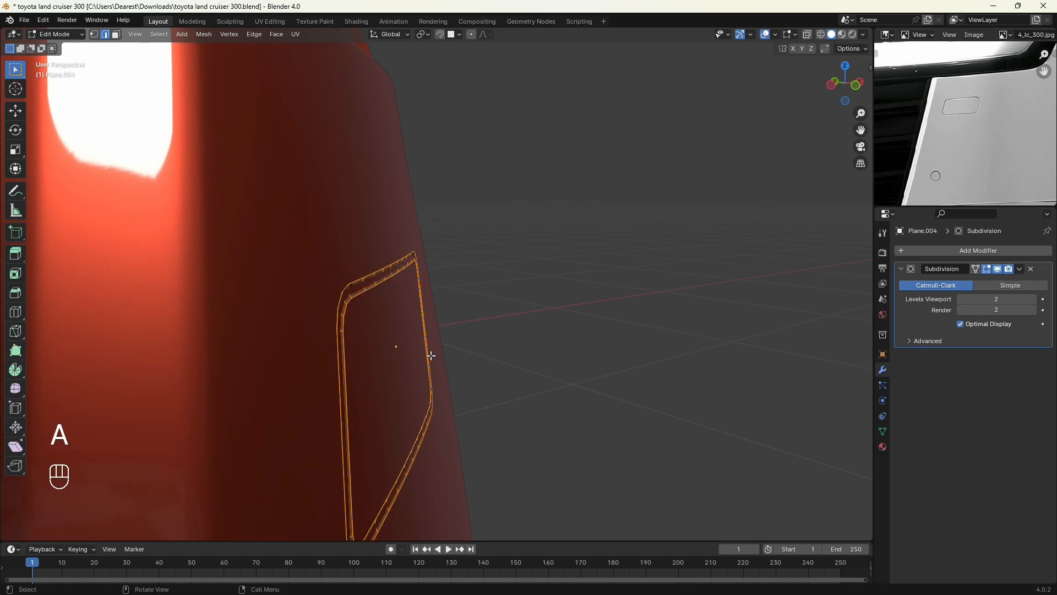
pyautogui.press('g')
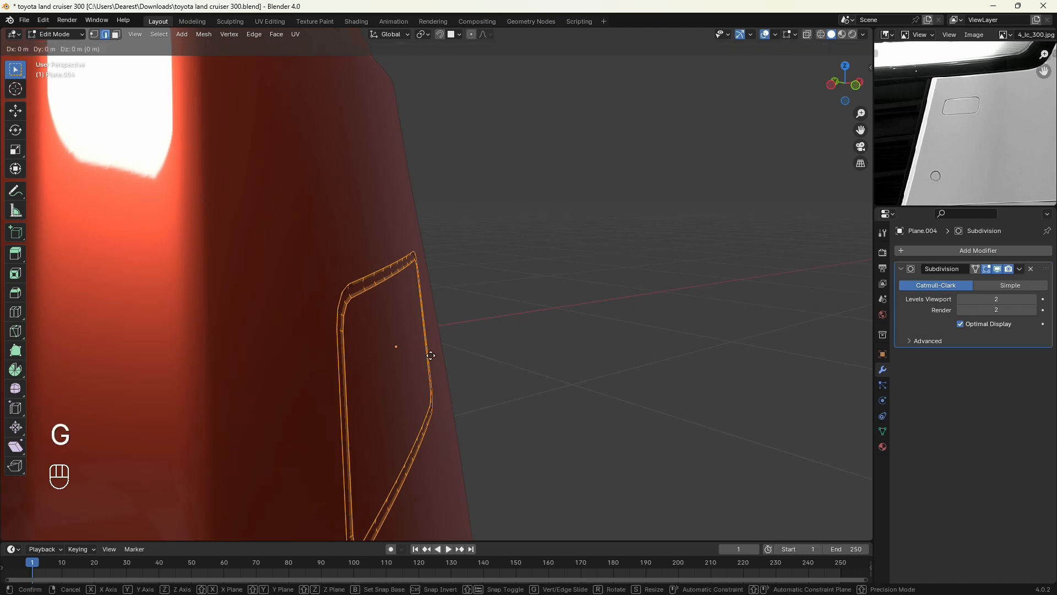
pyautogui.press('z')
pyautogui.press('z')
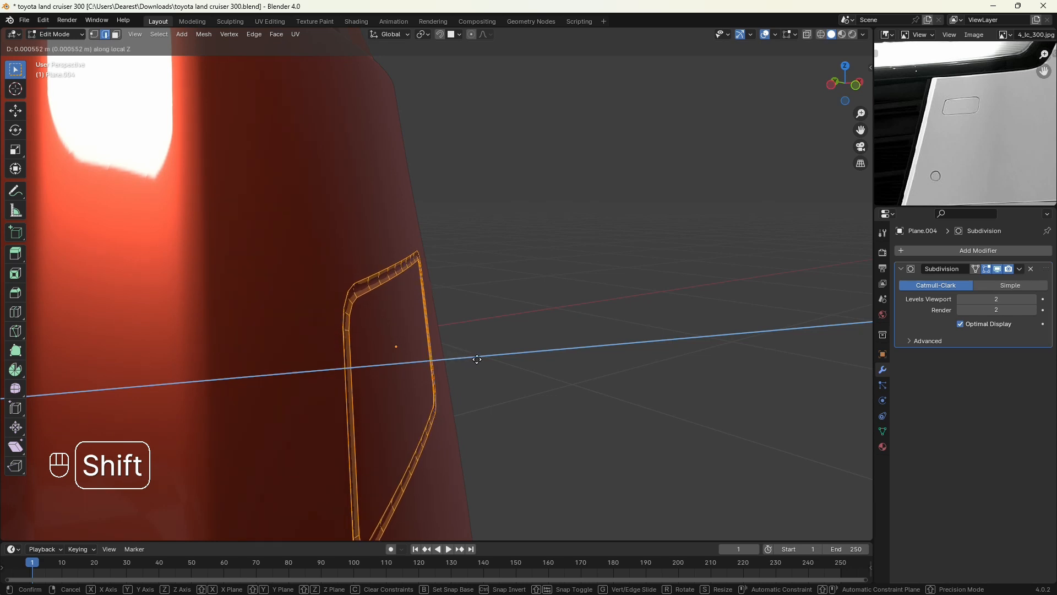
pyautogui.click(528, 366)
pyautogui.moveTo(526, 365); pyautogui.dragTo(385, 368, button='middle')
pyautogui.moveTo(641, 394)
pyautogui.mouseDown(button='middle')
pyautogui.moveTo(618, 390)
pyautogui.moveTo(641, 393)
pyautogui.mouseUp(button='middle')
# Step: Move the whole strip slightly back toward the body along local Z and return to Object Mode
pyautogui.press('g')
pyautogui.press('z')
pyautogui.press('z')
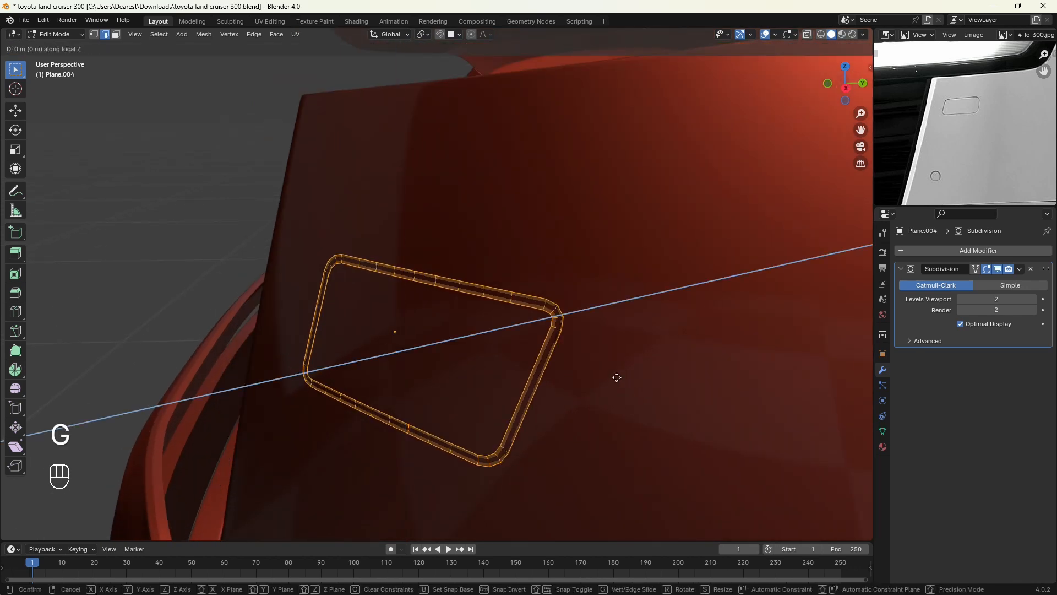
pyautogui.press('shift')
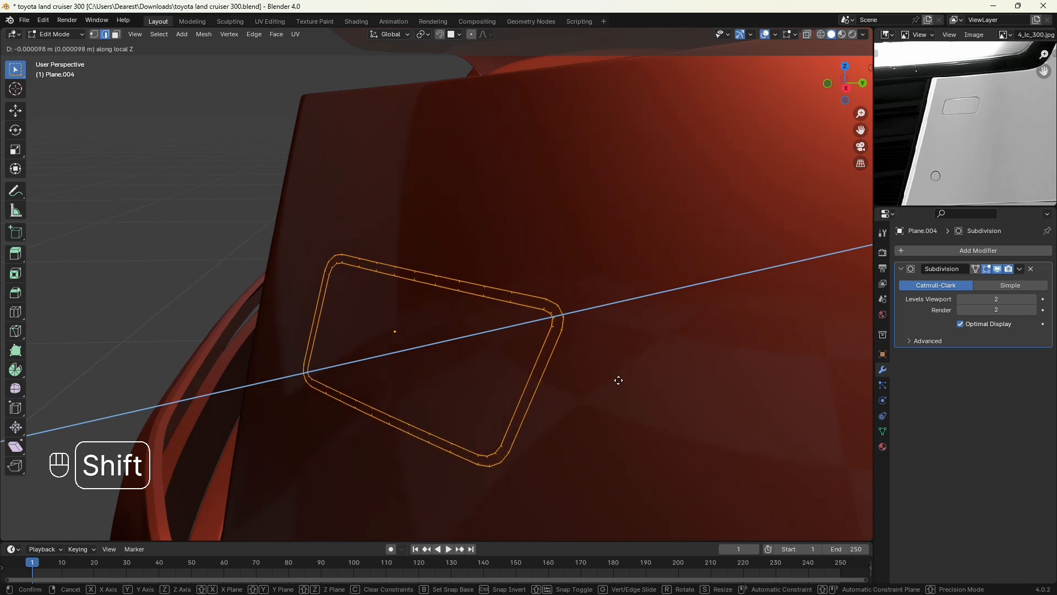
pyautogui.click(608, 380)
pyautogui.scroll(-5, 607, 380)
pyautogui.moveTo(621, 385); pyautogui.dragTo(643, 388, button='middle')
pyautogui.press('Tab')
pyautogui.scroll(-3, 609, 384)
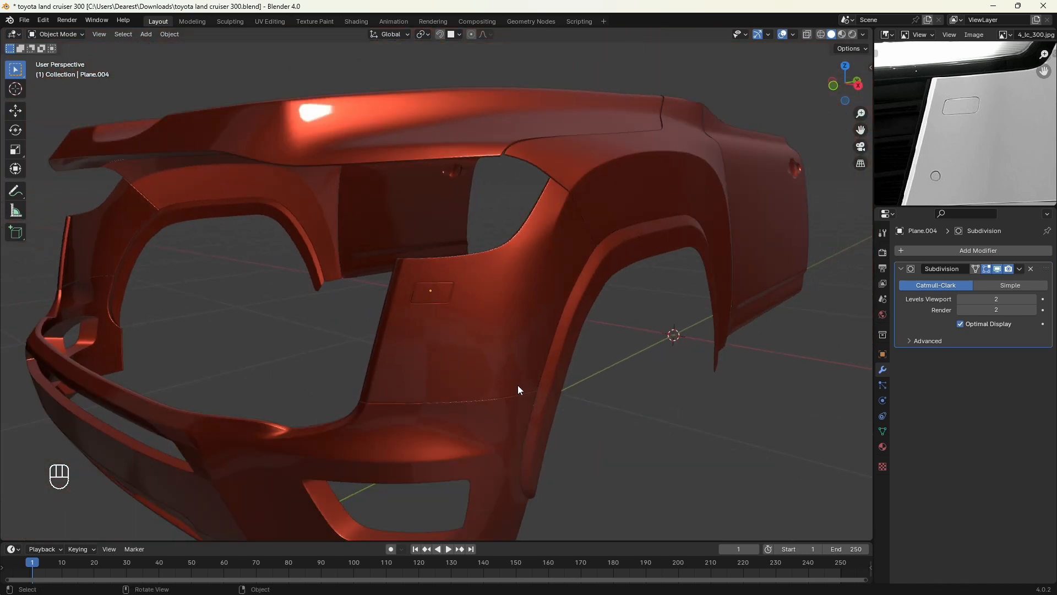
# Step: Apply smooth shading to the rounded border strip below the headlight opening
pyautogui.moveTo(518, 385); pyautogui.dragTo(506, 361, button='middle')
pyautogui.scroll(8, 420, 321)
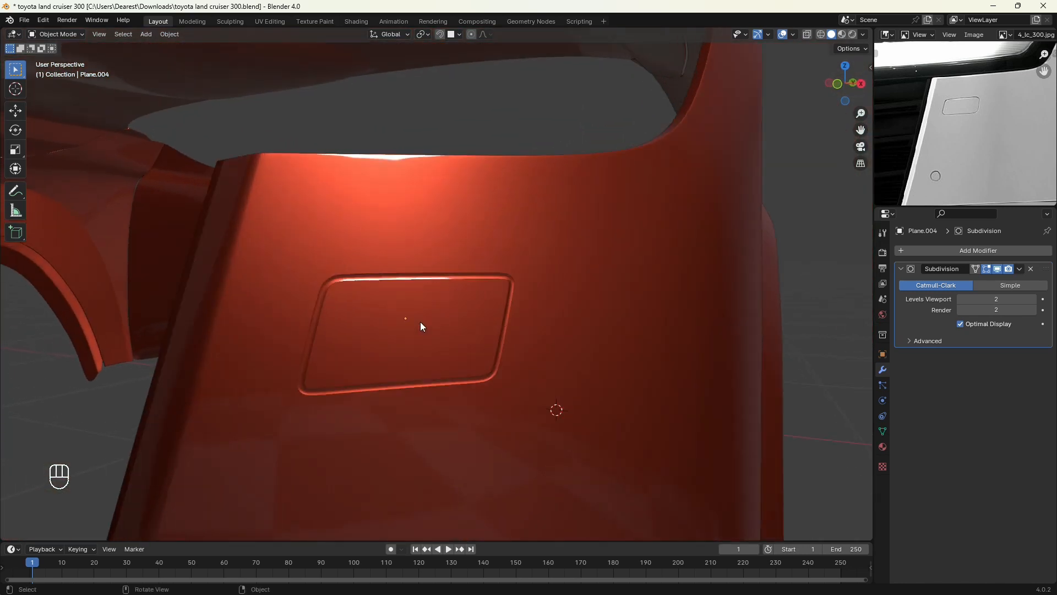
pyautogui.click(472, 272)
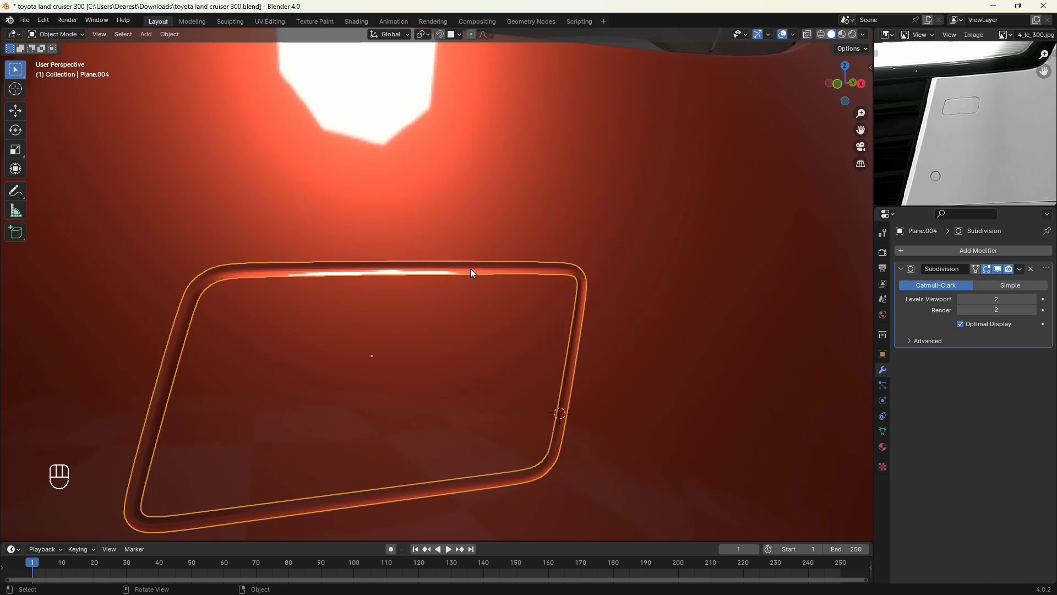
pyautogui.rightClick(413, 272)
pyautogui.click(403, 271)
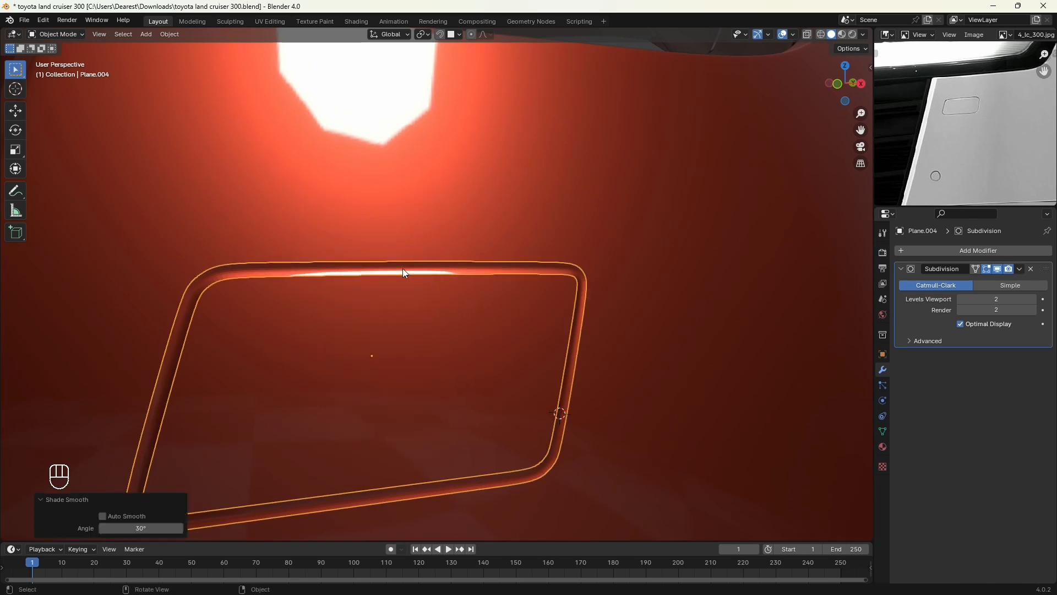
# Step: Save the blend file with the smooth-shaded groove strip in place on the bumper
pyautogui.scroll(-8, 439, 293)
pyautogui.scroll(-4, 688, 349)
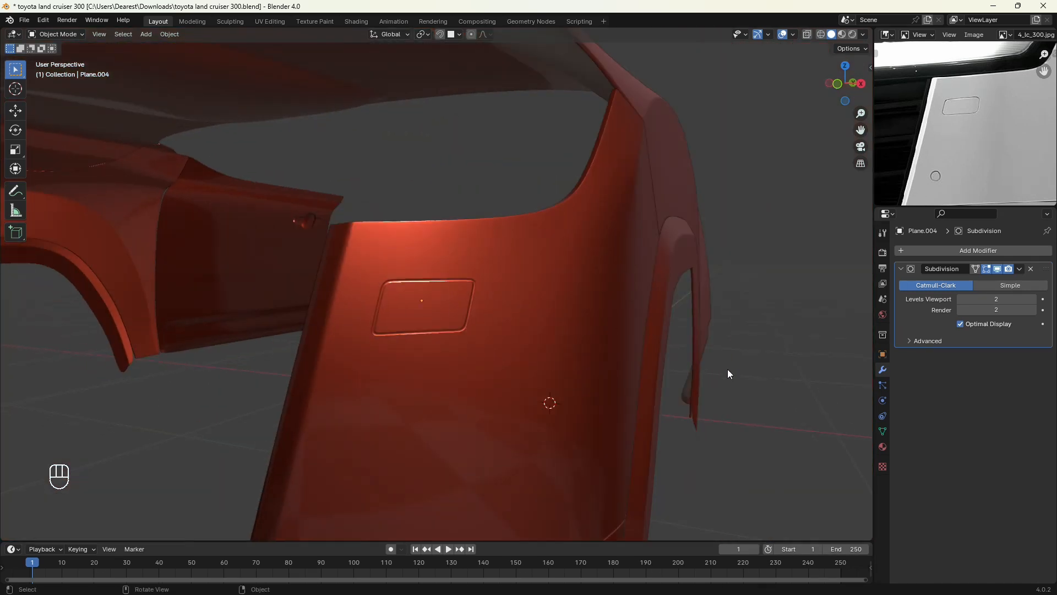
pyautogui.moveTo(726, 373); pyautogui.dragTo(573, 365, button='middle')
pyautogui.scroll(4, 547, 361)
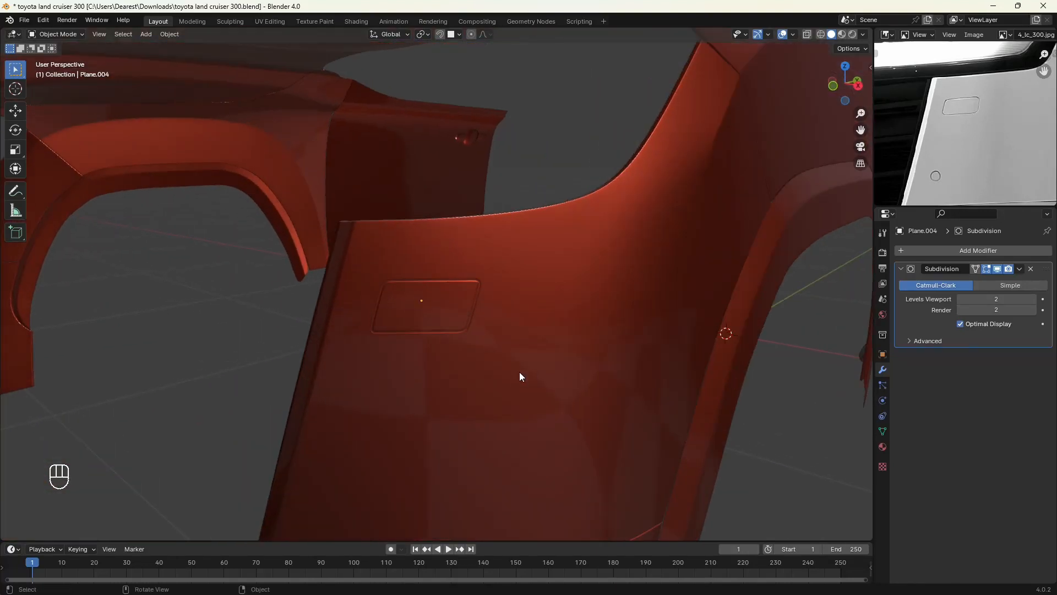
pyautogui.moveTo(519, 371); pyautogui.dragTo(542, 378, button='middle')
pyautogui.scroll(-4, 544, 372)
pyautogui.hotkey('ctrl', 's')
# Step: Add a 32-vertex mesh circle with 1 m radius and move it about -2.33 m along global Y, in front of the car
pyautogui.scroll(-3, 422, 306)
pyautogui.keyDown('shift'); pyautogui.moveTo(496, 319); pyautogui.dragTo(415, 328, button='middle'); pyautogui.keyUp('shift')
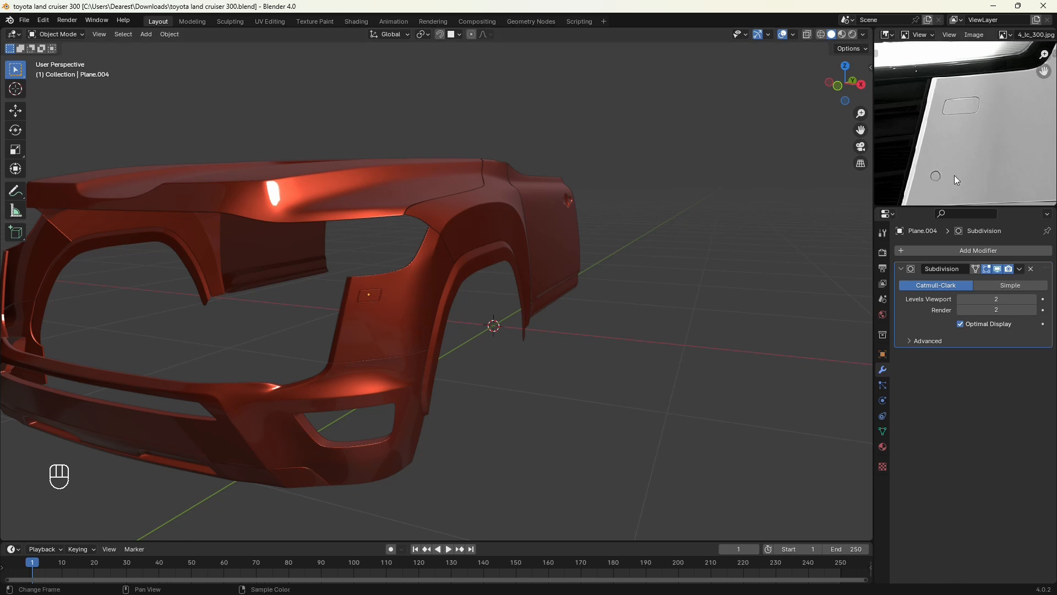
pyautogui.scroll(1, 527, 399)
pyautogui.keyDown('shift'); pyautogui.moveTo(526, 399); pyautogui.dragTo(534, 332, button='middle'); pyautogui.keyUp('shift')
pyautogui.hotkey('shift', 'a')
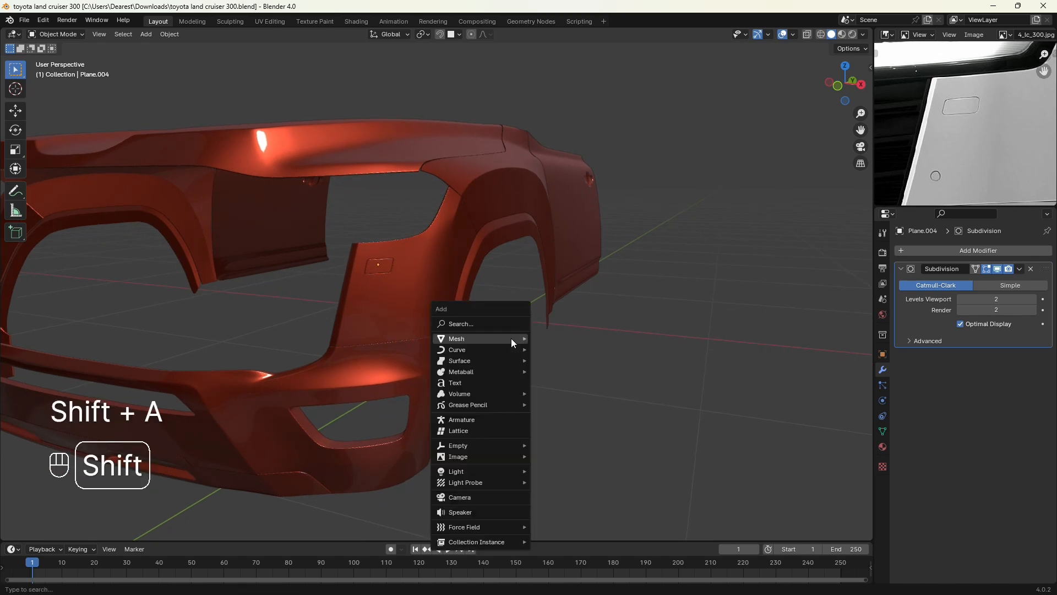
pyautogui.moveTo(511, 338)
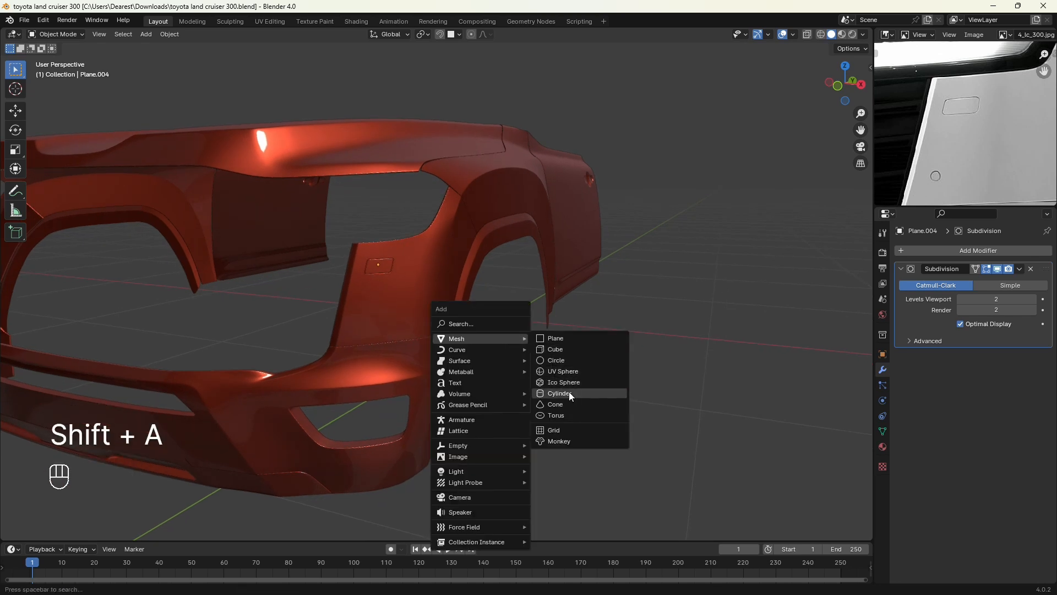
pyautogui.click(560, 359)
pyautogui.moveTo(560, 355); pyautogui.dragTo(604, 323, button='middle')
pyautogui.press('g')
pyautogui.press('y')
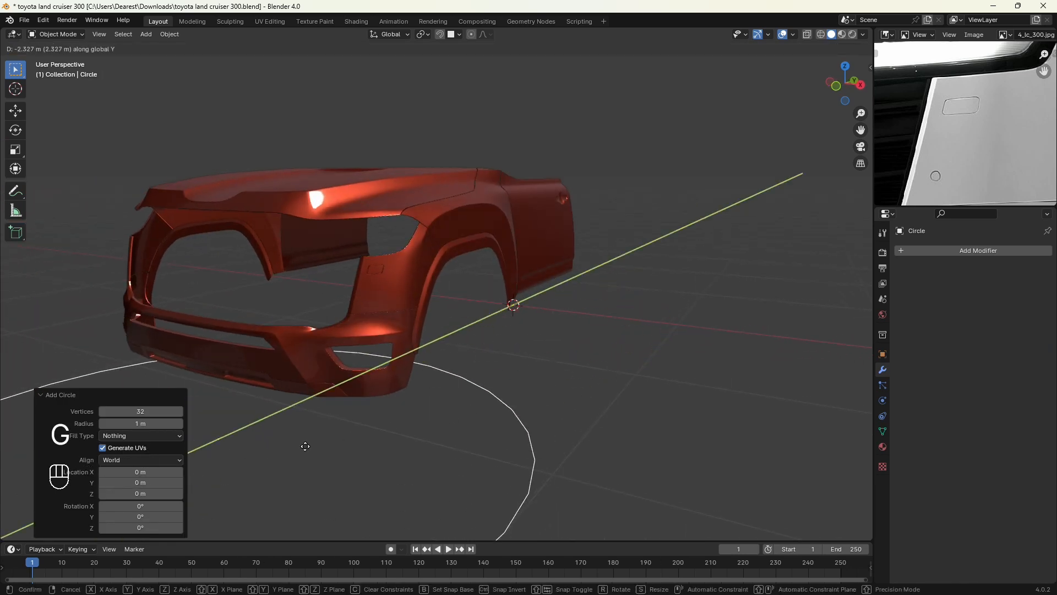
pyautogui.click(305, 446)
# Step: Scale the circle to about 0.089 and rotate it 90° about the global X axis so it stands upright
pyautogui.scroll(-5, 368, 409)
pyautogui.scroll(2, 477, 370)
pyautogui.press('s')
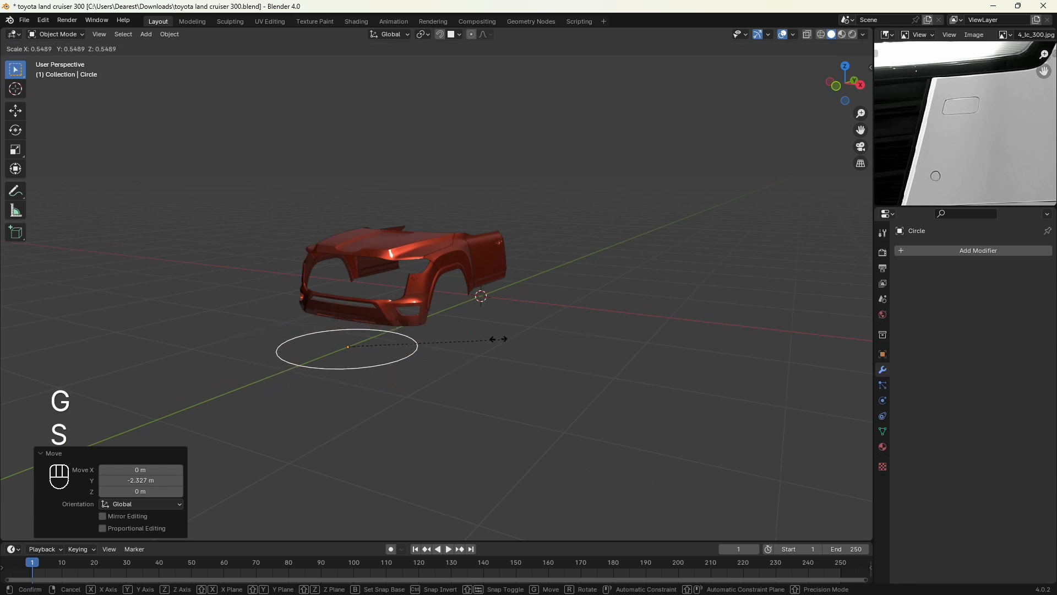
pyautogui.click(380, 351)
pyautogui.scroll(3, 384, 351)
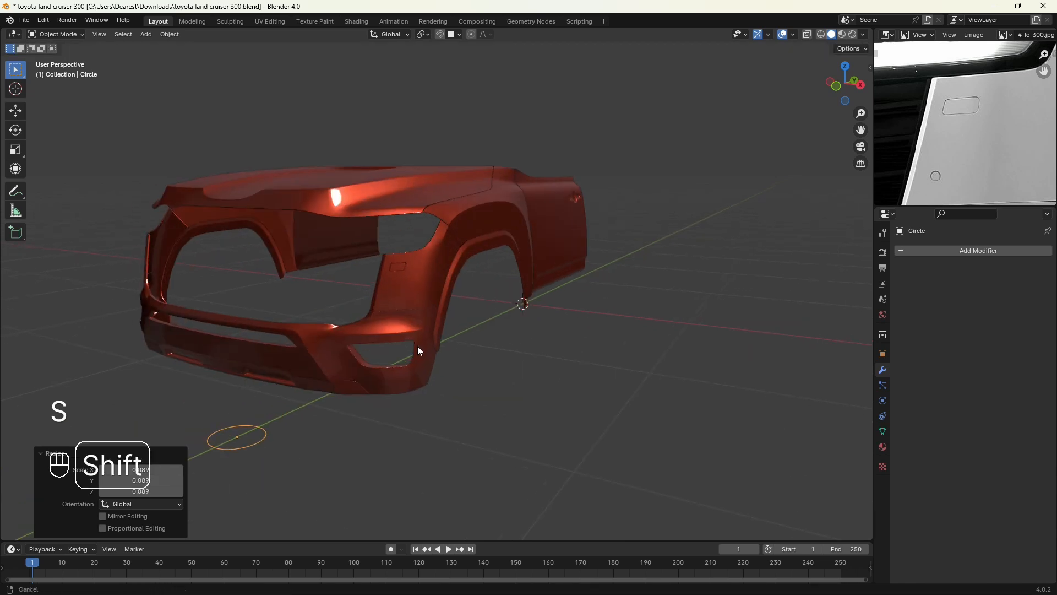
pyautogui.keyDown('shift'); pyautogui.moveTo(418, 345); pyautogui.dragTo(477, 341, button='middle'); pyautogui.keyUp('shift')
pyautogui.write('rx')
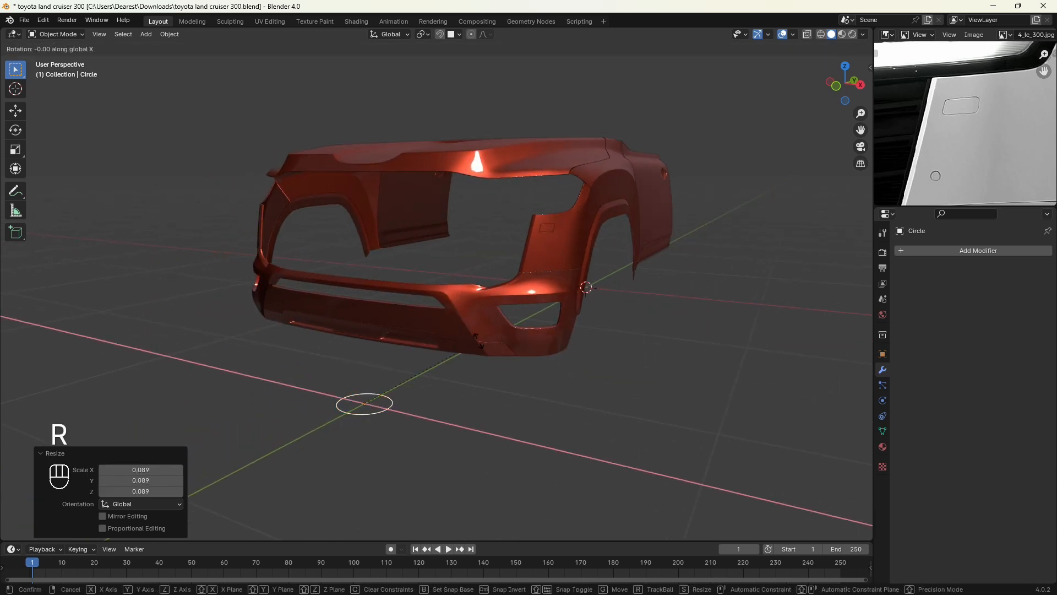
pyautogui.write('90')
pyautogui.press('Return')
# Step: Scale the upright circle down further to about 0.2 of its size
pyautogui.keyDown('shift'); pyautogui.moveTo(476, 374); pyautogui.dragTo(493, 349, button='middle'); pyautogui.keyUp('shift')
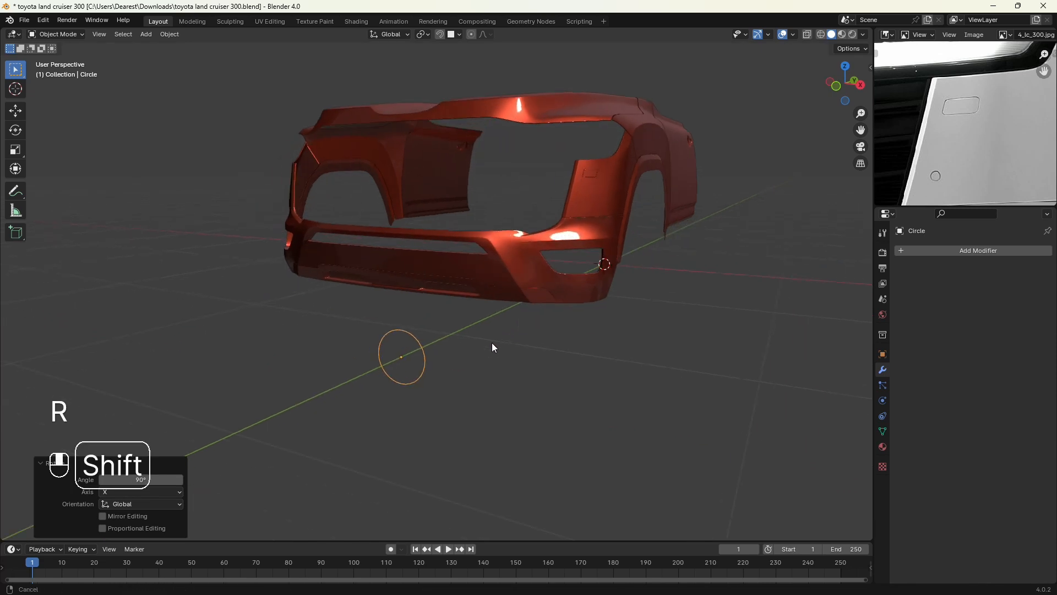
pyautogui.scroll(2, 547, 349)
pyautogui.press('s')
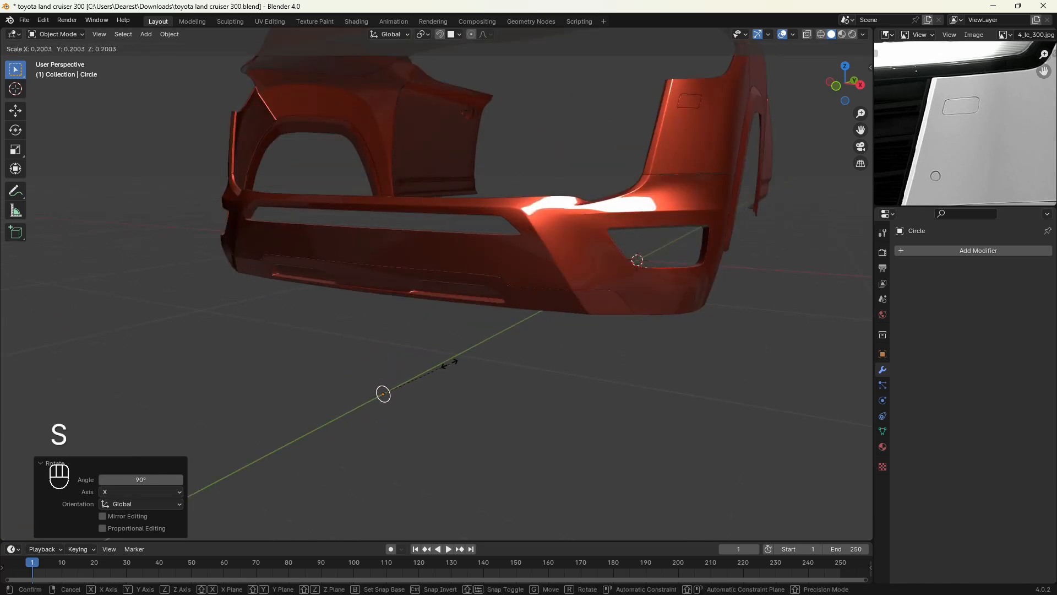
pyautogui.click(450, 363)
pyautogui.keyDown('shift'); pyautogui.moveTo(524, 361); pyautogui.dragTo(519, 362, button='middle'); pyautogui.keyUp('shift')
# Step: Fill the circle's vertices with a single face in Edit Mode and return to Object Mode
pyautogui.press('Tab')
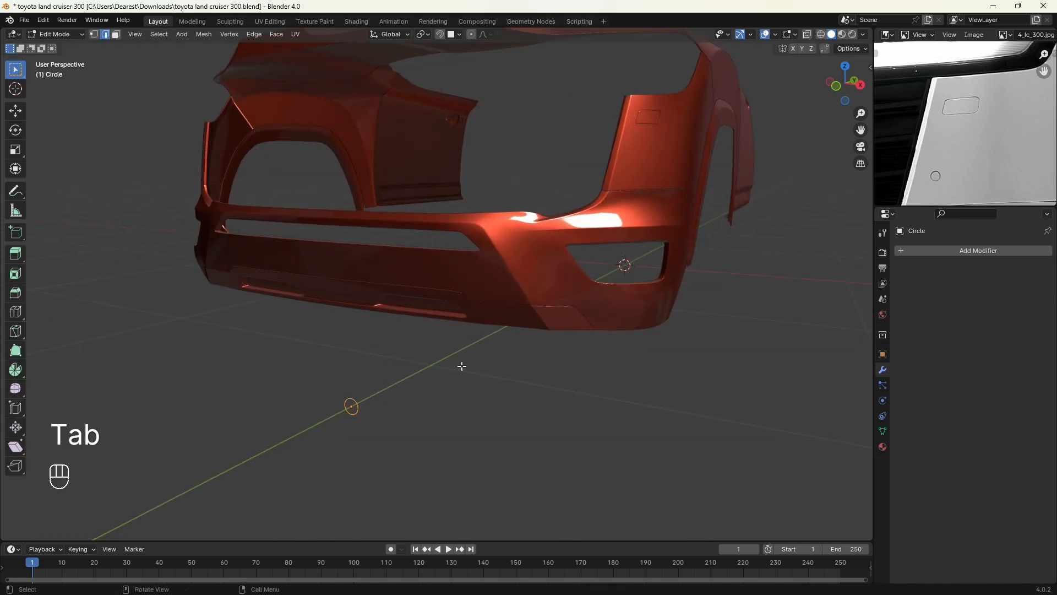
pyautogui.keyDown('shift'); pyautogui.moveTo(451, 369); pyautogui.dragTo(492, 351, button='middle'); pyautogui.keyUp('shift')
pyautogui.press('1')
pyautogui.scroll(5, 474, 390)
pyautogui.scroll(-5, 473, 390)
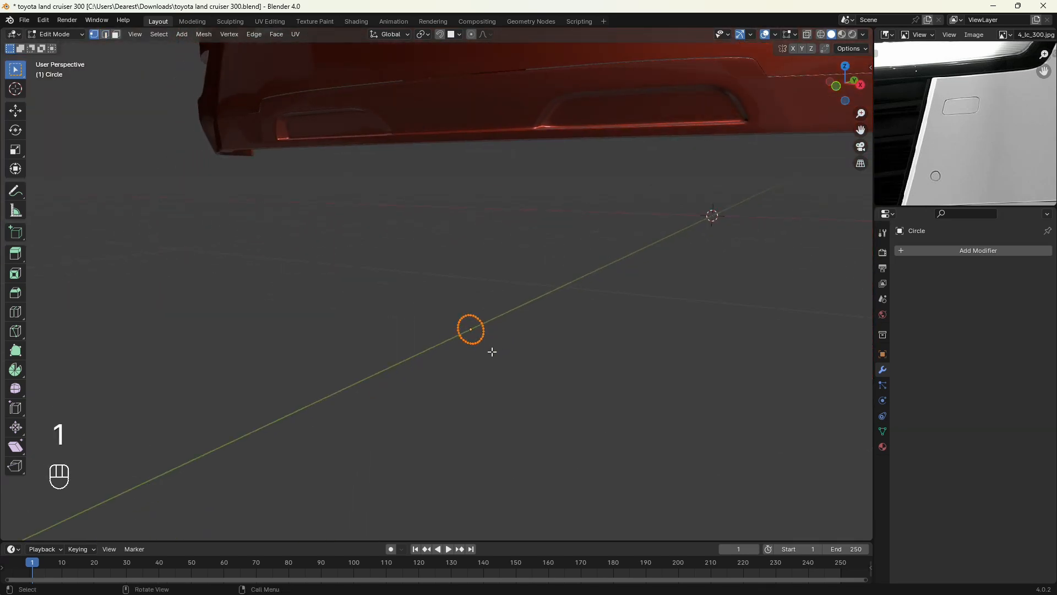
pyautogui.press('KP_Decimal')
pyautogui.press('f')
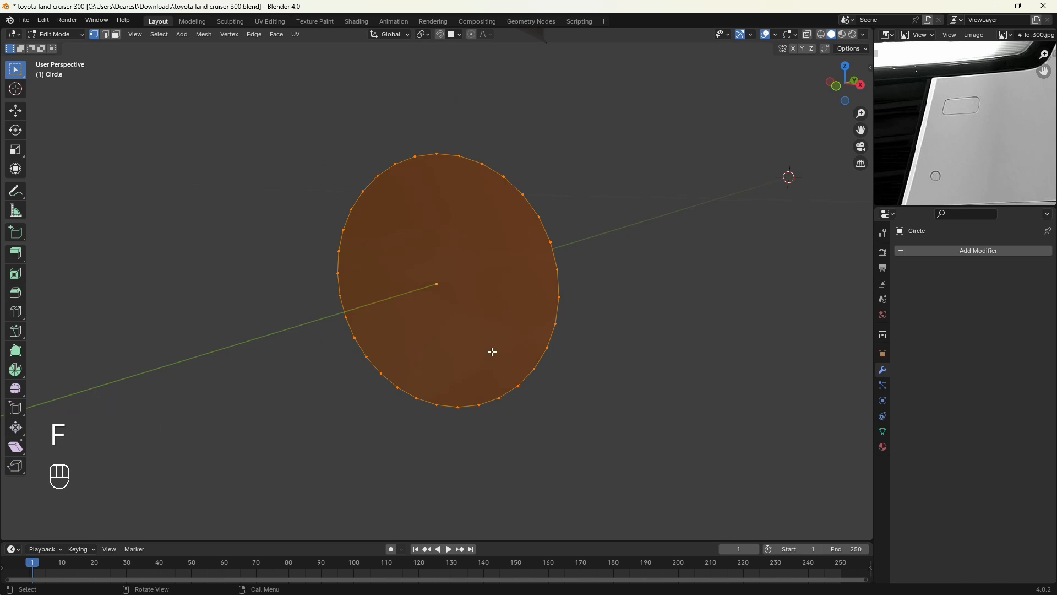
pyautogui.scroll(-8, 492, 351)
pyautogui.press('Tab')
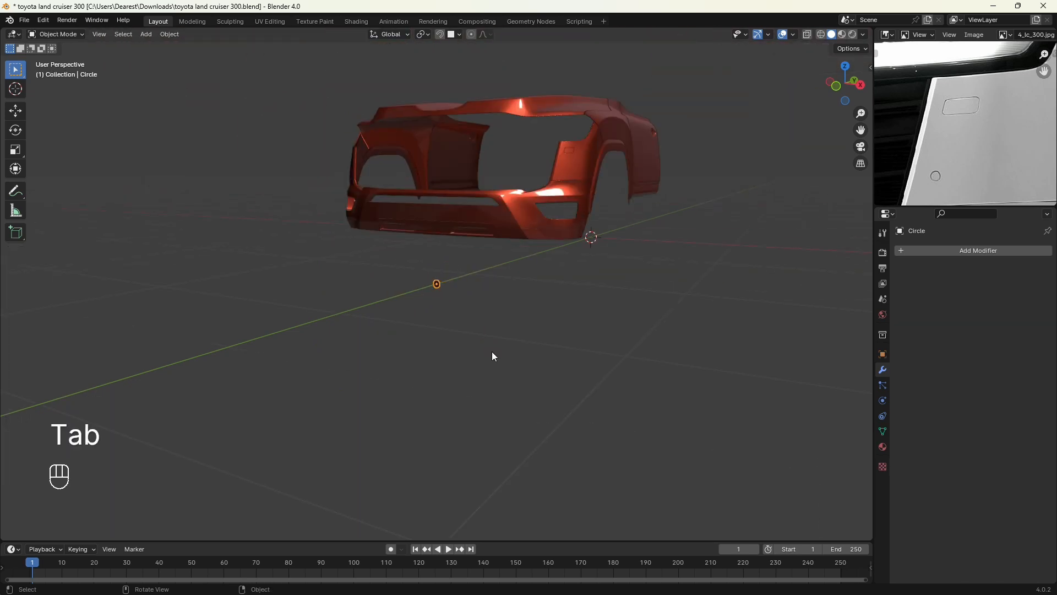
# Step: Enable snapping and move the disc onto the bumper side panel below the rounded groove strip
pyautogui.scroll(3, 516, 337)
pyautogui.keyDown('shift'); pyautogui.moveTo(517, 337); pyautogui.dragTo(430, 434, button='middle'); pyautogui.keyUp('shift')
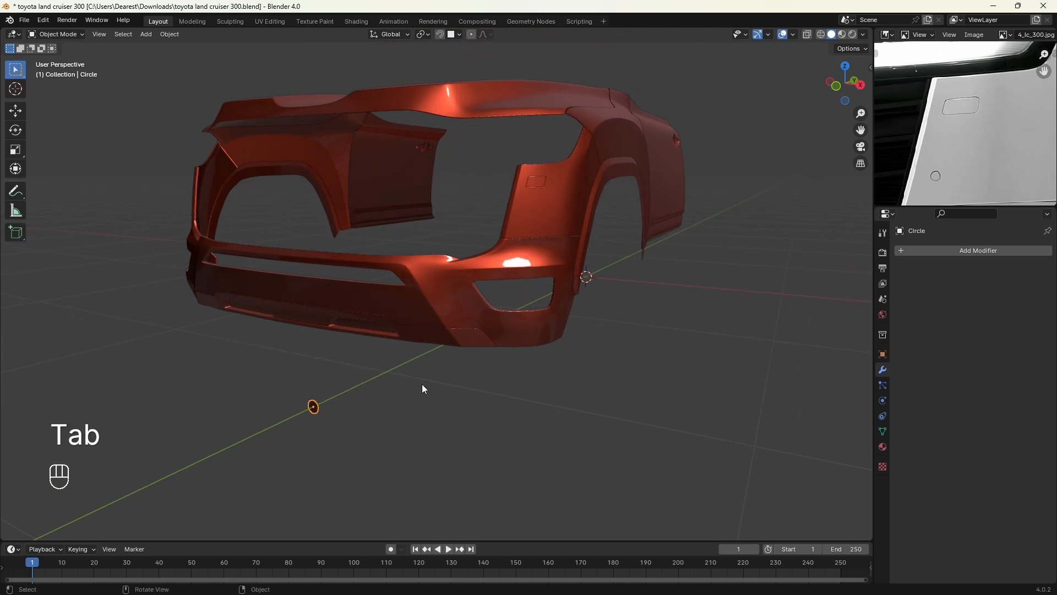
pyautogui.hotkey('shift', 'Tab')
pyautogui.scroll(2, 419, 353)
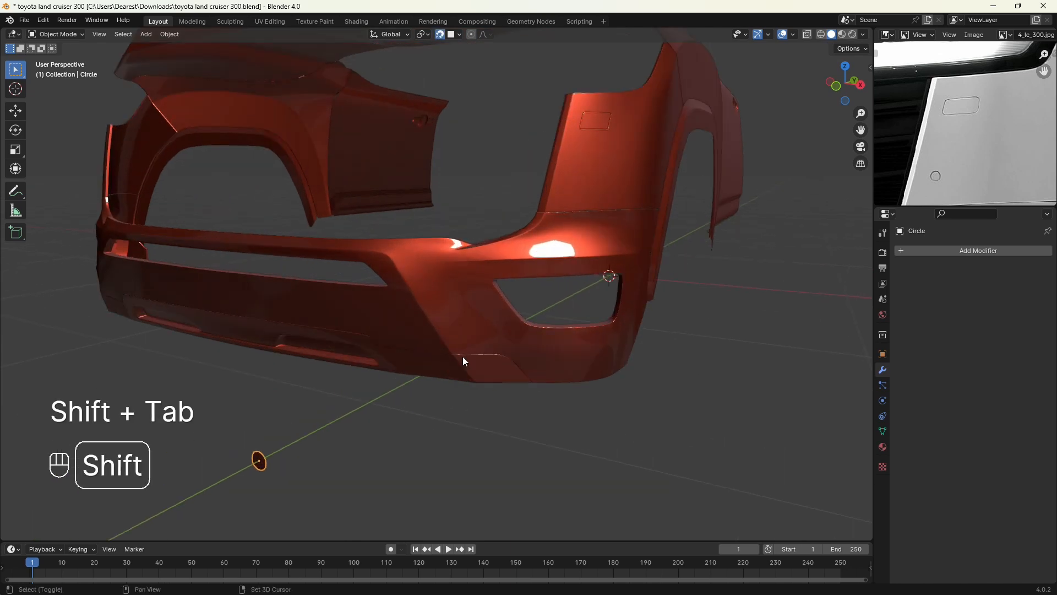
pyautogui.keyDown('shift'); pyautogui.moveTo(463, 358); pyautogui.dragTo(414, 384, button='middle'); pyautogui.keyUp('shift')
pyautogui.press('g')
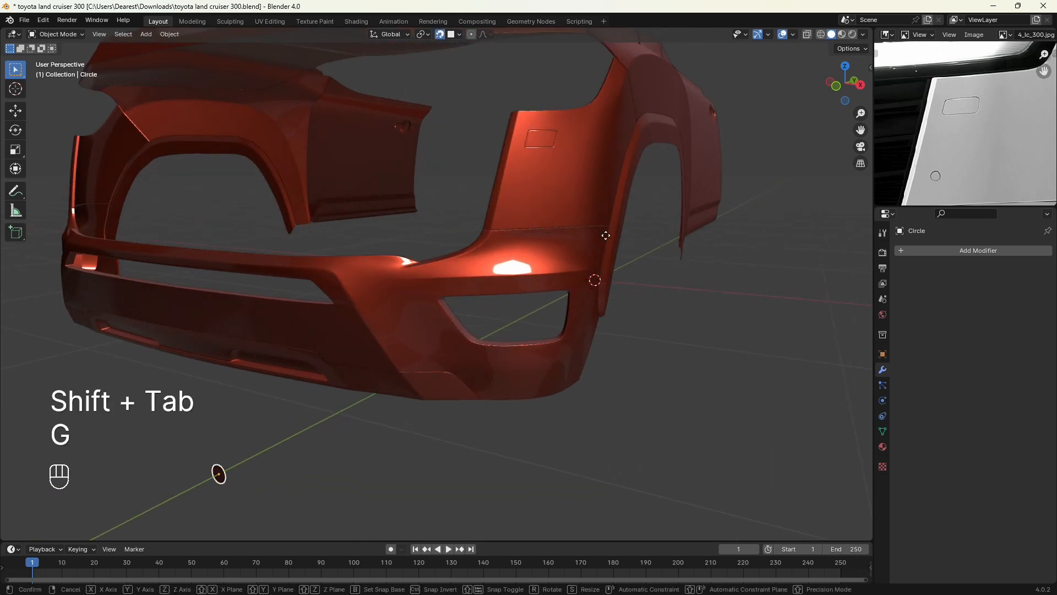
pyautogui.click(711, 159)
# Step: Shrink the disc on the side panel in two passes, by factors of about 0.373 and 0.893
pyautogui.scroll(2, 665, 201)
pyautogui.keyDown('shift'); pyautogui.moveTo(665, 202); pyautogui.dragTo(586, 273, button='middle'); pyautogui.keyUp('shift')
pyautogui.scroll(2, 608, 248)
pyautogui.press('s')
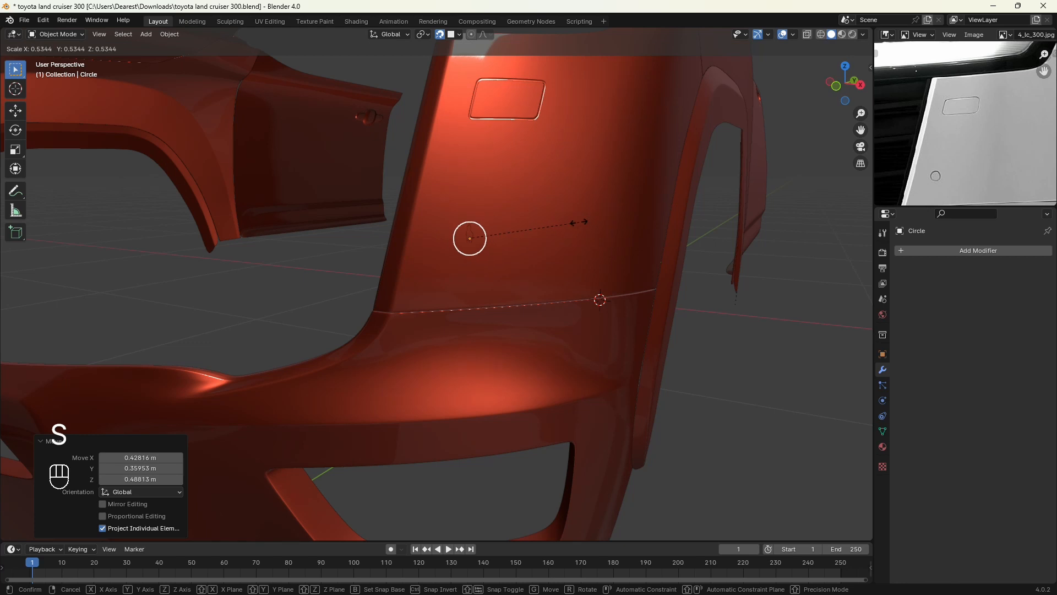
pyautogui.click(547, 233)
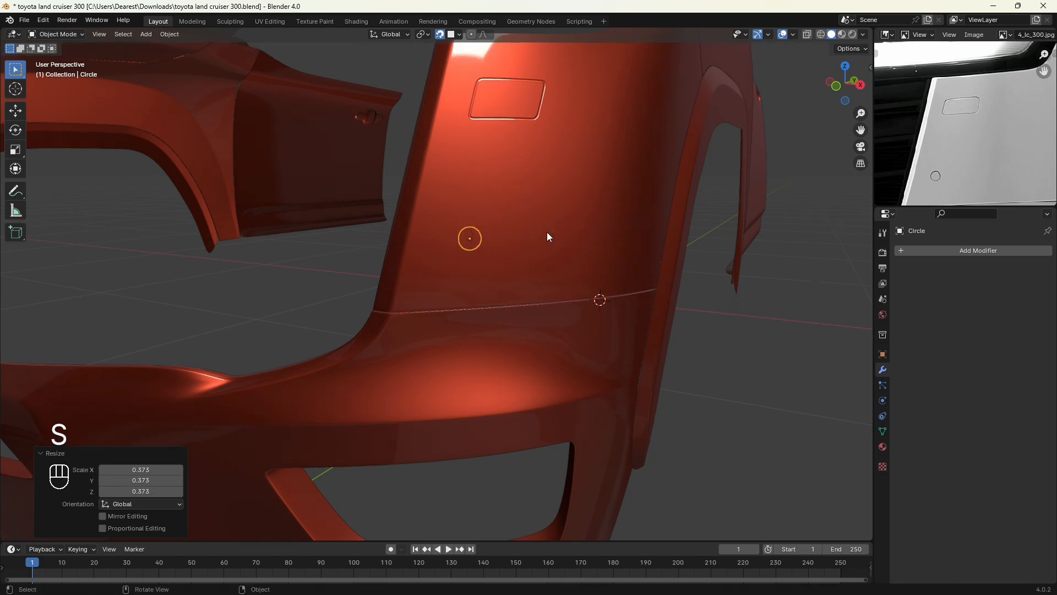
pyautogui.scroll(-2, 546, 235)
pyautogui.scroll(1, 597, 230)
pyautogui.press('s')
pyautogui.press('shift')
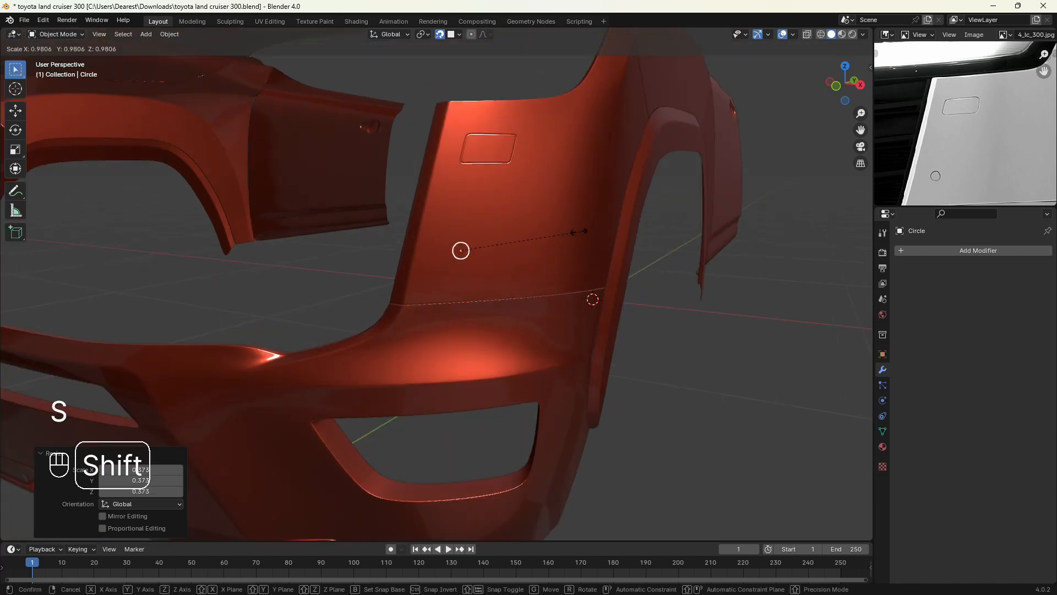
pyautogui.click(473, 256)
# Step: Align the disc with the blueprint in front wireframe view, shifting it about -0.007 m in X and -0.003 m in Z, and restore solid shading
pyautogui.scroll(-2, 519, 250)
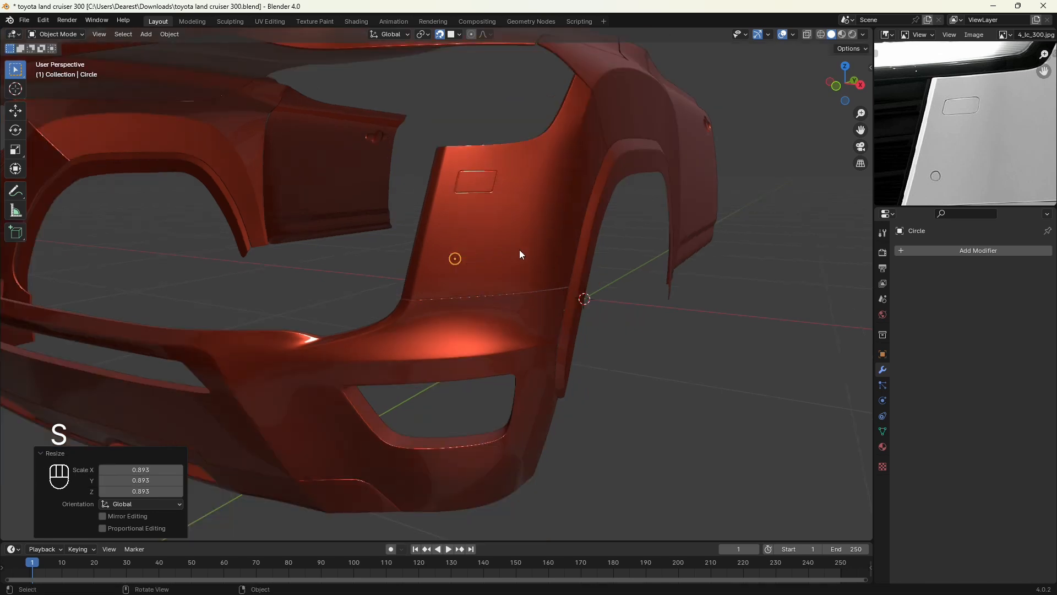
pyautogui.press('shift')
pyautogui.scroll(2, 515, 263)
pyautogui.moveTo(516, 266); pyautogui.dragTo(545, 269, button='middle')
pyautogui.press('KP_1')
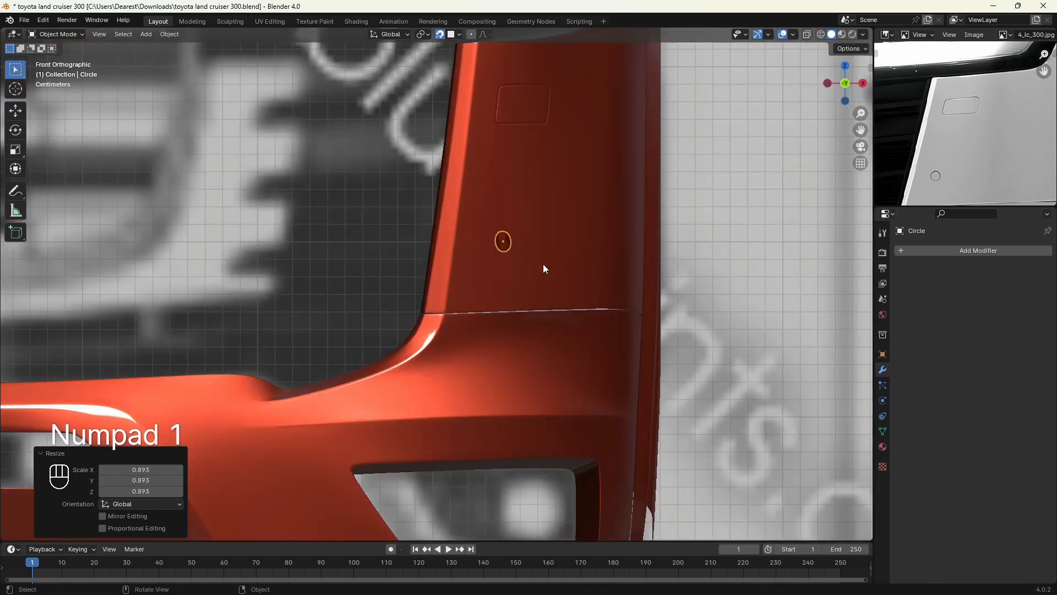
pyautogui.hotkey('shift', 'z')
pyautogui.scroll(3, 567, 237)
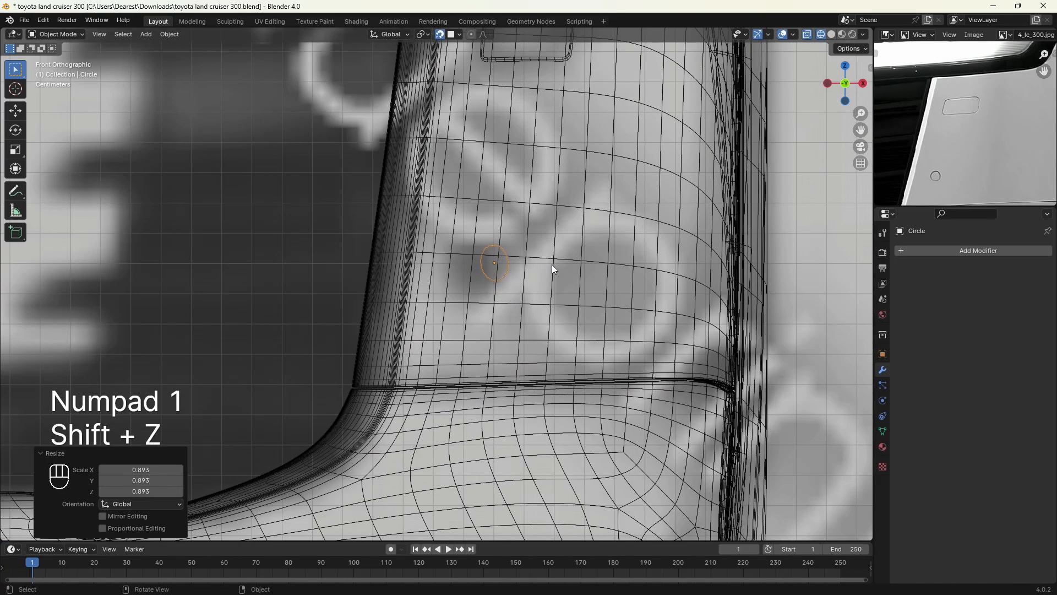
pyautogui.keyDown('shift'); pyautogui.moveTo(554, 269); pyautogui.dragTo(537, 276, button='middle'); pyautogui.keyUp('shift')
pyautogui.press('g')
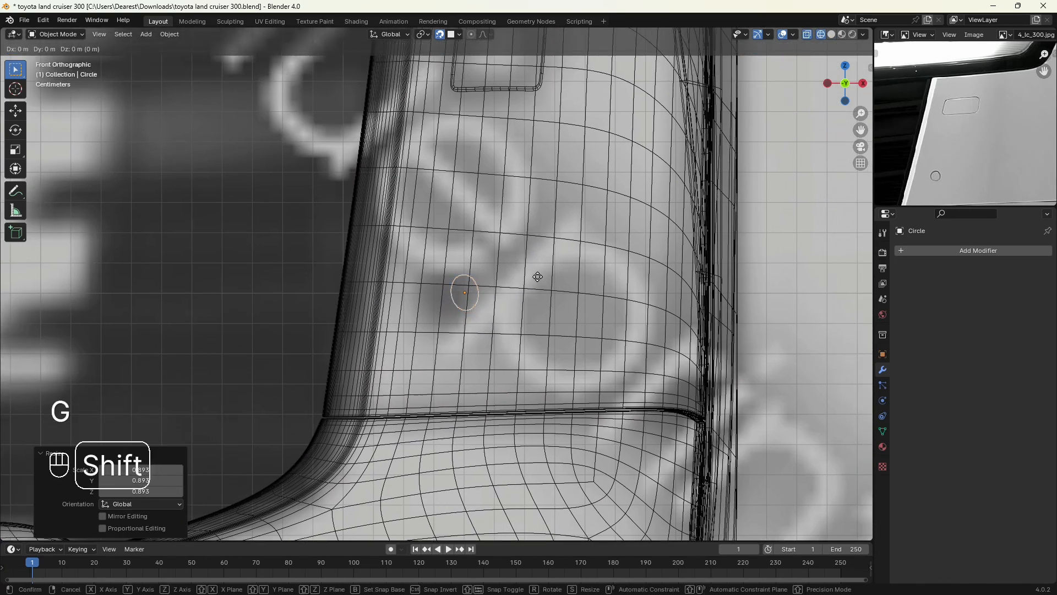
pyautogui.keyDown('shift'); pyautogui.click(325, 367); pyautogui.keyUp('shift')
pyautogui.scroll(-4, 361, 359)
pyautogui.scroll(3, 410, 346)
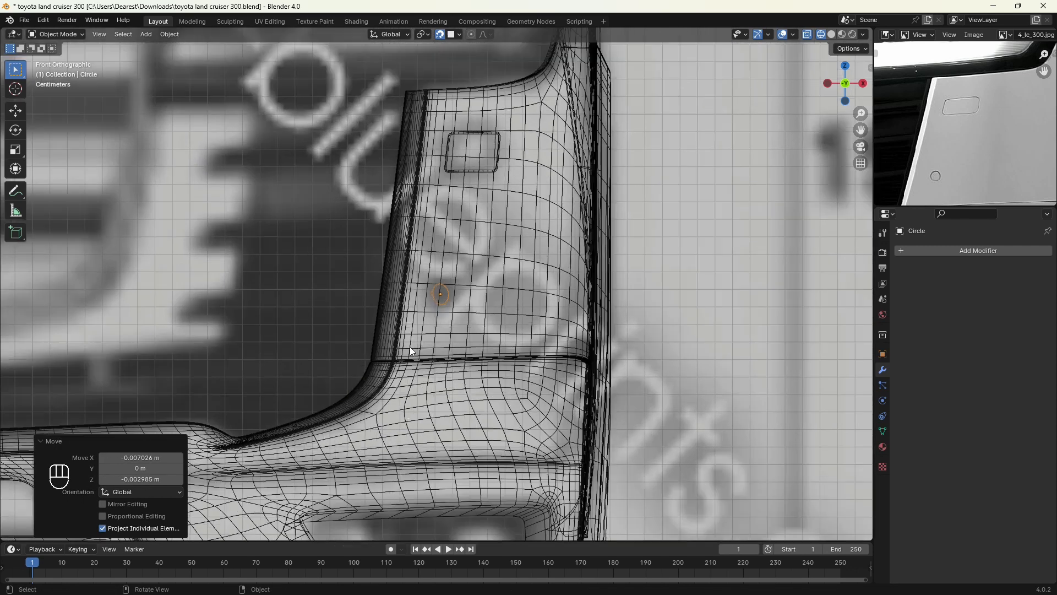
pyautogui.press('KP_3')
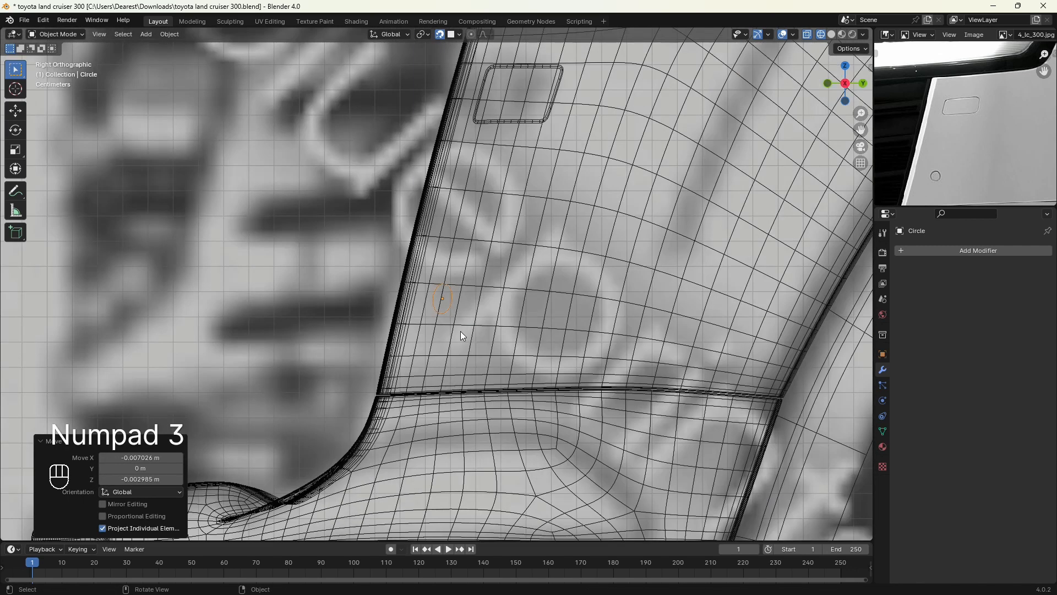
pyautogui.scroll(-2, 460, 332)
pyautogui.press('KP_1')
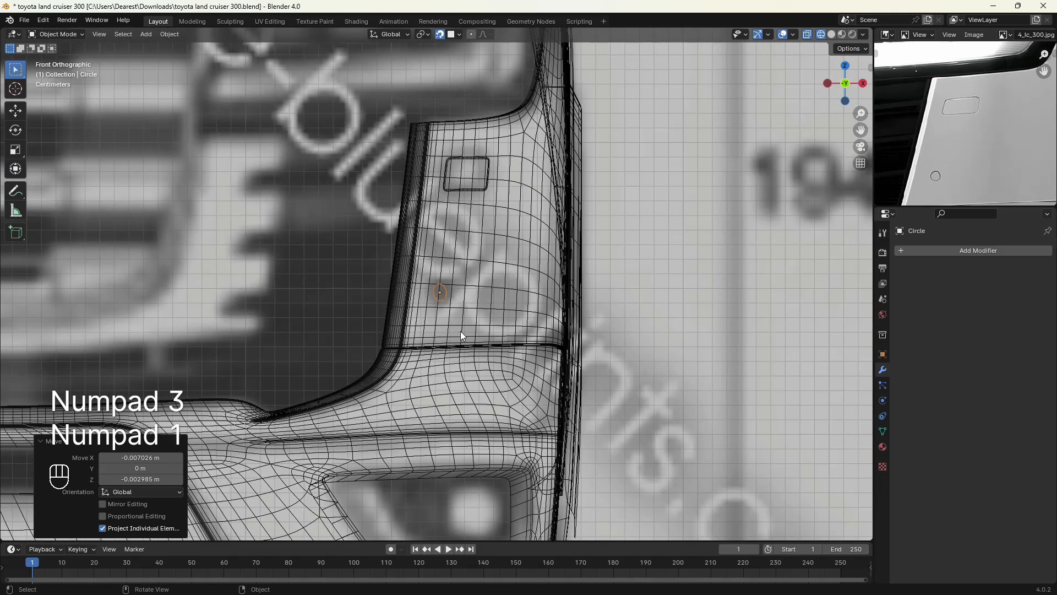
pyautogui.moveTo(461, 333); pyautogui.dragTo(492, 348, button='middle')
pyautogui.scroll(-3, 491, 348)
pyautogui.hotkey('shift', 'z')
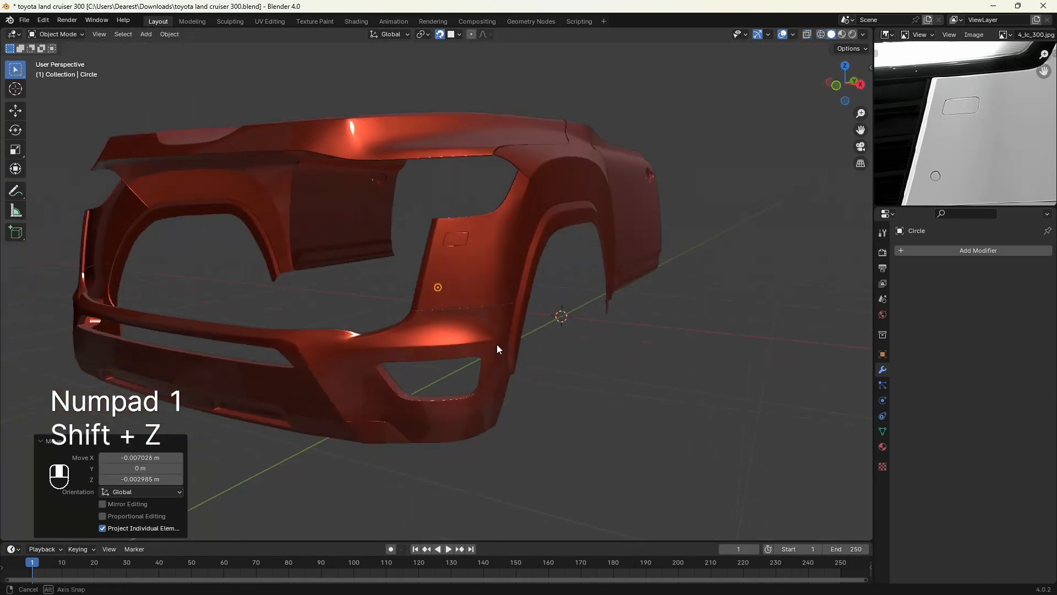
# Step: Inset the disc's face in Edit Mode with a thickness of about 0.12 m to form a narrow outer ring
pyautogui.scroll(3, 496, 345)
pyautogui.scroll(3, 512, 335)
pyautogui.moveTo(486, 322)
pyautogui.keyDown('shift'); pyautogui.mouseDown(button='middle')
pyautogui.moveTo(461, 331)
pyautogui.moveTo(467, 312)
pyautogui.mouseUp(button='middle'); pyautogui.keyUp('shift')
pyautogui.scroll(2, 462, 332)
pyautogui.scroll(1, 467, 314)
pyautogui.press('Tab')
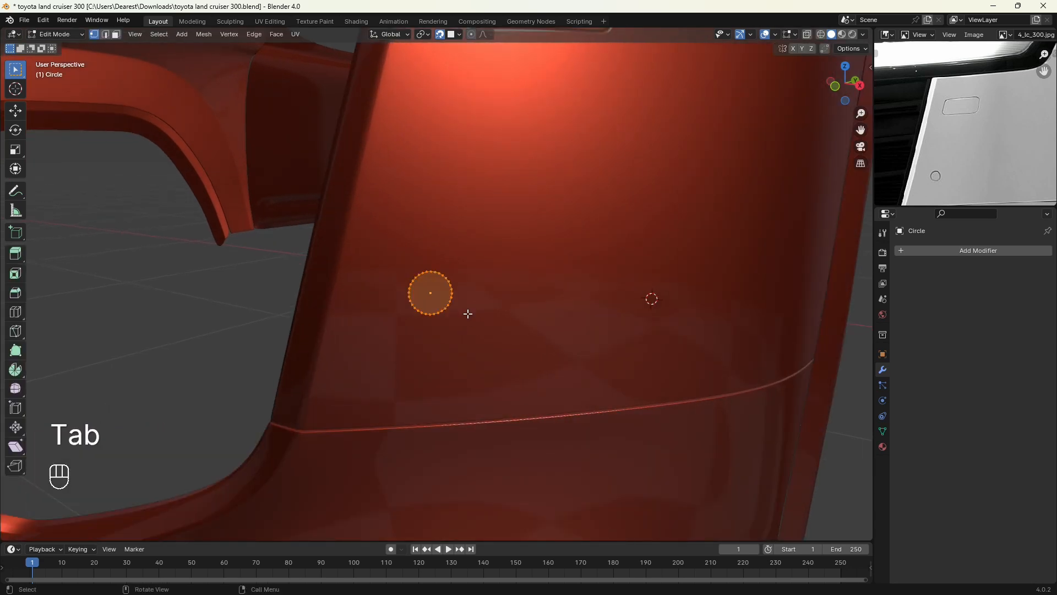
pyautogui.scroll(3, 456, 318)
pyautogui.scroll(2, 462, 332)
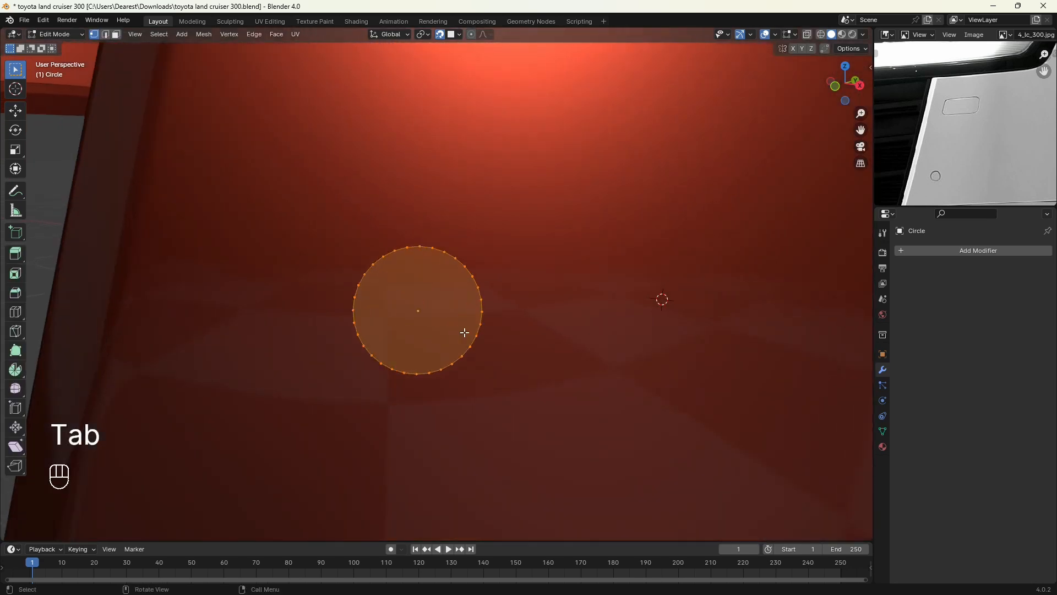
pyautogui.keyDown('shift'); pyautogui.moveTo(476, 328); pyautogui.dragTo(483, 331, button='middle'); pyautogui.keyUp('shift')
pyautogui.scroll(1, 490, 331)
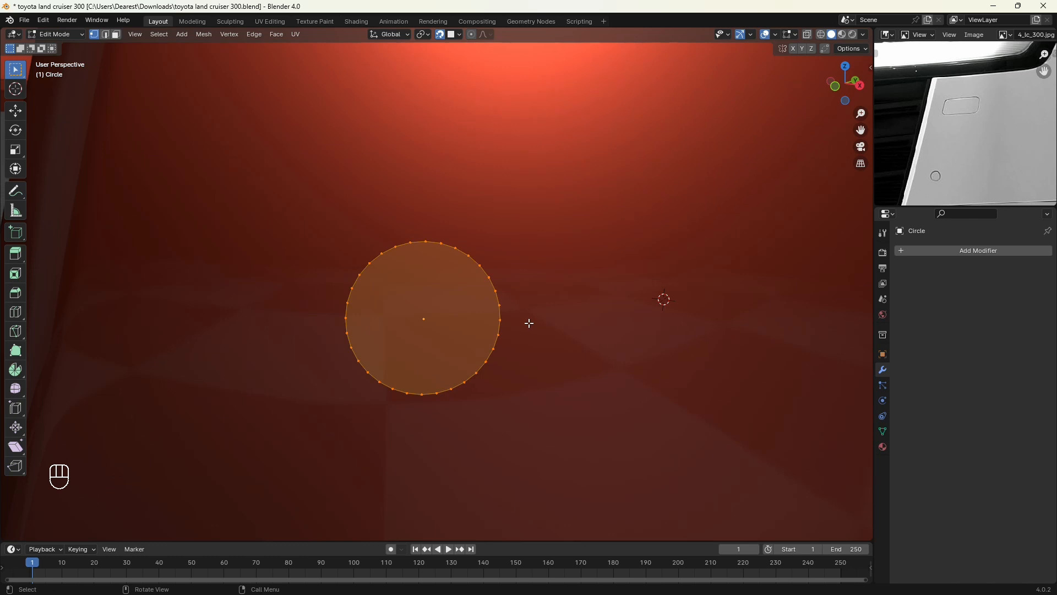
pyautogui.press('i')
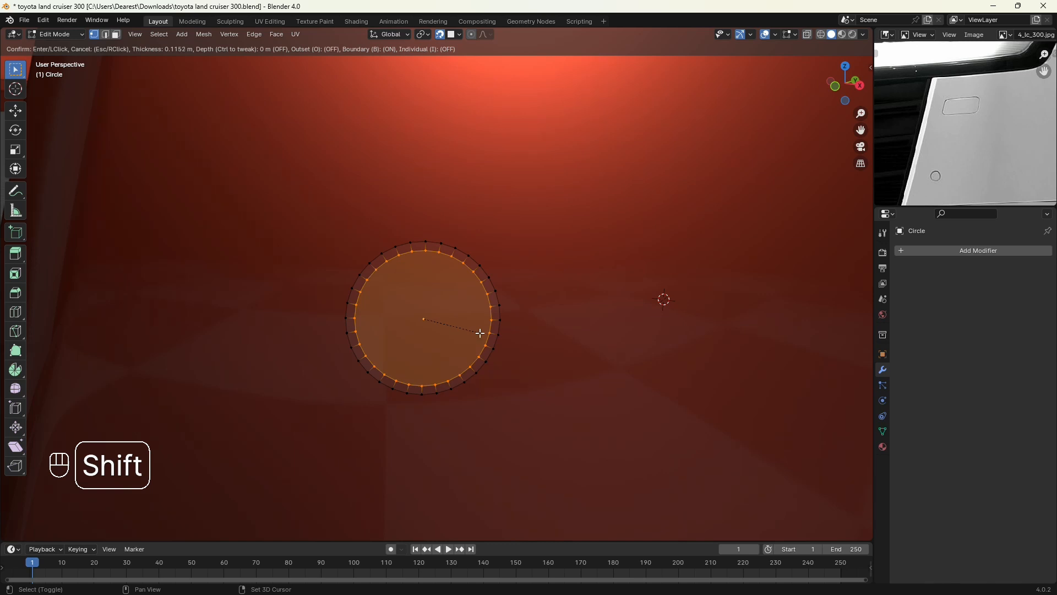
pyautogui.click(476, 332)
# Step: Delete the disc's inner face, leaving only the narrow ring
pyautogui.scroll(-2, 490, 330)
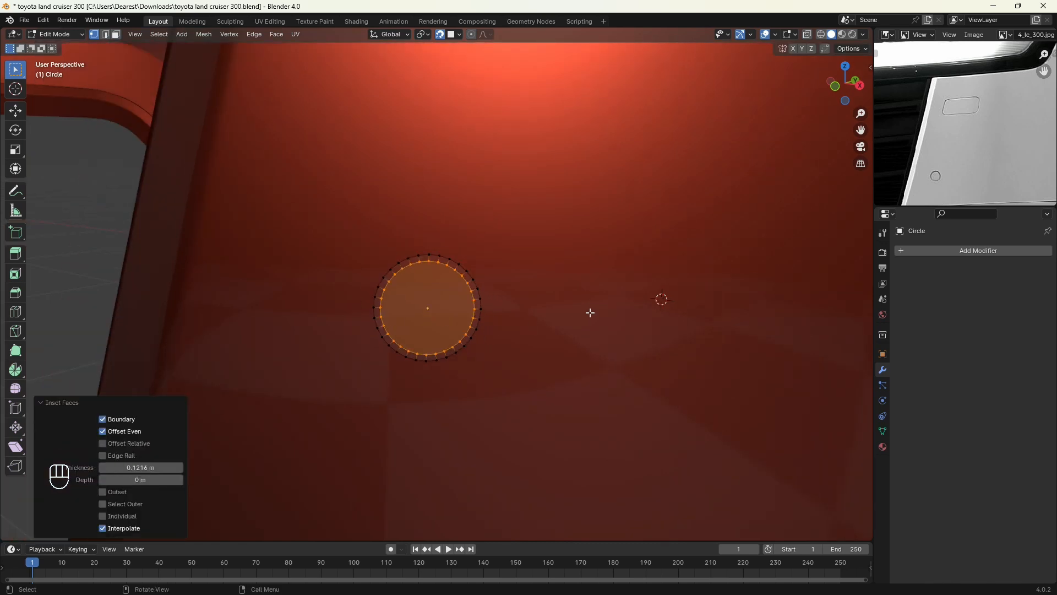
pyautogui.press('x')
pyautogui.click(591, 318)
pyautogui.moveTo(587, 311); pyautogui.dragTo(552, 325, button='middle')
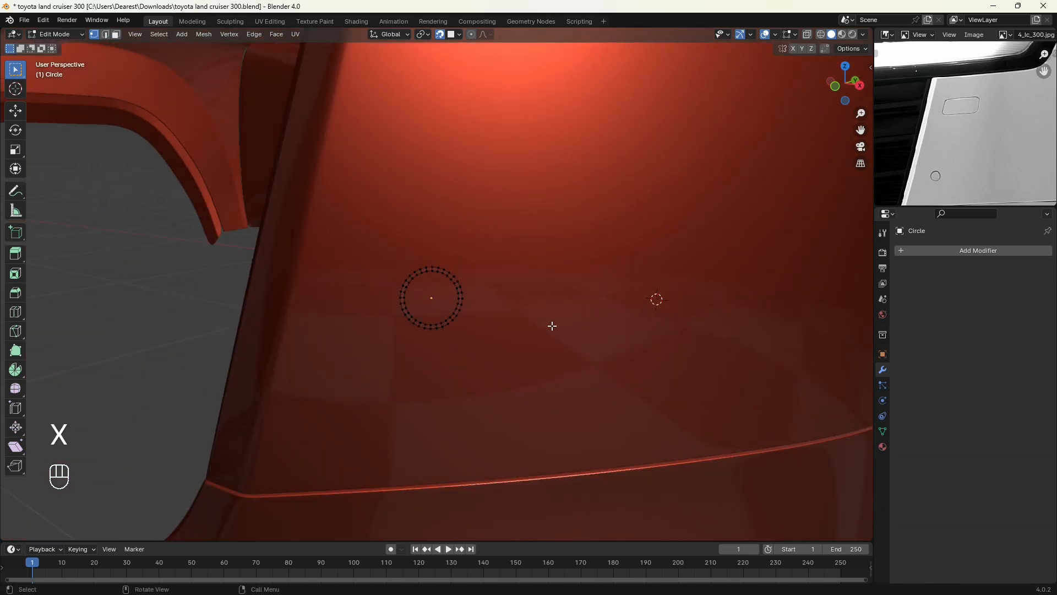
# Step: Add a centred loop cut around the narrow ring and return to Object Mode
pyautogui.scroll(8, 464, 345)
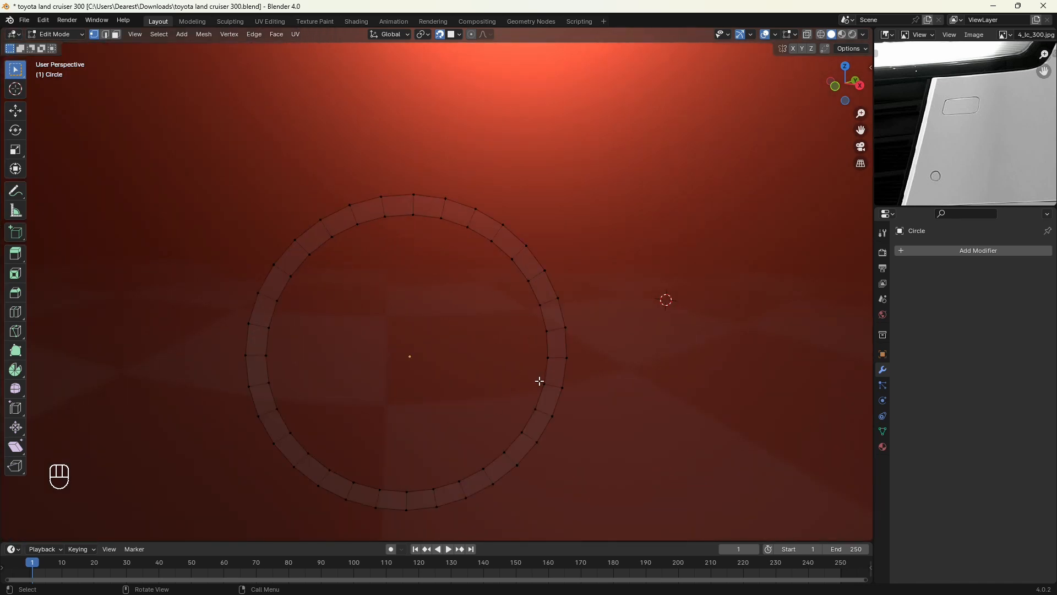
pyautogui.hotkey('ctrl', 'r')
pyautogui.click(548, 385)
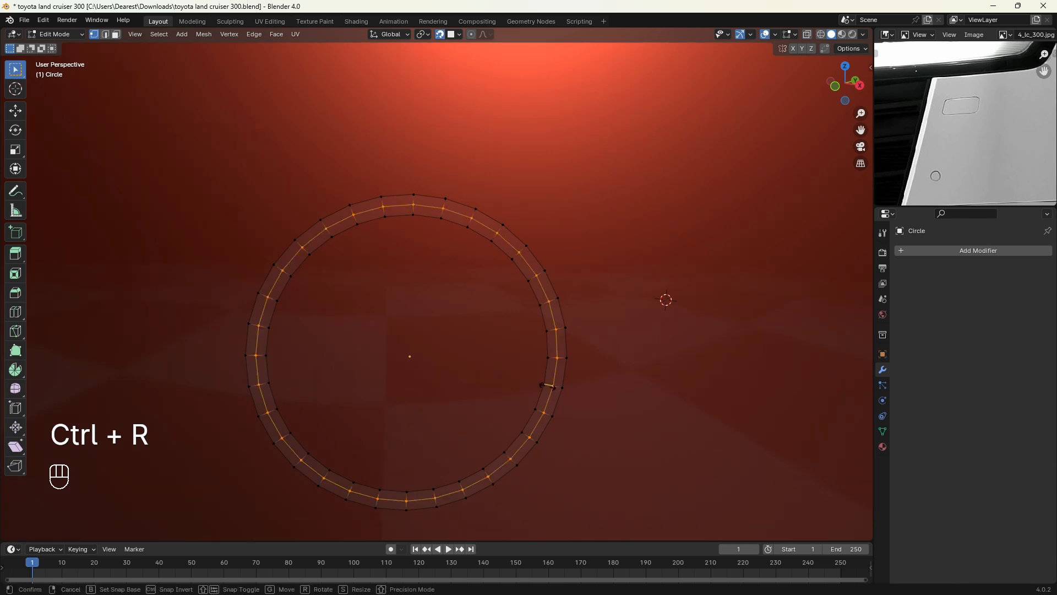
pyautogui.click(548, 385)
pyautogui.moveTo(440, 380); pyautogui.dragTo(464, 375, button='middle')
pyautogui.press('Tab')
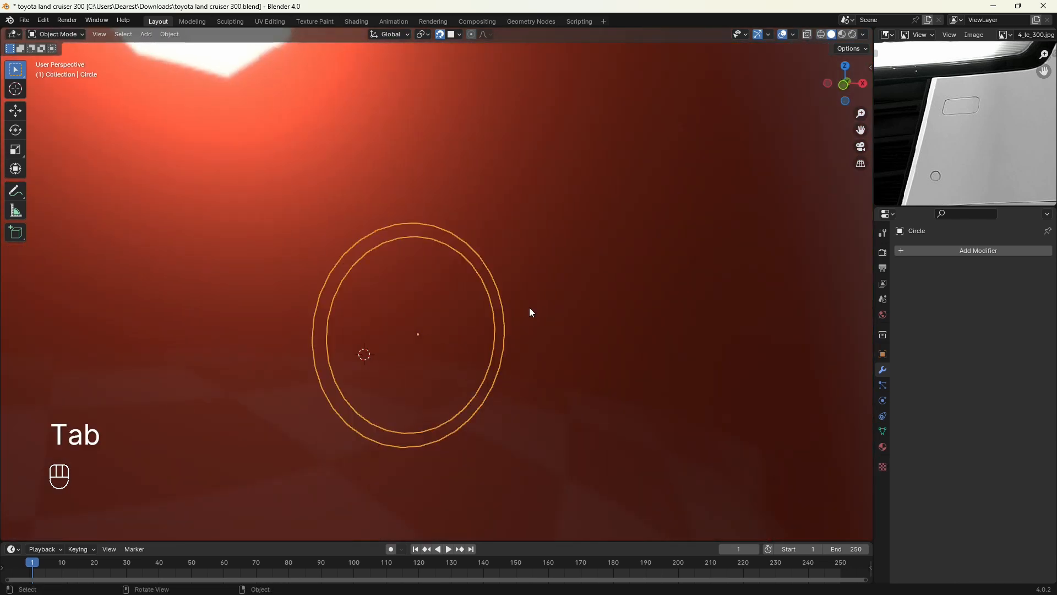
# Step: Add a Shrinkwrap modifier to the ring with bumper.003 as its target and apply it
pyautogui.click(975, 263)
pyautogui.click(939, 255)
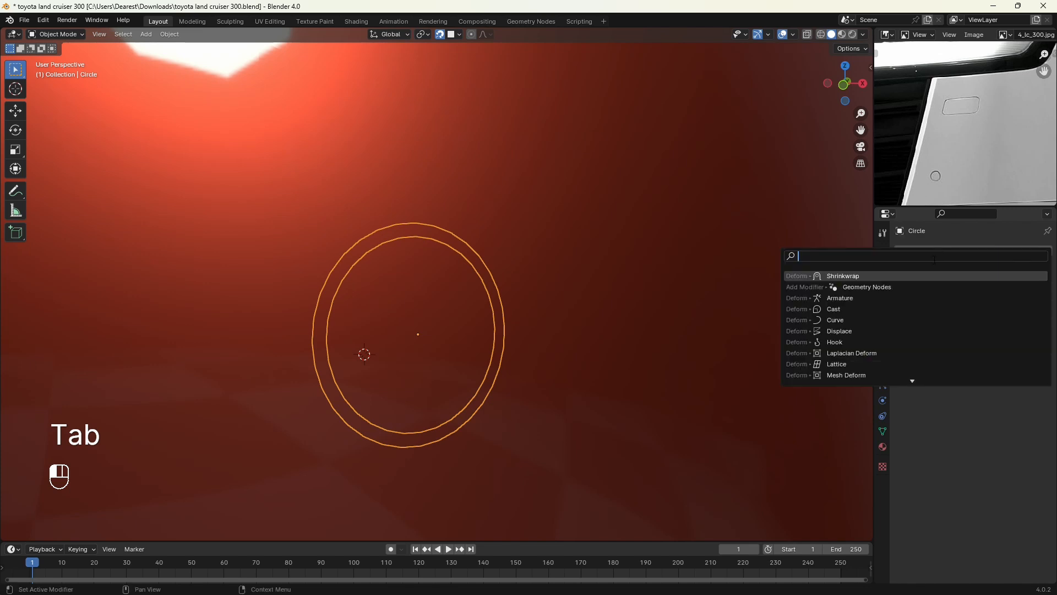
pyautogui.click(888, 276)
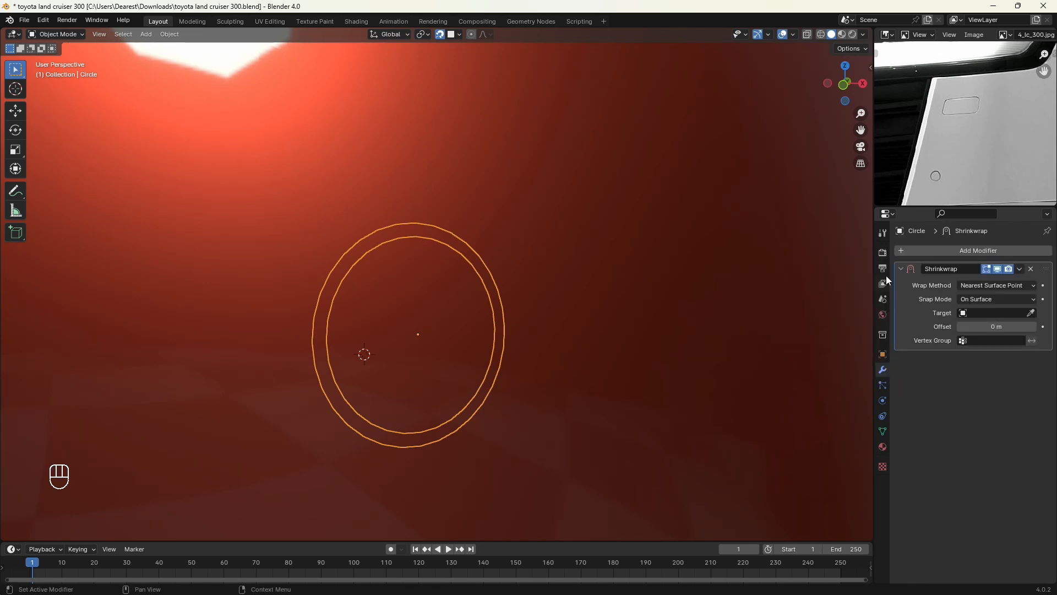
pyautogui.click(1032, 314)
pyautogui.click(507, 162)
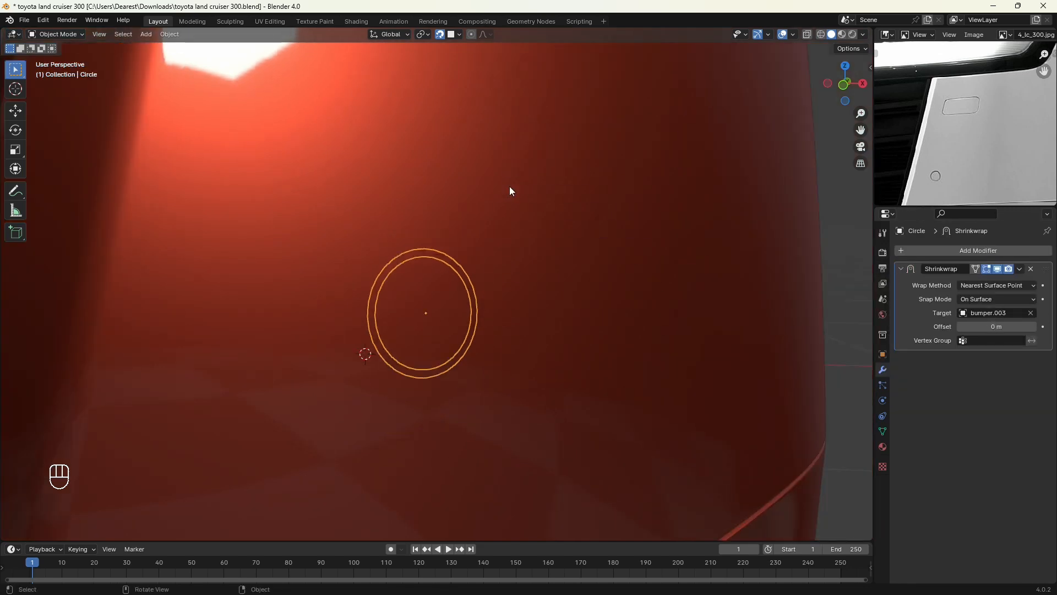
pyautogui.moveTo(511, 187); pyautogui.dragTo(512, 266, button='middle')
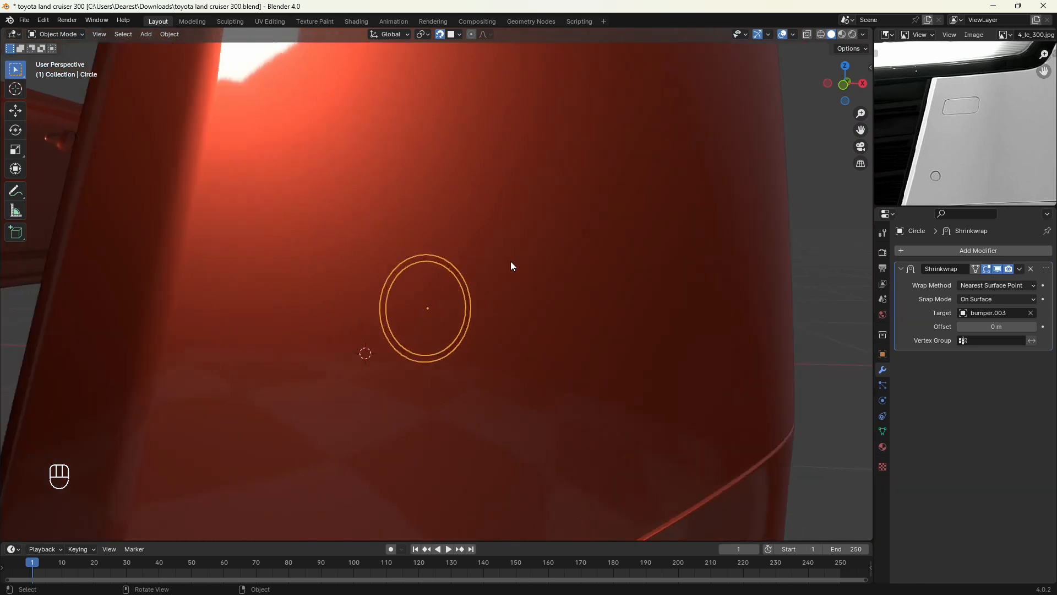
pyautogui.scroll(1, 511, 266)
pyautogui.hotkey('ctrl', 'a')
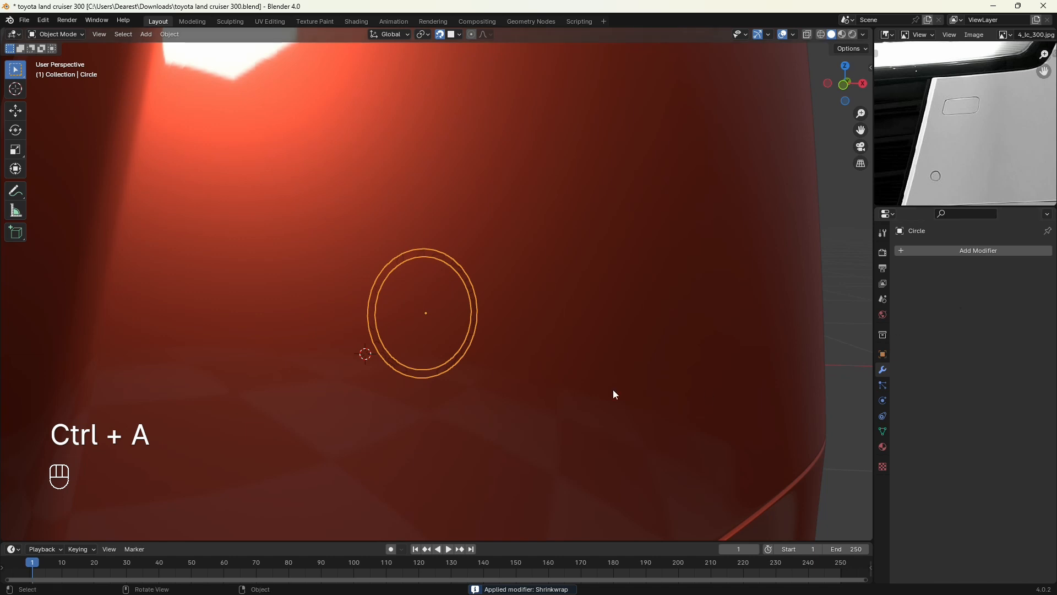
# Step: Isolate the ring in local view in Edit Mode and turn snapping off
pyautogui.scroll(-1, 531, 358)
pyautogui.scroll(4, 531, 359)
pyautogui.keyDown('shift'); pyautogui.moveTo(546, 359); pyautogui.dragTo(583, 223, button='middle'); pyautogui.keyUp('shift')
pyautogui.press('Tab')
pyautogui.scroll(1, 572, 360)
pyautogui.press('KP_Divide')
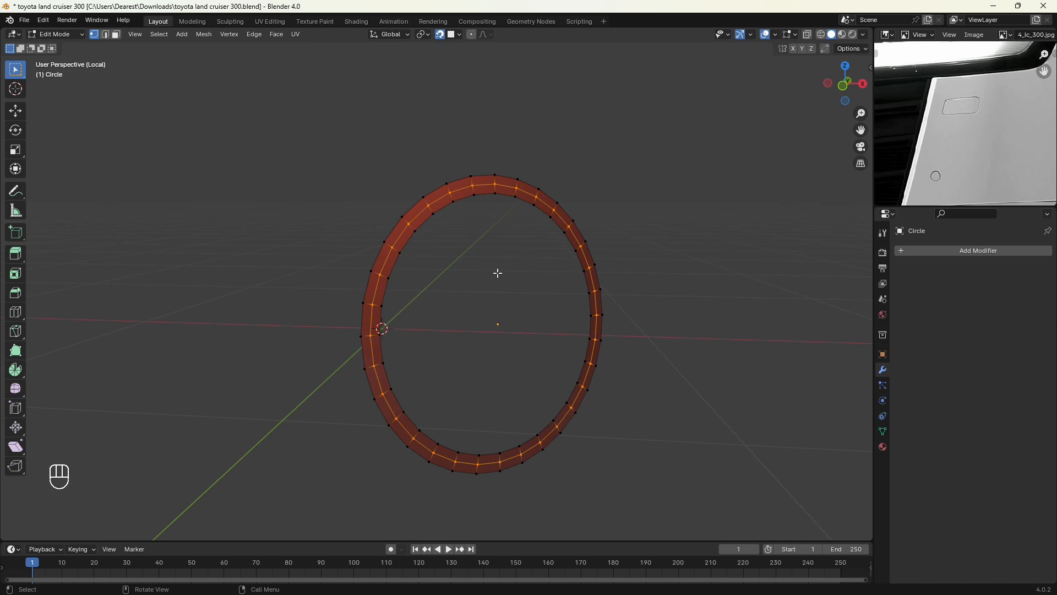
pyautogui.hotkey('shift', 'Tab')
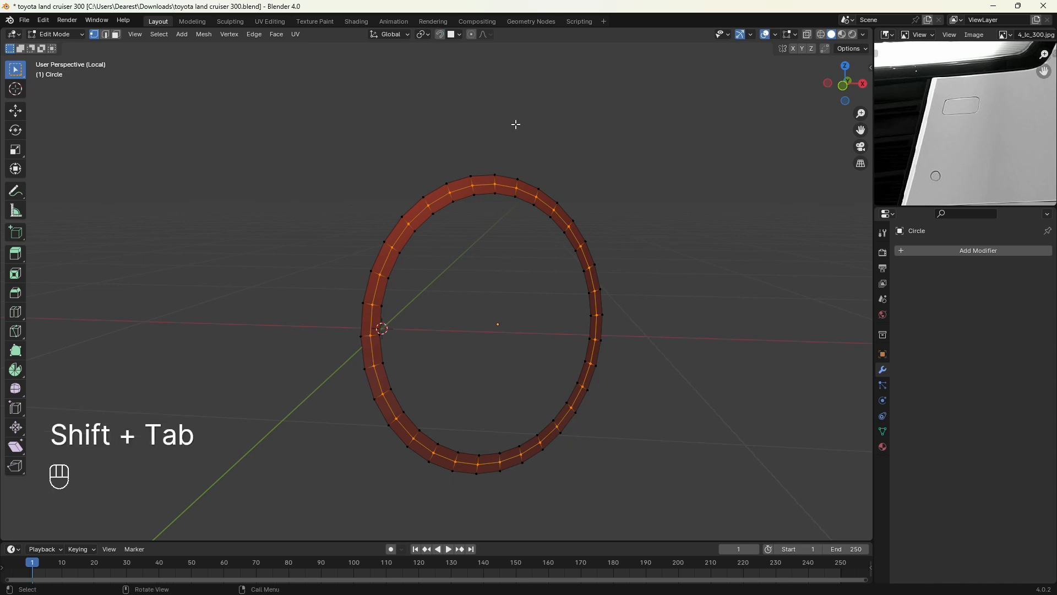
# Step: Push the ring's middle edge loop inward along its local Z axis to form a groove, and leave local view
pyautogui.moveTo(515, 123); pyautogui.dragTo(564, 319, button='middle')
pyautogui.press('g')
pyautogui.press('z')
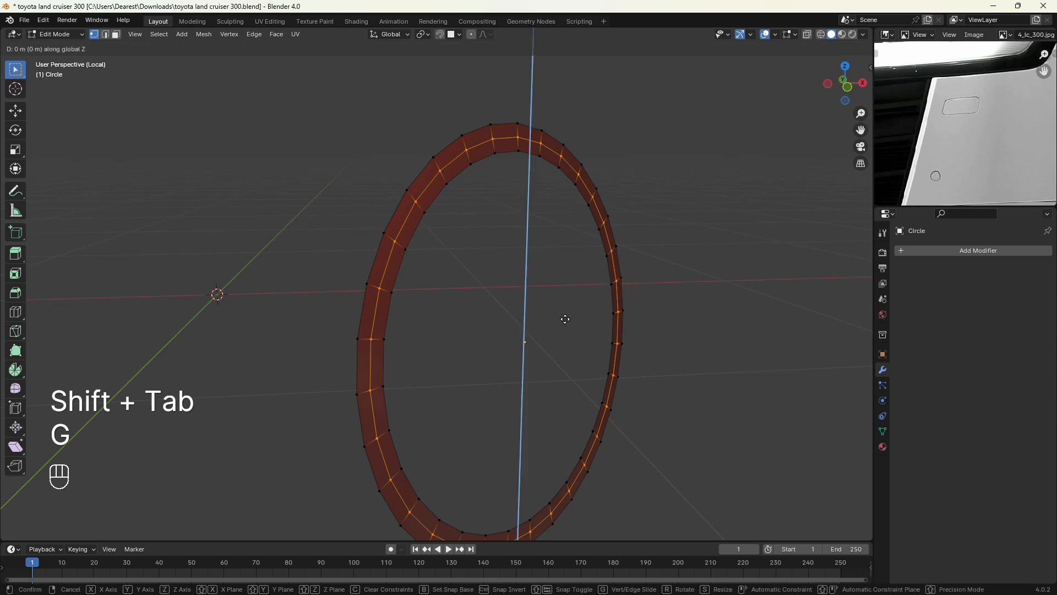
pyautogui.press('z')
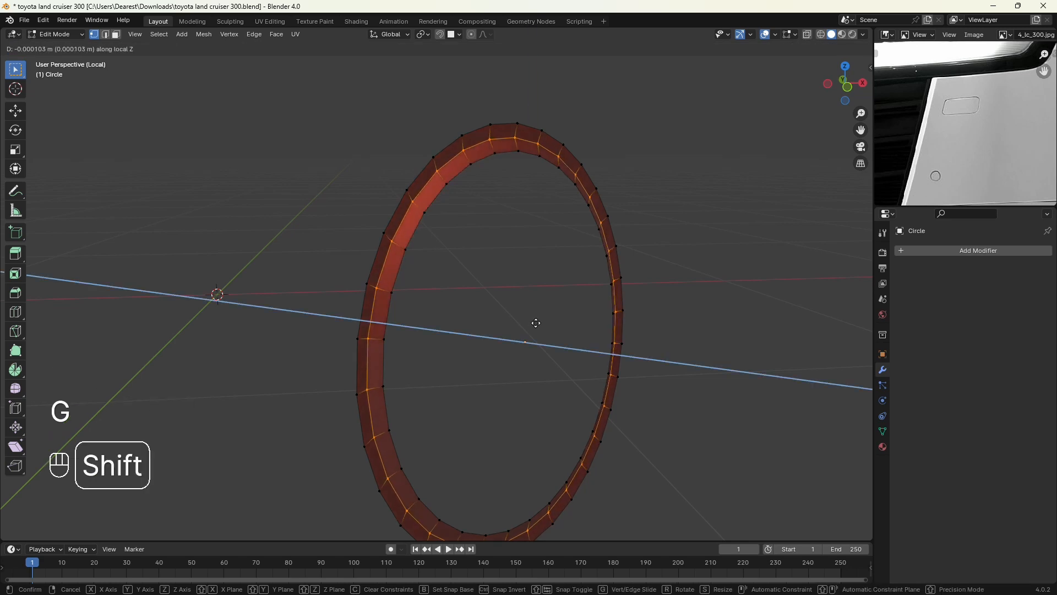
pyautogui.click(494, 327)
pyautogui.moveTo(493, 327)
pyautogui.mouseDown(button='middle')
pyautogui.moveTo(557, 323)
pyautogui.moveTo(408, 319)
pyautogui.moveTo(486, 308)
pyautogui.mouseUp(button='middle')
pyautogui.scroll(-2, 431, 318)
pyautogui.press('KP_Divide')
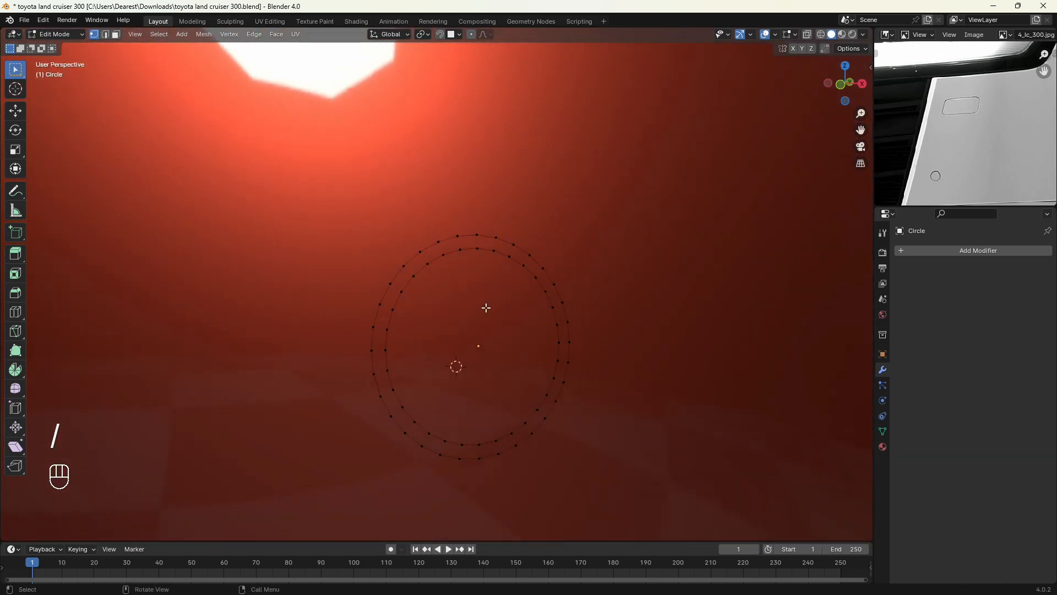
# Step: Select the whole ring mesh and raise it about 0.000257 m along local Z off the bumper surface
pyautogui.press('a')
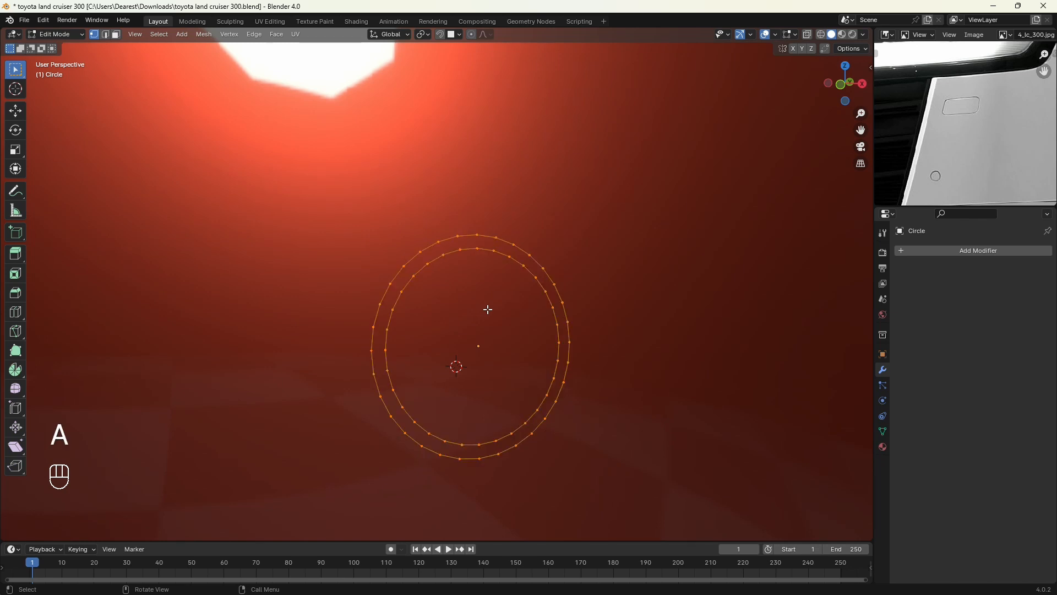
pyautogui.moveTo(488, 317); pyautogui.dragTo(499, 318, button='middle')
pyautogui.press('g')
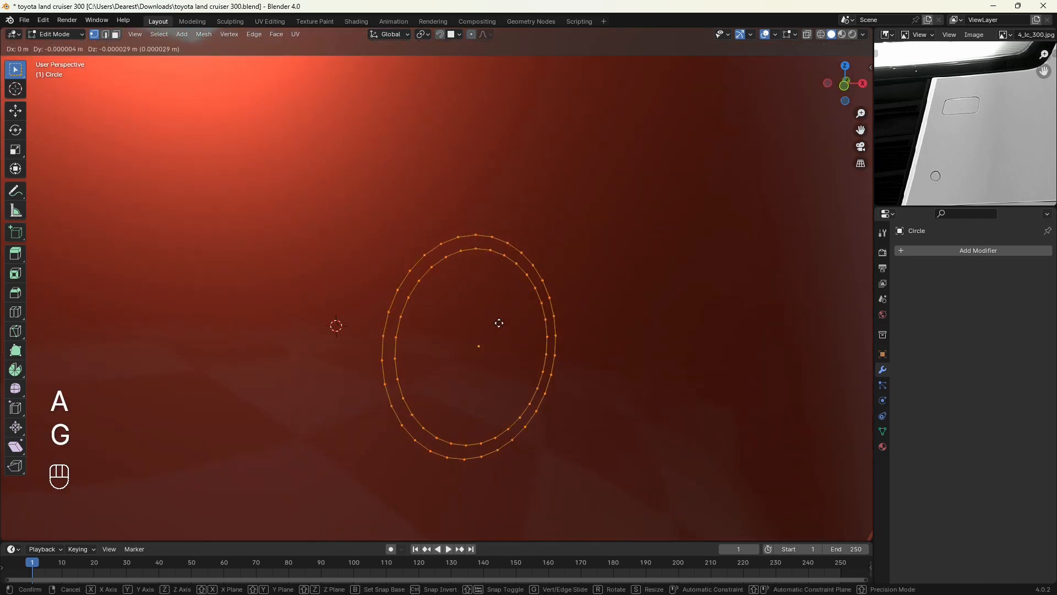
pyautogui.middleClick(500, 323)
pyautogui.press('shift')
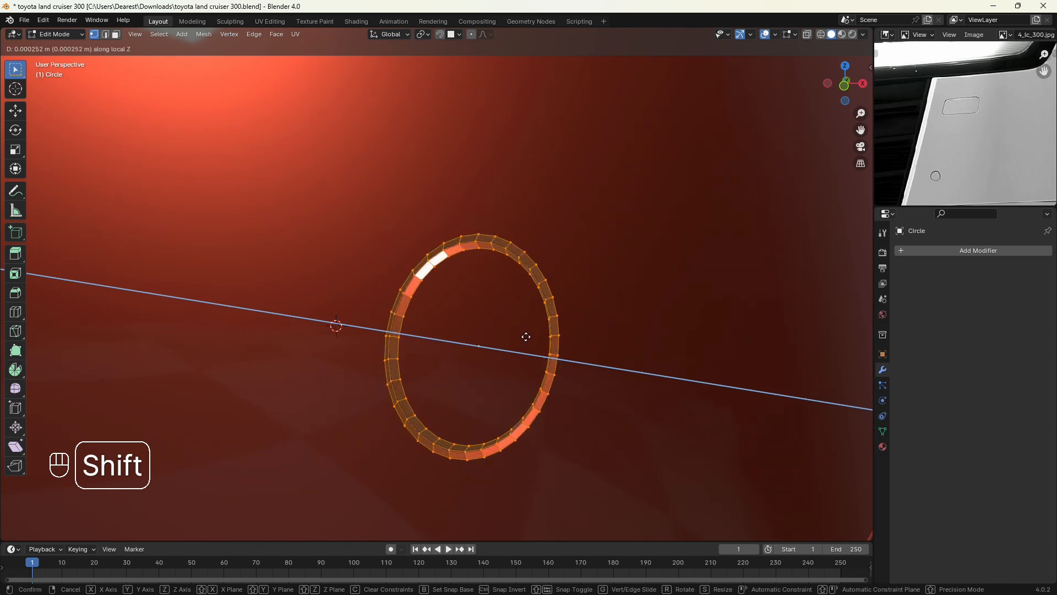
pyautogui.click(526, 336)
pyautogui.moveTo(524, 337); pyautogui.dragTo(502, 366, button='middle')
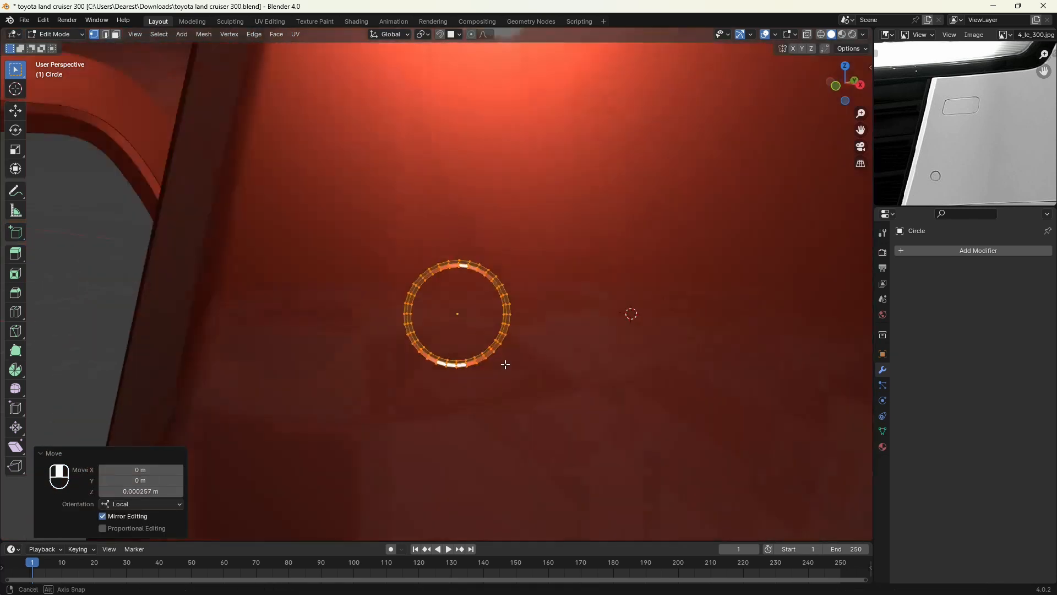
# Step: Add a level 2 Subdivision modifier to the ring in Object Mode and shade it smooth
pyautogui.press('Tab')
pyautogui.scroll(3, 505, 350)
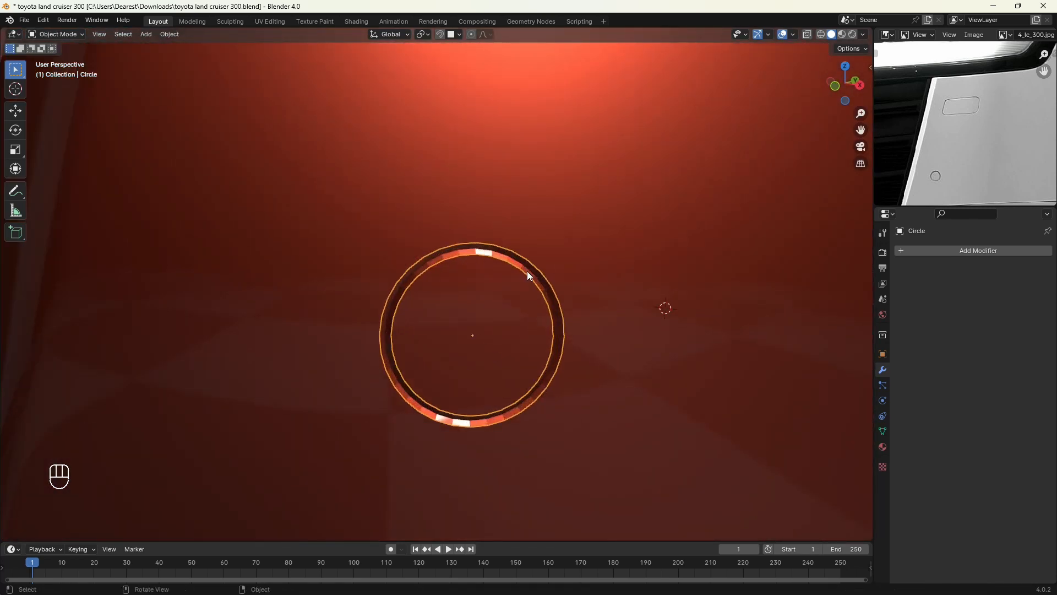
pyautogui.scroll(-3, 527, 272)
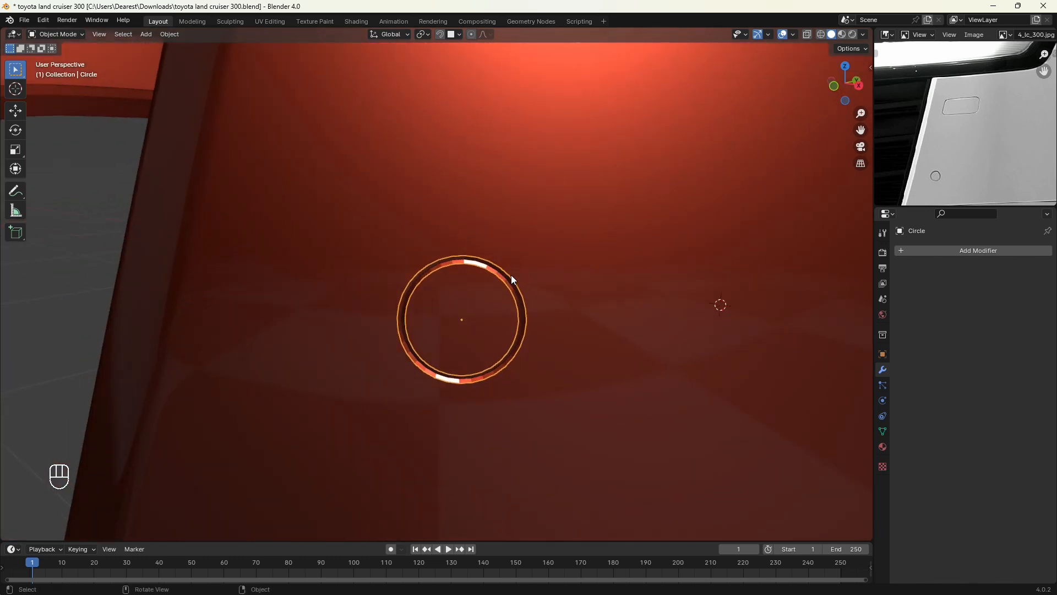
pyautogui.hotkey('ctrl', '2')
pyautogui.scroll(2, 507, 294)
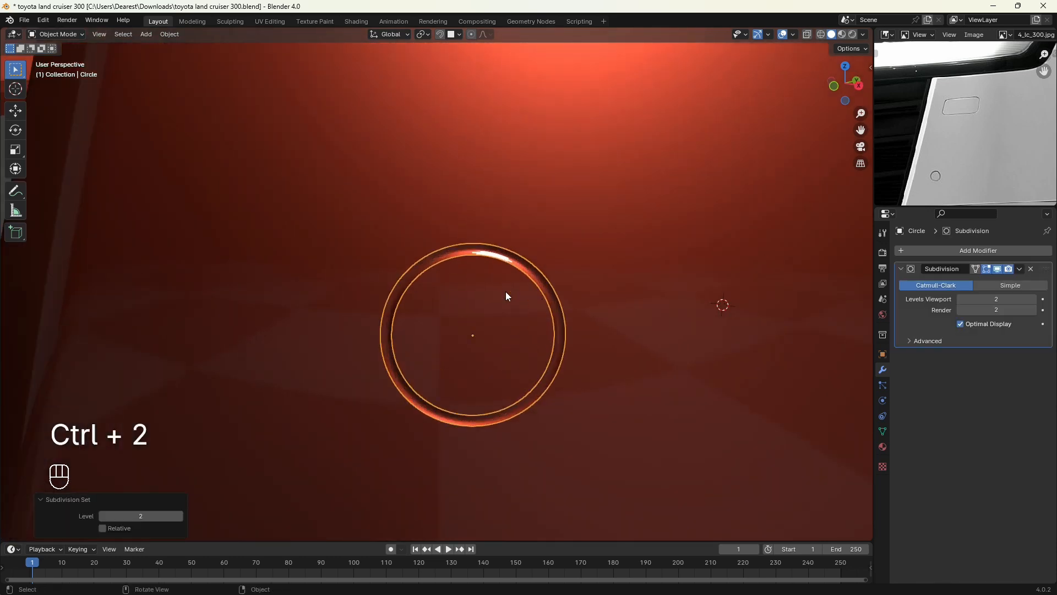
pyautogui.scroll(1, 507, 291)
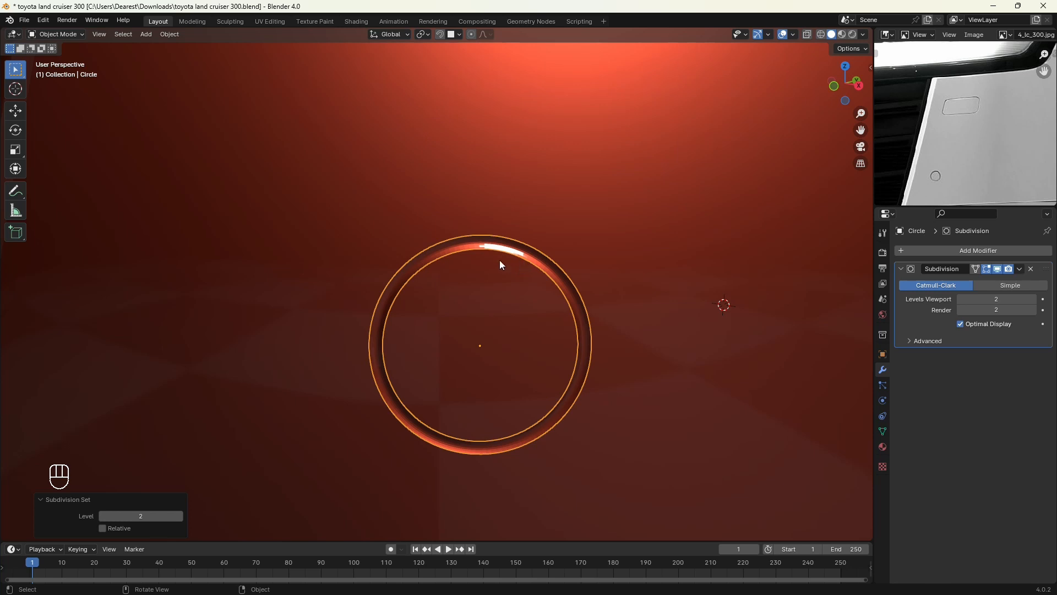
pyautogui.rightClick(523, 252)
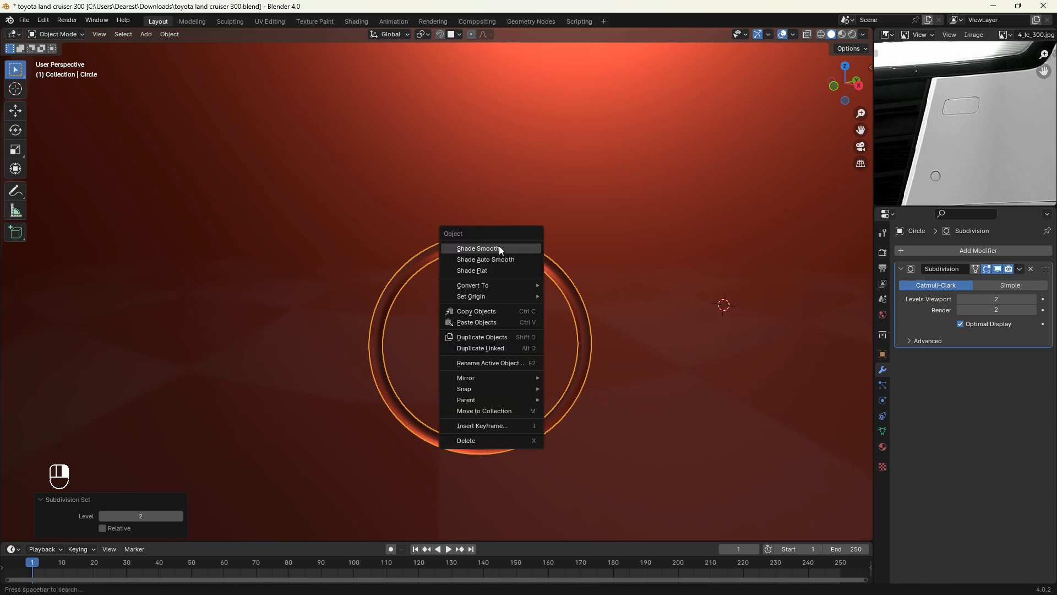
pyautogui.click(502, 250)
# Step: Check the circular groove on the side panel from a distance and save the file
pyautogui.scroll(-7, 501, 249)
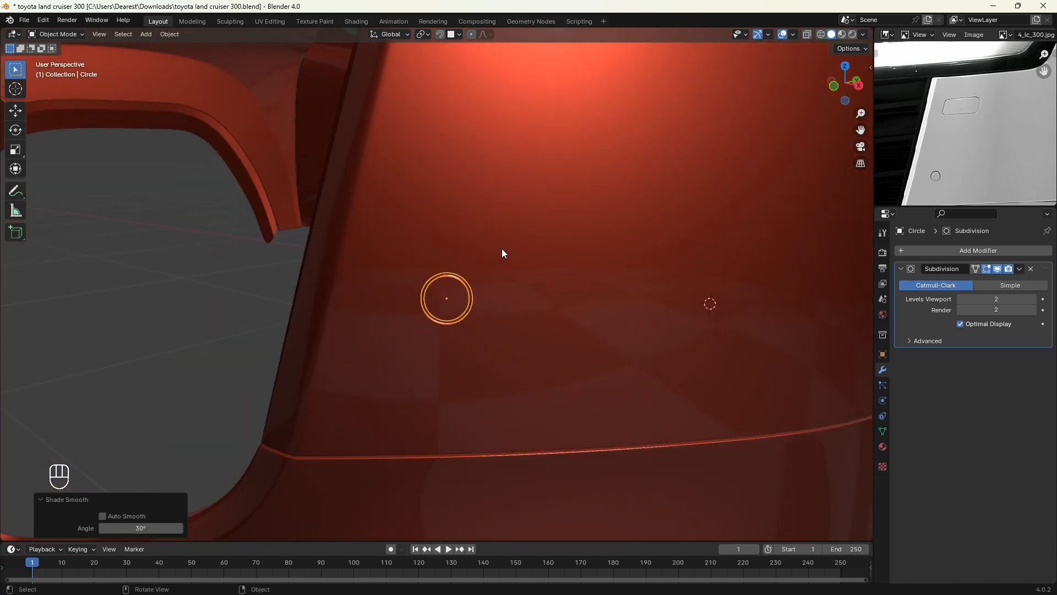
pyautogui.scroll(-4, 259, 325)
pyautogui.moveTo(295, 314); pyautogui.dragTo(468, 299, button='middle')
pyautogui.scroll(5, 464, 299)
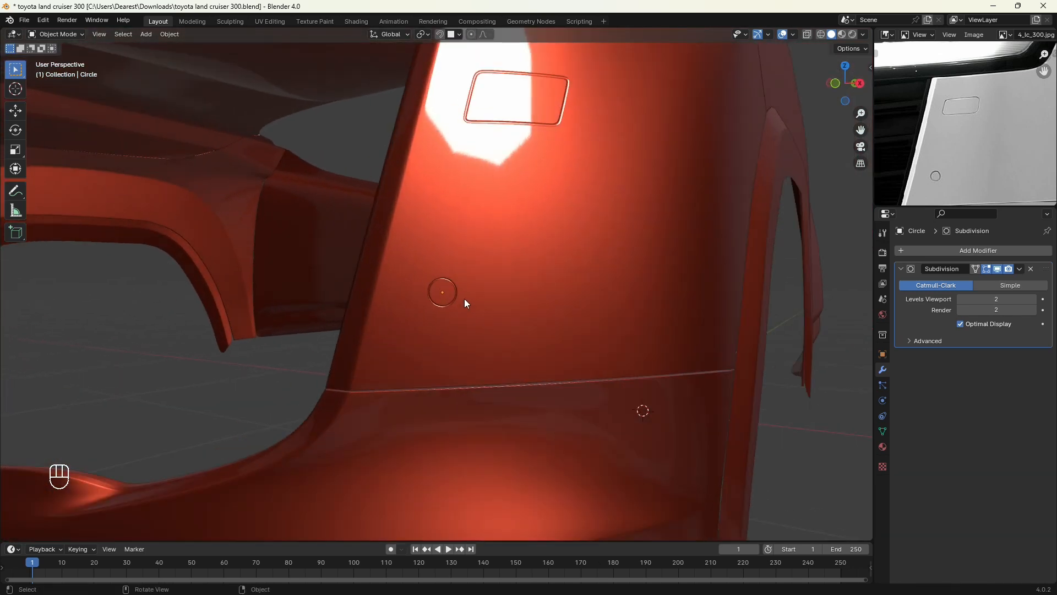
pyautogui.hotkey('ctrl', 's')
# Step: Inspect the panel's rounded and circular details under Studio lighting from several angles, and restore MatCap lighting
pyautogui.scroll(-5, 501, 335)
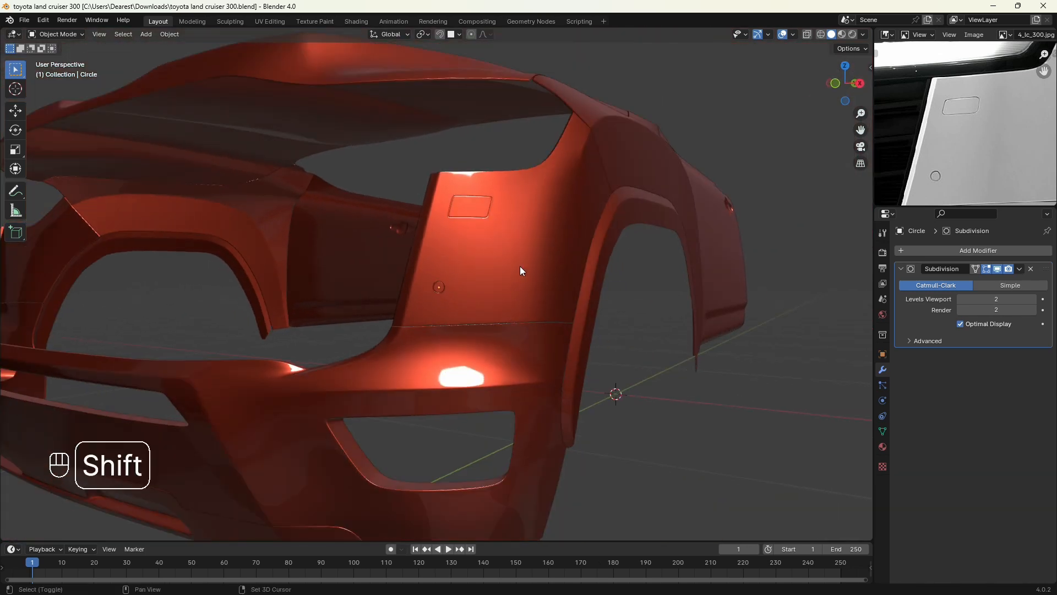
pyautogui.keyDown('shift'); pyautogui.moveTo(520, 258); pyautogui.dragTo(495, 303, button='middle'); pyautogui.keyUp('shift')
pyautogui.scroll(3, 500, 357)
pyautogui.scroll(2, 1019, 135)
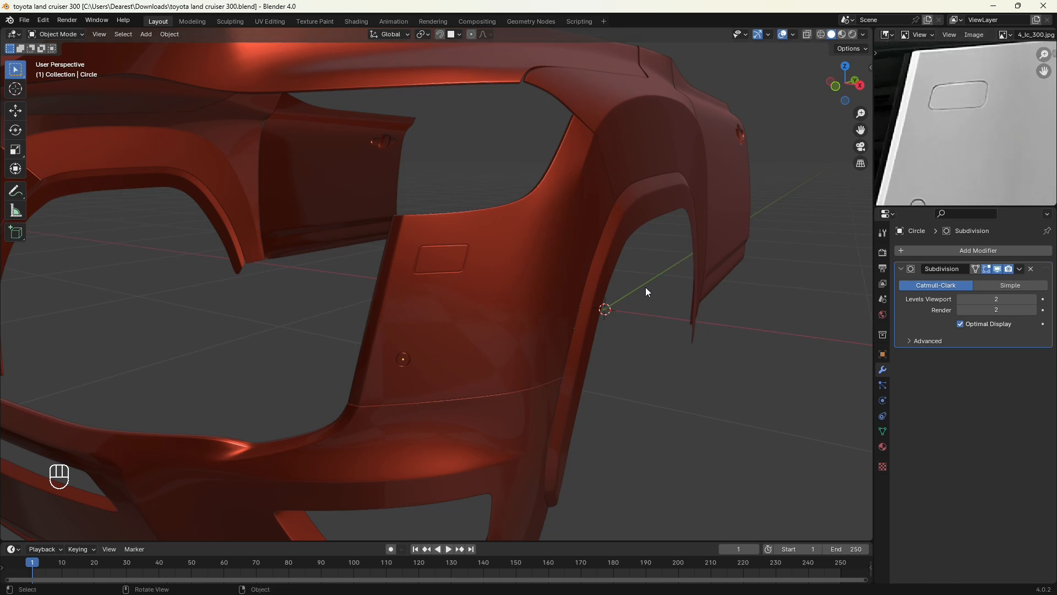
pyautogui.moveTo(646, 286)
pyautogui.mouseDown(button='middle')
pyautogui.moveTo(566, 293)
pyautogui.moveTo(576, 299)
pyautogui.mouseUp(button='middle')
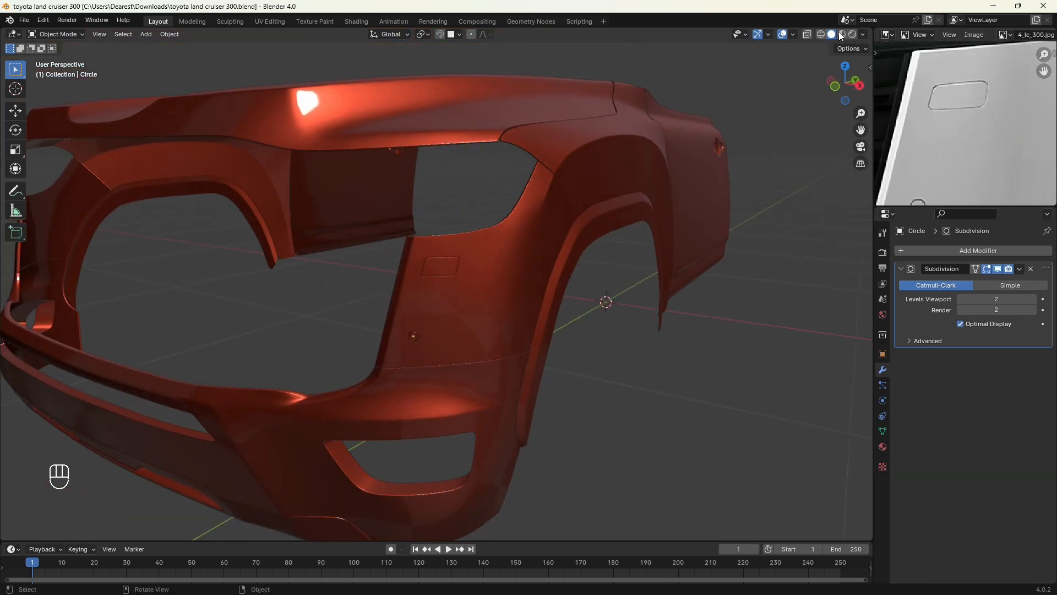
pyautogui.click(863, 35)
pyautogui.click(813, 87)
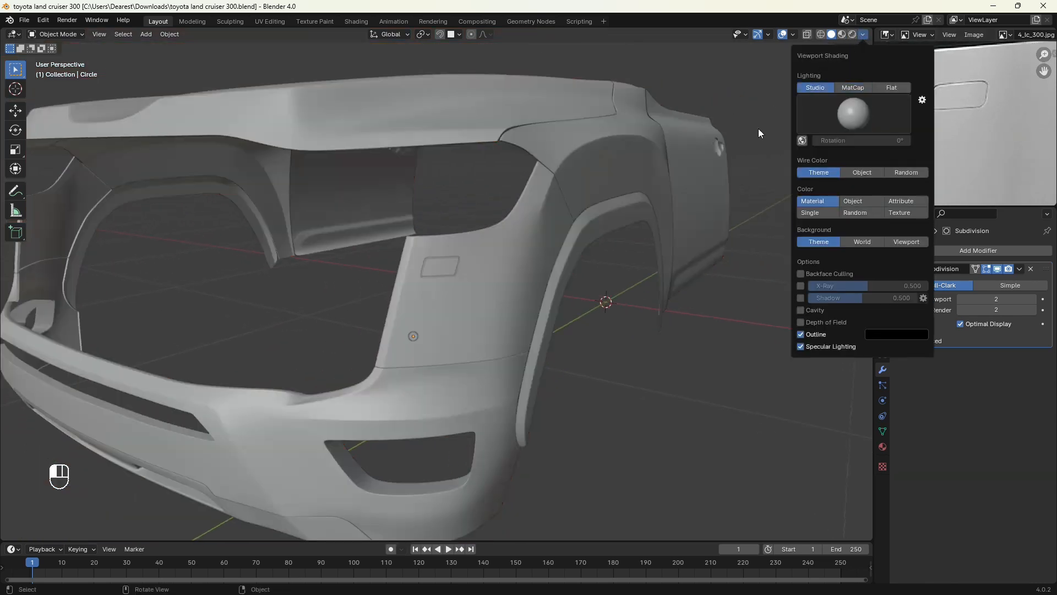
pyautogui.moveTo(633, 209); pyautogui.dragTo(537, 250, button='middle')
pyautogui.scroll(4, 537, 251)
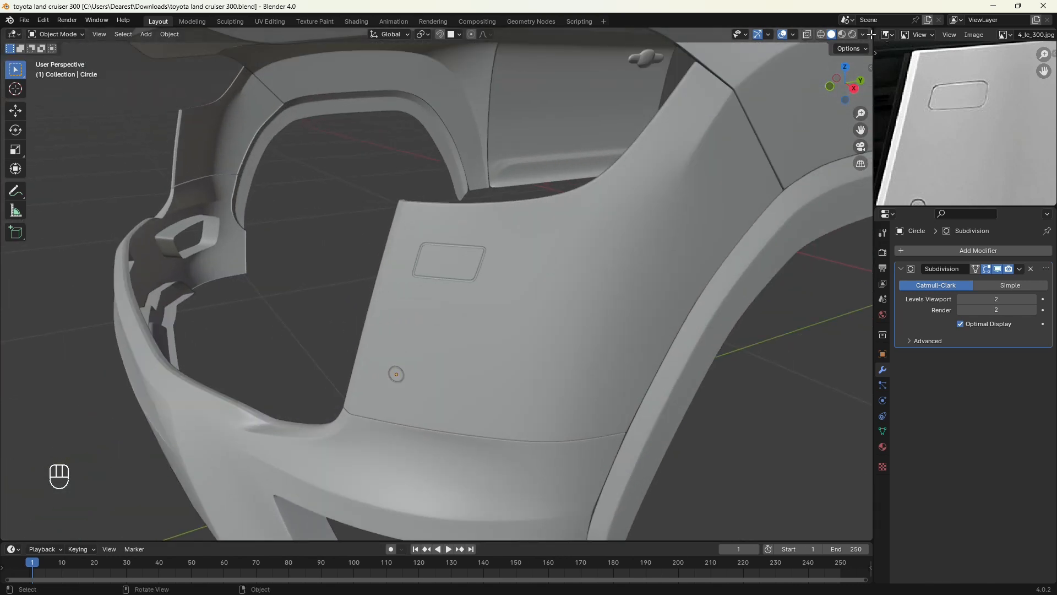
pyautogui.click(863, 35)
pyautogui.click(852, 87)
pyautogui.moveTo(542, 230)
pyautogui.mouseDown(button='middle')
pyautogui.moveTo(568, 226)
pyautogui.moveTo(524, 302)
pyautogui.moveTo(573, 258)
pyautogui.mouseUp(button='middle')
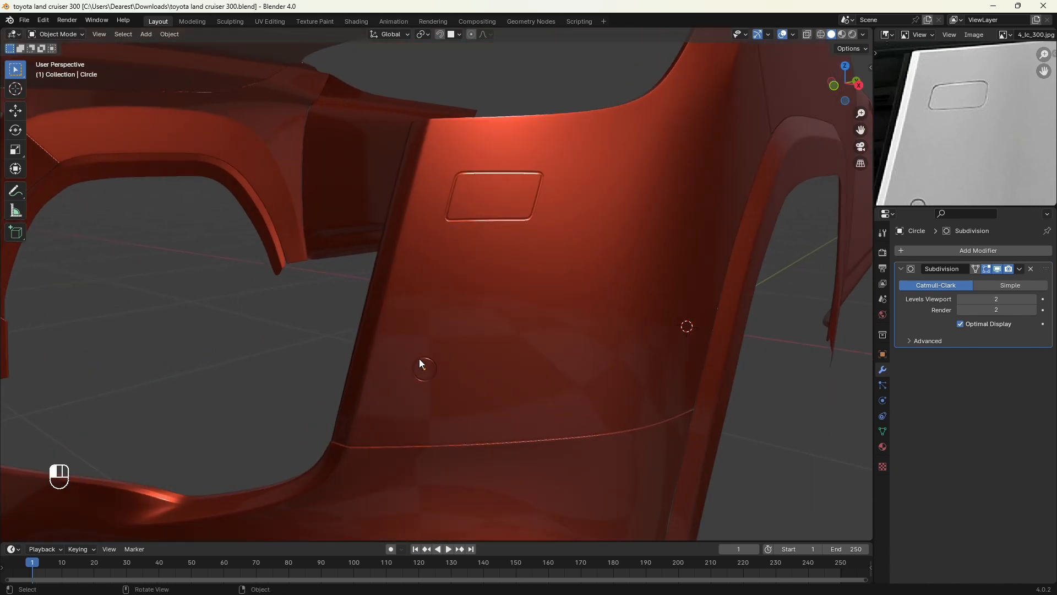
# Step: Join the circular groove with the rounded rectangular groove above it into one object, and clear the selection
pyautogui.click(421, 366)
pyautogui.scroll(4, 484, 231)
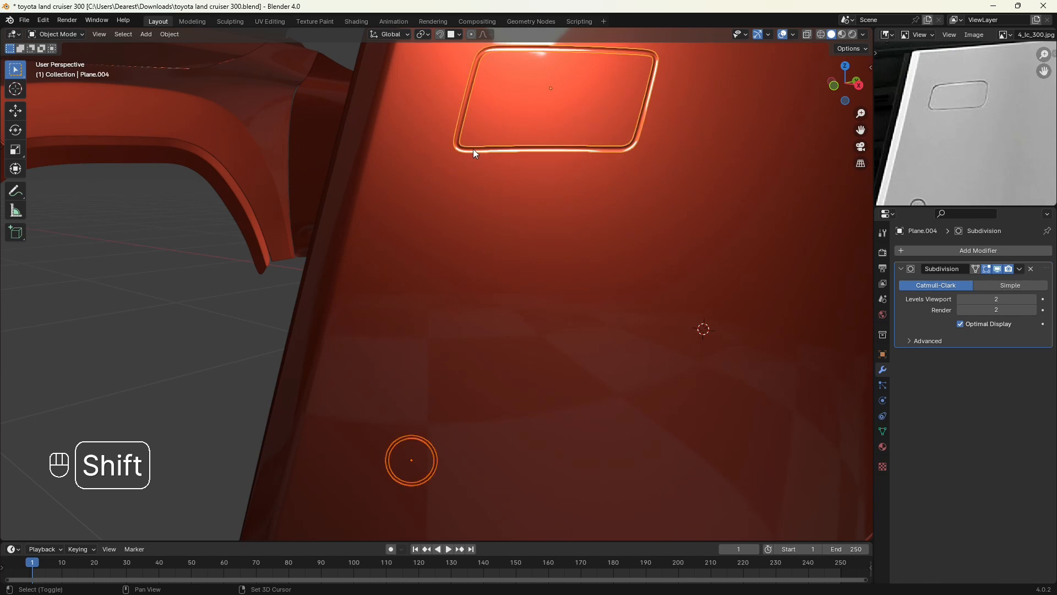
pyautogui.keyDown('shift'); pyautogui.click(474, 149); pyautogui.keyUp('shift')
pyautogui.moveTo(474, 149); pyautogui.dragTo(476, 261, button='middle')
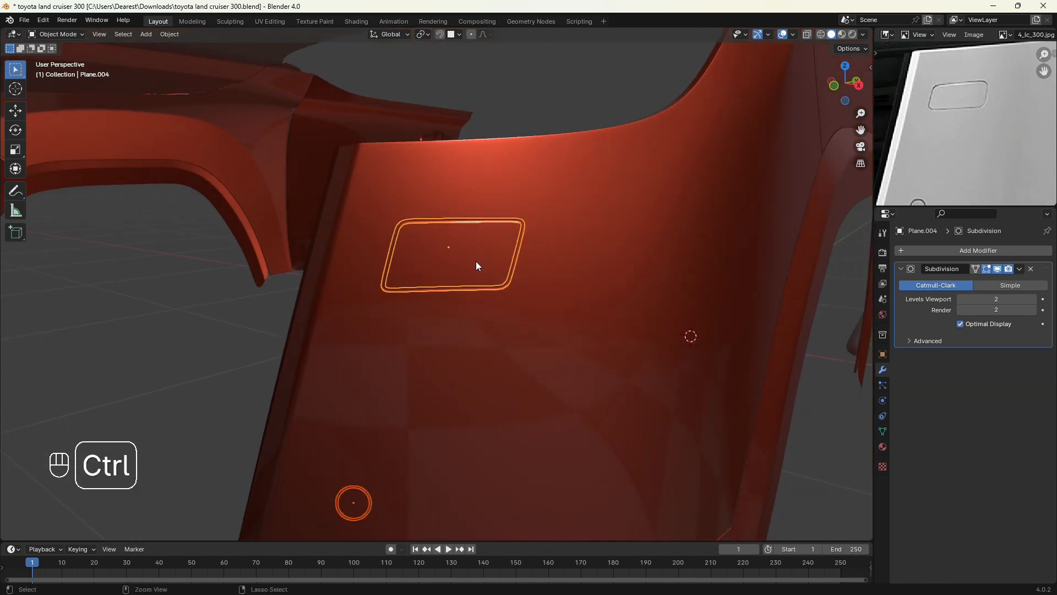
pyautogui.hotkey('ctrl', 'j')
pyautogui.scroll(-4, 475, 261)
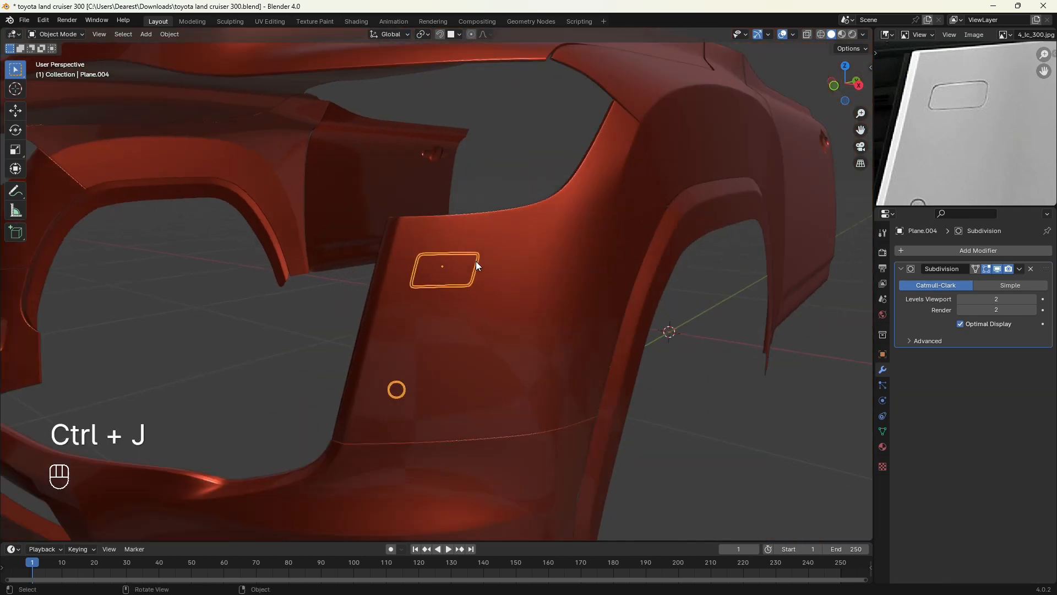
pyautogui.keyDown('shift'); pyautogui.moveTo(471, 266); pyautogui.dragTo(663, 303, button='middle'); pyautogui.keyUp('shift')
pyautogui.click(397, 292)
pyautogui.scroll(-2, 415, 294)
pyautogui.moveTo(253, 302); pyautogui.dragTo(500, 246, button='middle')
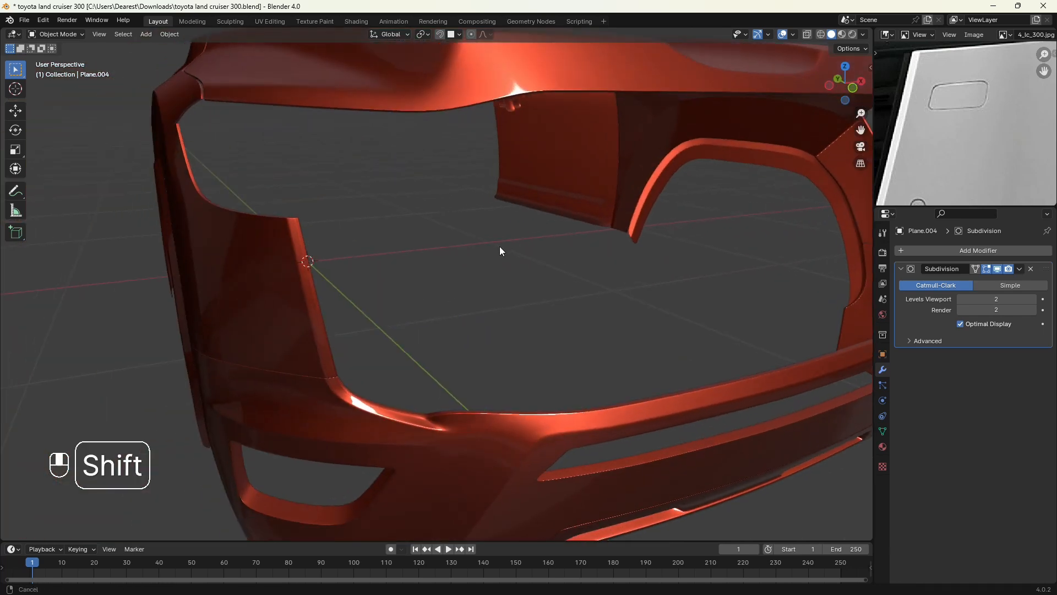
pyautogui.scroll(-3, 252, 297)
pyautogui.moveTo(782, 341); pyautogui.dragTo(658, 337, button='middle')
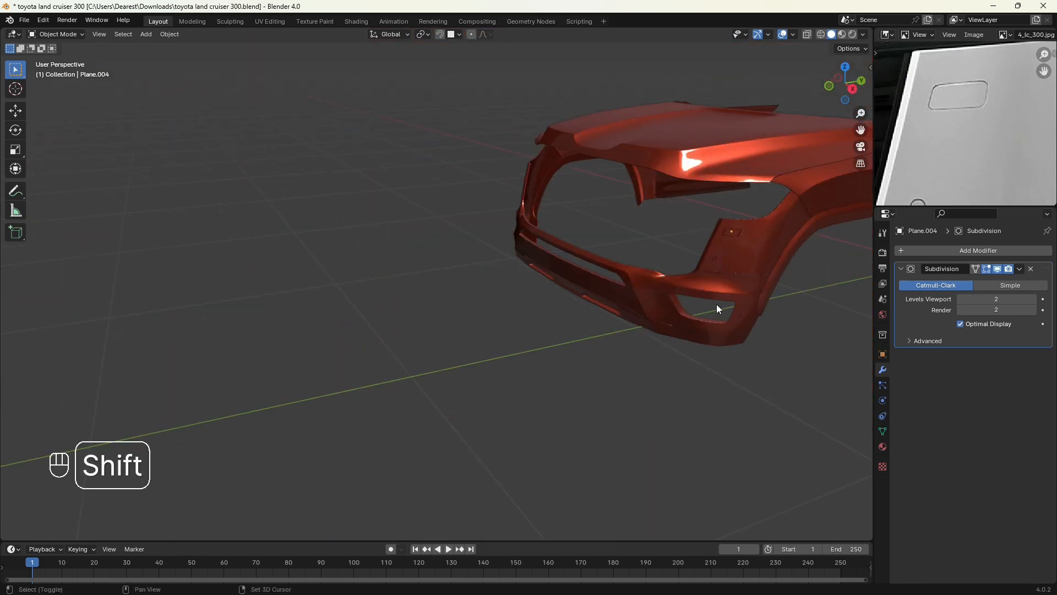
# Step: Add a Mirror modifier on the X axis to the joined groove object, using the bonnet as the mirror object
pyautogui.scroll(1, 488, 337)
pyautogui.keyDown('shift'); pyautogui.moveTo(716, 304); pyautogui.dragTo(549, 321, button='middle'); pyautogui.keyUp('shift')
pyautogui.scroll(2, 488, 337)
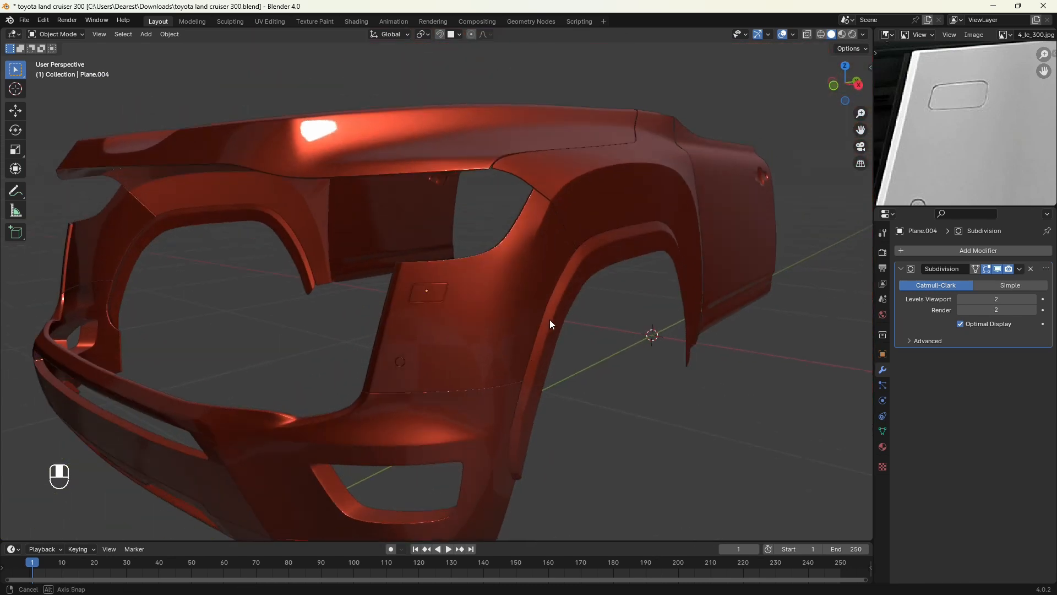
pyautogui.scroll(1, 475, 320)
pyautogui.click(427, 308)
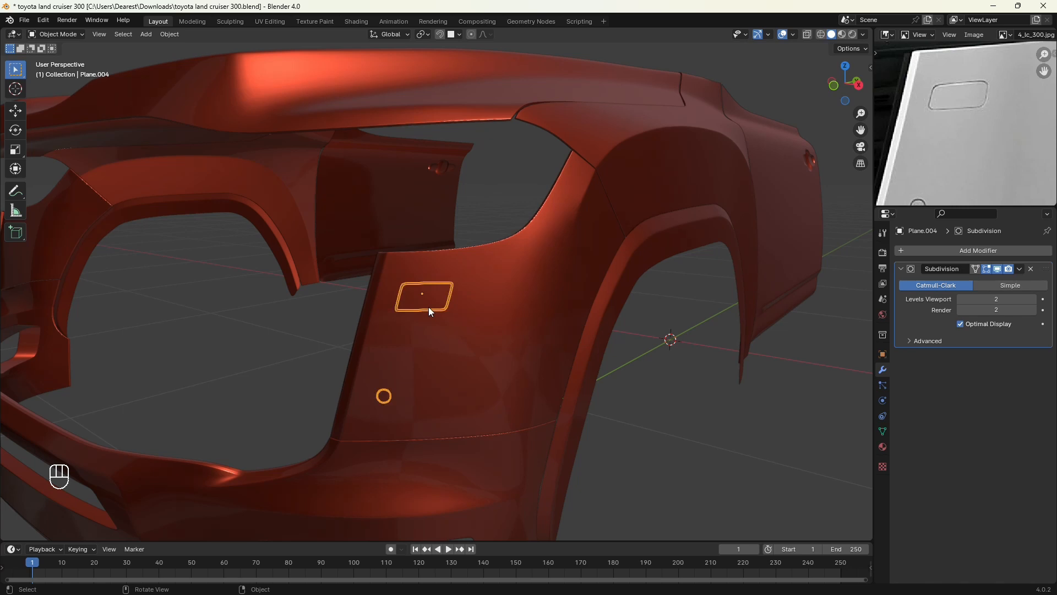
pyautogui.click(943, 249)
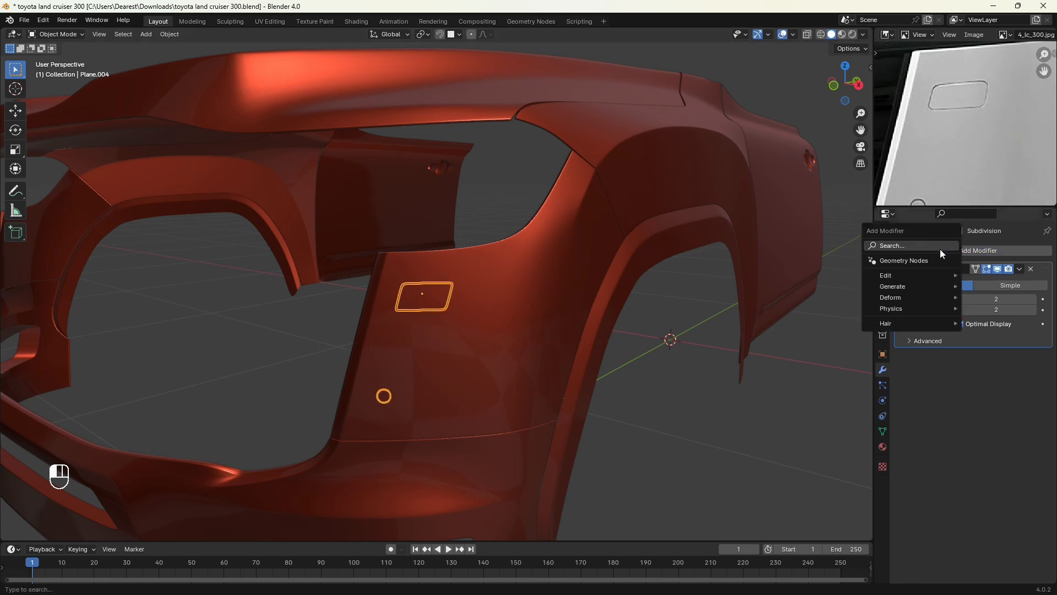
pyautogui.click(936, 246)
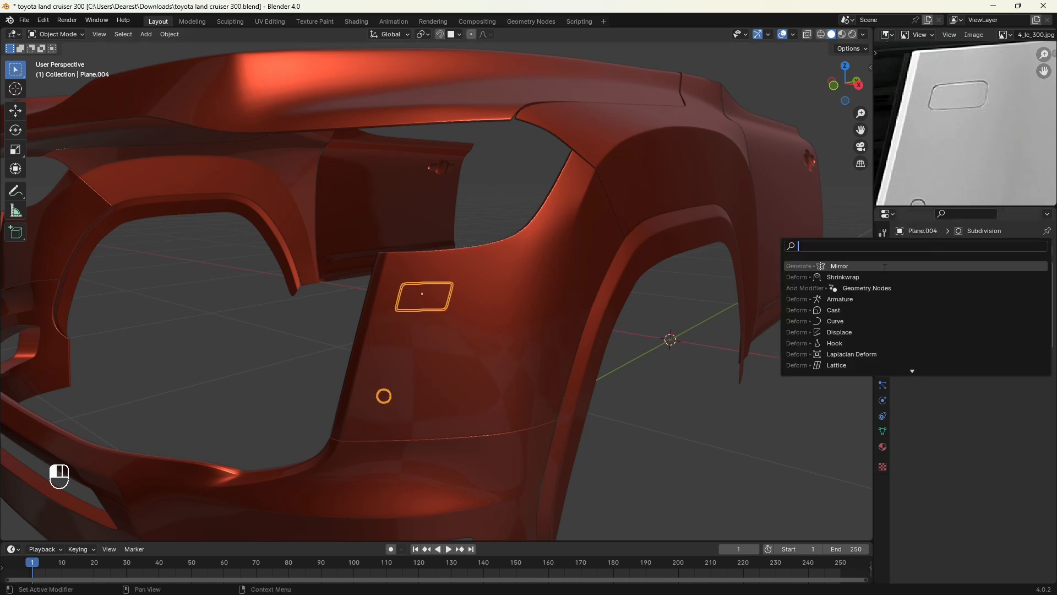
pyautogui.click(885, 267)
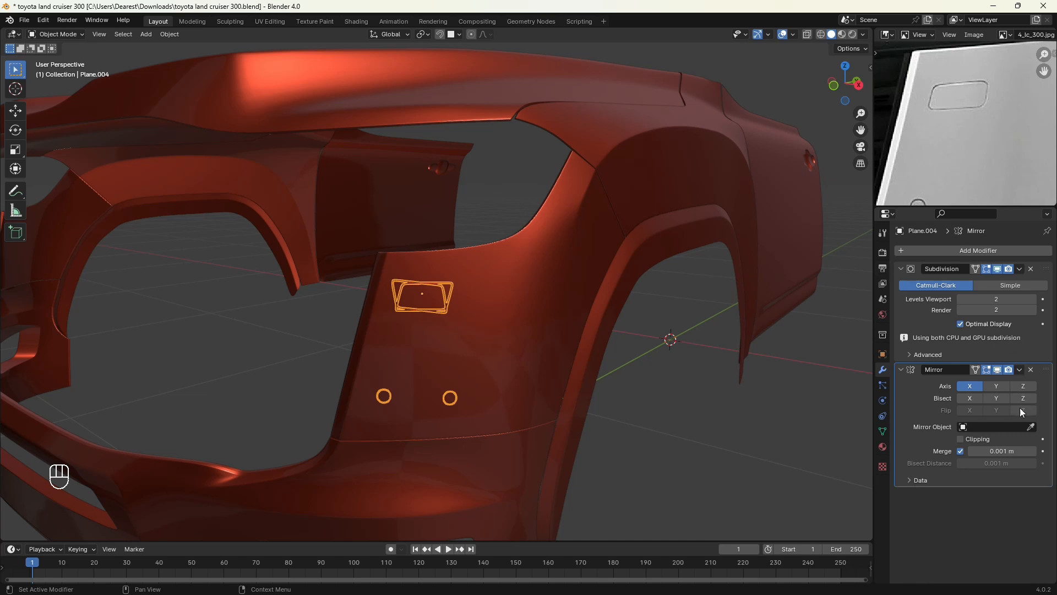
pyautogui.click(1031, 426)
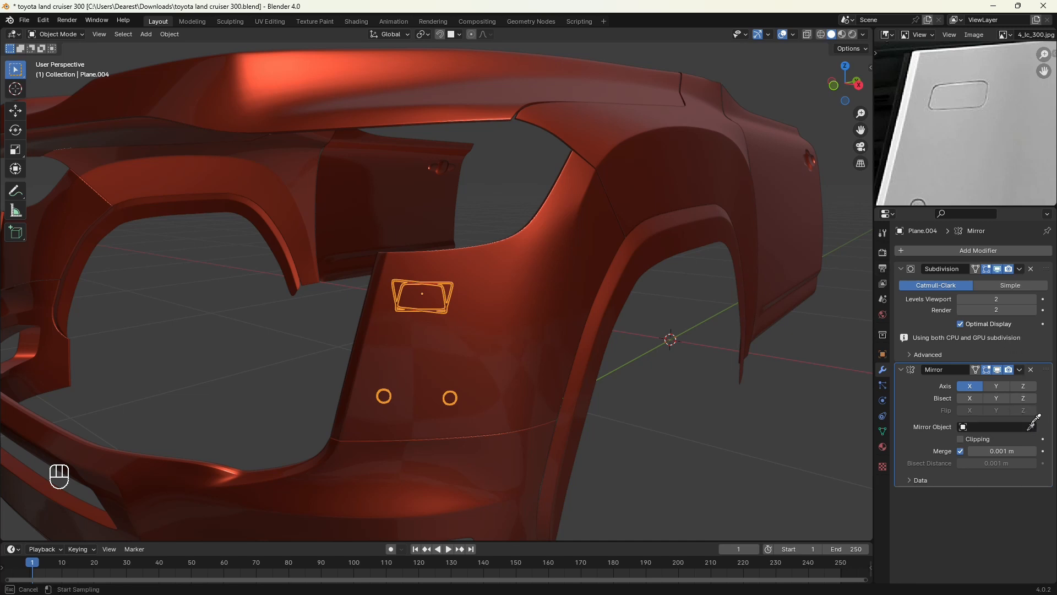
pyautogui.click(259, 61)
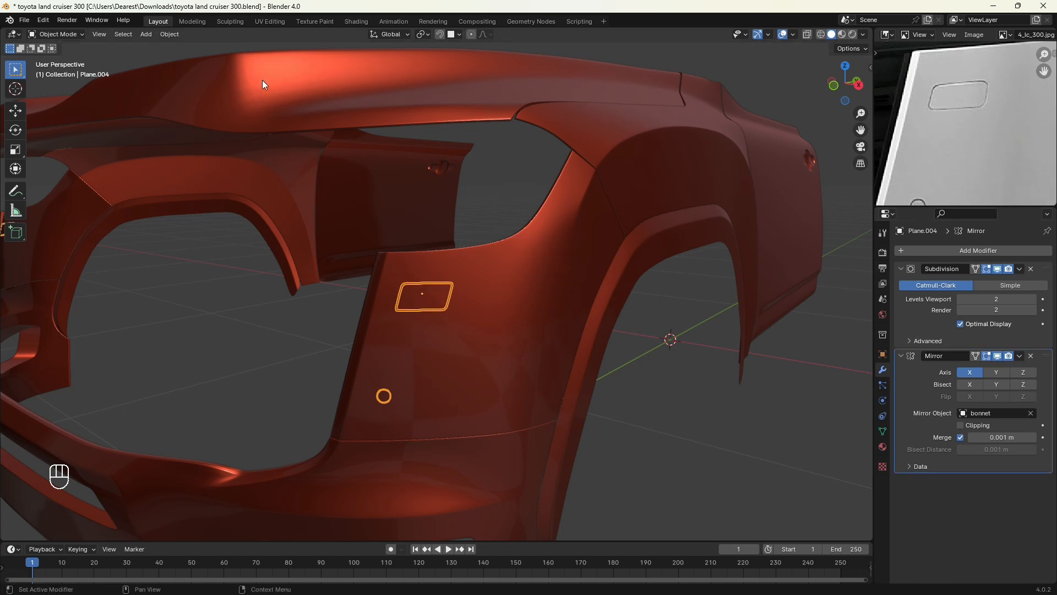
# Step: Check the mirrored grooves on both sides of the front end and move the Mirror modifier above the Subdivision modifier
pyautogui.moveTo(262, 80); pyautogui.dragTo(584, 223, button='middle')
pyautogui.scroll(2, 635, 309)
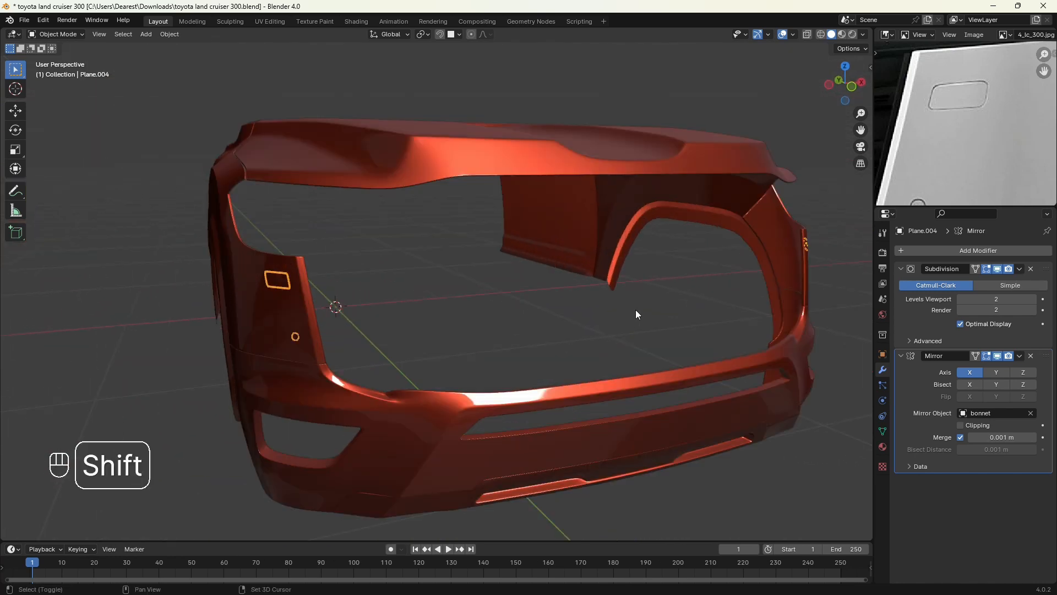
pyautogui.keyDown('shift'); pyautogui.moveTo(635, 309); pyautogui.dragTo(592, 303, button='middle'); pyautogui.keyUp('shift')
pyautogui.moveTo(542, 326); pyautogui.dragTo(593, 312, button='middle')
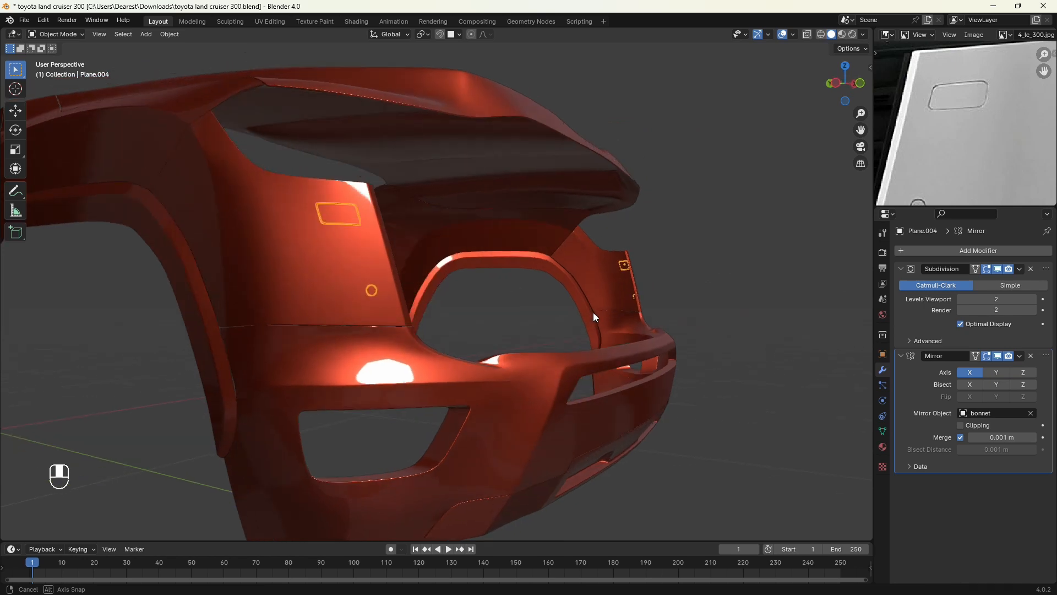
pyautogui.click(534, 326)
pyautogui.moveTo(523, 324); pyautogui.dragTo(533, 328, button='middle')
pyautogui.moveTo(1046, 356); pyautogui.dragTo(1048, 269)
# Step: Check the grooves on the panel below the headlight opening and save the file
pyautogui.moveTo(578, 378); pyautogui.dragTo(505, 288, button='middle')
pyautogui.scroll(1, 473, 405)
pyautogui.scroll(4, 543, 306)
pyautogui.moveTo(660, 332); pyautogui.dragTo(629, 349, button='middle')
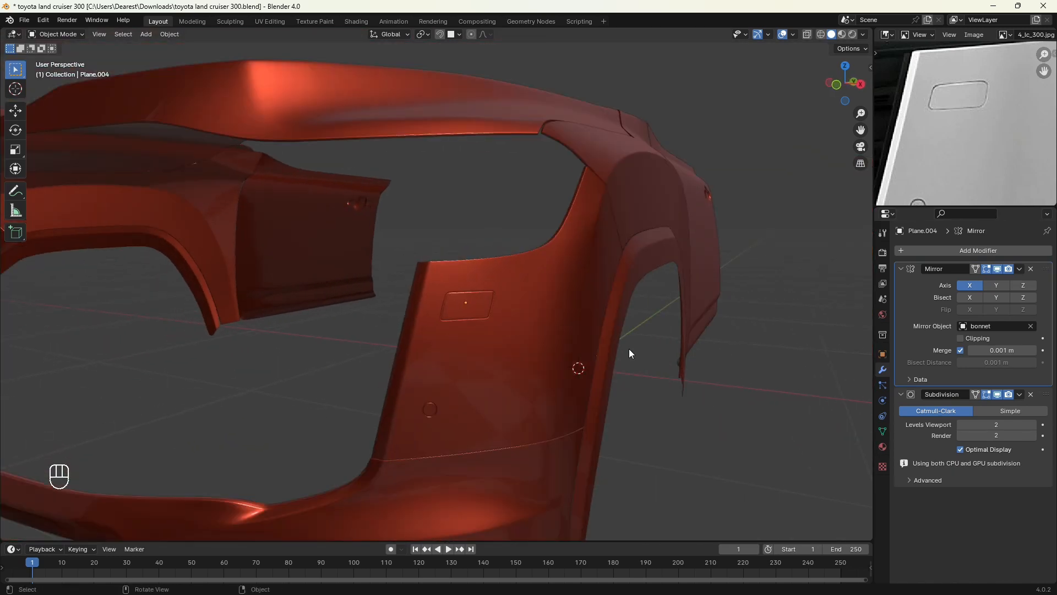
pyautogui.hotkey('ctrl', 's')
# Step: Compare the panel's rounded rectangular and circular grooves with the reference photo from several distances and angles
pyautogui.scroll(-1, 967, 117)
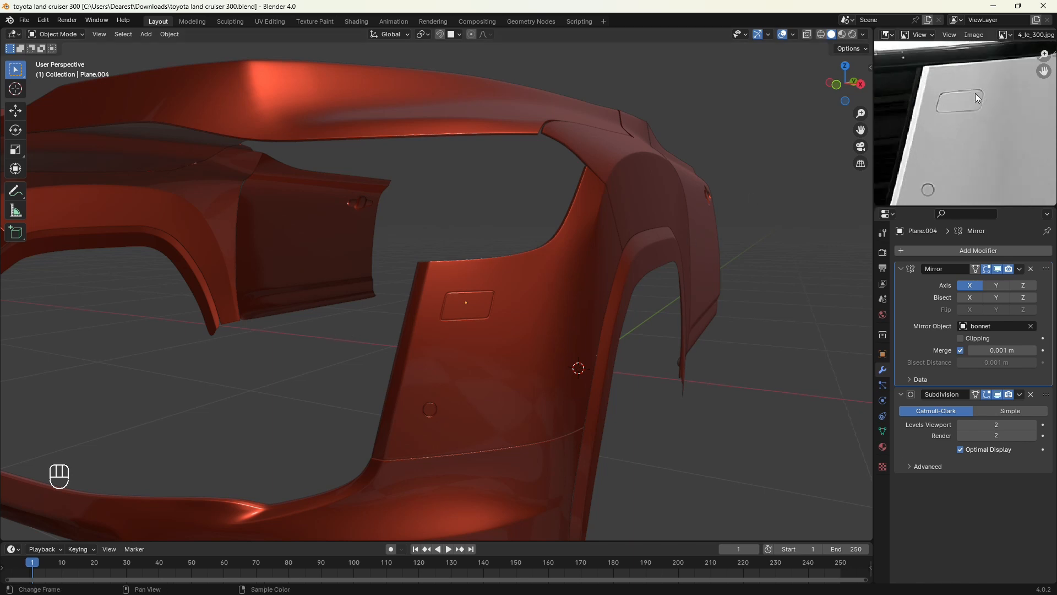
pyautogui.moveTo(967, 108); pyautogui.dragTo(960, 102, button='middle')
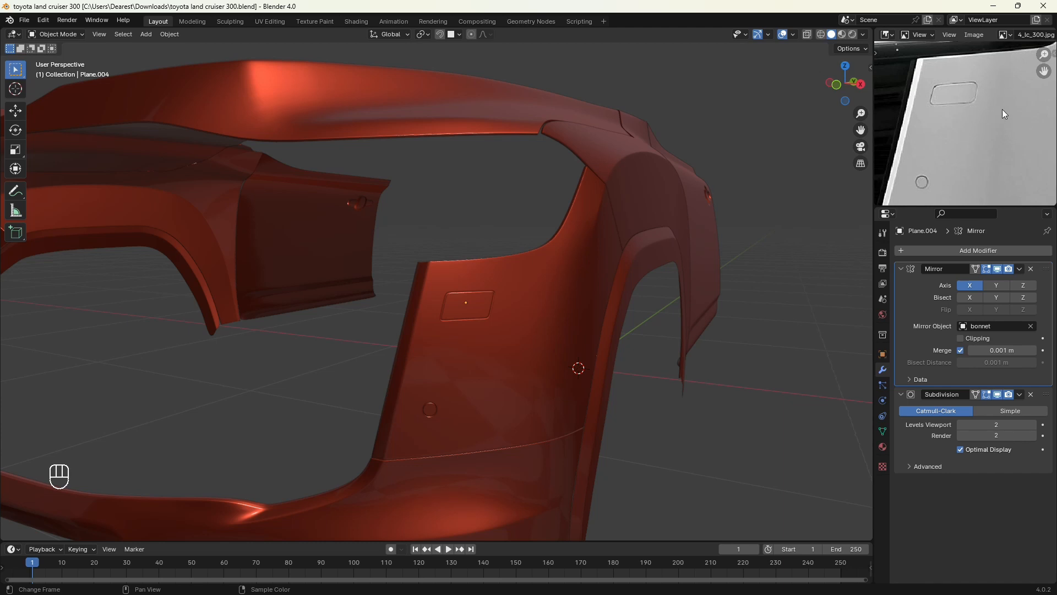
pyautogui.scroll(-2, 994, 124)
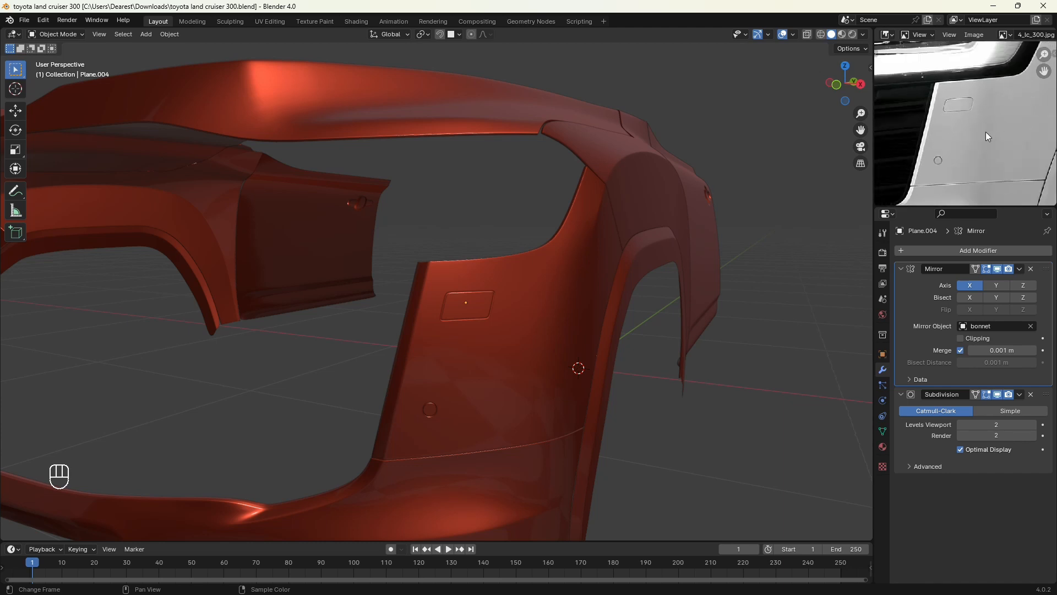
pyautogui.scroll(2, 515, 357)
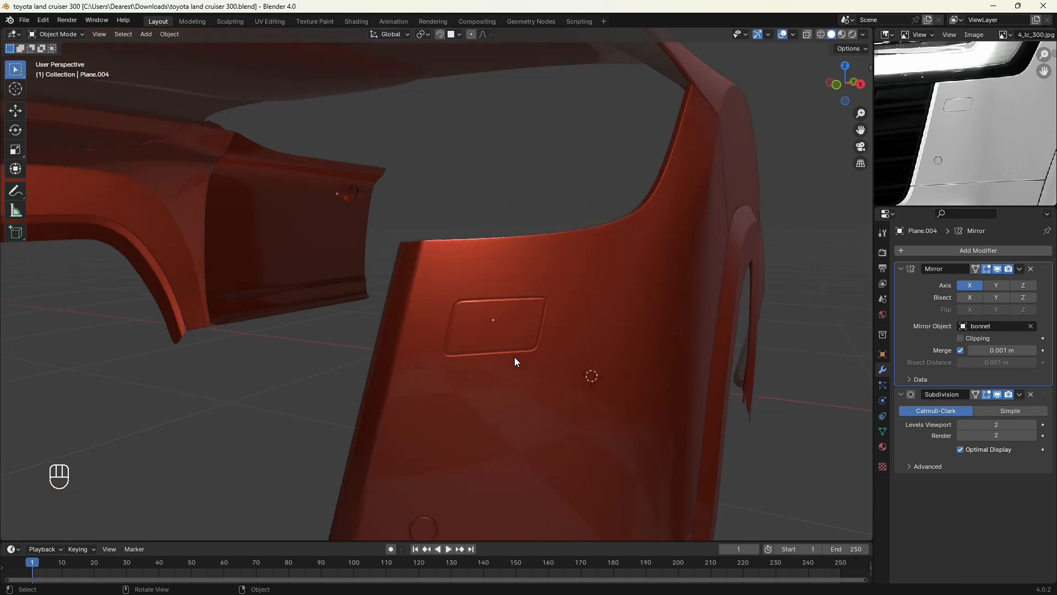
pyautogui.keyDown('shift'); pyautogui.moveTo(525, 347); pyautogui.dragTo(536, 324, button='middle'); pyautogui.keyUp('shift')
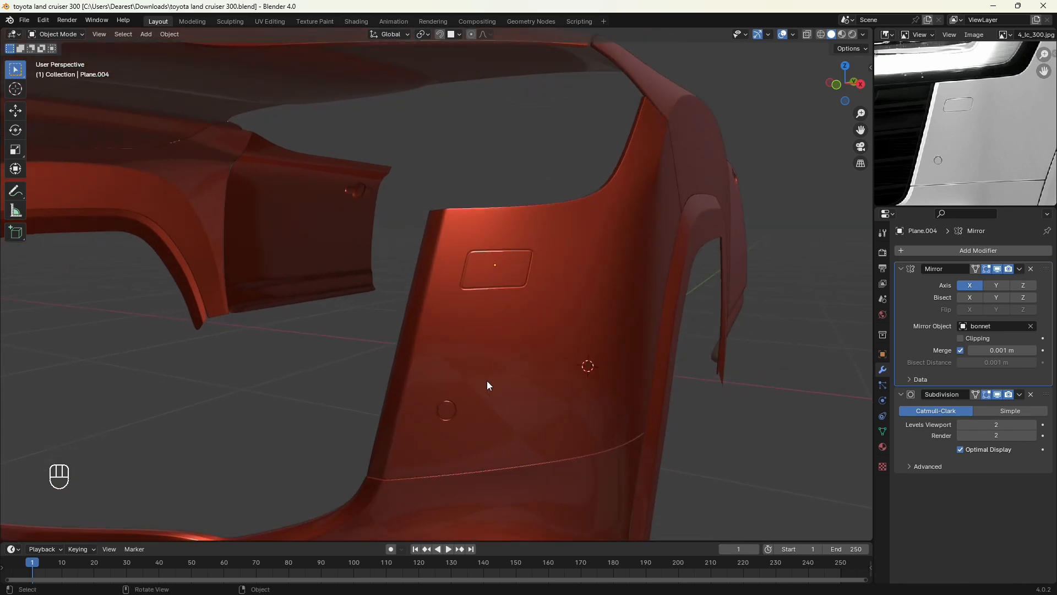
pyautogui.scroll(-5, 533, 295)
pyautogui.moveTo(537, 305); pyautogui.dragTo(517, 299, button='middle')
pyautogui.scroll(5, 493, 316)
pyautogui.keyDown('shift'); pyautogui.moveTo(582, 261); pyautogui.dragTo(531, 280, button='middle'); pyautogui.keyUp('shift')
pyautogui.scroll(2, 526, 296)
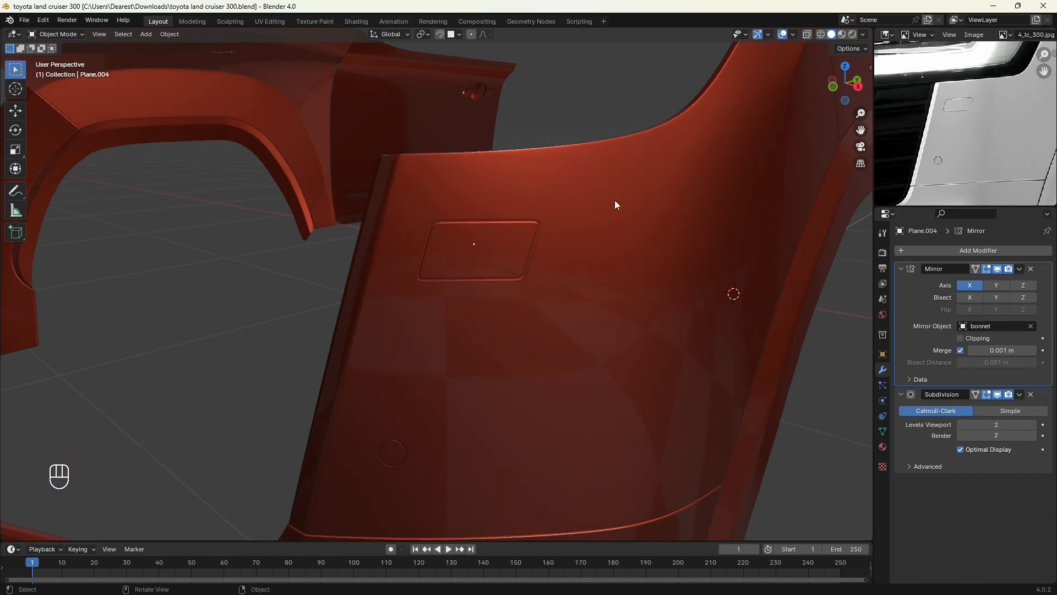
pyautogui.moveTo(642, 276); pyautogui.dragTo(604, 295, button='middle')
pyautogui.scroll(1, 589, 299)
# Step: Examine the middle edge loop of the rounded rectangular groove in Edit Mode with wireframe and solid shading, and return to Object Mode
pyautogui.click(458, 317)
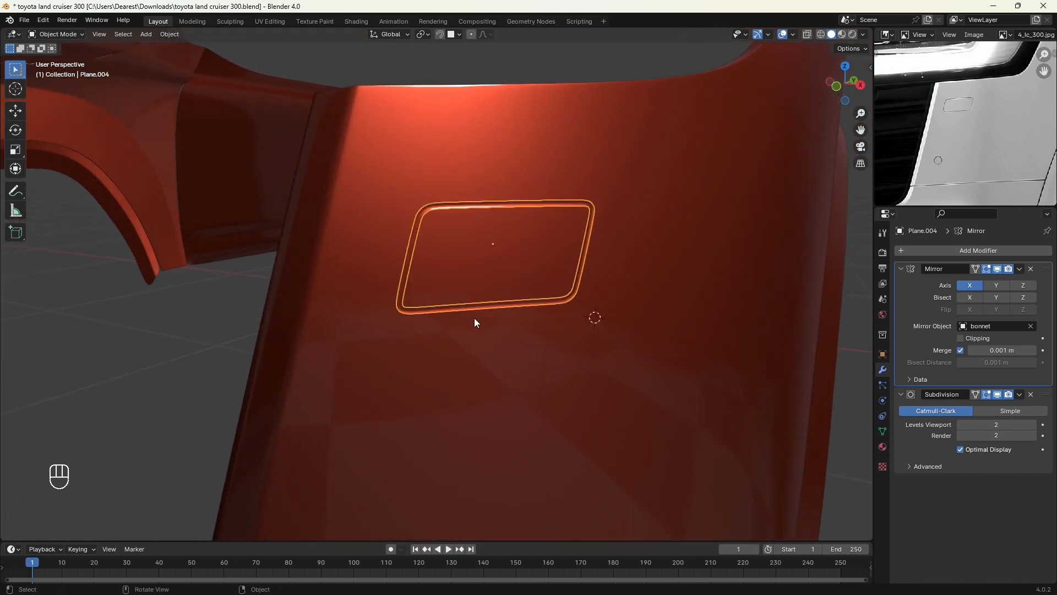
pyautogui.moveTo(474, 318); pyautogui.dragTo(524, 329, button='middle')
pyautogui.press('Tab')
pyautogui.scroll(3, 525, 329)
pyautogui.keyDown('shift'); pyautogui.moveTo(600, 333); pyautogui.dragTo(519, 351, button='middle'); pyautogui.keyUp('shift')
pyautogui.scroll(2, 538, 352)
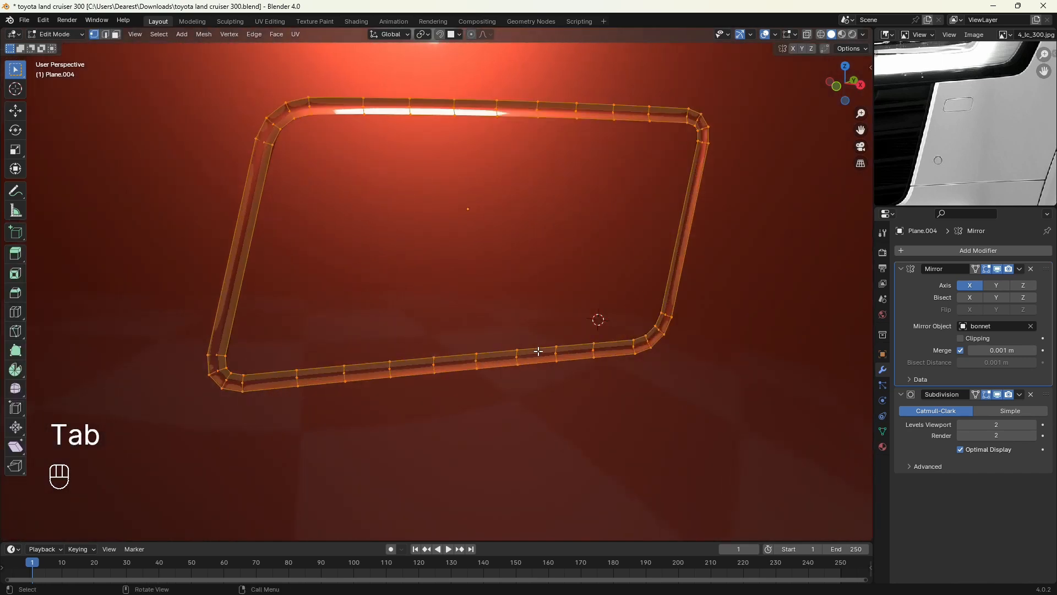
pyautogui.keyDown('alt'); pyautogui.click(500, 358); pyautogui.keyUp('alt')
pyautogui.hotkey('shift', 'z')
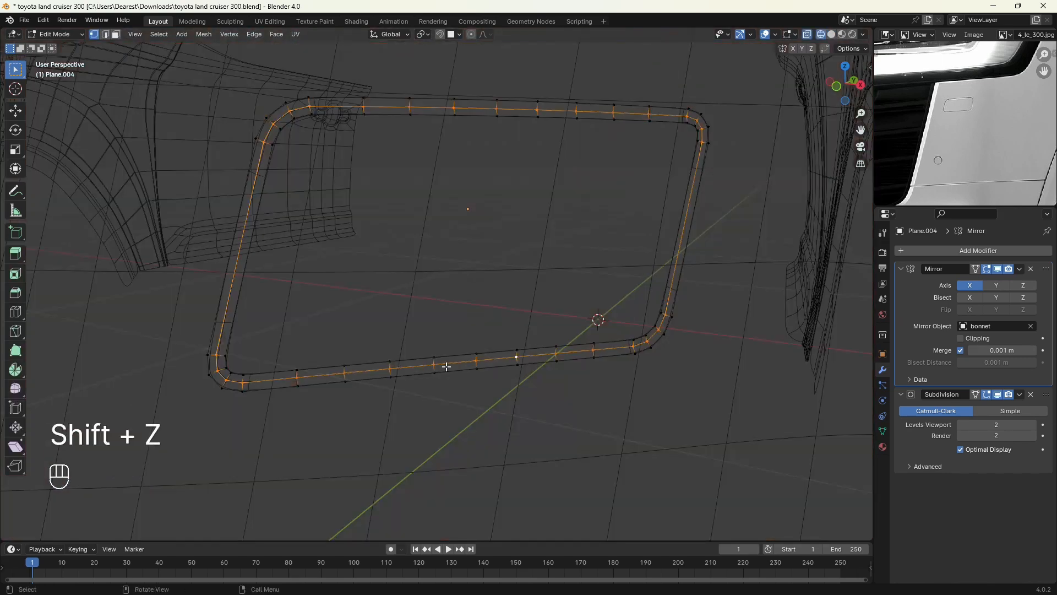
pyautogui.hotkey('shift', 'z')
pyautogui.moveTo(465, 364); pyautogui.dragTo(565, 339, button='middle')
pyautogui.hotkey('shift', 'z')
pyautogui.scroll(-3, 556, 358)
pyautogui.press('Tab')
pyautogui.hotkey('shift', 'z')
# Step: Clear the selection and compare the modelled body with the side blueprint in the right orthographic view, including the roof and windows
pyautogui.scroll(-6, 569, 348)
pyautogui.scroll(3, 563, 349)
pyautogui.scroll(-6, 562, 346)
pyautogui.click(539, 344)
pyautogui.scroll(-3, 537, 344)
pyautogui.scroll(1, 530, 333)
pyautogui.scroll(1, 529, 334)
pyautogui.press('KP_3')
pyautogui.scroll(-4, 517, 330)
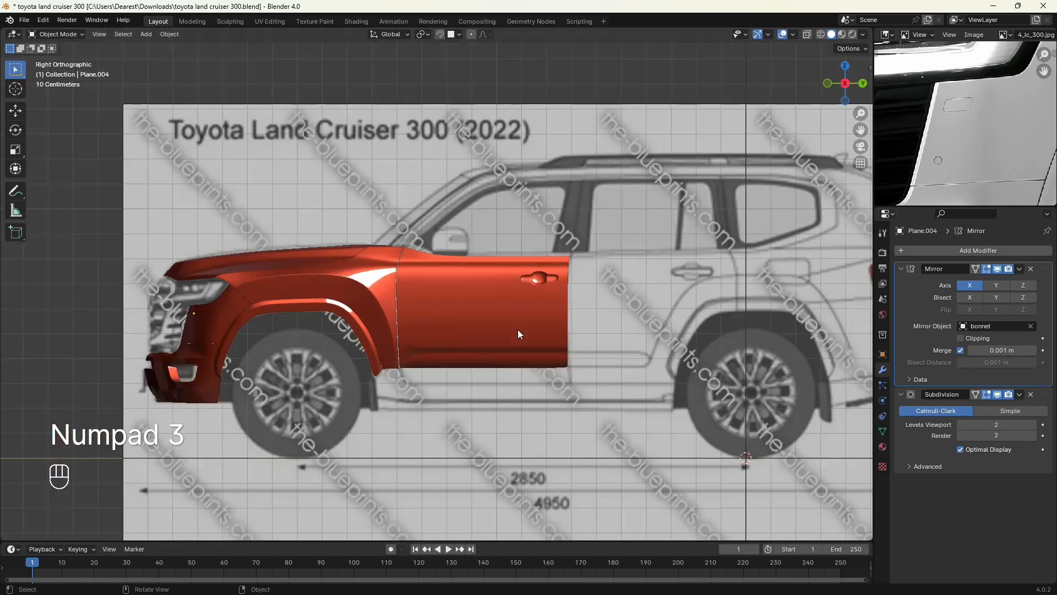
pyautogui.scroll(1, 501, 336)
pyautogui.scroll(3, 418, 256)
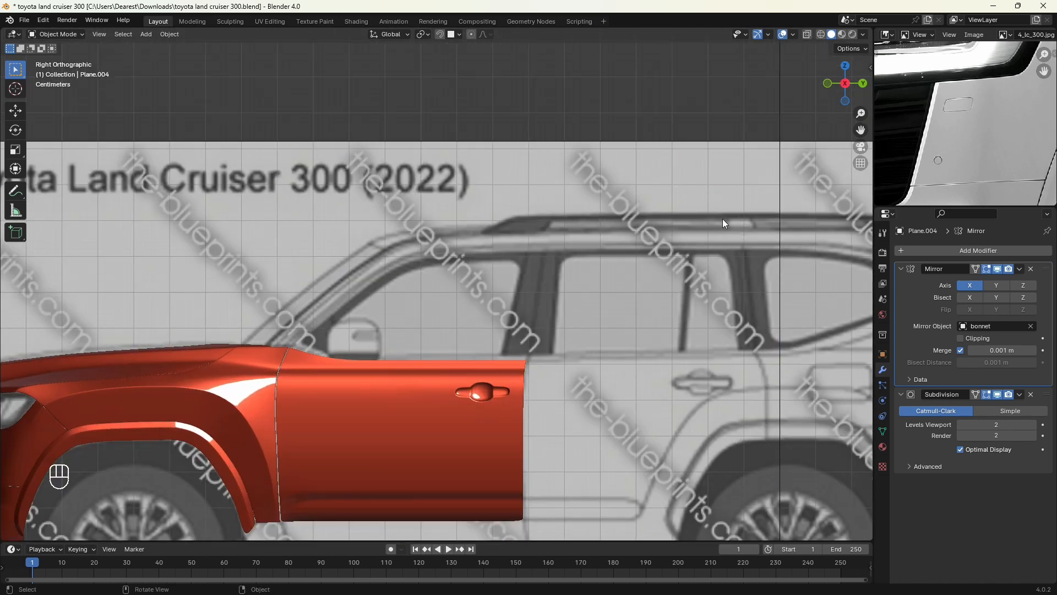
pyautogui.keyDown('shift'); pyautogui.moveTo(456, 223); pyautogui.dragTo(531, 159, button='middle'); pyautogui.keyUp('shift')
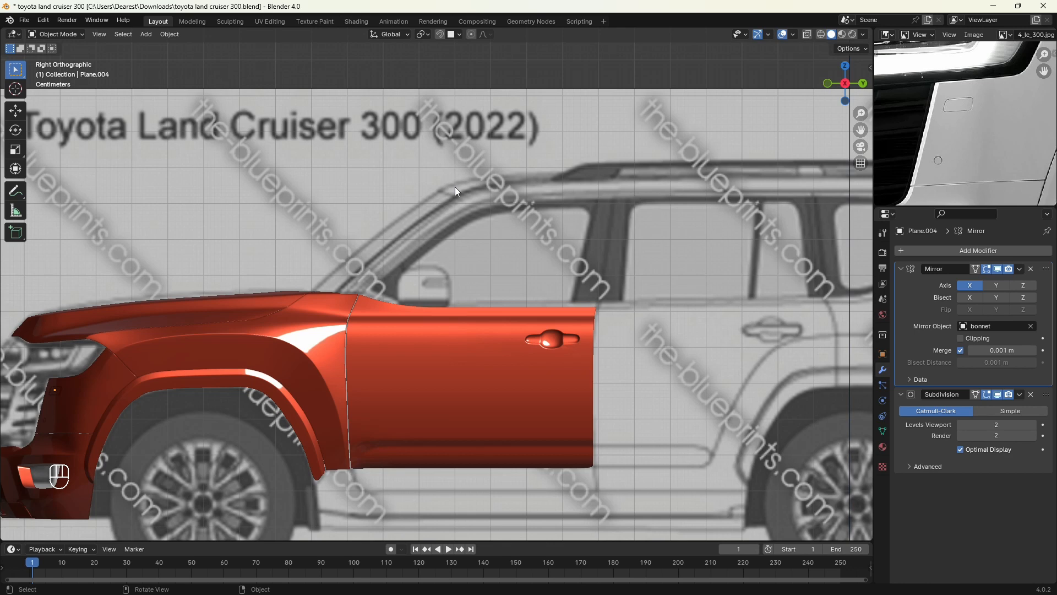
pyautogui.scroll(-4, 454, 187)
pyautogui.keyDown('shift'); pyautogui.moveTo(607, 244); pyautogui.dragTo(573, 246, button='middle'); pyautogui.keyUp('shift')
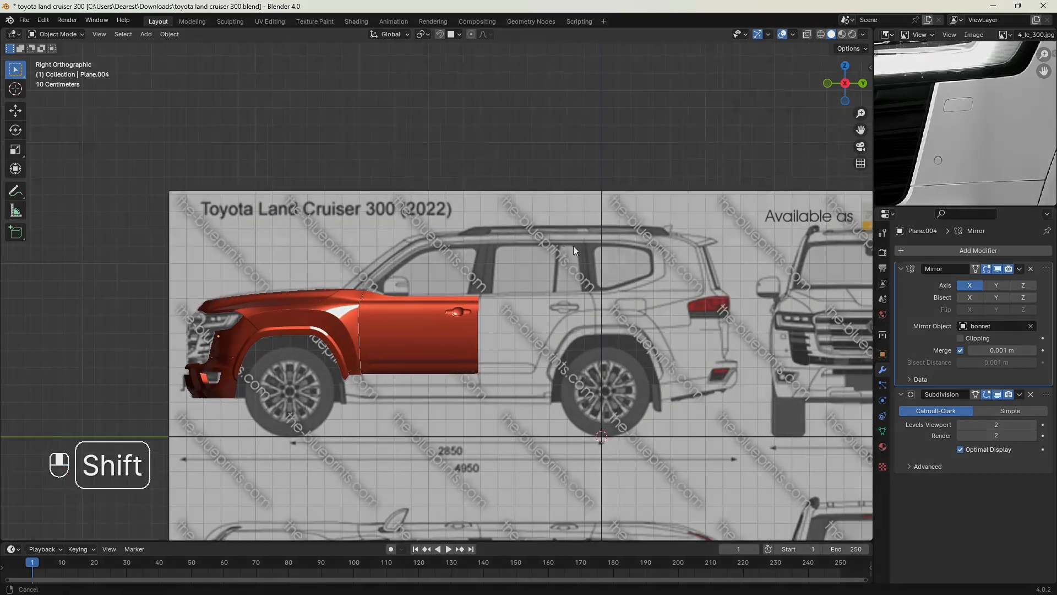